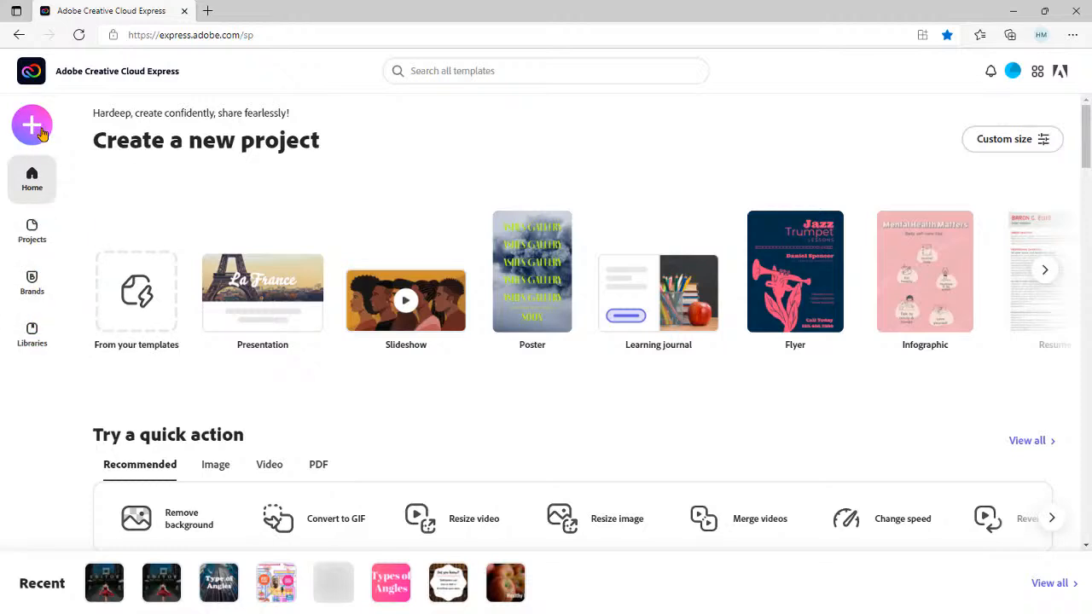
{"action": "left_click", "coordinate": [38, 130]}
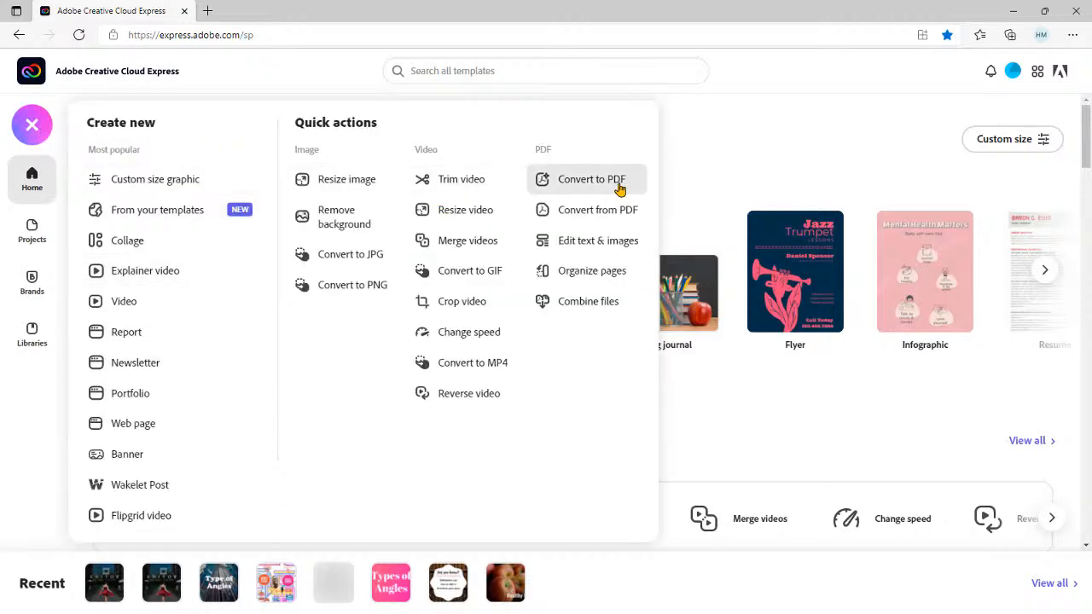
{"action": "left_click", "coordinate": [750, 139]}
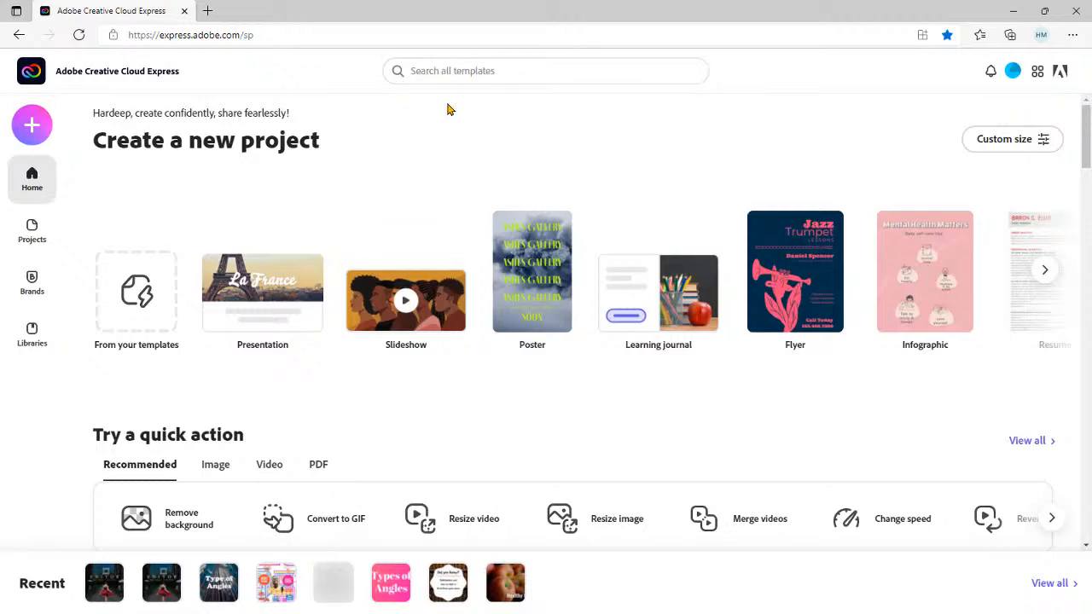
- Search all templates for "pet", browse the matching designs, then clear the search and return to the home page
{"action": "left_click", "coordinate": [447, 72]}
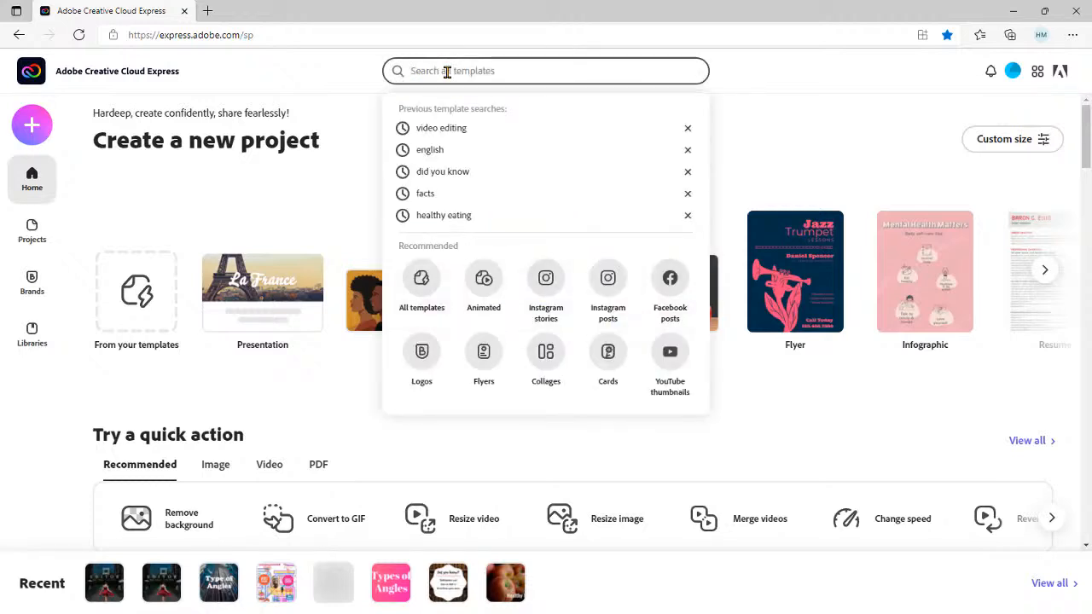
{"action": "type", "text": "pet"}
{"action": "key", "text": "Return"}
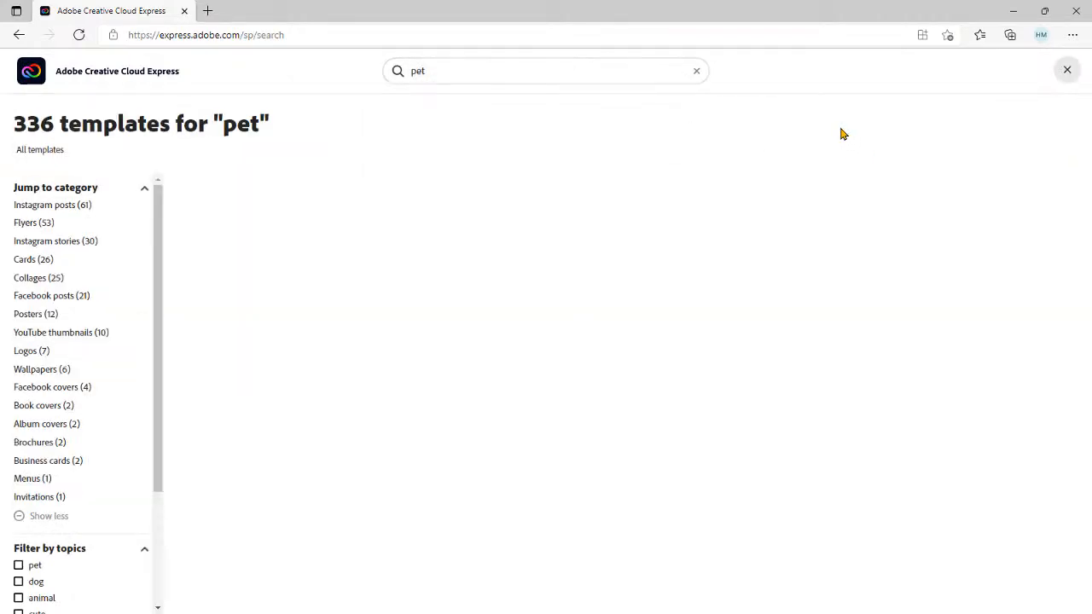
{"action": "scroll", "coordinate": [648, 255], "scroll_direction": "down", "scroll_amount": 3}
{"action": "scroll", "coordinate": [646, 275], "scroll_direction": "down", "scroll_amount": 5}
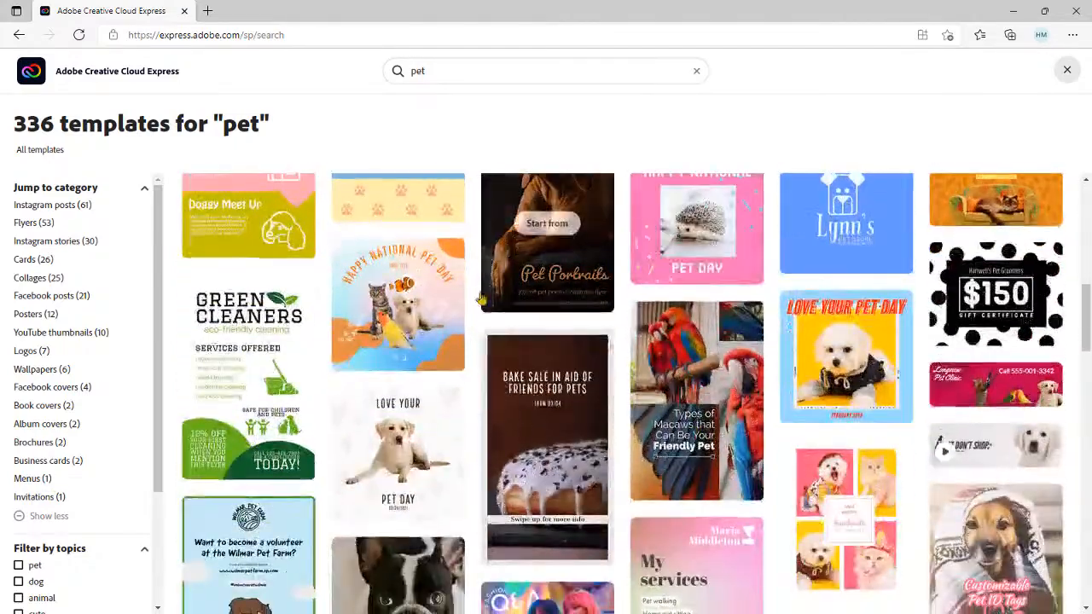
{"action": "scroll", "coordinate": [618, 371], "scroll_direction": "down", "scroll_amount": 3}
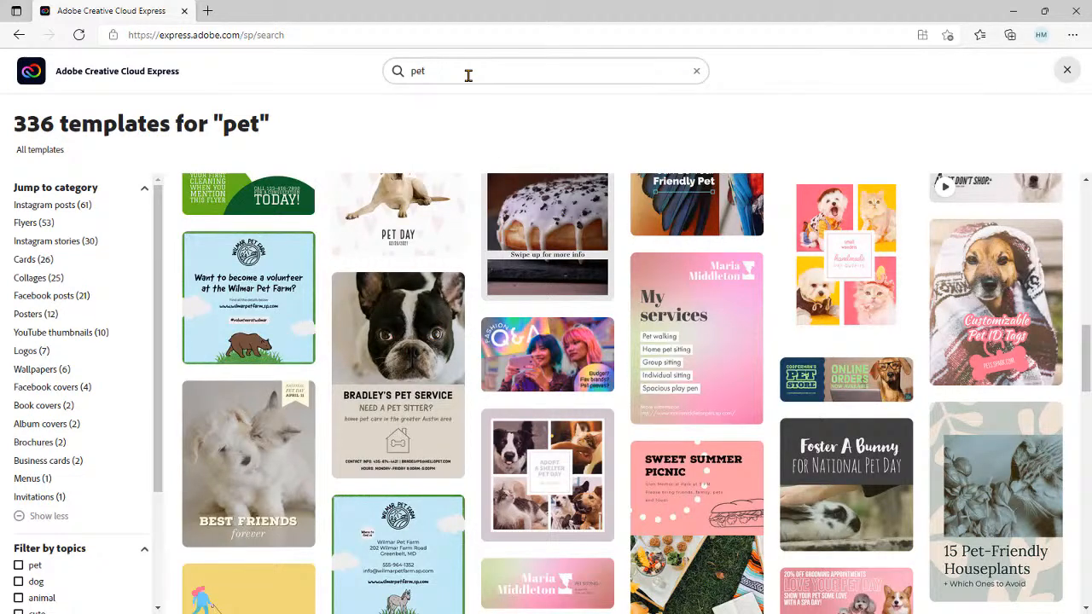
{"action": "left_click", "coordinate": [696, 71]}
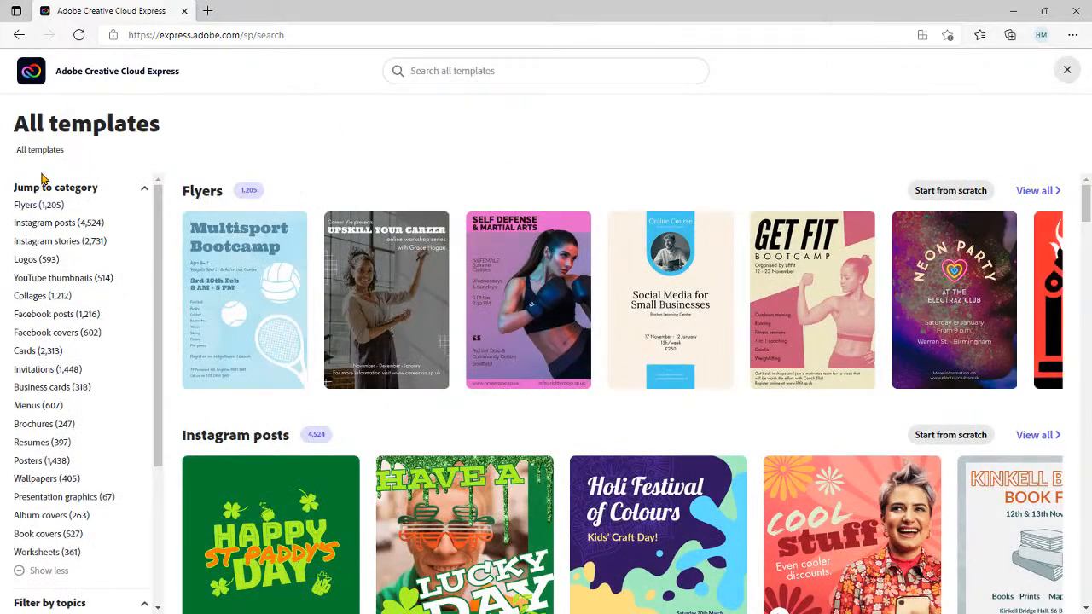
{"action": "left_click", "coordinate": [34, 72]}
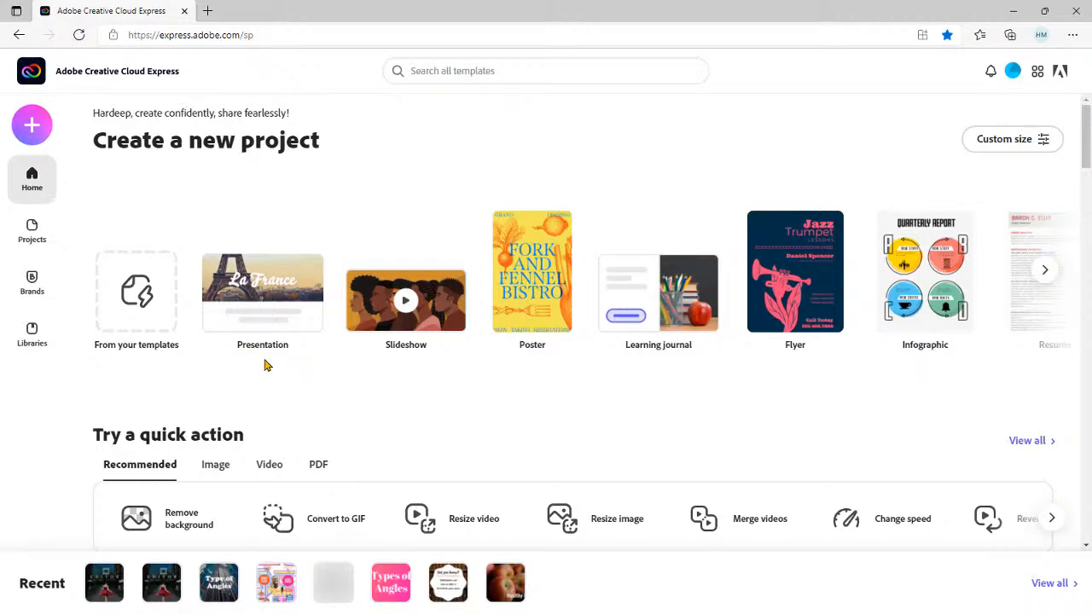
- Look through the new-project types and the Print and Standard presets for a custom-size project, without creating one
{"action": "mouse_move", "coordinate": [268, 311]}
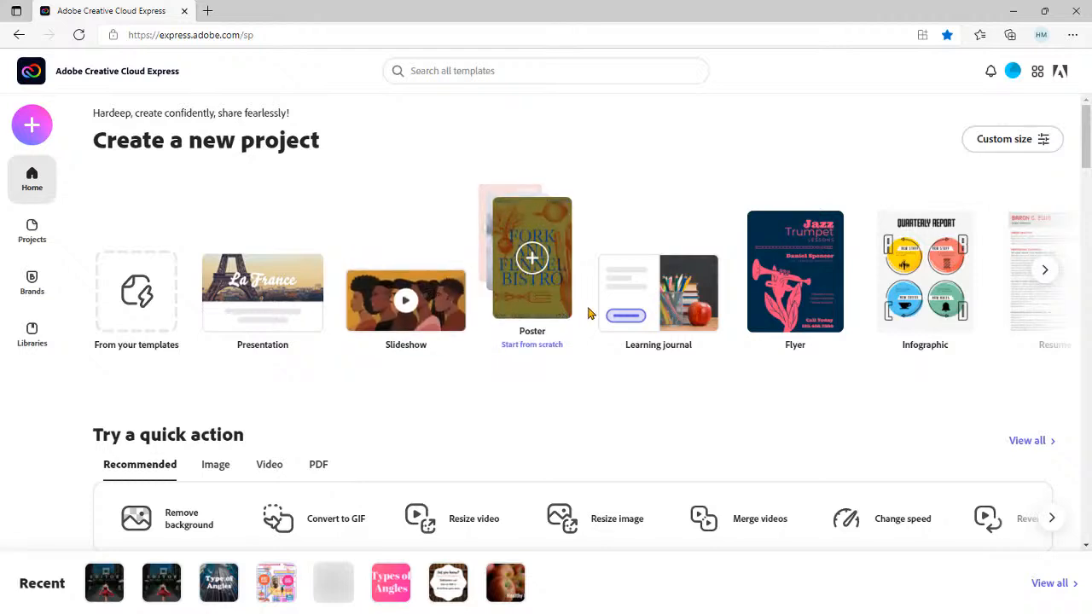
{"action": "left_click", "coordinate": [1045, 273]}
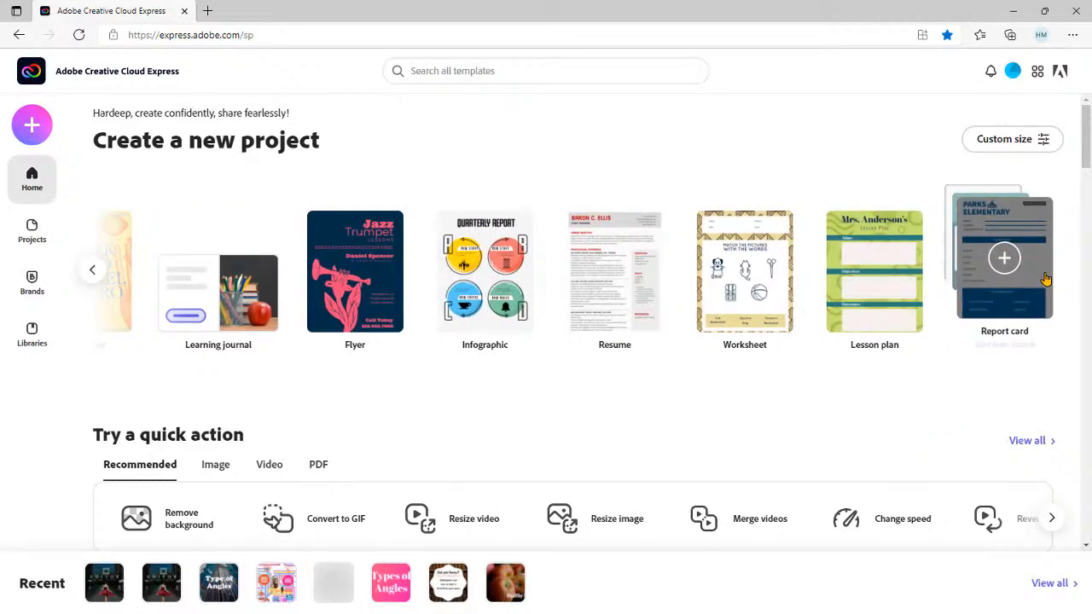
{"action": "left_click", "coordinate": [1022, 150]}
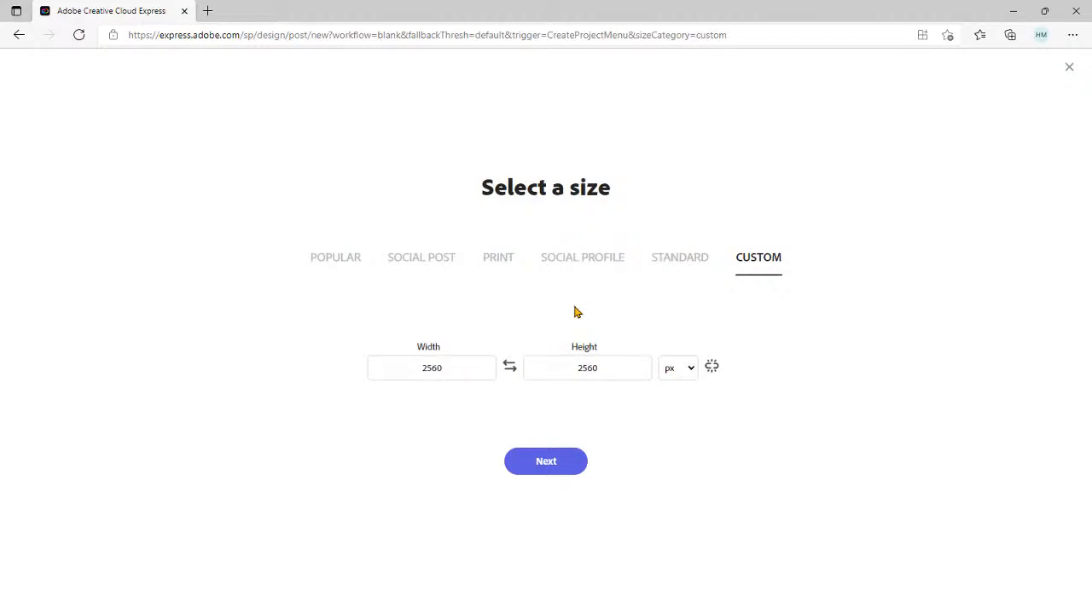
{"action": "left_click", "coordinate": [499, 264]}
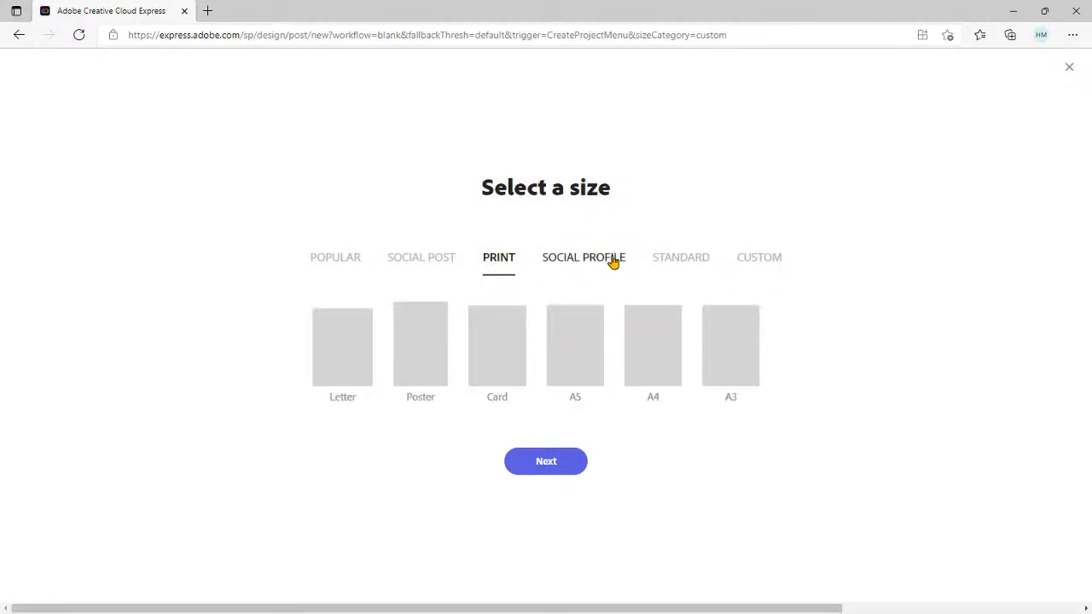
{"action": "left_click", "coordinate": [682, 257]}
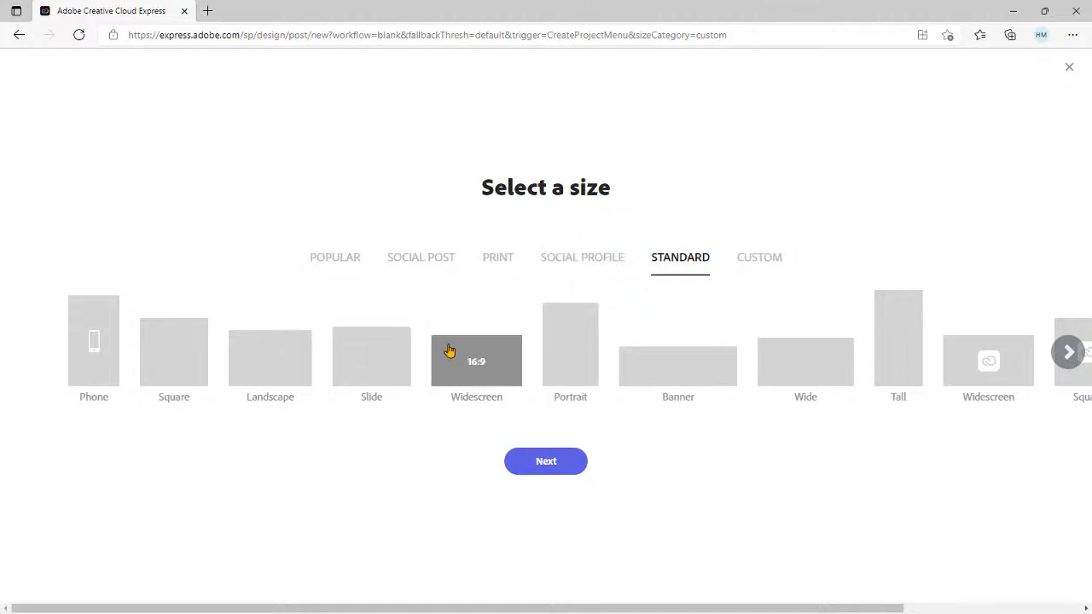
{"action": "left_click", "coordinate": [1068, 68]}
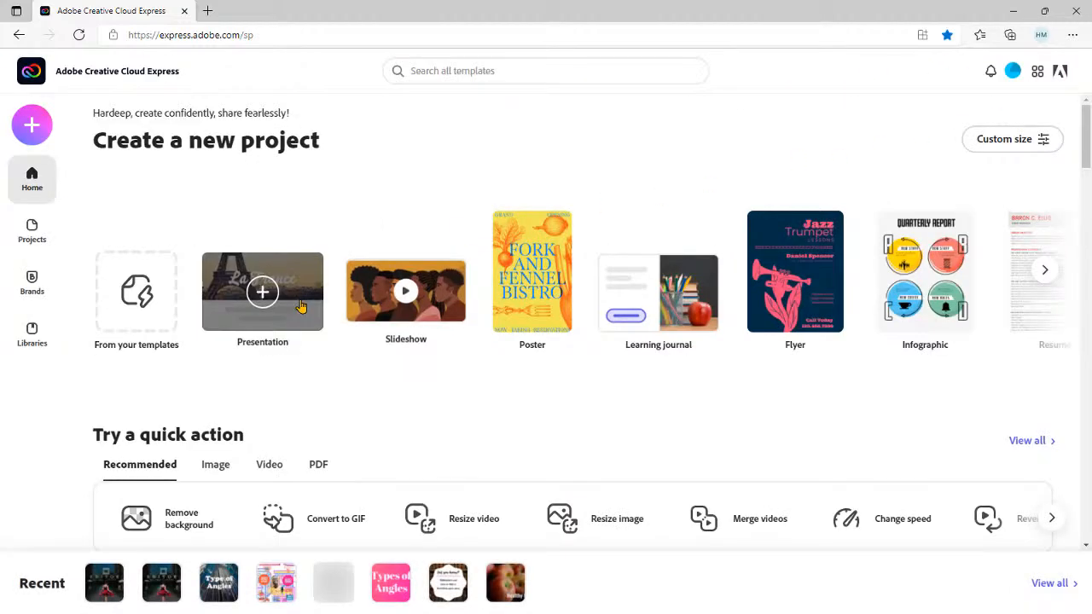
- Examine the PDF quick actions and the home page's template categories, from classroom templates and infographics down to lesson plans and report cards
{"action": "scroll", "coordinate": [350, 375], "scroll_direction": "down", "scroll_amount": 2}
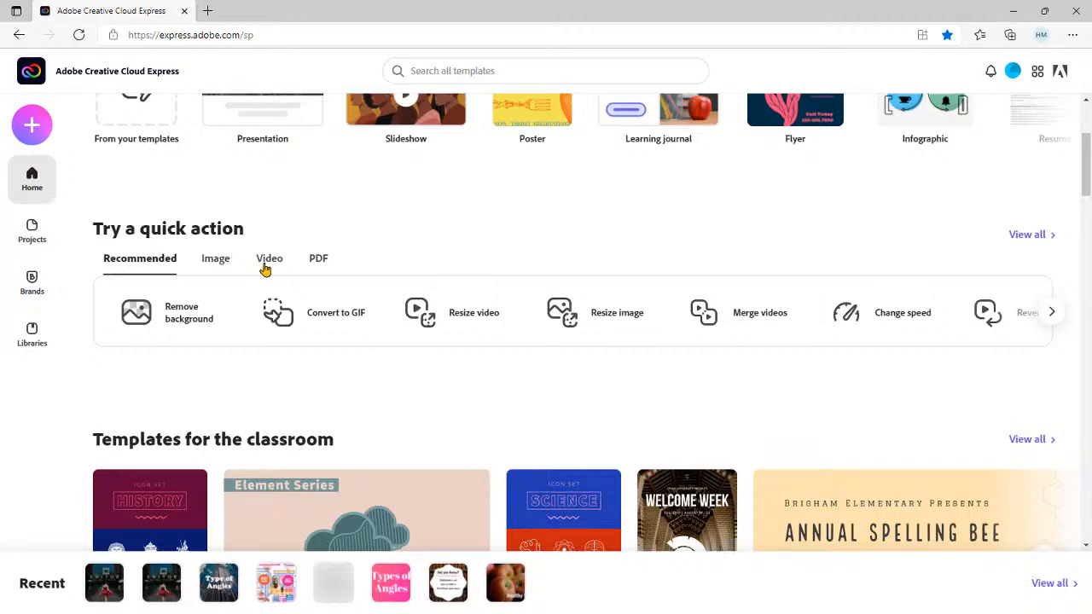
{"action": "left_click", "coordinate": [318, 261]}
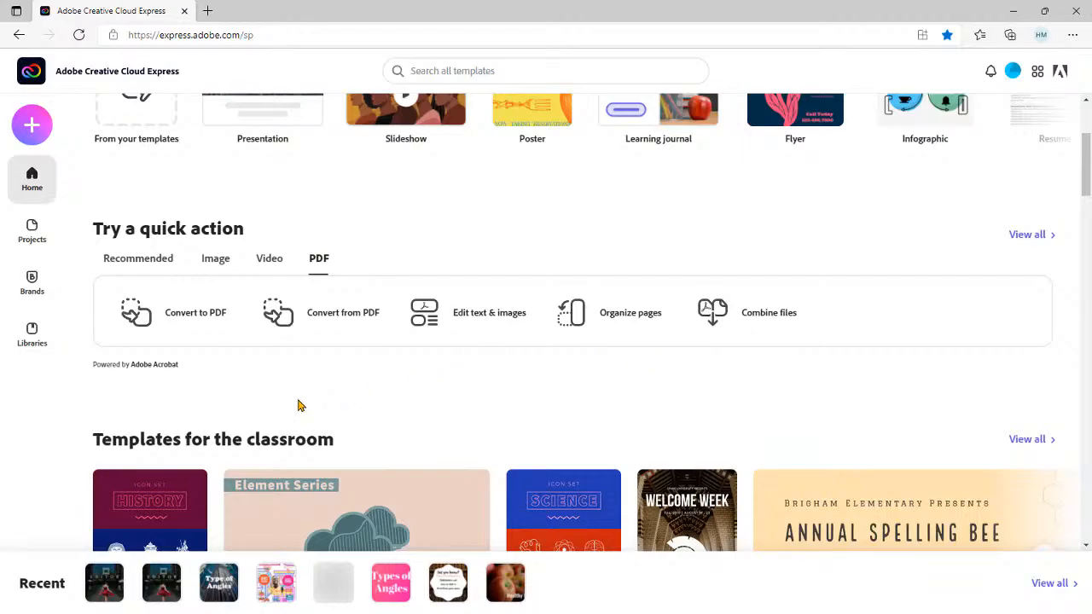
{"action": "scroll", "coordinate": [294, 392], "scroll_direction": "down", "scroll_amount": 2}
{"action": "scroll", "coordinate": [225, 334], "scroll_direction": "down", "scroll_amount": 8}
{"action": "scroll", "coordinate": [481, 353], "scroll_direction": "down", "scroll_amount": 8}
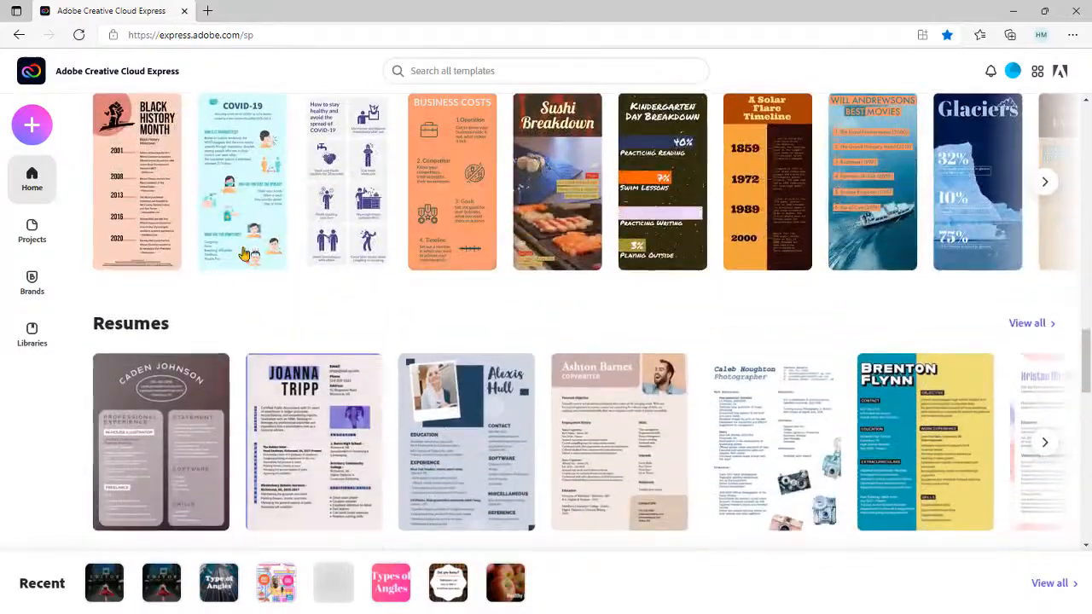
{"action": "scroll", "coordinate": [269, 269], "scroll_direction": "up", "scroll_amount": 2}
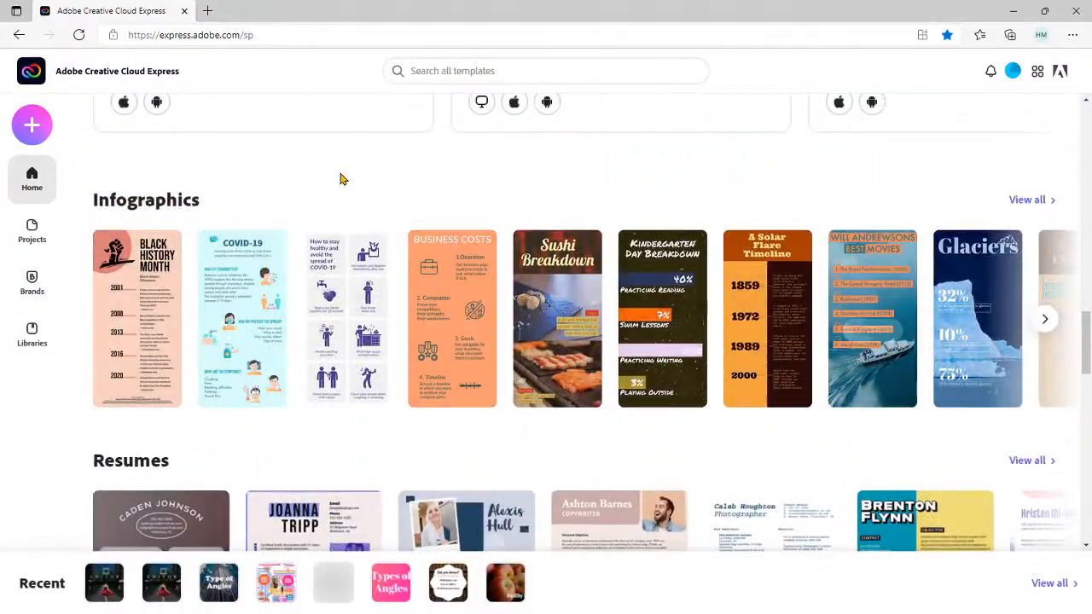
{"action": "scroll", "coordinate": [346, 290], "scroll_direction": "down", "scroll_amount": 3}
{"action": "scroll", "coordinate": [609, 341], "scroll_direction": "down", "scroll_amount": 2}
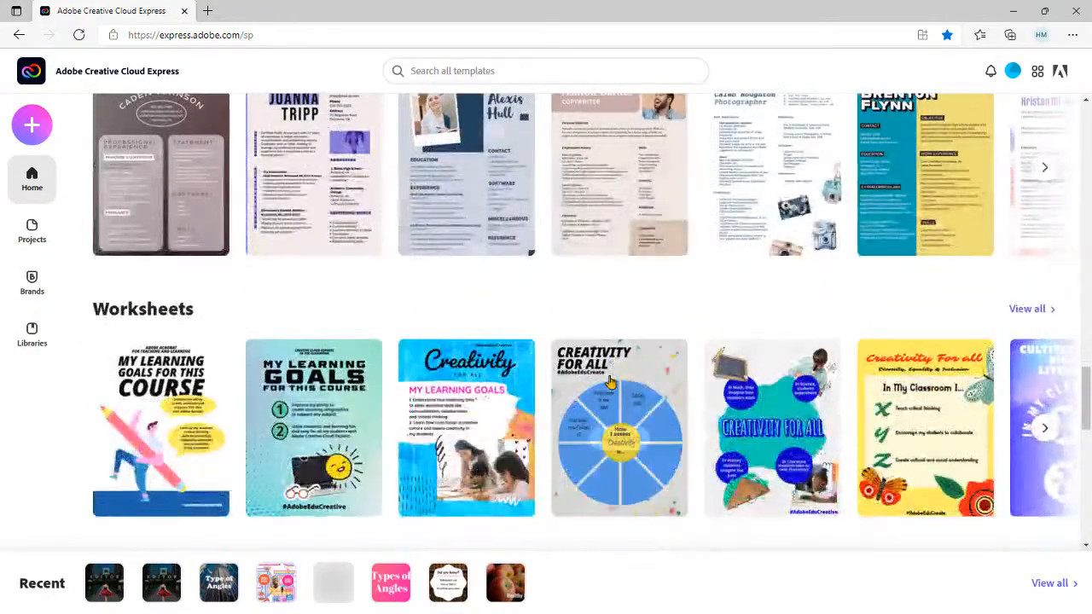
{"action": "scroll", "coordinate": [610, 382], "scroll_direction": "down", "scroll_amount": 6}
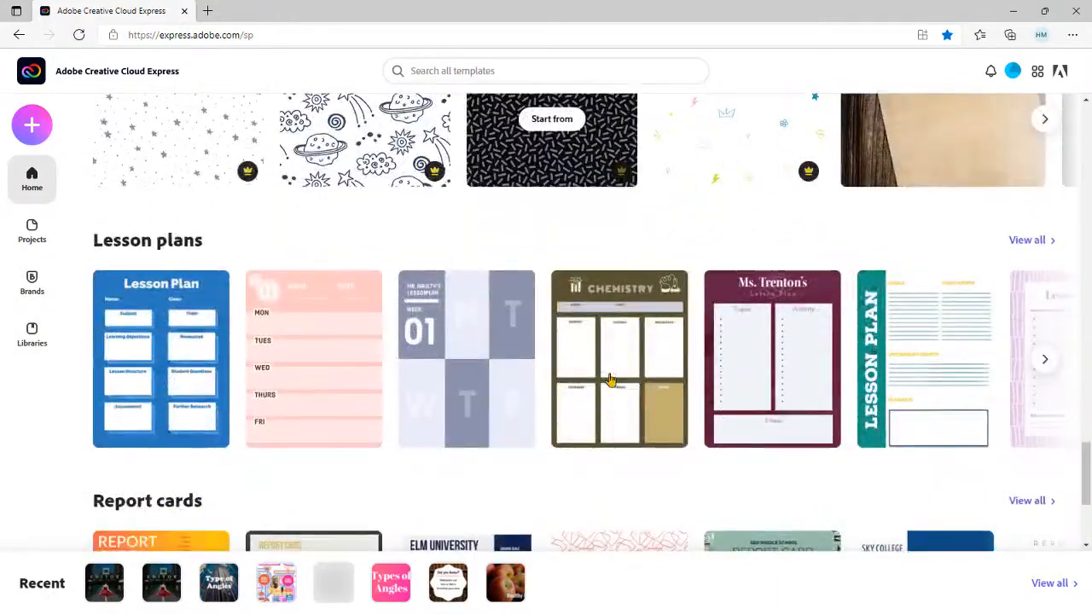
{"action": "scroll", "coordinate": [536, 433], "scroll_direction": "down", "scroll_amount": 2}
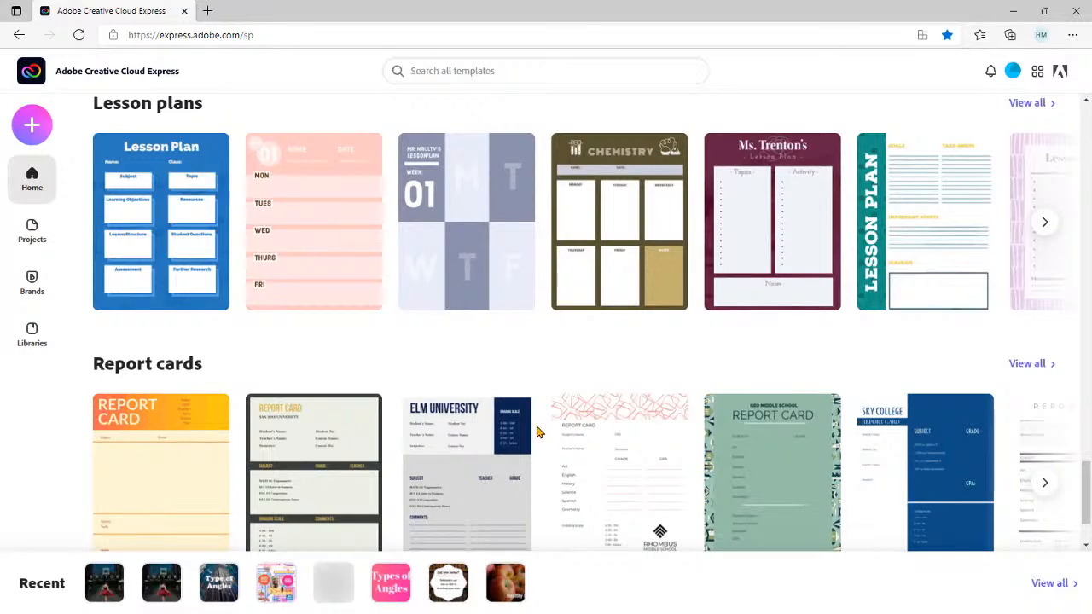
{"action": "mouse_move", "coordinate": [517, 296]}
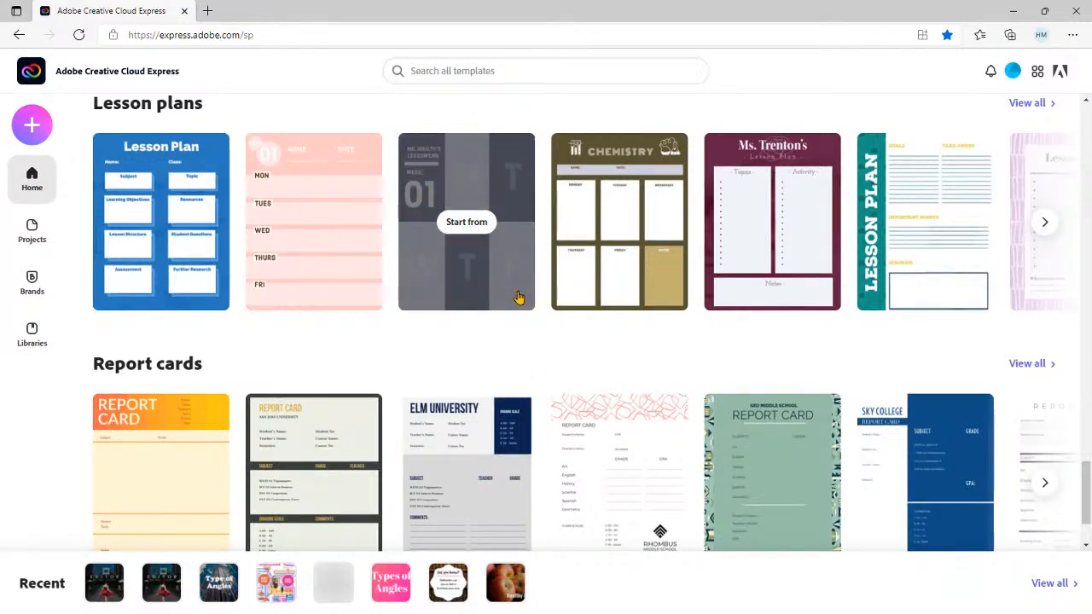
{"action": "scroll", "coordinate": [522, 303], "scroll_direction": "up", "scroll_amount": 4}
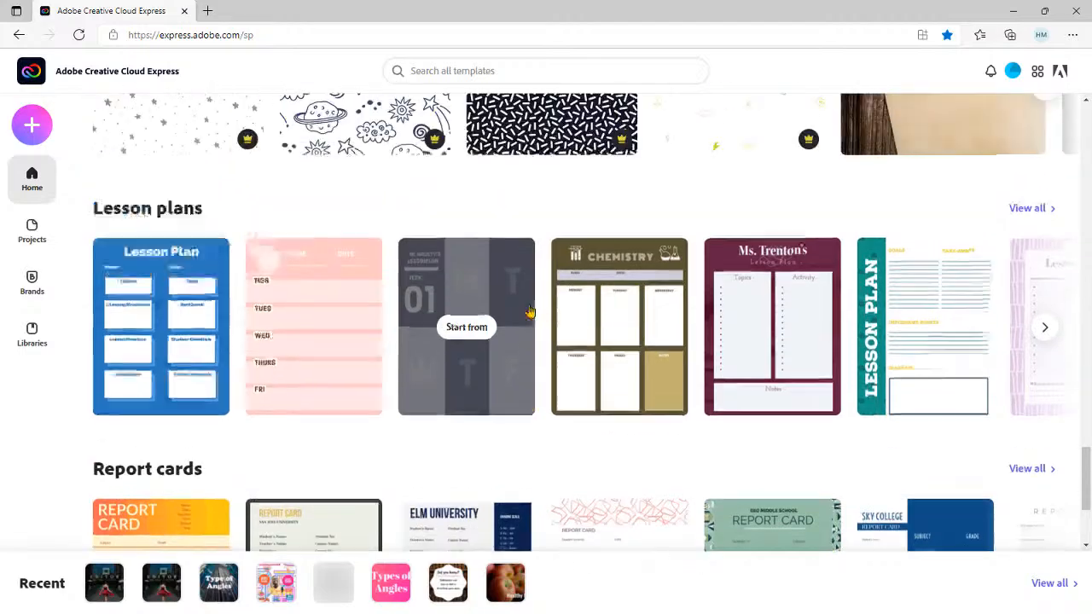
{"action": "scroll", "coordinate": [533, 314], "scroll_direction": "up", "scroll_amount": 9}
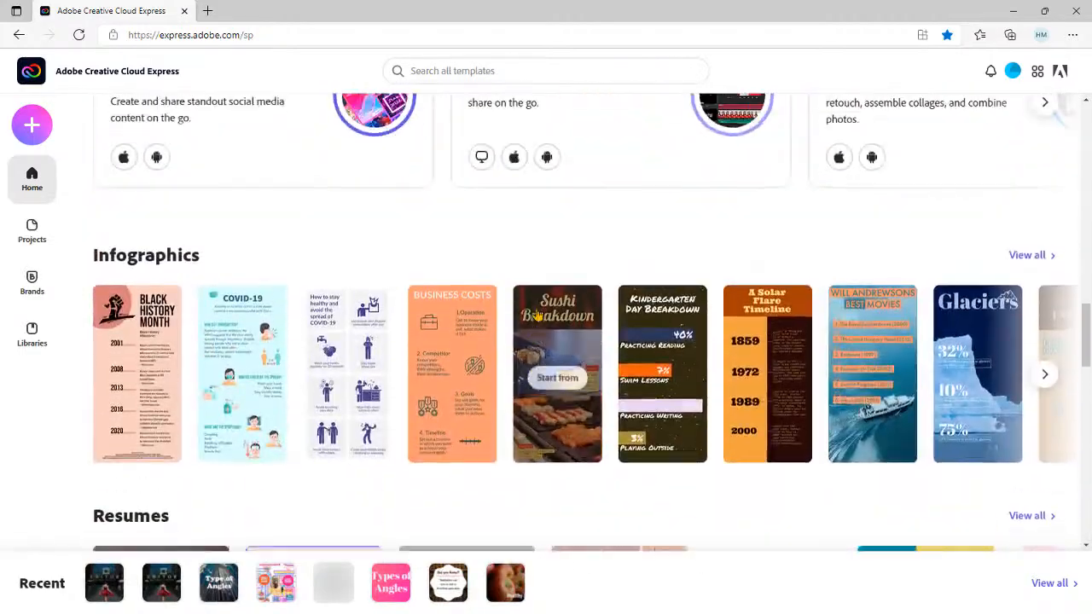
{"action": "scroll", "coordinate": [540, 316], "scroll_direction": "up", "scroll_amount": 12}
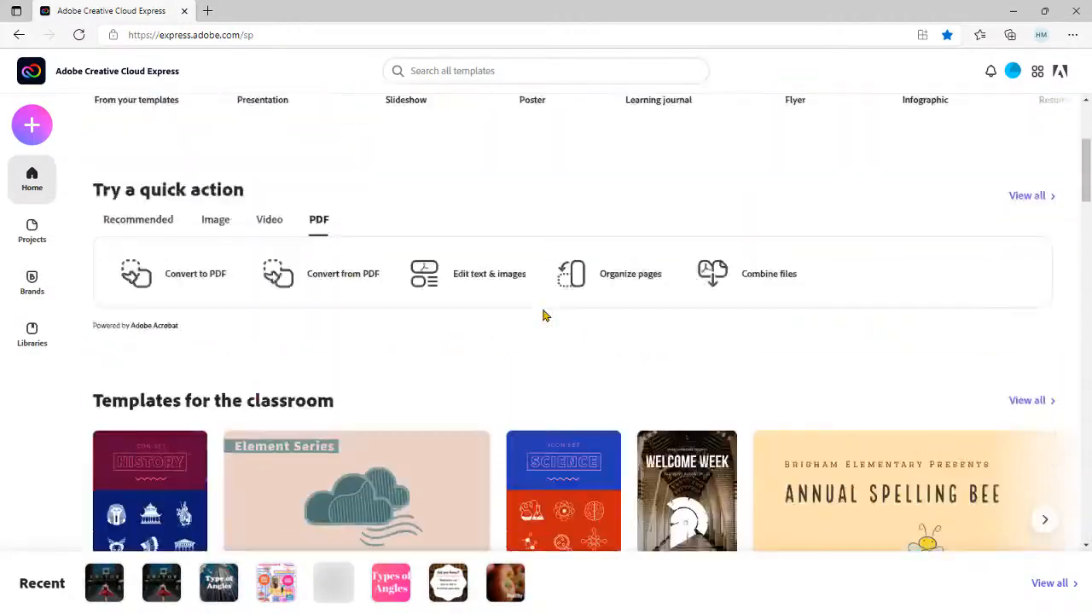
{"action": "scroll", "coordinate": [543, 316], "scroll_direction": "up", "scroll_amount": 1}
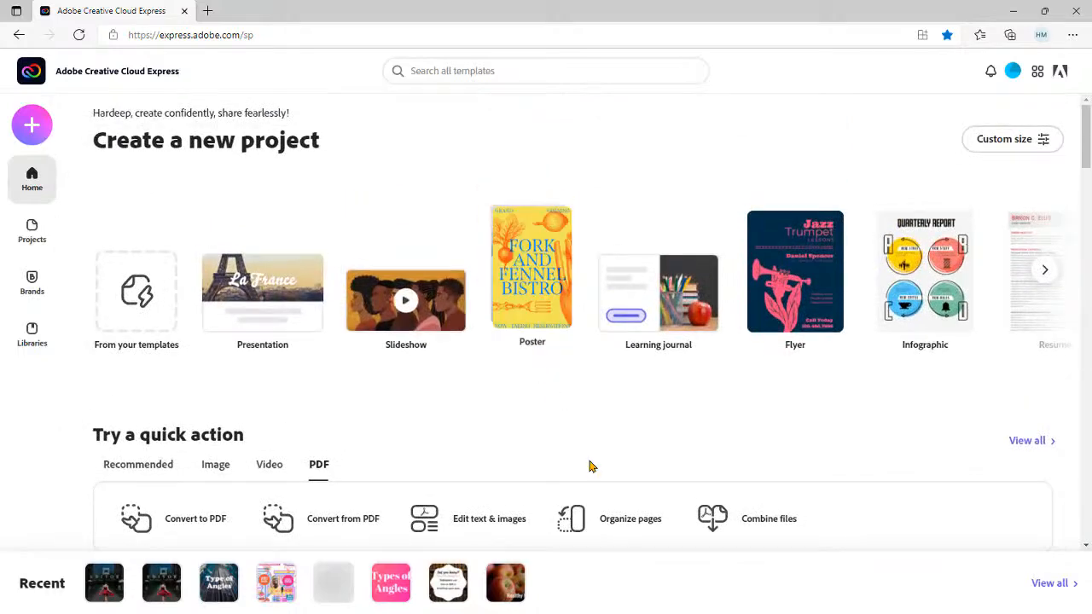
{"action": "scroll", "coordinate": [478, 371], "scroll_direction": "down", "scroll_amount": 1}
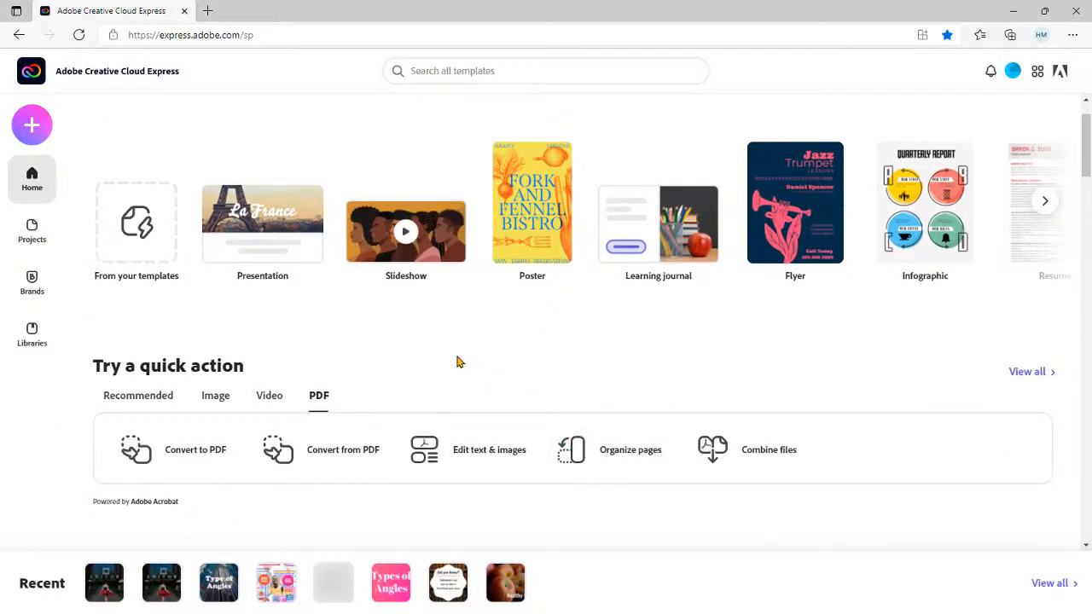
{"action": "left_click", "coordinate": [36, 127]}
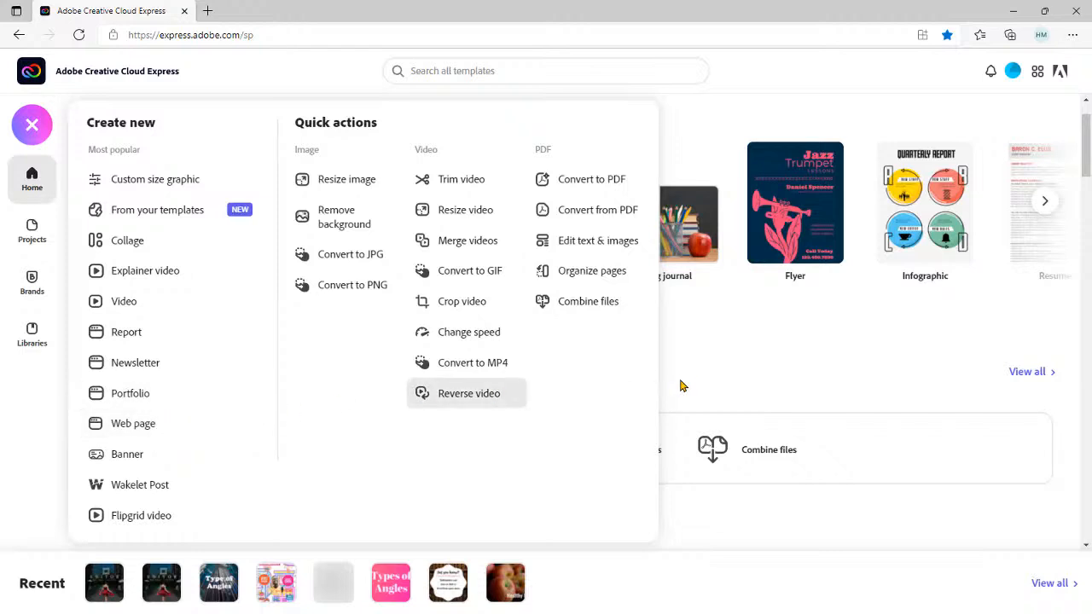
{"action": "left_click", "coordinate": [707, 374]}
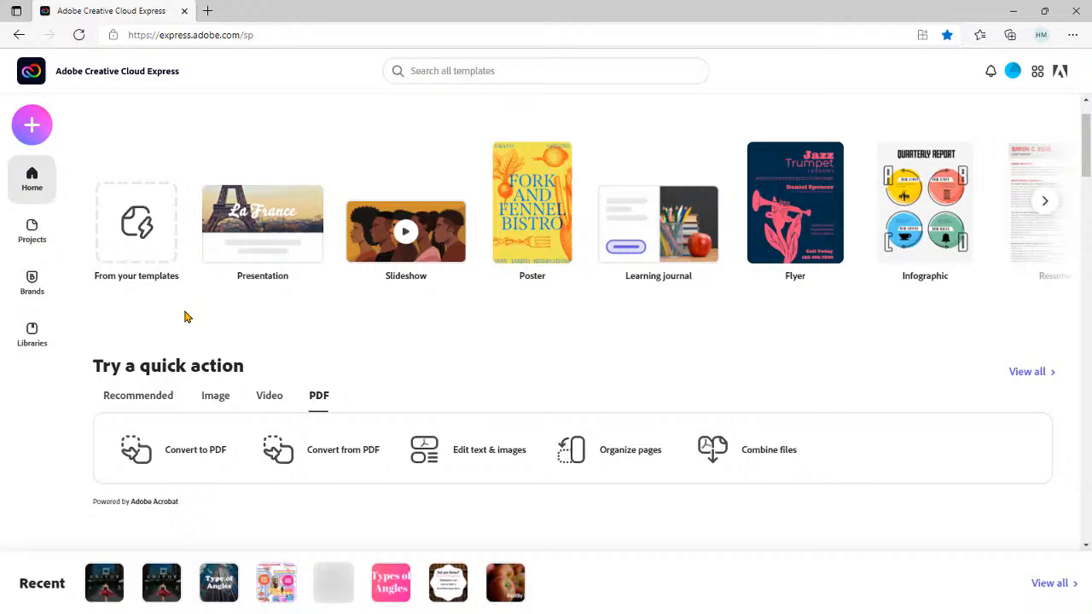
- Create a new web page and enter the title "national pet Month"
{"action": "left_click", "coordinate": [36, 128]}
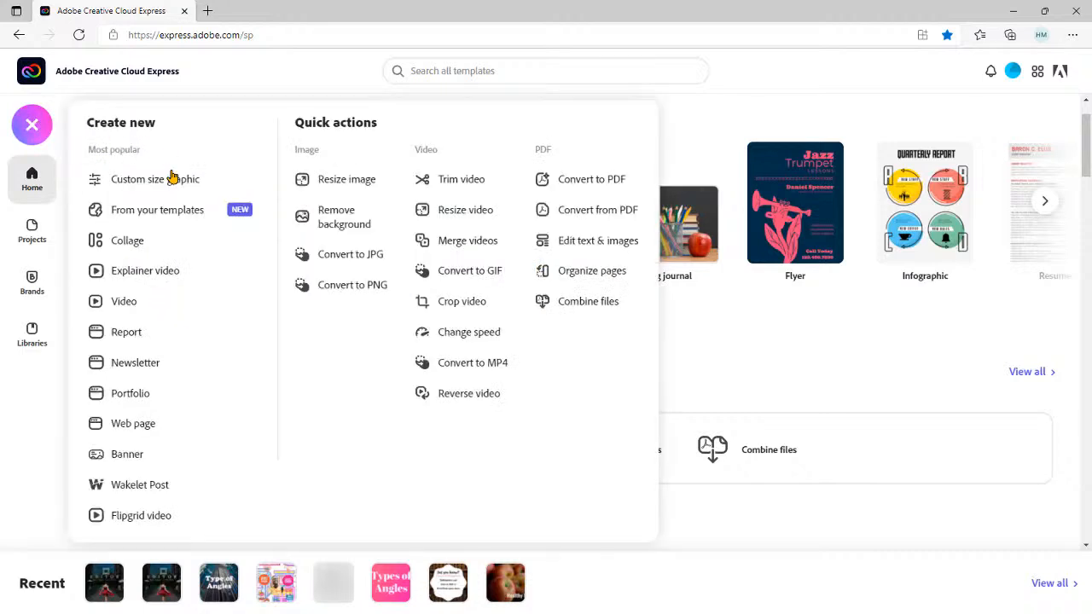
{"action": "left_click", "coordinate": [194, 434]}
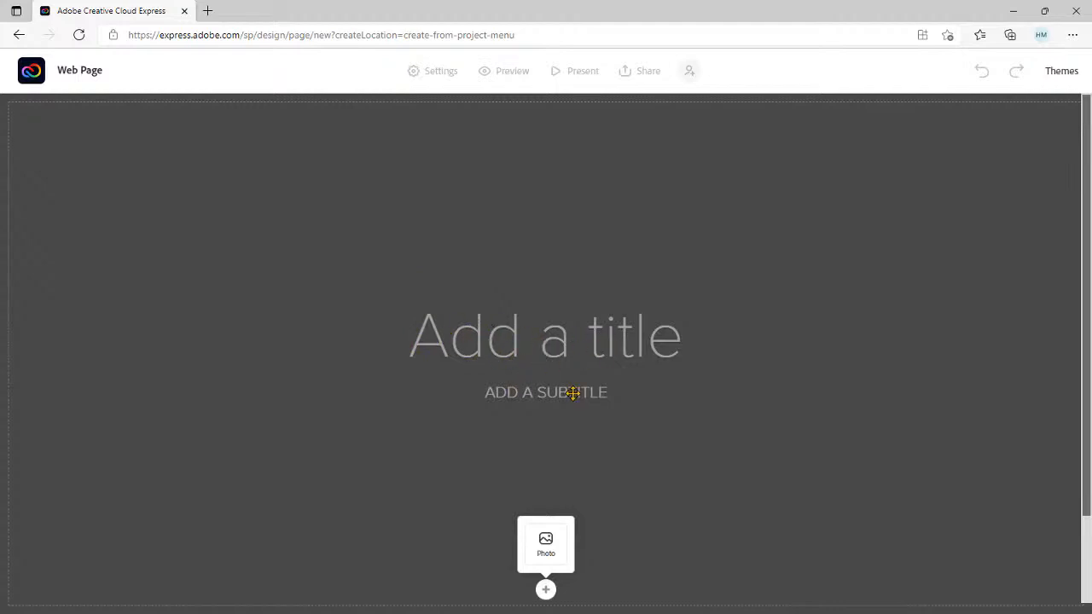
{"action": "left_click", "coordinate": [552, 340]}
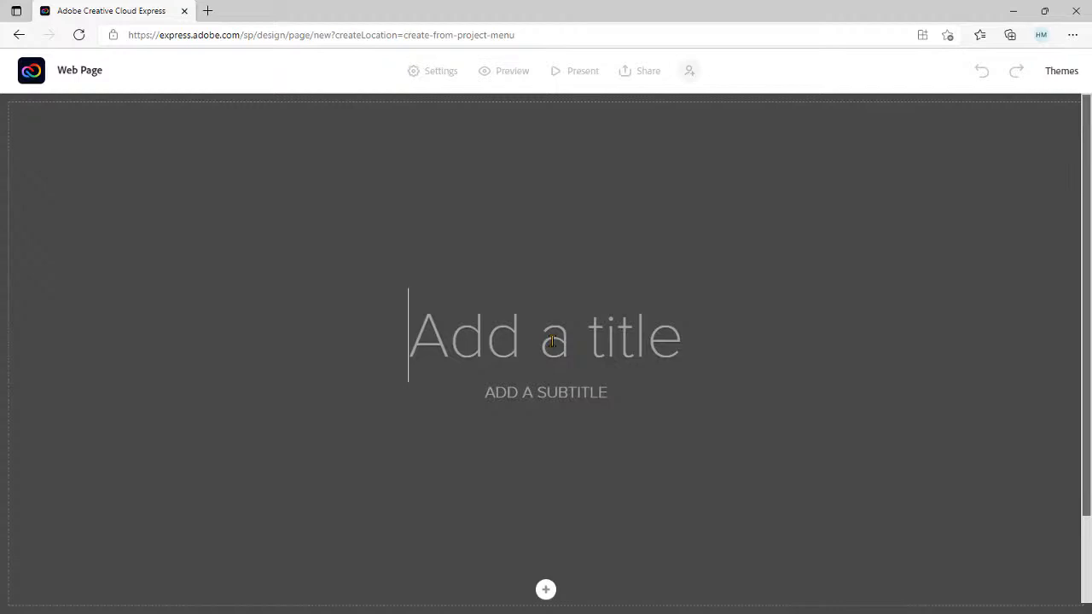
{"action": "type", "text": "natio"}
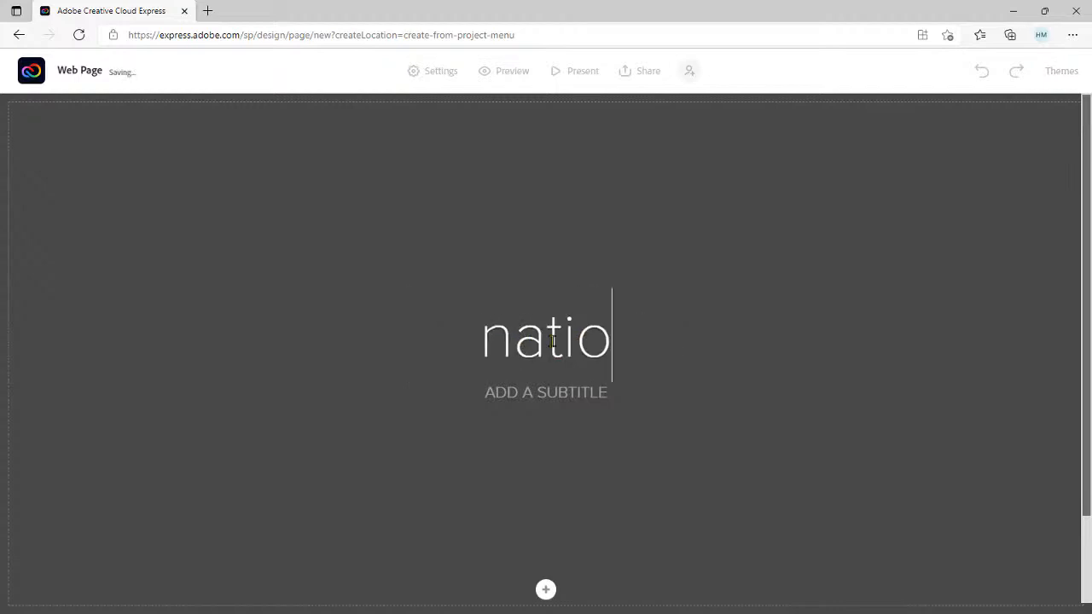
{"action": "type", "text": "nal pet "}
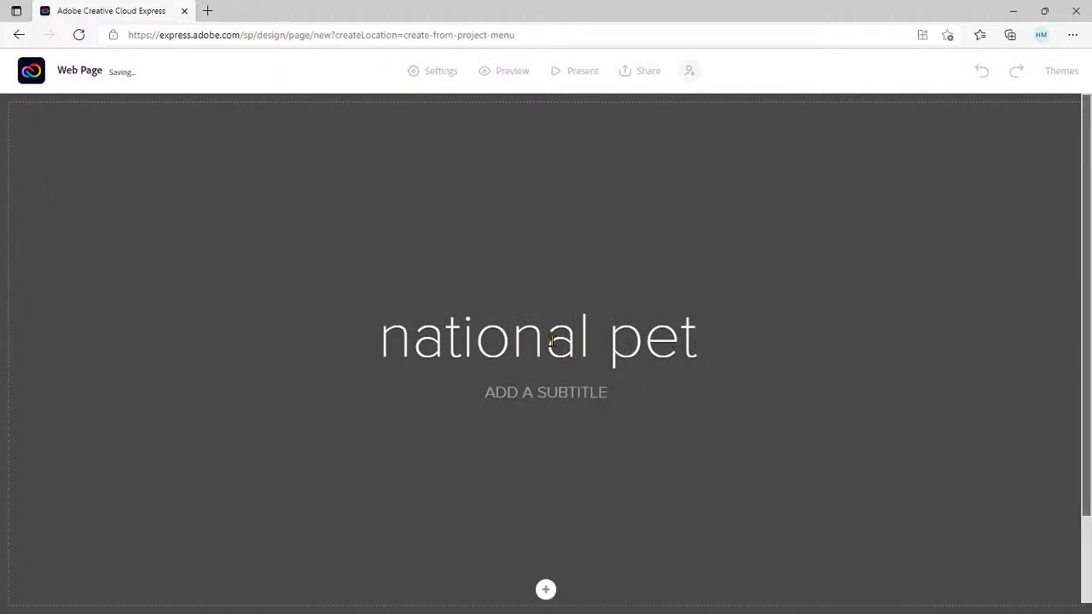
{"action": "type", "text": "M"}
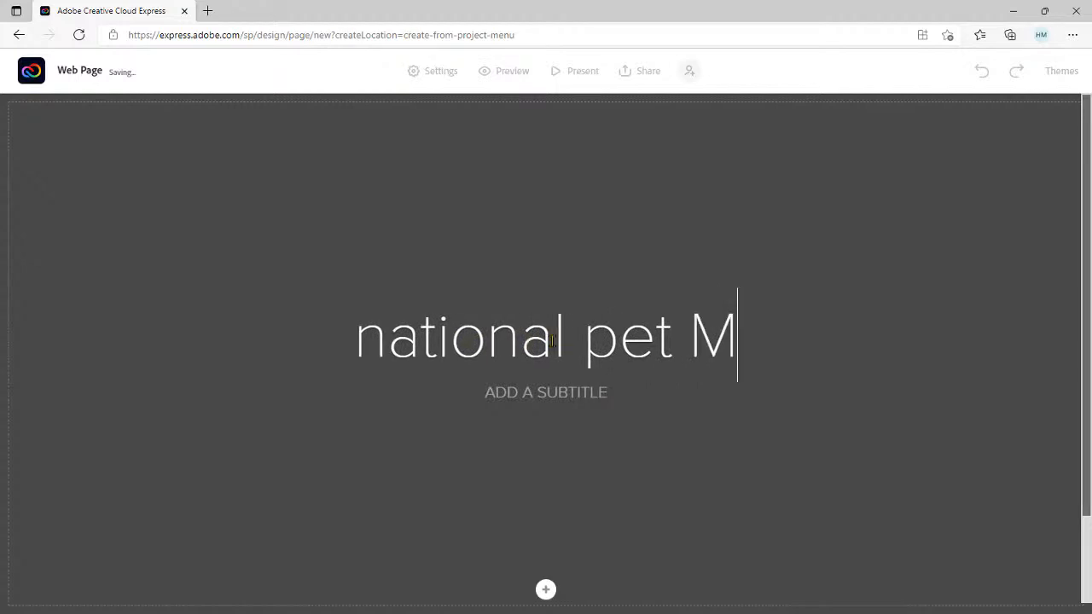
{"action": "type", "text": "onth"}
- Capitalise the first letters of "pet" and "national" in the page title
{"action": "key", "text": "Left"}
{"action": "key", "text": "Left"}
{"action": "key", "text": "Left"}
{"action": "key", "text": "Left"}
{"action": "key", "text": "Left"}
{"action": "key", "text": "Left"}
{"action": "key", "text": "Left"}
{"action": "key", "text": "Left"}
{"action": "key", "text": "BackSpace"}
{"action": "type", "text": "P"}
{"action": "key", "text": "Left"}
{"action": "key", "text": "Left"}
{"action": "key", "text": "Left"}
{"action": "key", "text": "Left"}
{"action": "key", "text": "Left"}
{"action": "key", "text": "Left"}
{"action": "key", "text": "Left"}
{"action": "key", "text": "Left"}
{"action": "key", "text": "Left"}
{"action": "key", "text": "Left"}
{"action": "key", "text": "Right"}
{"action": "key", "text": "BackSpace"}
{"action": "type", "text": "N"}
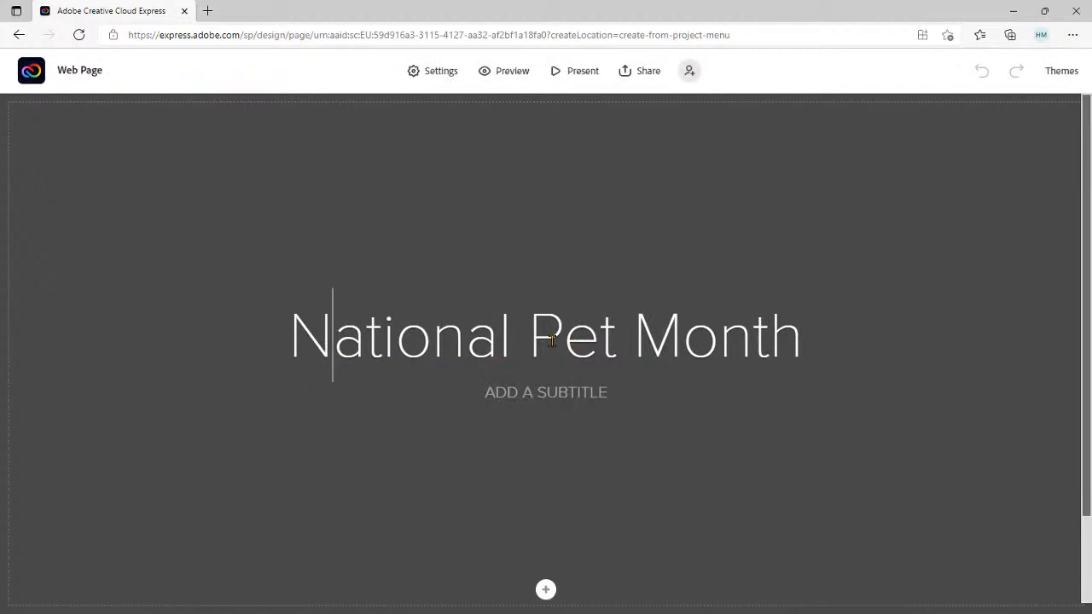
- Enter the subtitle "EXPLORING GREAT PET OWNERSHIP" under the page title
{"action": "left_click", "coordinate": [530, 393]}
{"action": "type", "text": "EXPLORIN"}
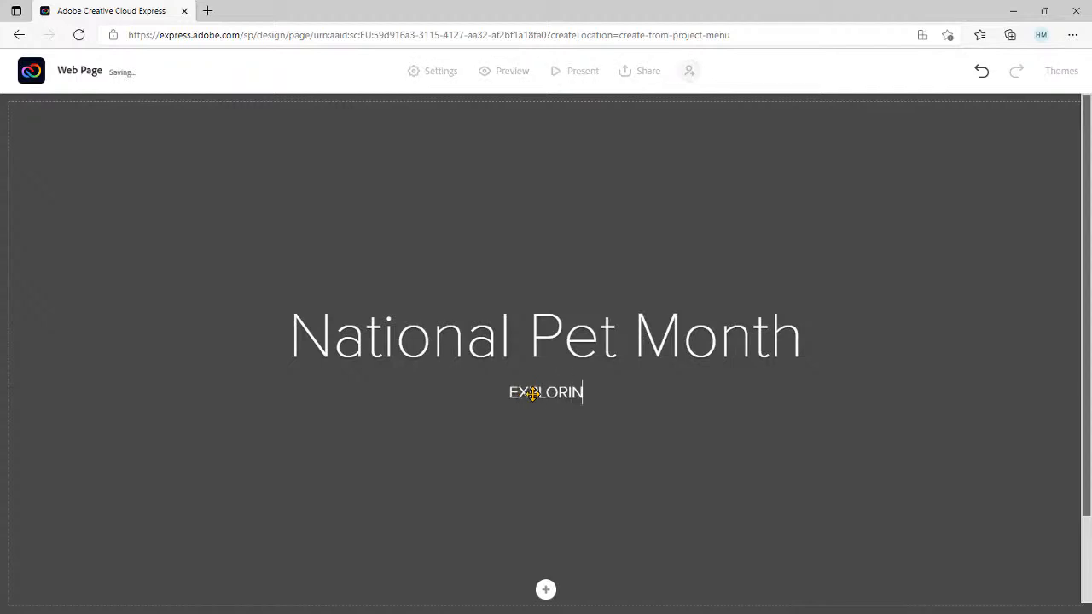
{"action": "type", "text": "G GREAT PET"}
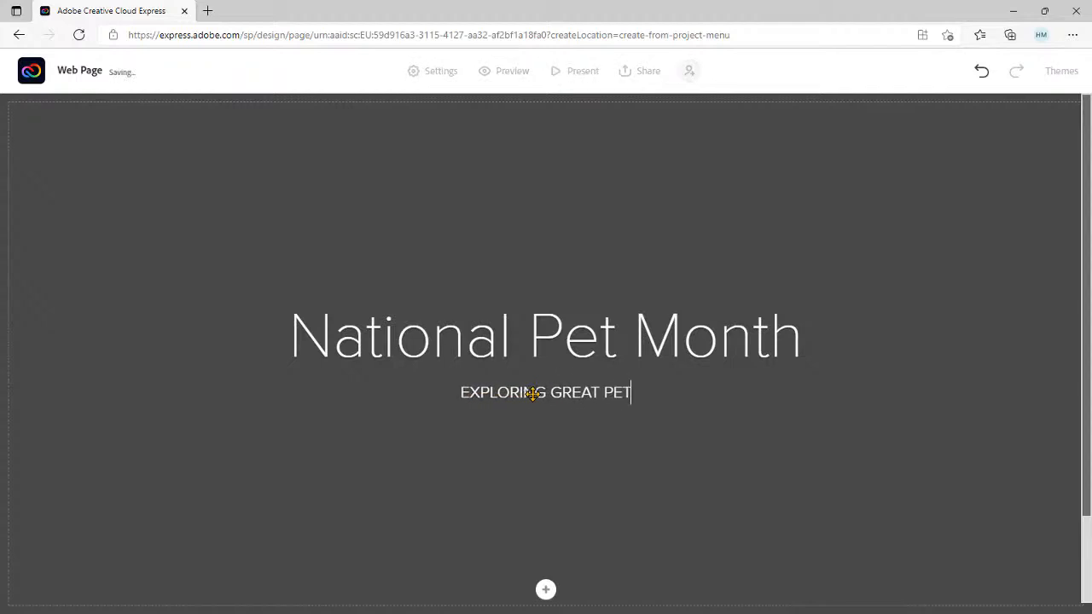
{"action": "type", "text": " OWNERSHIP"}
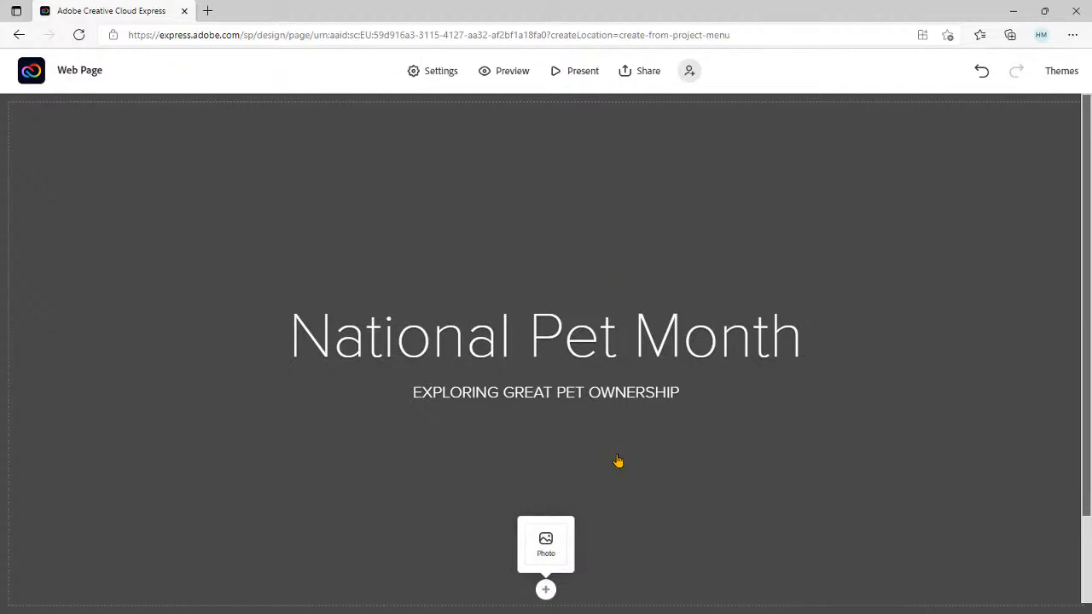
- Set a free "pets" photo of a puppy over a boy's shoulder as the title background and move the title to its upper-left area
{"action": "left_click", "coordinate": [545, 544]}
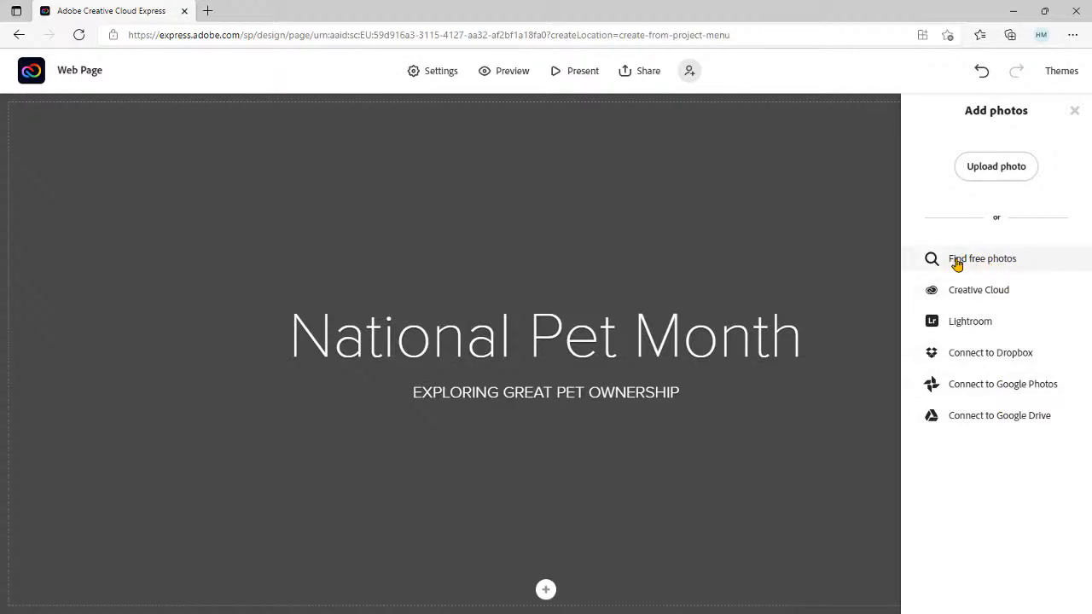
{"action": "left_click", "coordinate": [991, 264]}
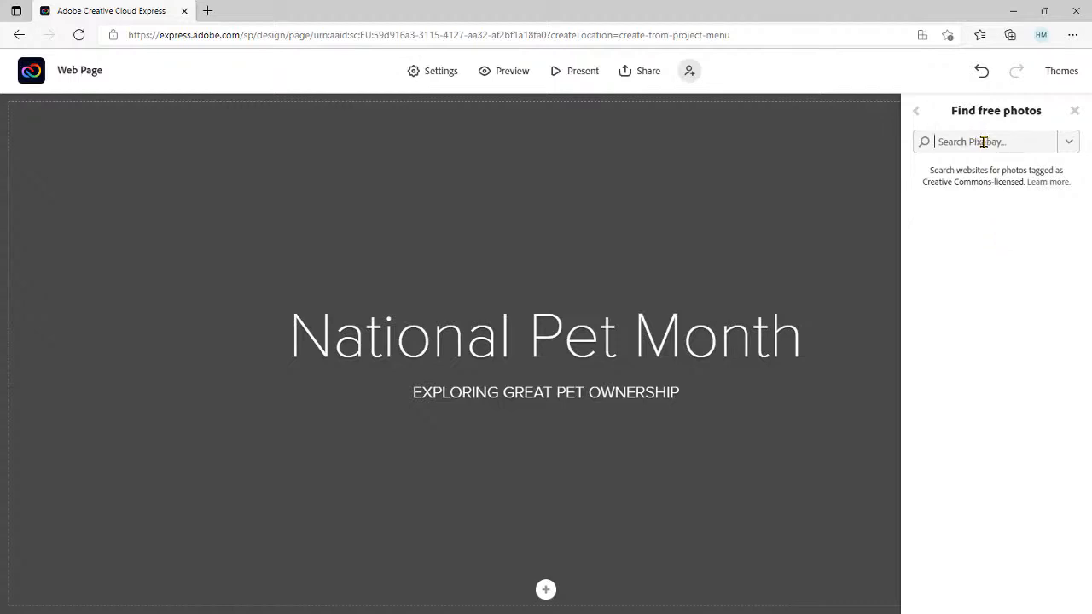
{"action": "type", "text": "pets"}
{"action": "key", "text": "Return"}
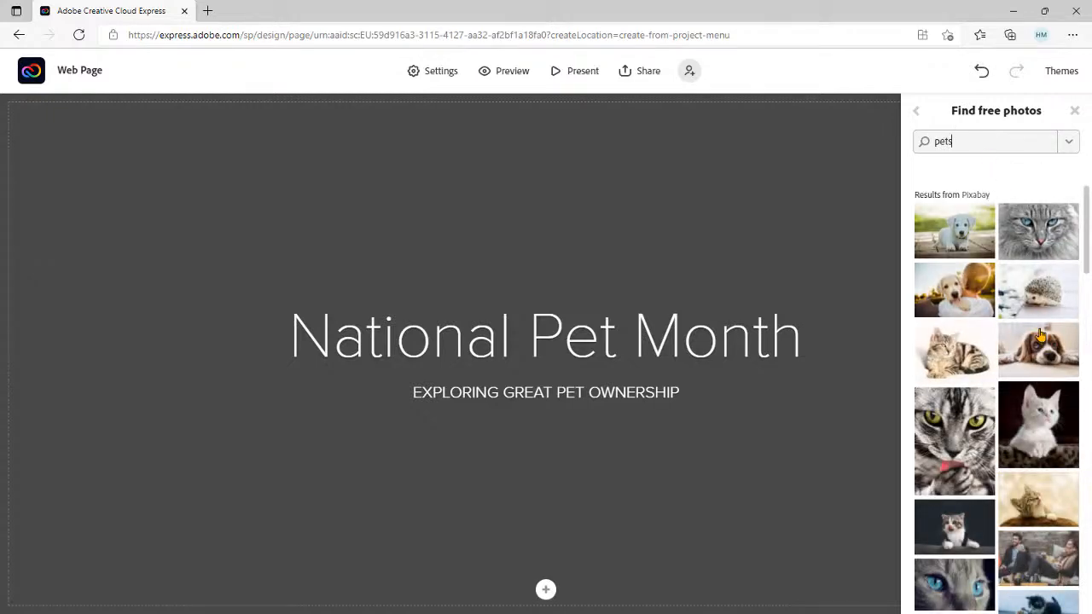
{"action": "scroll", "coordinate": [961, 235], "scroll_direction": "down", "scroll_amount": 1}
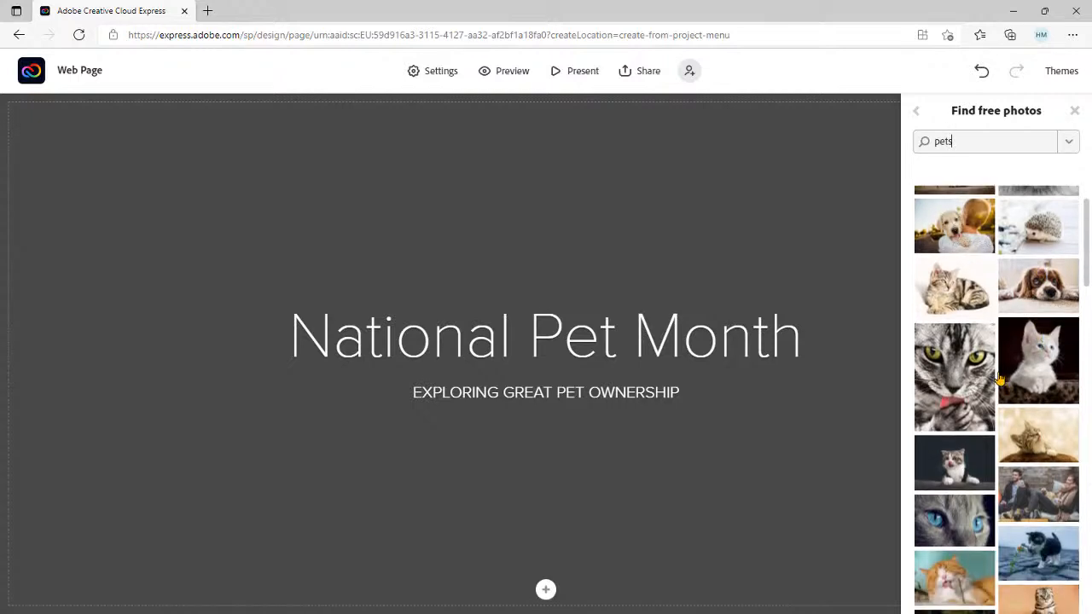
{"action": "scroll", "coordinate": [985, 333], "scroll_direction": "down", "scroll_amount": 5}
{"action": "scroll", "coordinate": [970, 533], "scroll_direction": "down", "scroll_amount": 3}
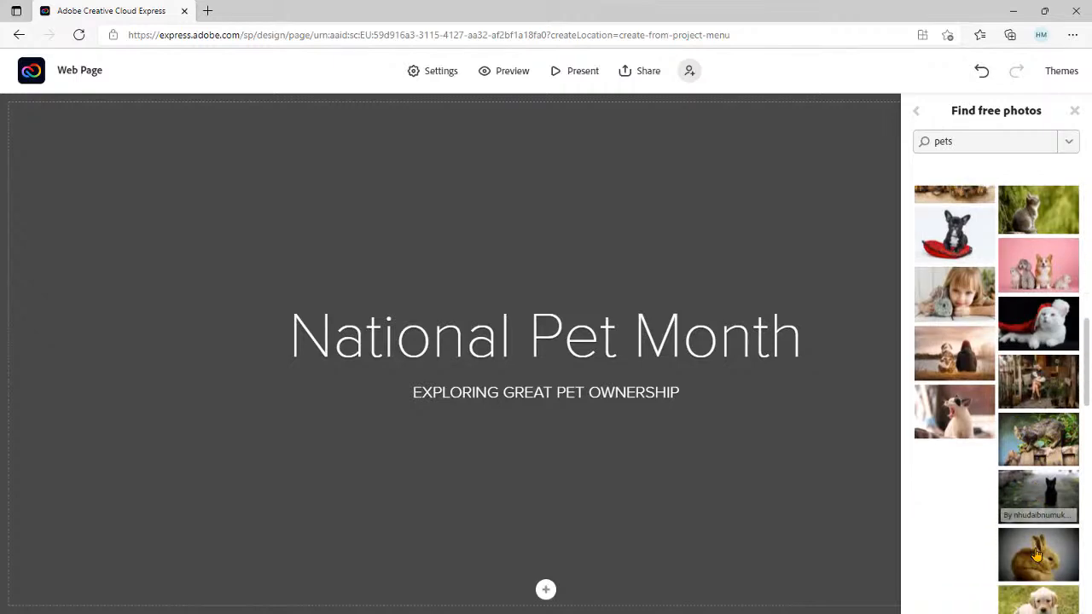
{"action": "scroll", "coordinate": [1036, 538], "scroll_direction": "up", "scroll_amount": 10}
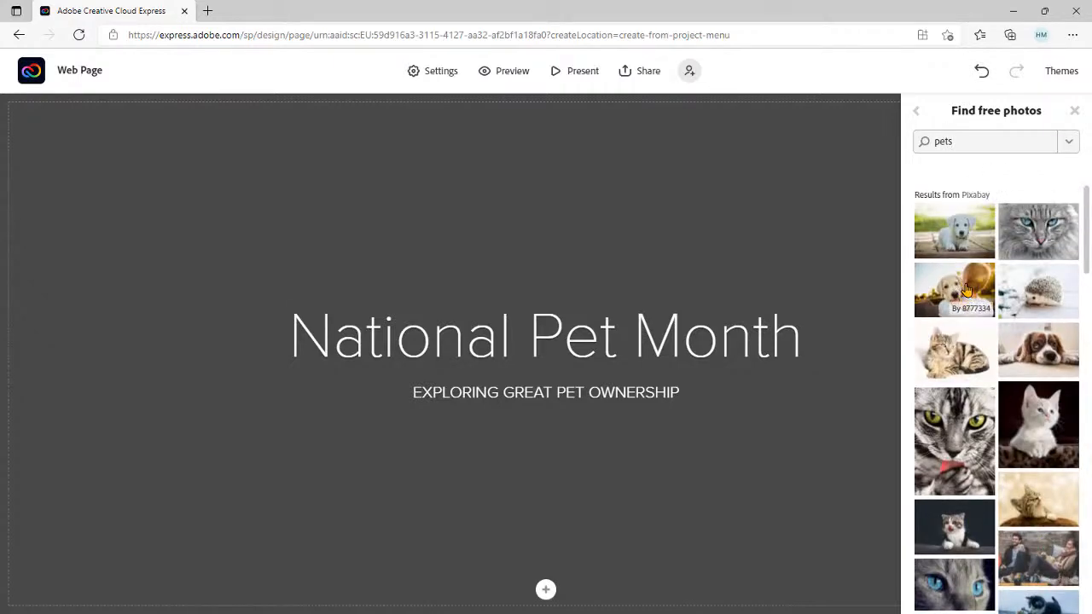
{"action": "left_click", "coordinate": [966, 291]}
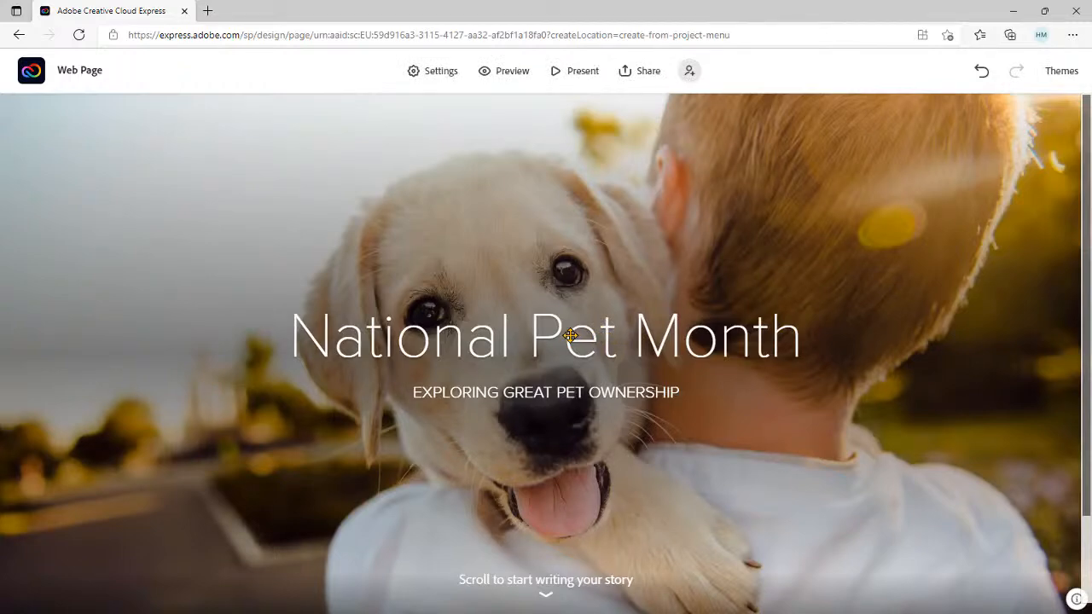
{"action": "left_click_drag", "start_coordinate": [565, 335], "coordinate": [307, 133]}
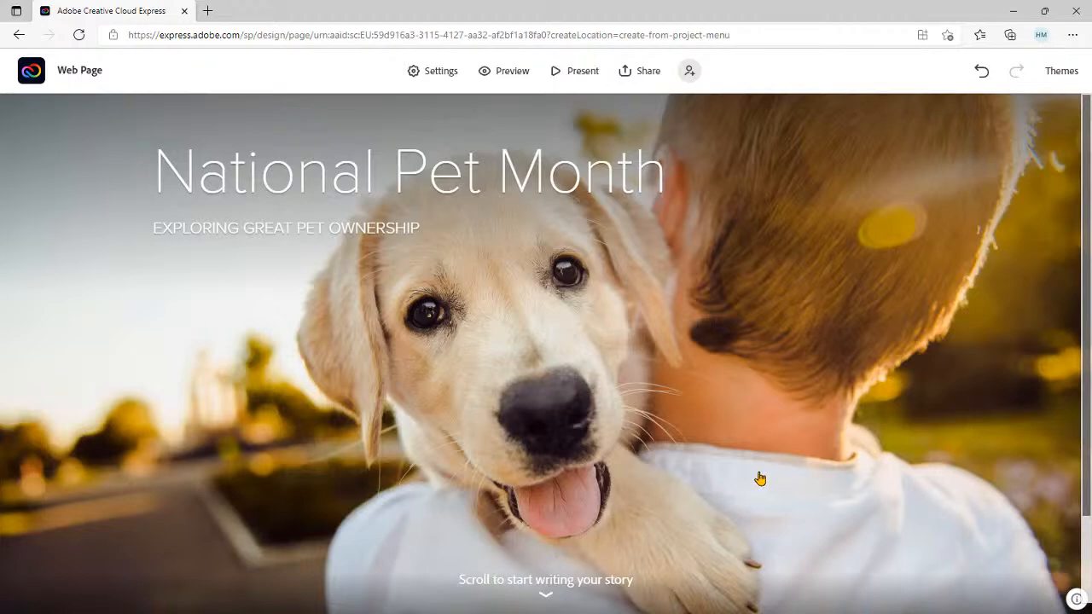
- Add a text section: "As Covid-19 restrictions continue to lift, National Pet Month aims to provide some top tips to help your dog re-adjust to life after lockdown."
{"action": "scroll", "coordinate": [760, 478], "scroll_direction": "down", "scroll_amount": 1}
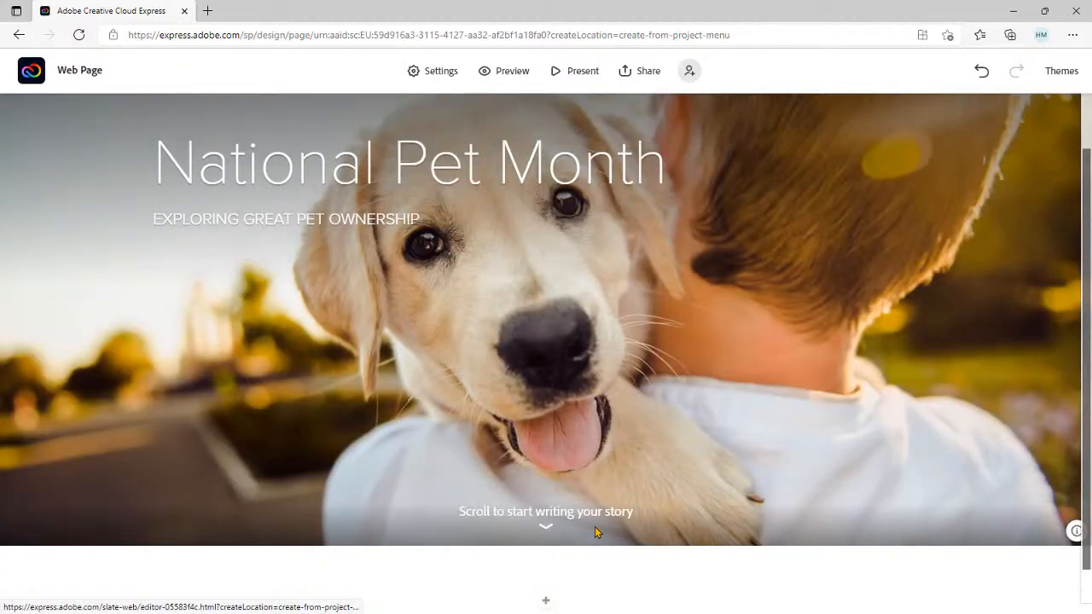
{"action": "left_click", "coordinate": [546, 600]}
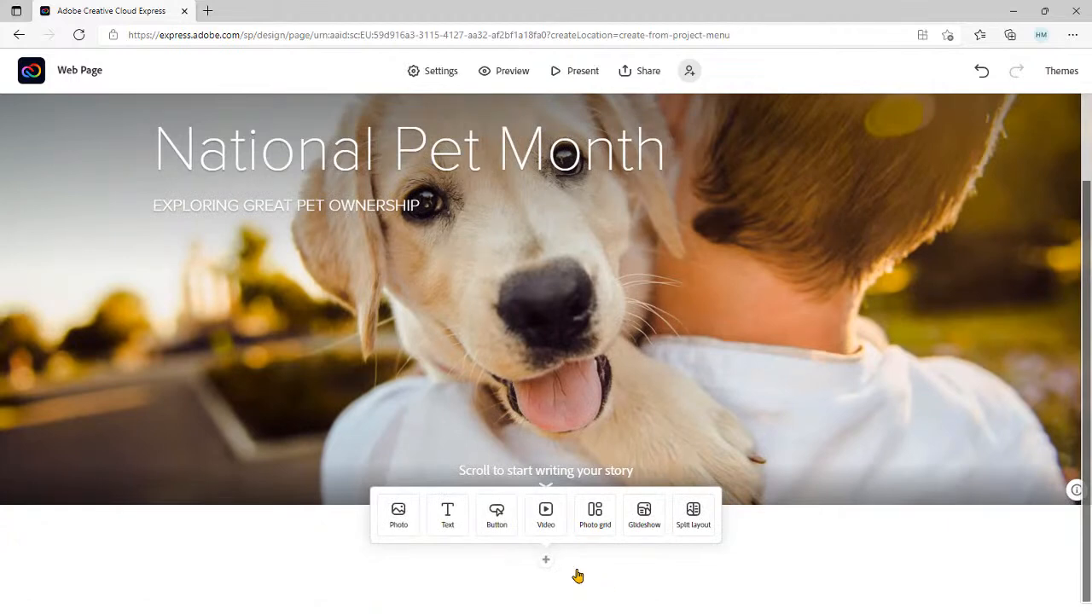
{"action": "left_click", "coordinate": [445, 516]}
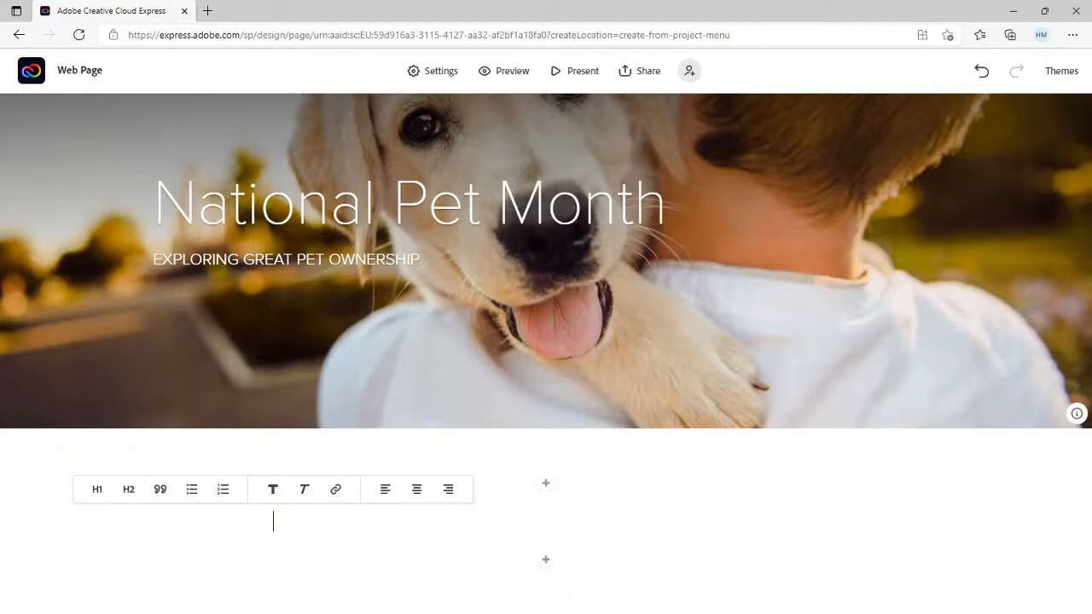
{"action": "key", "text": "alt+Tab"}
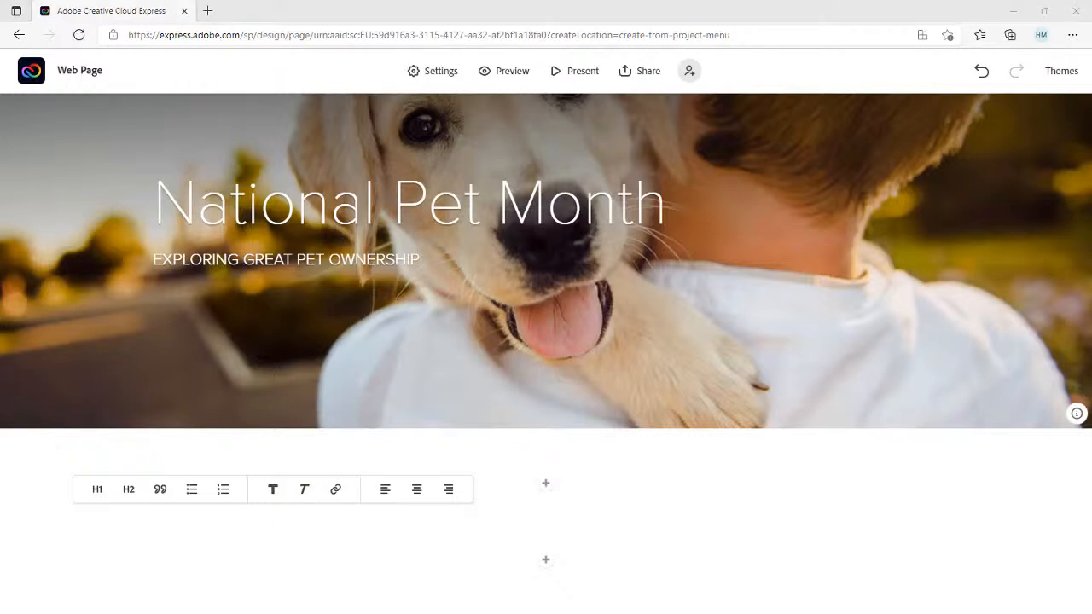
{"action": "left_click", "coordinate": [371, 519]}
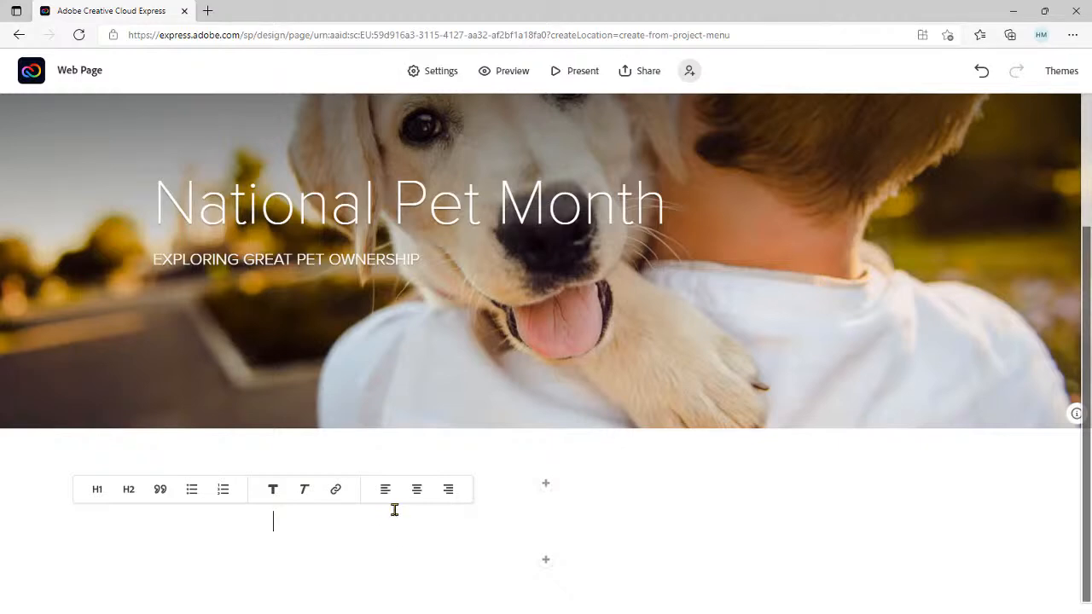
{"action": "type", "text": "As Covid-19 restrictions continue to lift, National Pet Month aims to provide some top tips to help your dog re-adjust to life after lockdown."}
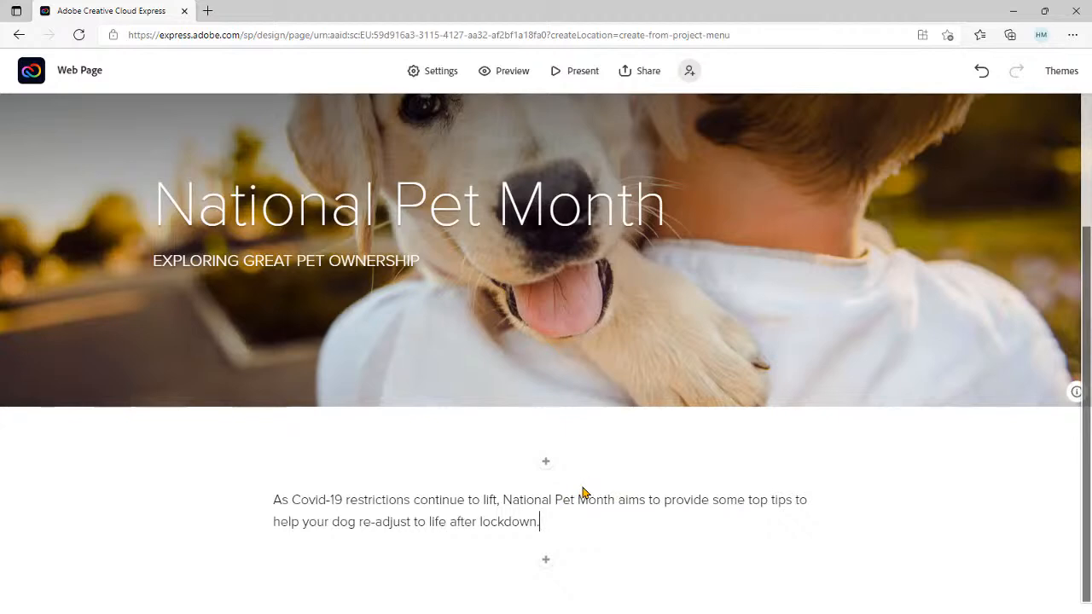
- Preview the web page, examine its address, header, body text and credits, then return to editing
{"action": "scroll", "coordinate": [583, 493], "scroll_direction": "up", "scroll_amount": 5}
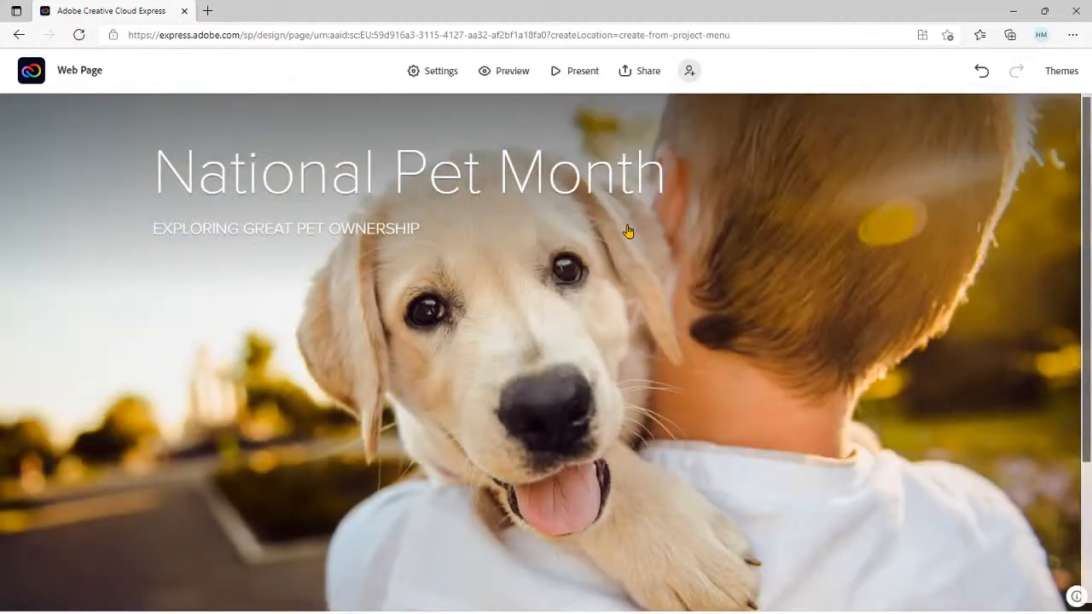
{"action": "scroll", "coordinate": [670, 341], "scroll_direction": "down", "scroll_amount": 3}
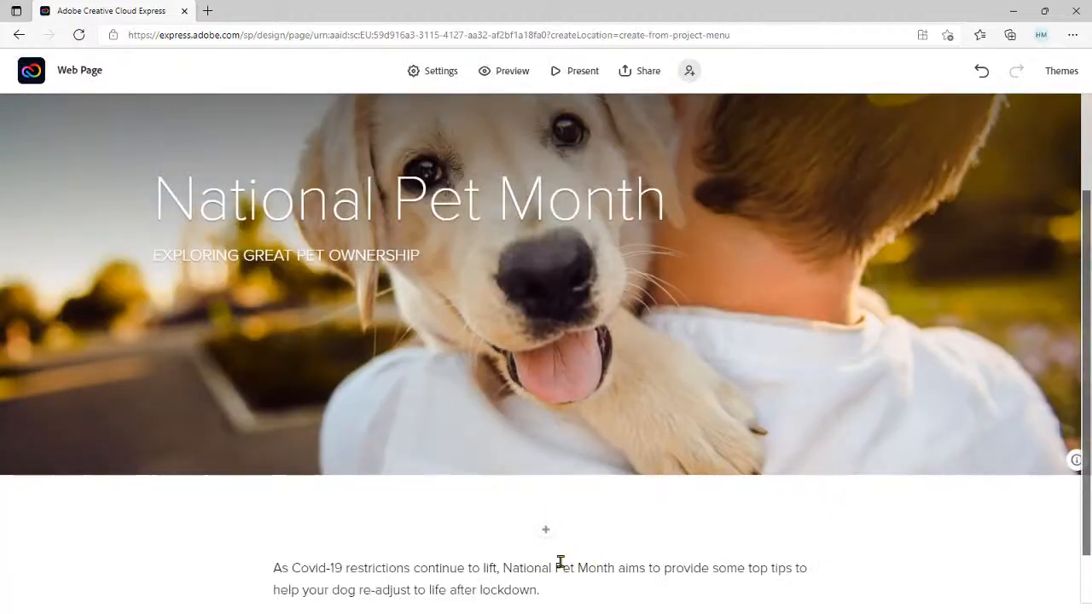
{"action": "scroll", "coordinate": [560, 563], "scroll_direction": "up", "scroll_amount": 3}
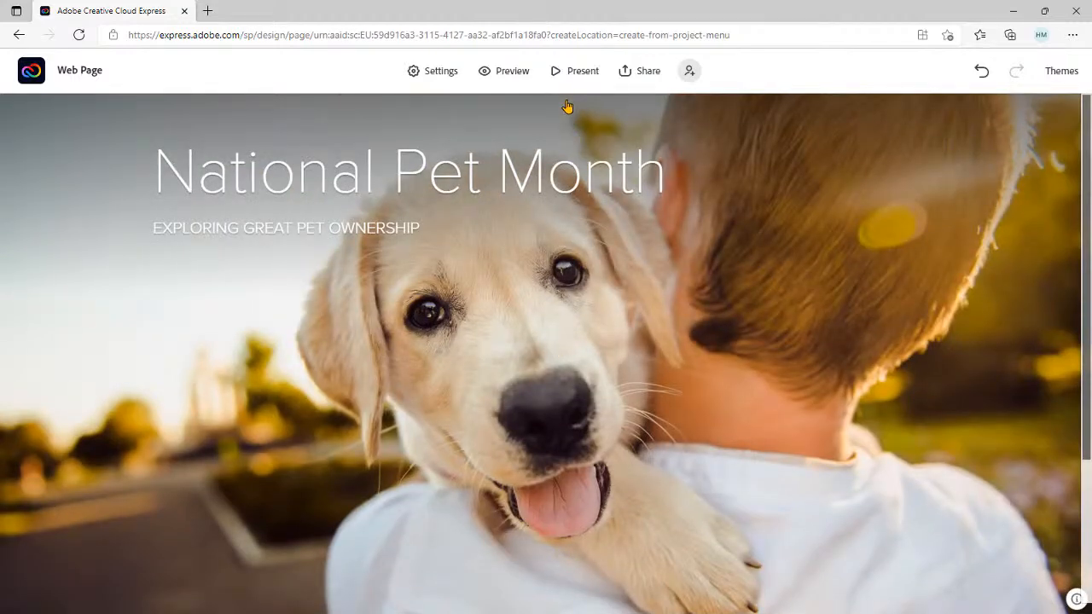
{"action": "left_click", "coordinate": [507, 75]}
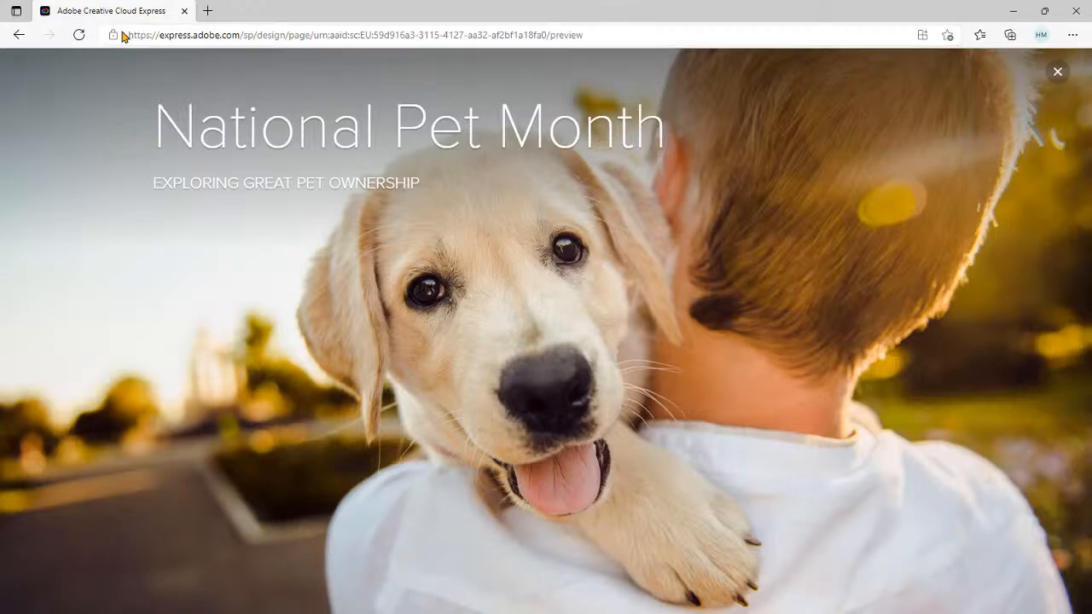
{"action": "left_click", "coordinate": [147, 42]}
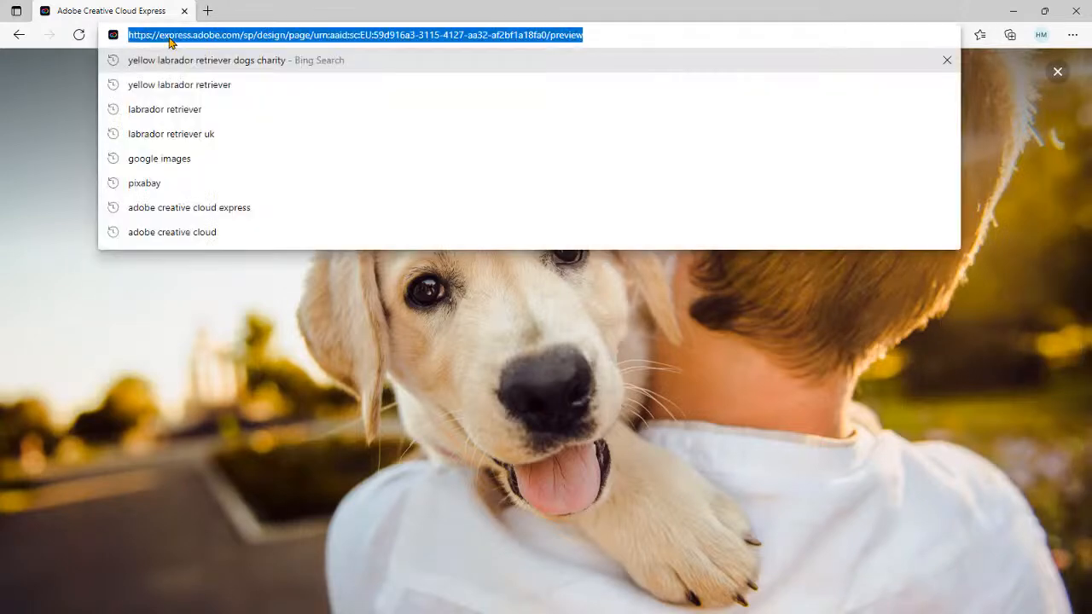
{"action": "left_click", "coordinate": [467, 359]}
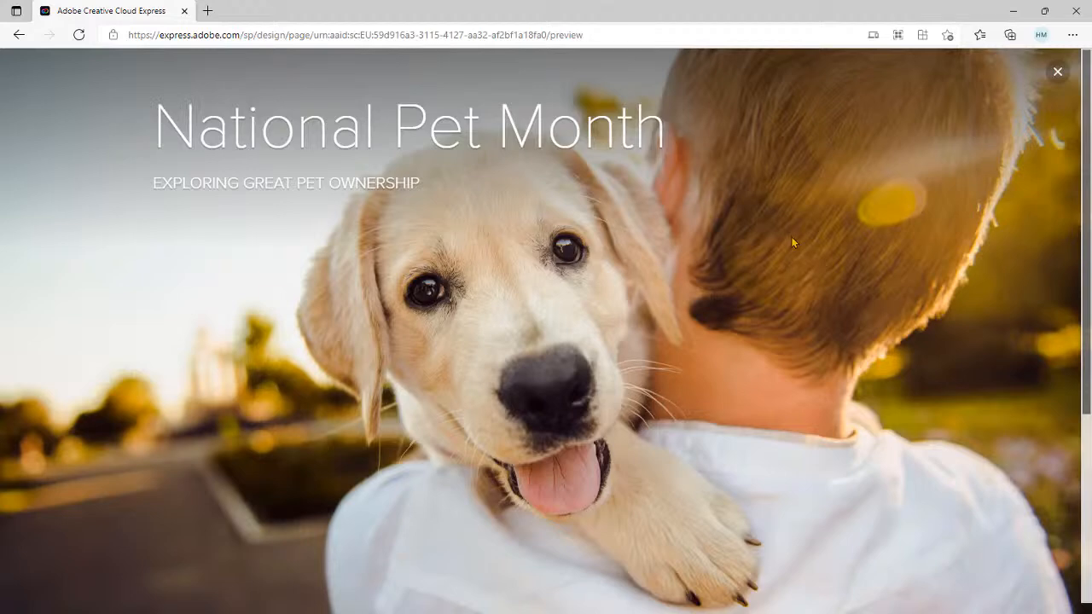
{"action": "scroll", "coordinate": [792, 239], "scroll_direction": "down", "scroll_amount": 1}
{"action": "scroll", "coordinate": [791, 242], "scroll_direction": "down", "scroll_amount": 1}
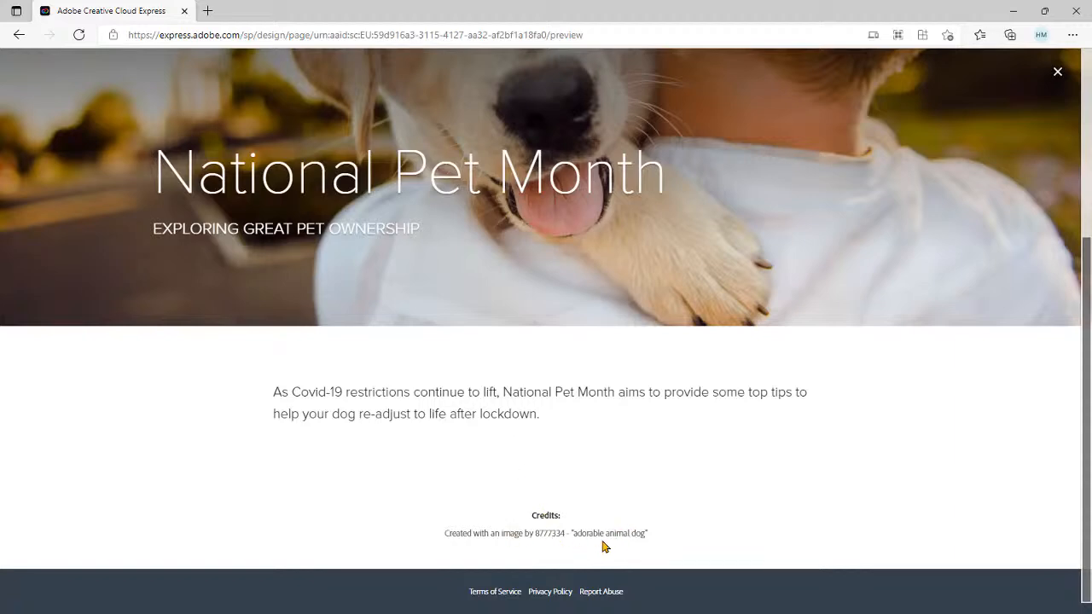
{"action": "scroll", "coordinate": [626, 458], "scroll_direction": "up", "scroll_amount": 3}
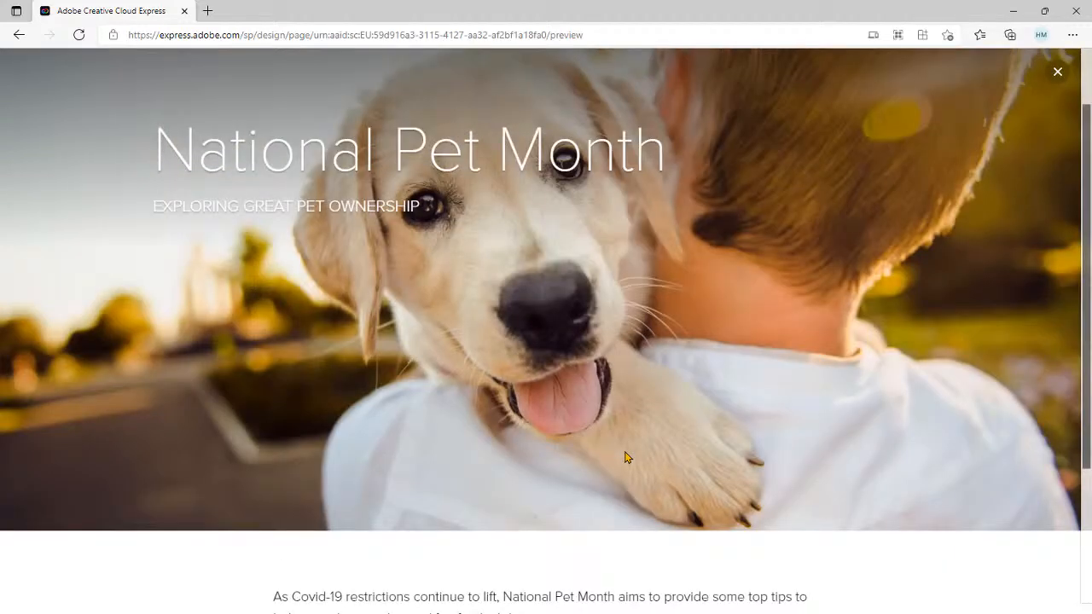
{"action": "scroll", "coordinate": [628, 398], "scroll_direction": "up", "scroll_amount": 1}
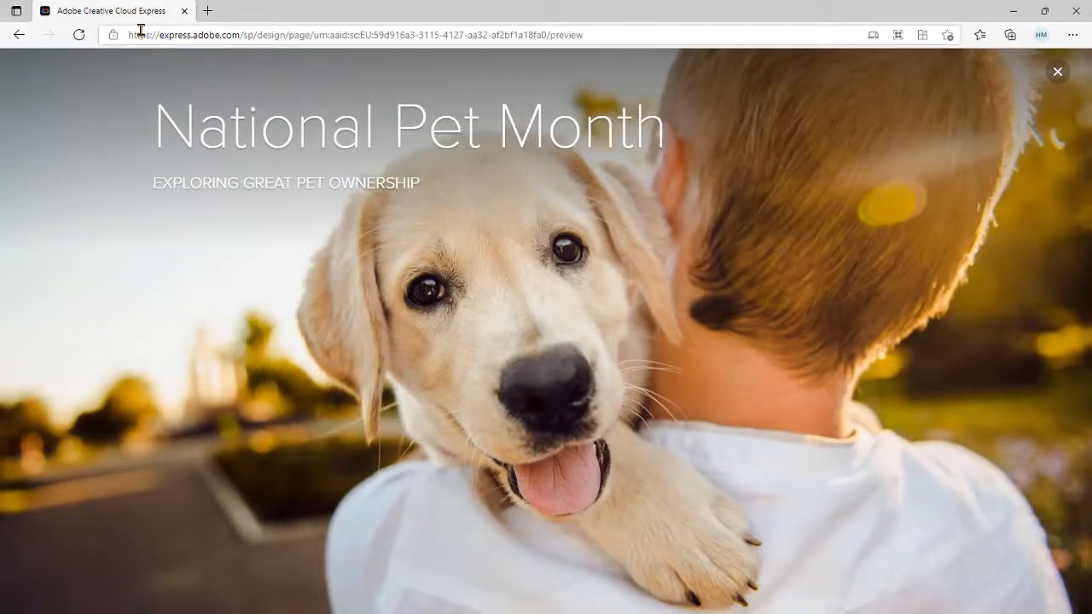
{"action": "left_click", "coordinate": [1057, 71]}
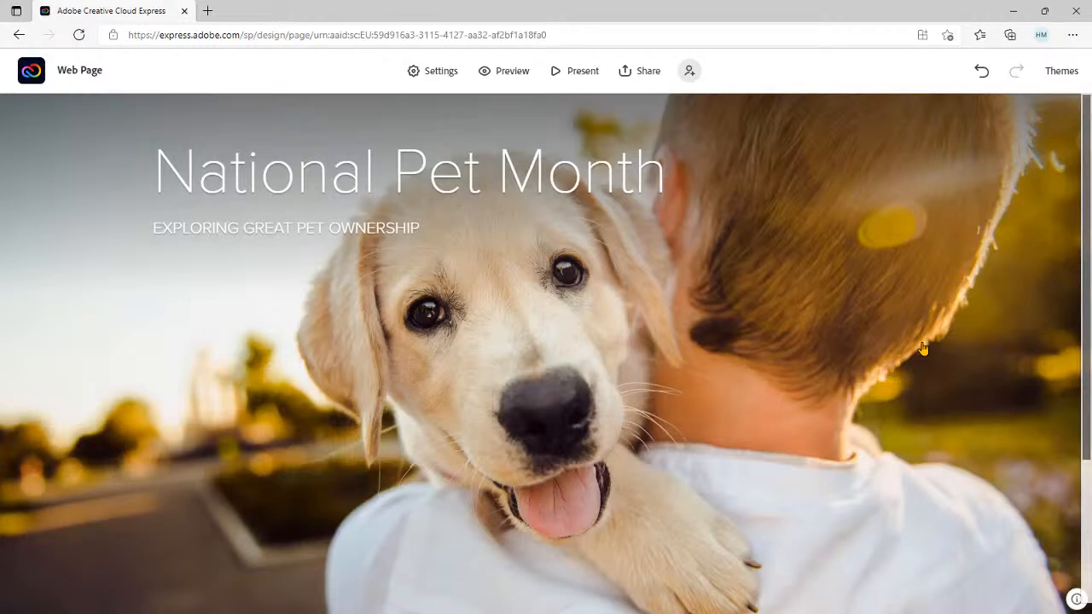
{"action": "scroll", "coordinate": [662, 386], "scroll_direction": "down", "scroll_amount": 2}
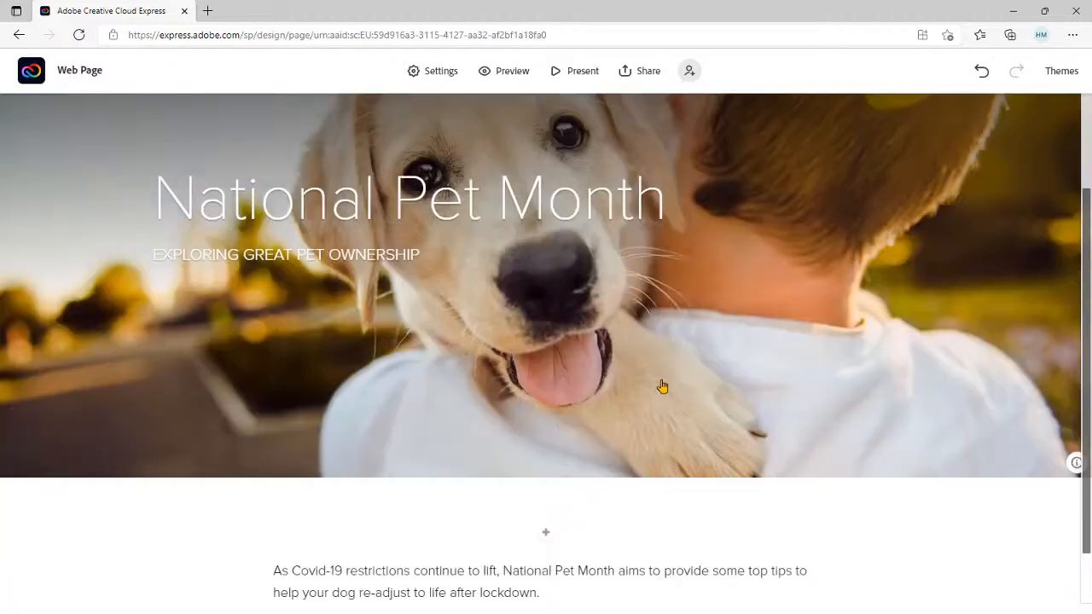
- Upload a photo of a golden Labrador from the computer and place it below the Covid-19 text section
{"action": "scroll", "coordinate": [661, 386], "scroll_direction": "down", "scroll_amount": 1}
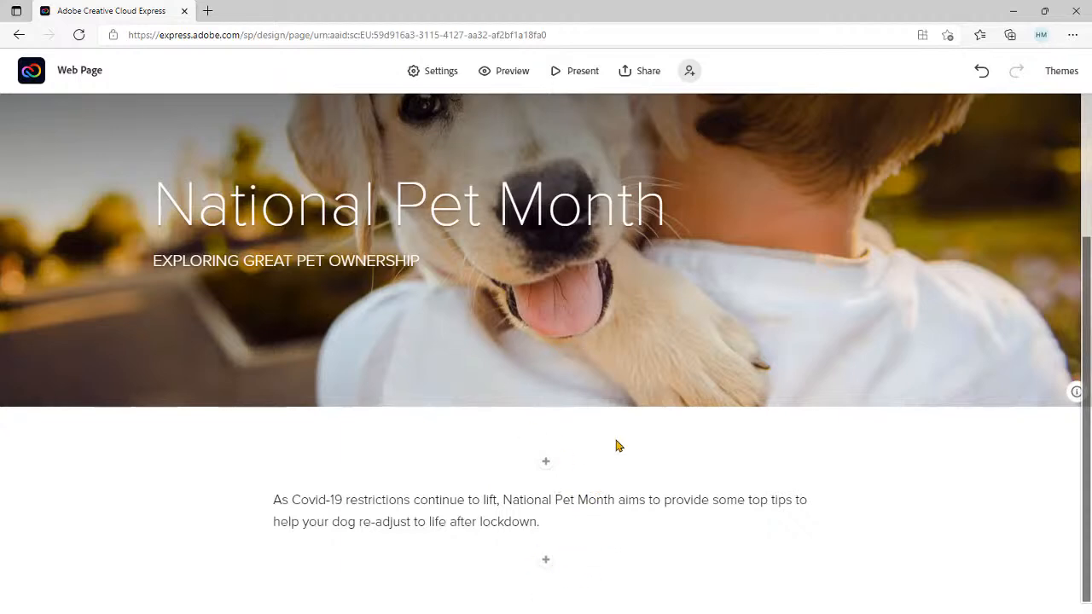
{"action": "left_click", "coordinate": [545, 560]}
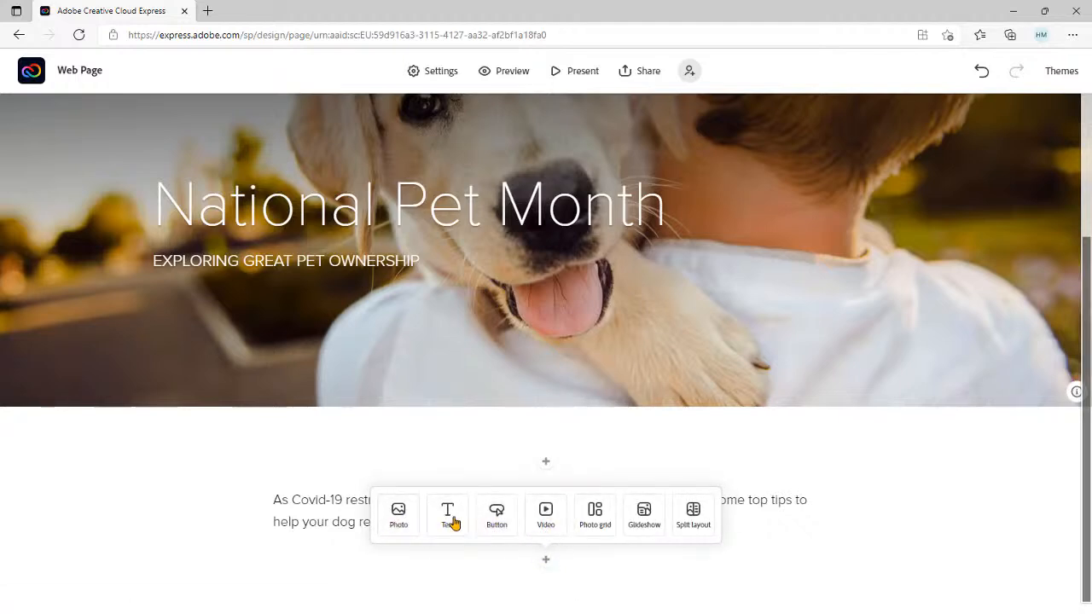
{"action": "left_click", "coordinate": [398, 523]}
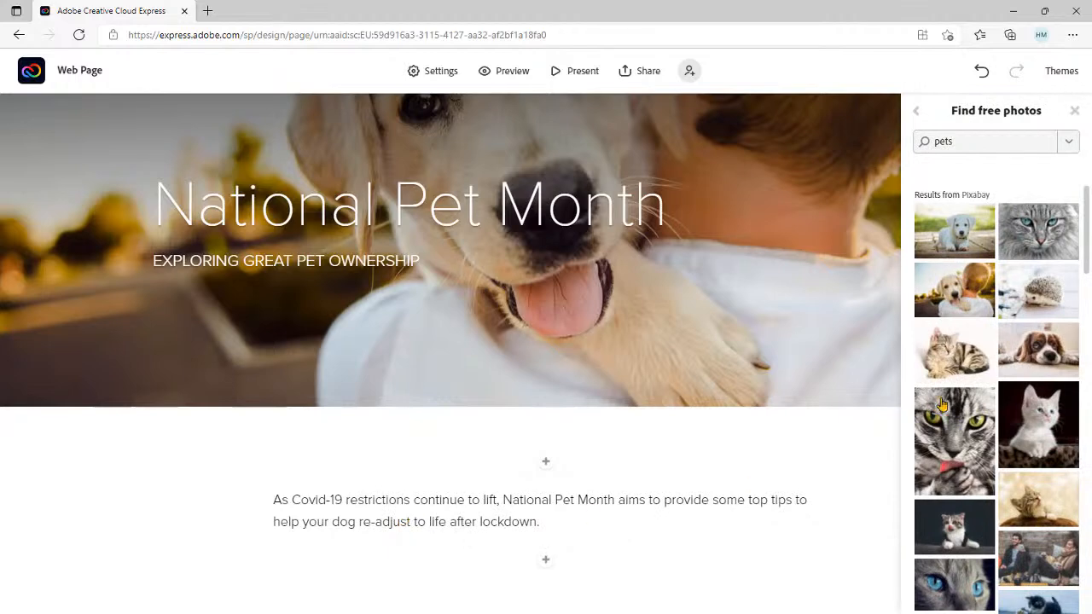
{"action": "left_click", "coordinate": [1031, 149]}
{"action": "left_click", "coordinate": [916, 111]}
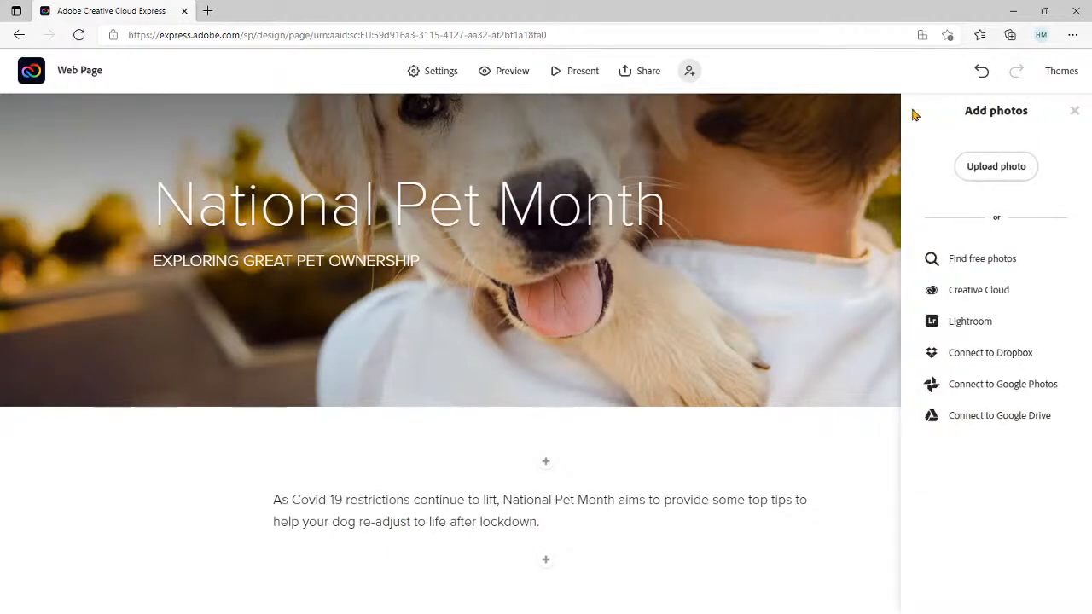
{"action": "left_click", "coordinate": [1013, 172]}
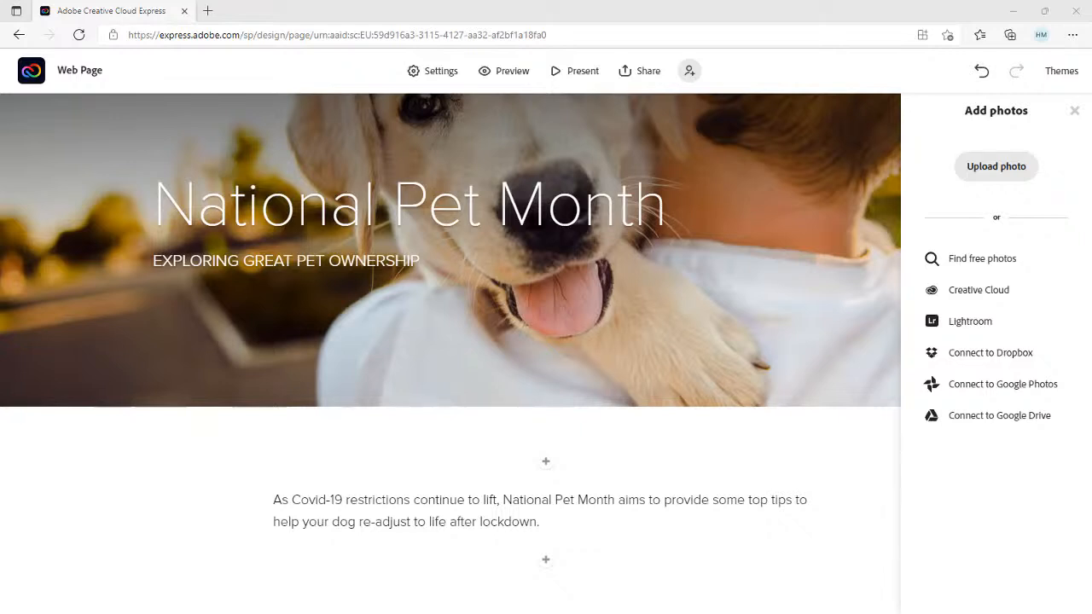
{"action": "left_click", "coordinate": [833, 406]}
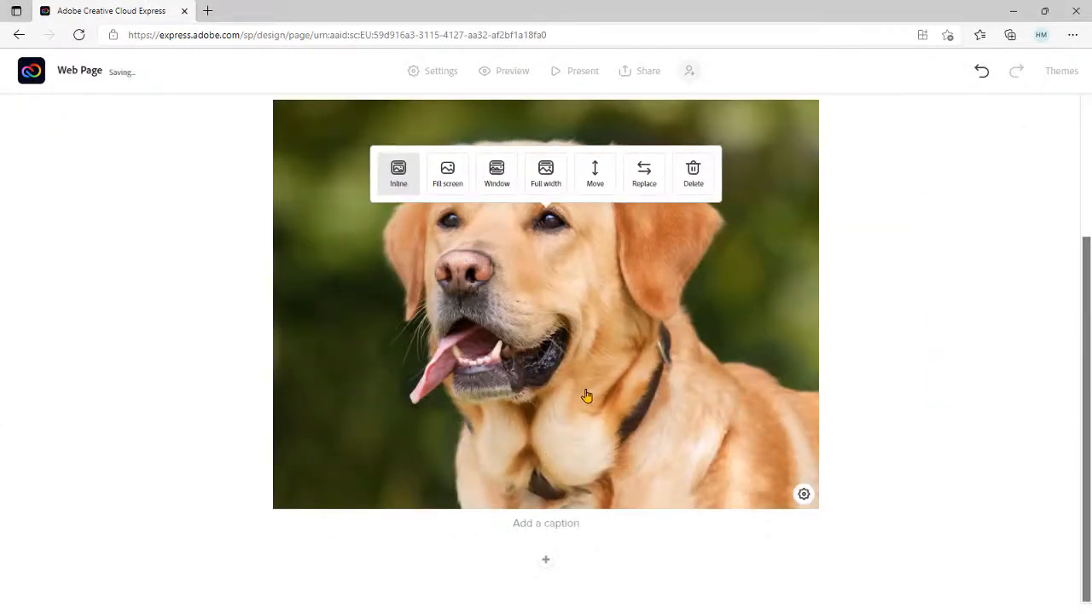
{"action": "scroll", "coordinate": [609, 412], "scroll_direction": "up", "scroll_amount": 4}
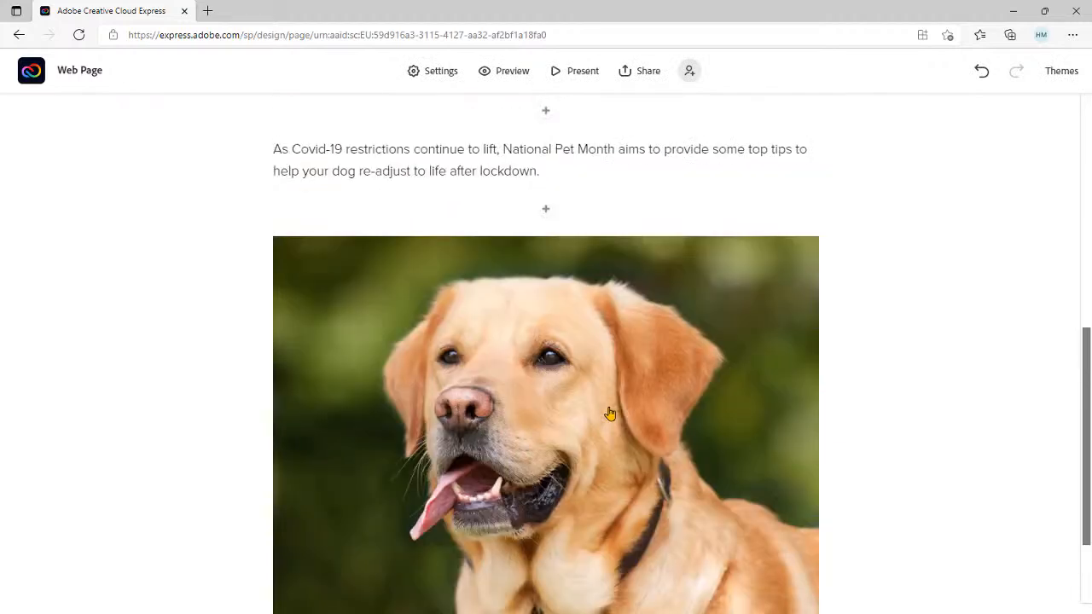
- Caption the Labrador photo "Bruno"
{"action": "scroll", "coordinate": [609, 412], "scroll_direction": "down", "scroll_amount": 5}
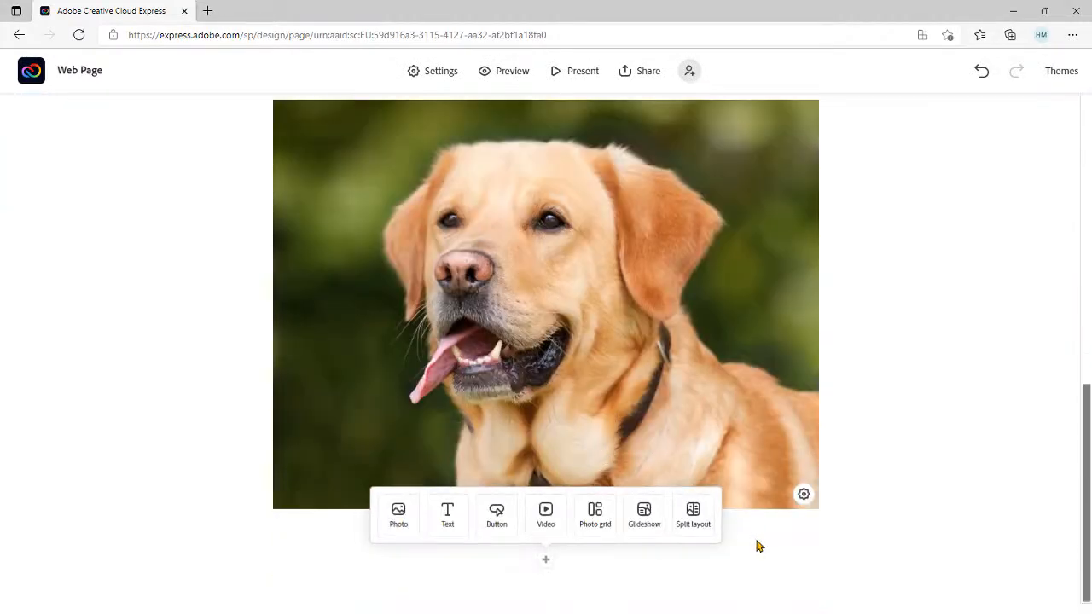
{"action": "left_click", "coordinate": [553, 525]}
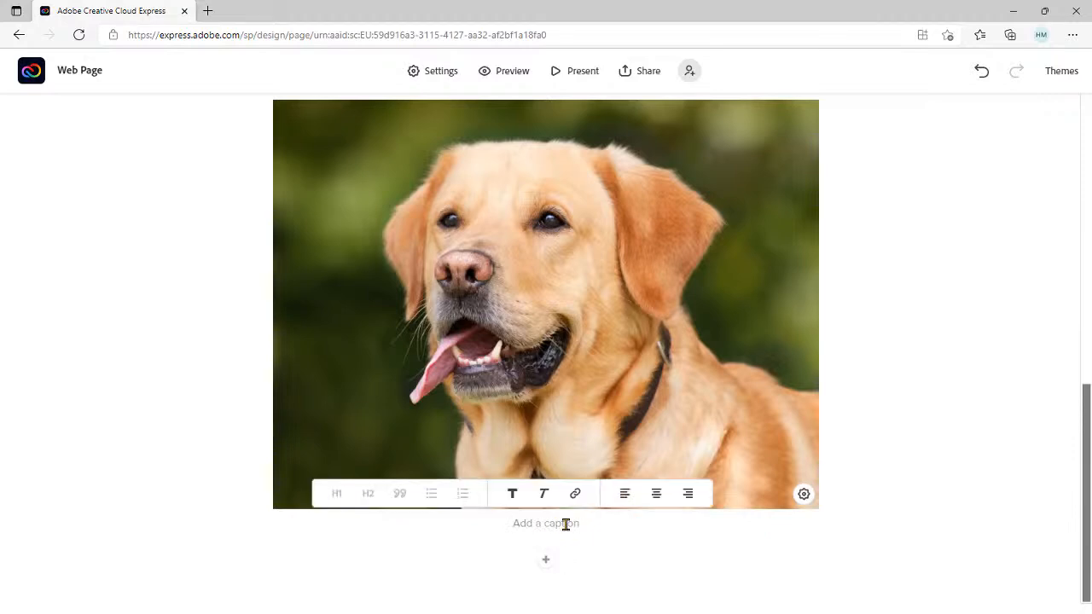
{"action": "type", "text": "Bruno"}
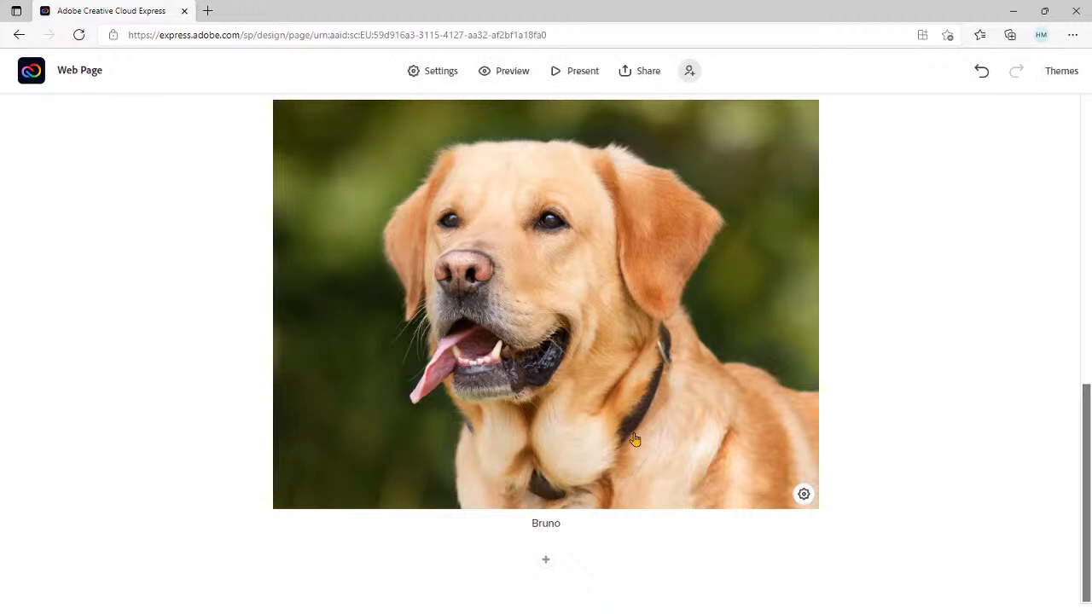
- Present the page full screen, examine the header, body text and captioned photo, and return to editing
{"action": "left_click", "coordinate": [577, 75]}
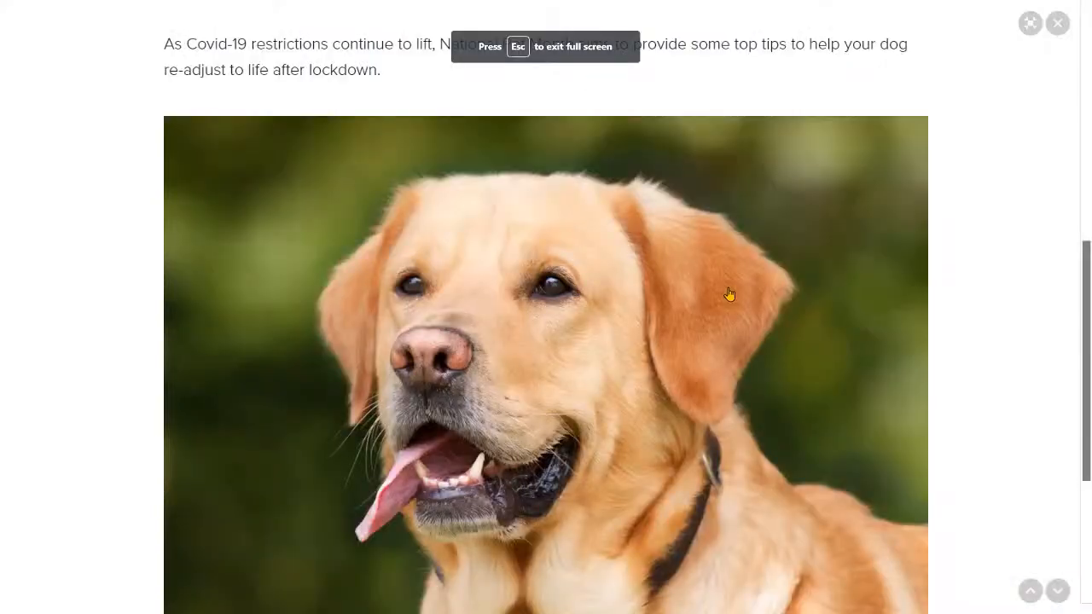
{"action": "scroll", "coordinate": [726, 301], "scroll_direction": "up", "scroll_amount": 6}
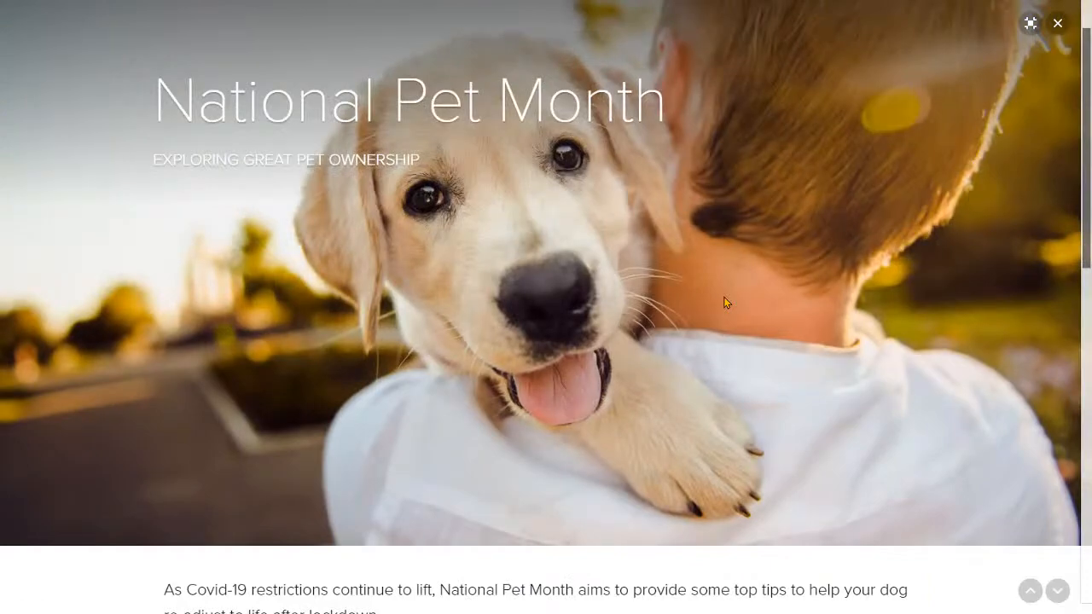
{"action": "scroll", "coordinate": [729, 300], "scroll_direction": "up", "scroll_amount": 1}
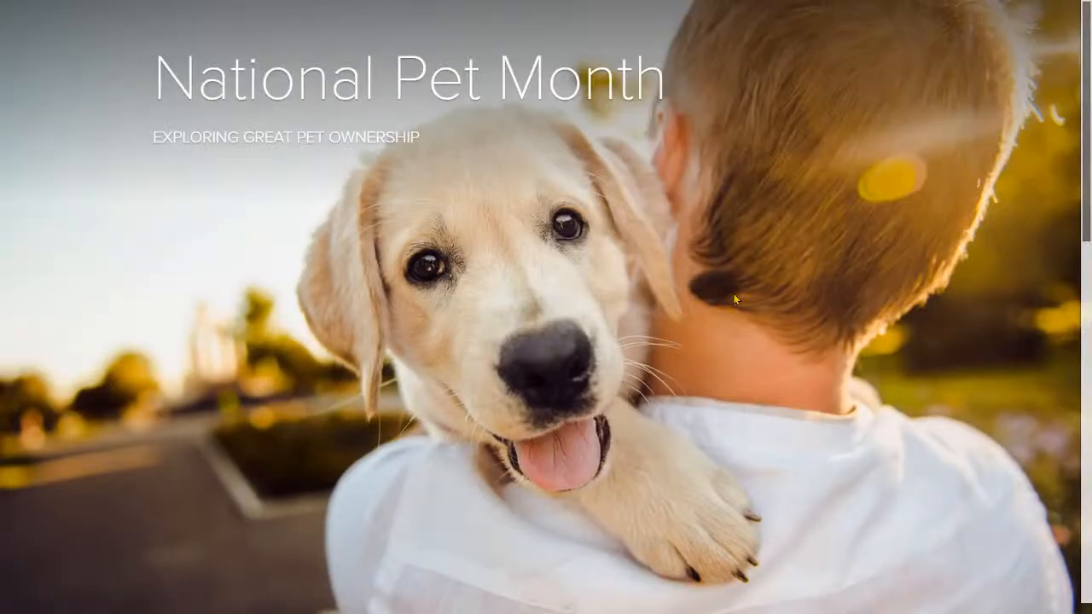
{"action": "scroll", "coordinate": [733, 293], "scroll_direction": "down", "scroll_amount": 5}
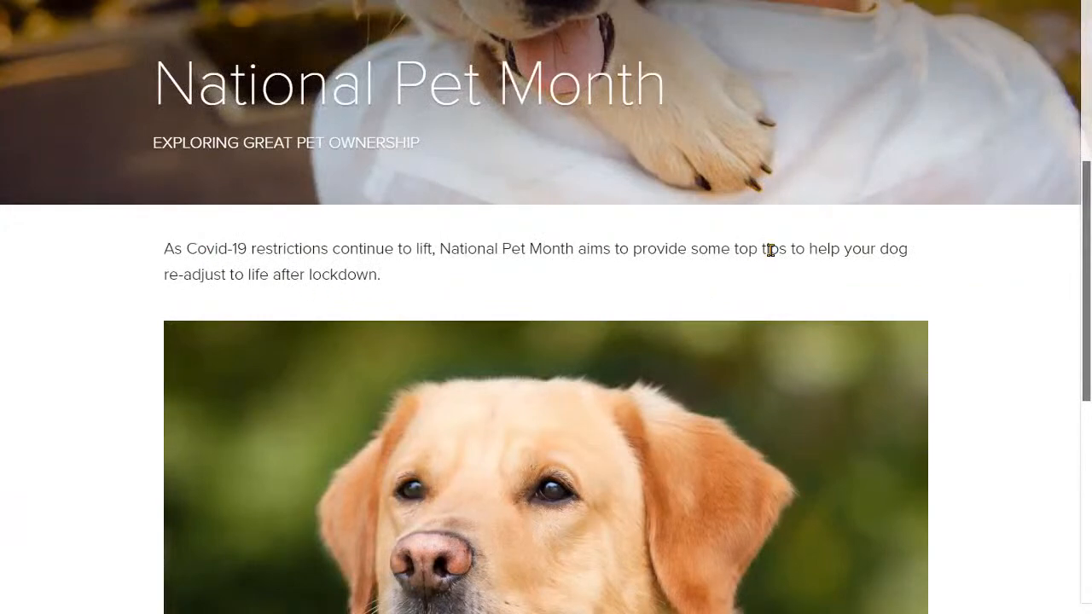
{"action": "scroll", "coordinate": [771, 249], "scroll_direction": "down", "scroll_amount": 2}
{"action": "scroll", "coordinate": [619, 390], "scroll_direction": "down", "scroll_amount": 1}
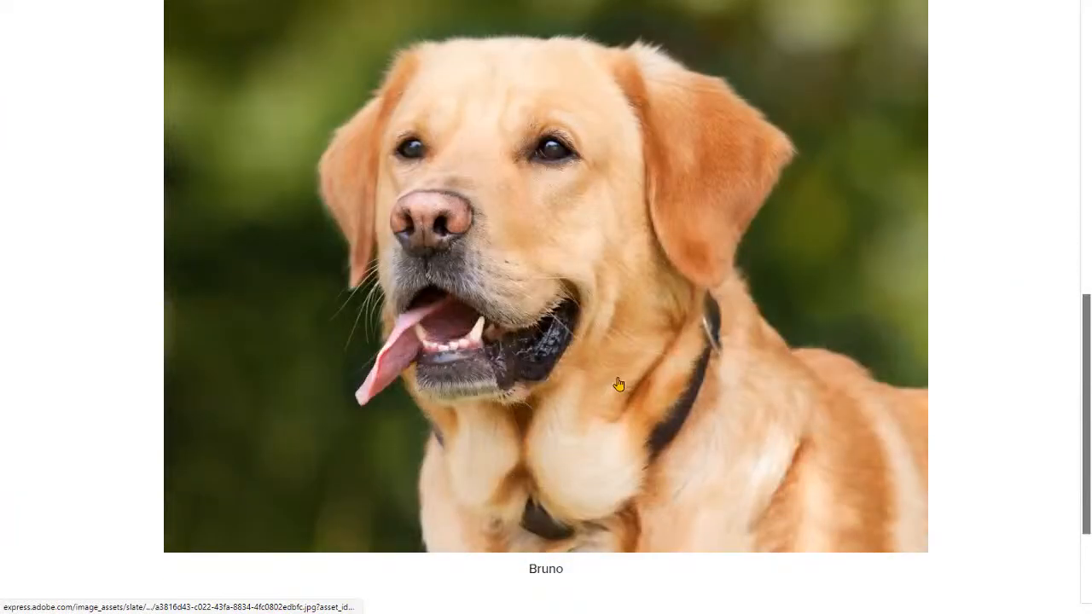
{"action": "key", "text": "Escape"}
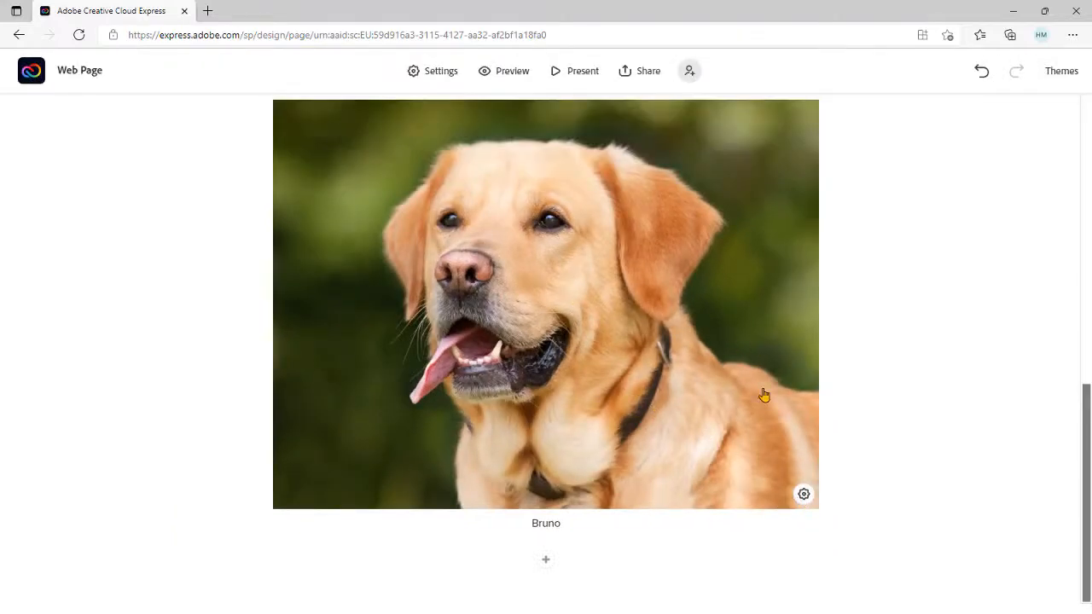
- Look at the Labrador photo's image alt text settings and leave them without entering a description
{"action": "left_click", "coordinate": [804, 496]}
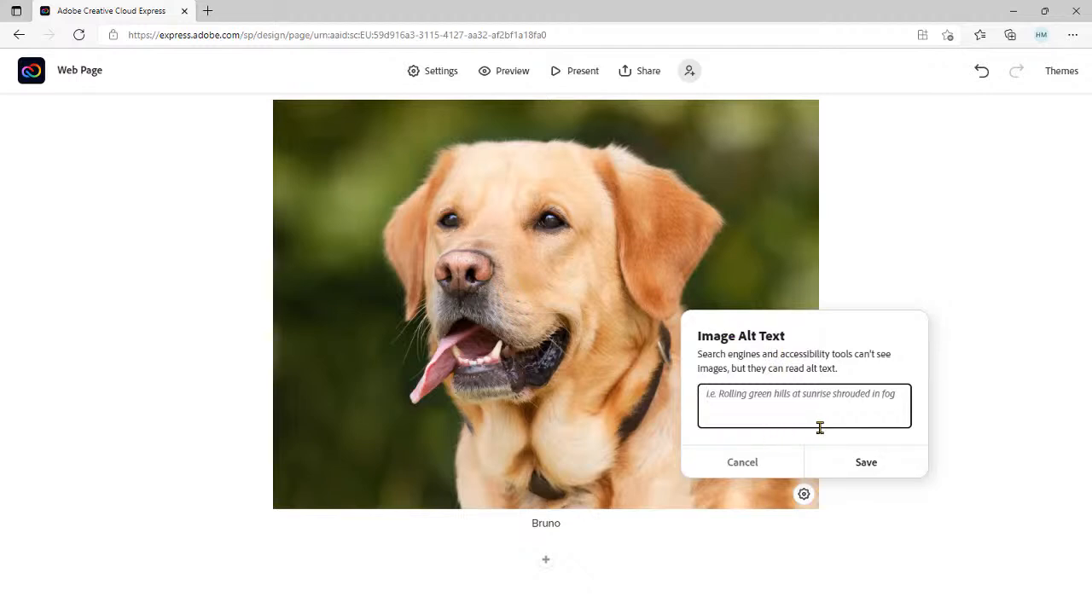
{"action": "left_click", "coordinate": [742, 551]}
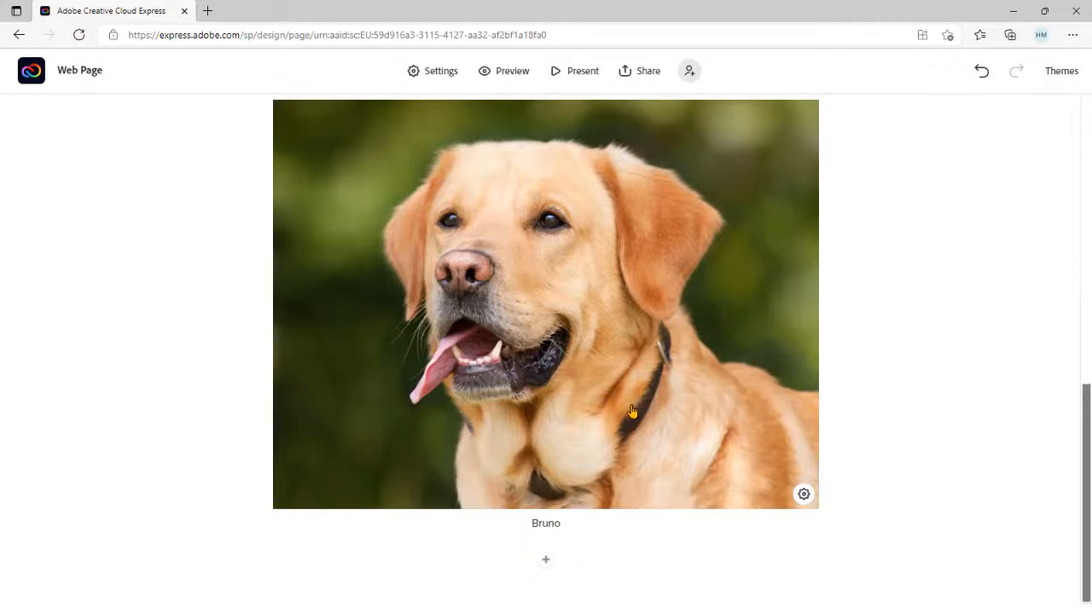
{"action": "scroll", "coordinate": [651, 370], "scroll_direction": "up", "scroll_amount": 2}
{"action": "scroll", "coordinate": [614, 399], "scroll_direction": "down", "scroll_amount": 2}
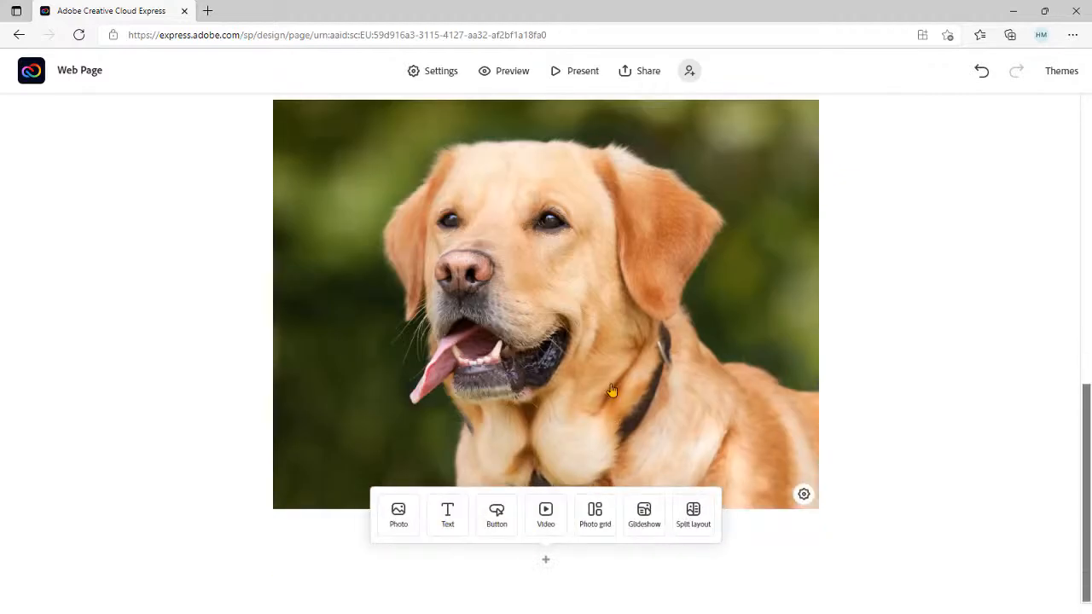
- Try the fill screen, window and full width display styles on the Labrador photo
{"action": "left_click", "coordinate": [589, 375]}
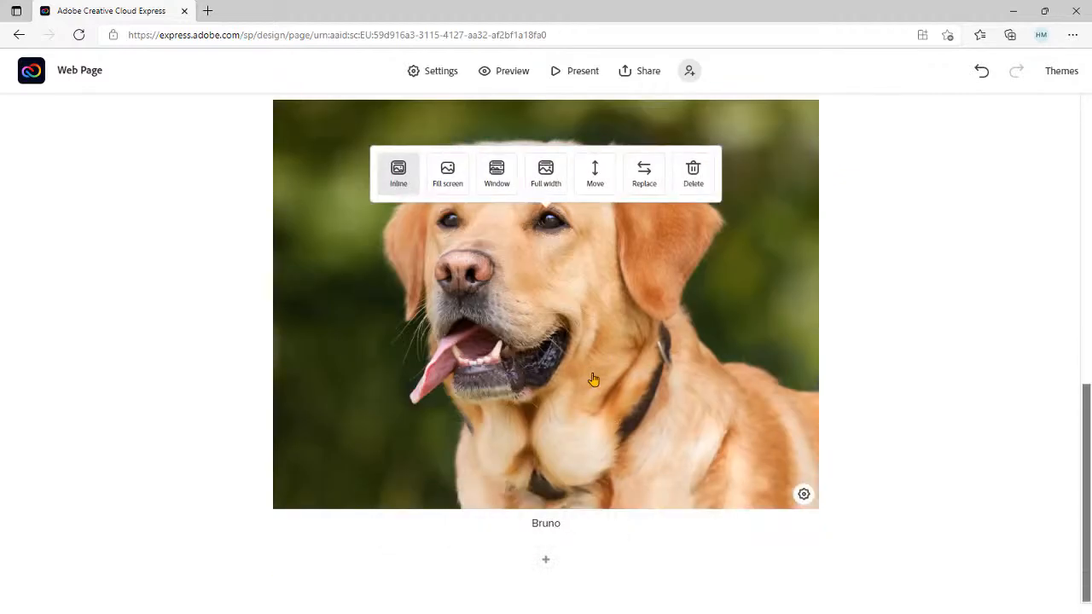
{"action": "left_click", "coordinate": [442, 176]}
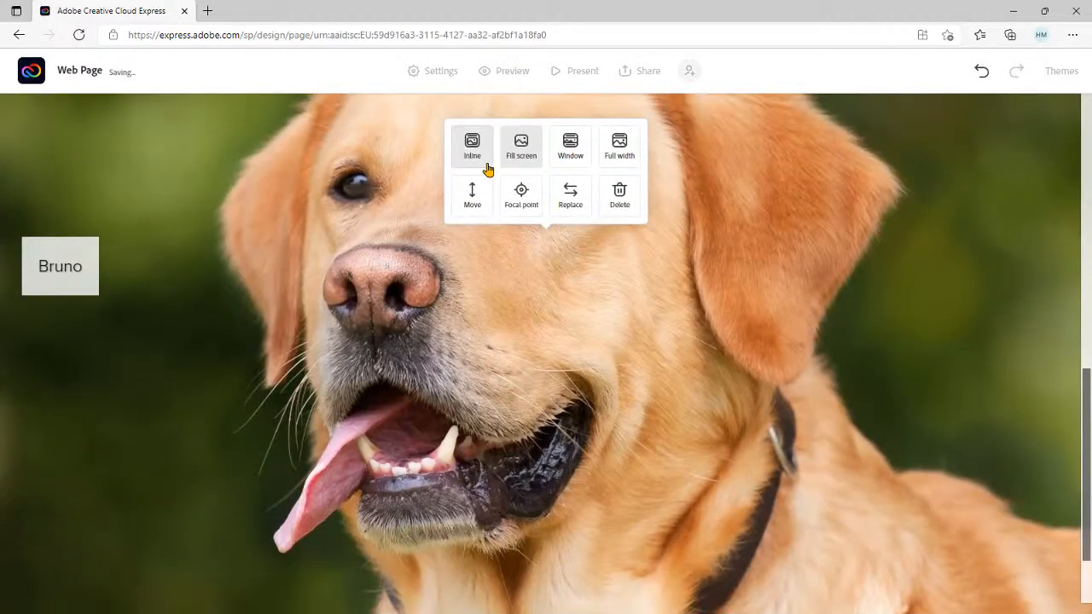
{"action": "left_click", "coordinate": [577, 156]}
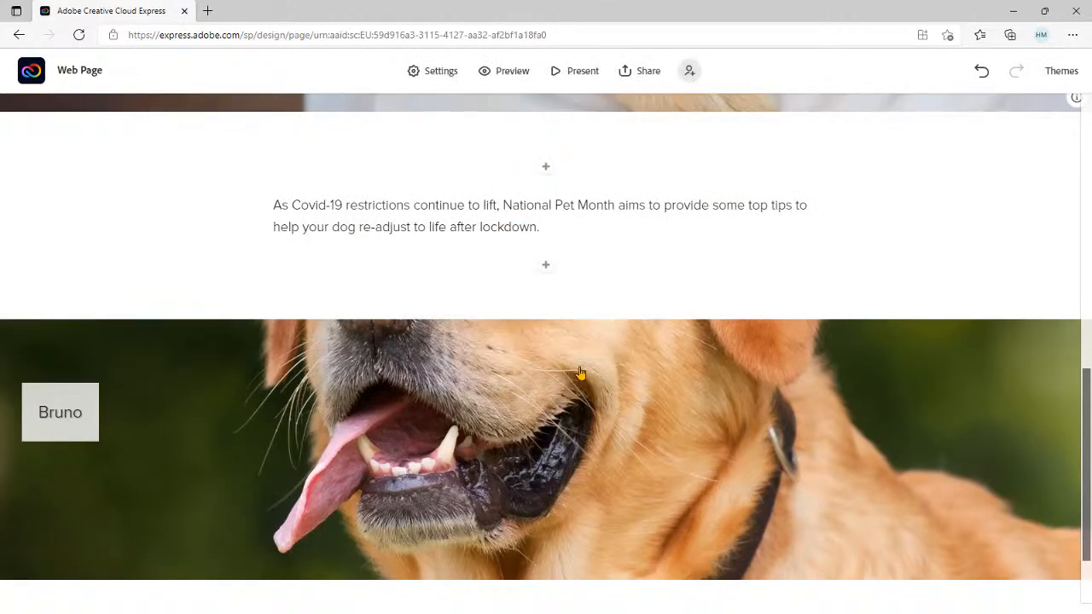
{"action": "left_click", "coordinate": [619, 305]}
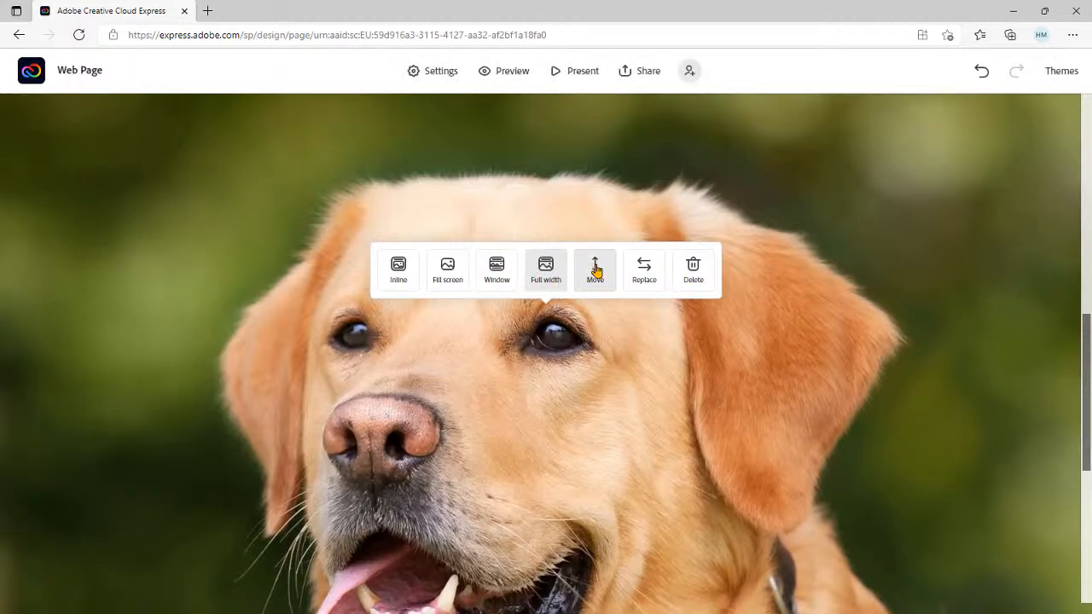
- Move the full-width Labrador photo up above the Covid-19 text section and check the new order
{"action": "left_click", "coordinate": [595, 270]}
{"action": "left_click", "coordinate": [546, 487]}
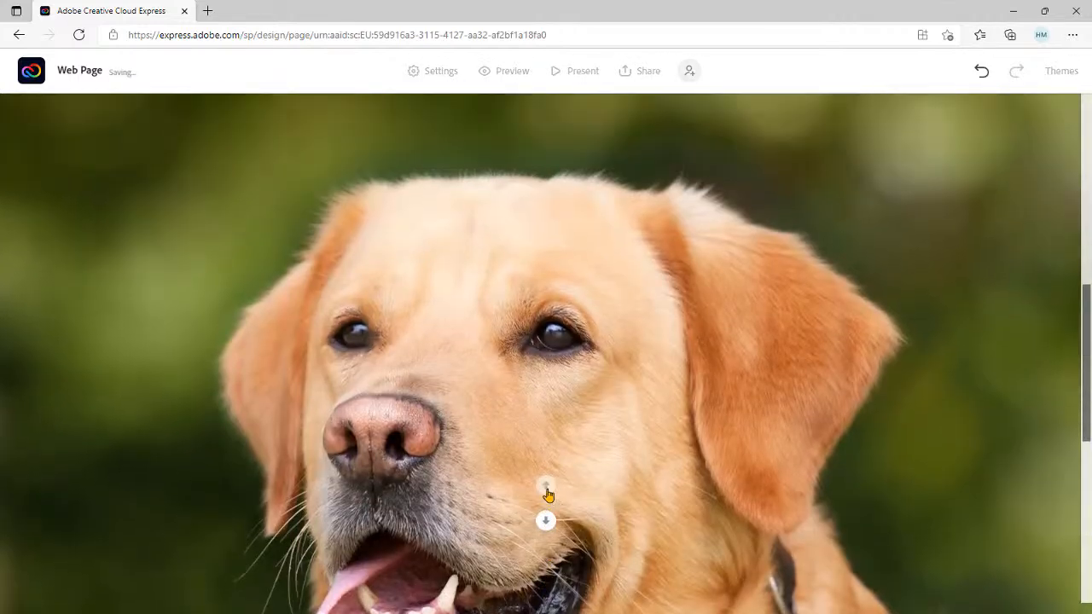
{"action": "scroll", "coordinate": [593, 452], "scroll_direction": "up", "scroll_amount": 5}
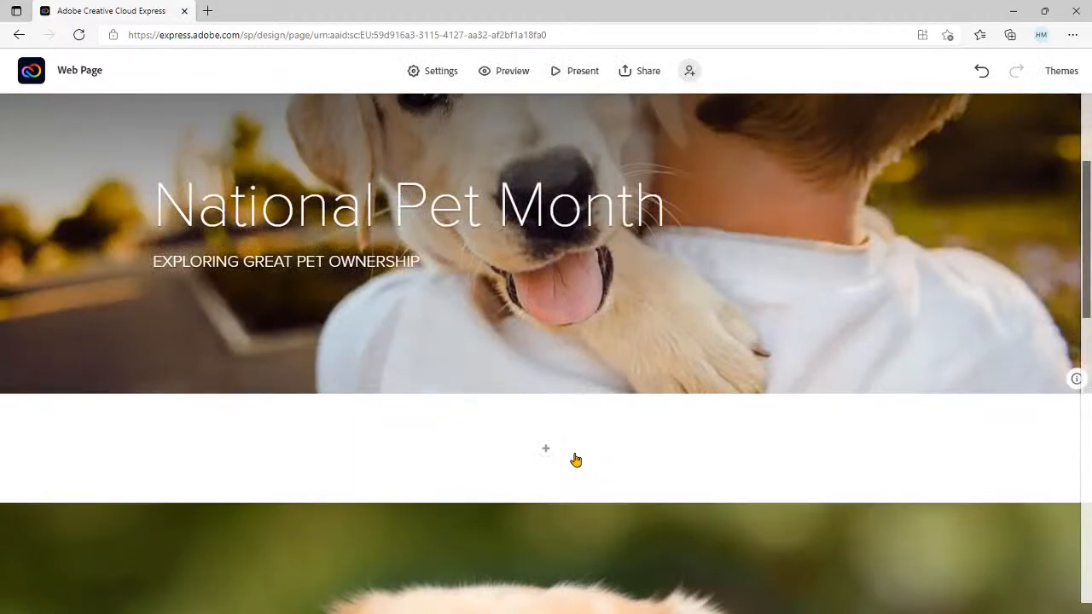
{"action": "scroll", "coordinate": [600, 468], "scroll_direction": "down", "scroll_amount": 10}
{"action": "mouse_move", "coordinate": [604, 461]}
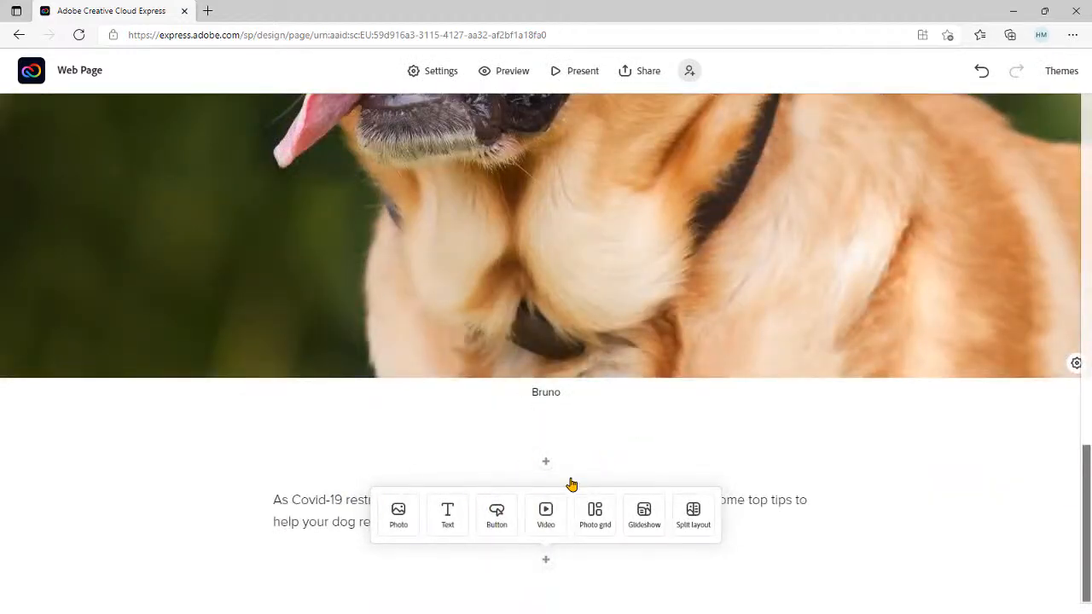
- View the Labrador photo's replacement sources without choosing any, and set the photo back to the inline display style
{"action": "scroll", "coordinate": [588, 295], "scroll_direction": "up", "scroll_amount": 5}
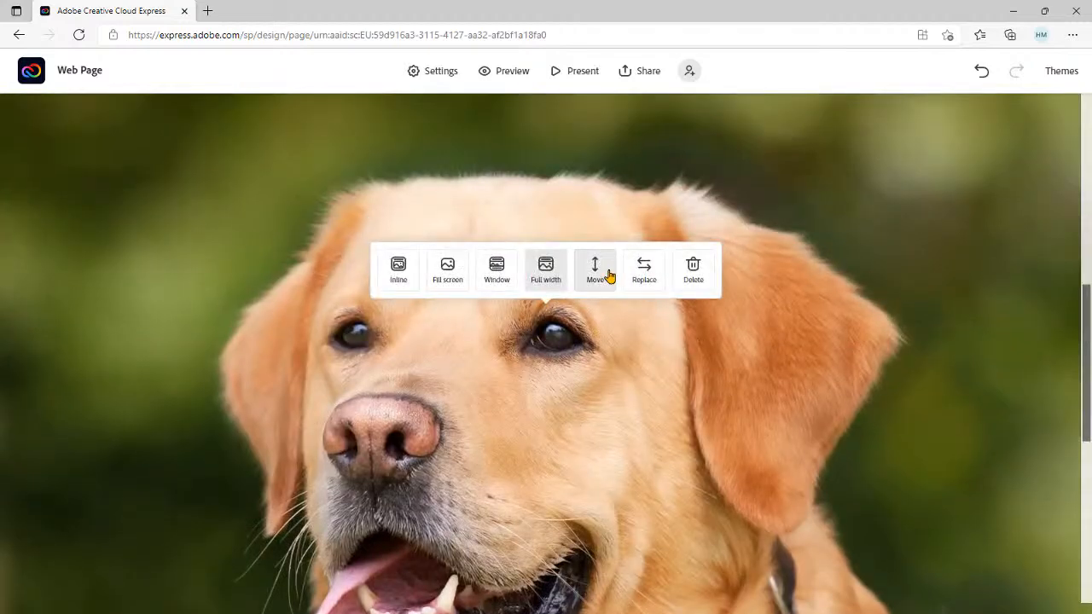
{"action": "left_click", "coordinate": [646, 271]}
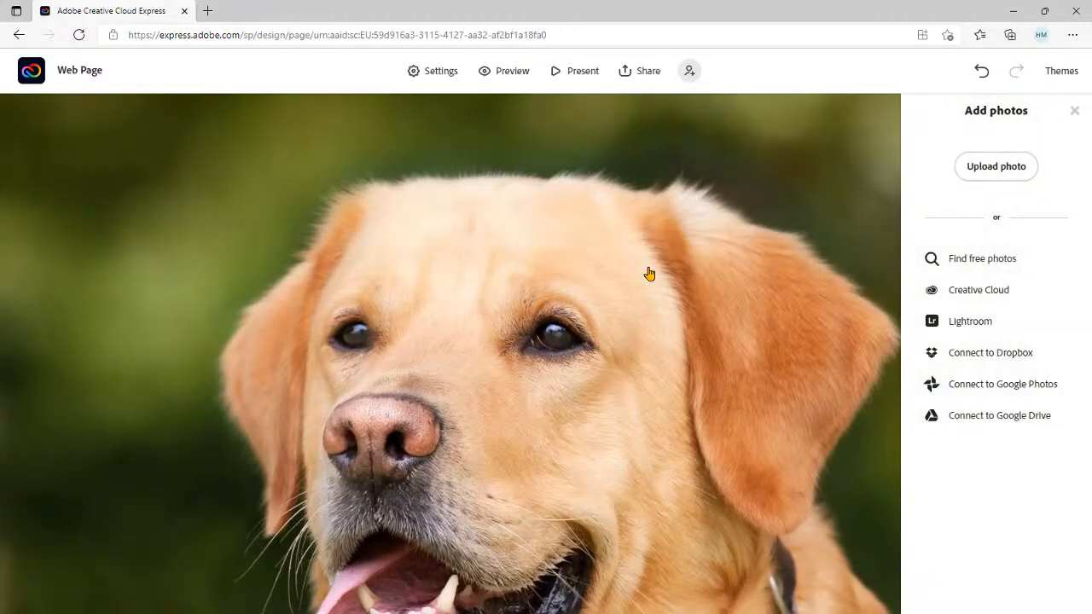
{"action": "left_click", "coordinate": [1074, 111]}
{"action": "mouse_move", "coordinate": [665, 285]}
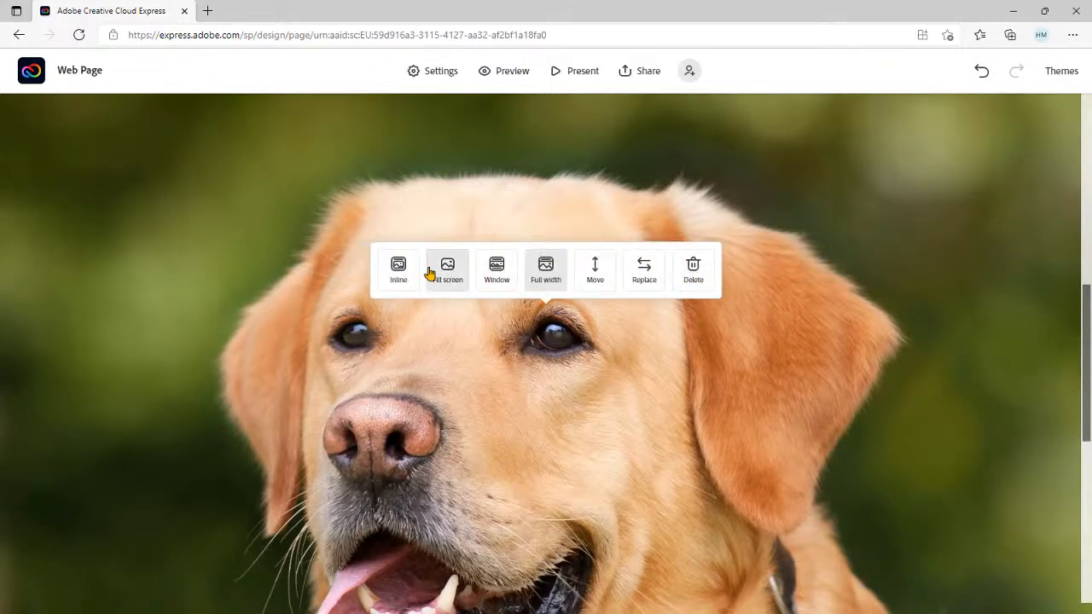
{"action": "left_click", "coordinate": [398, 271]}
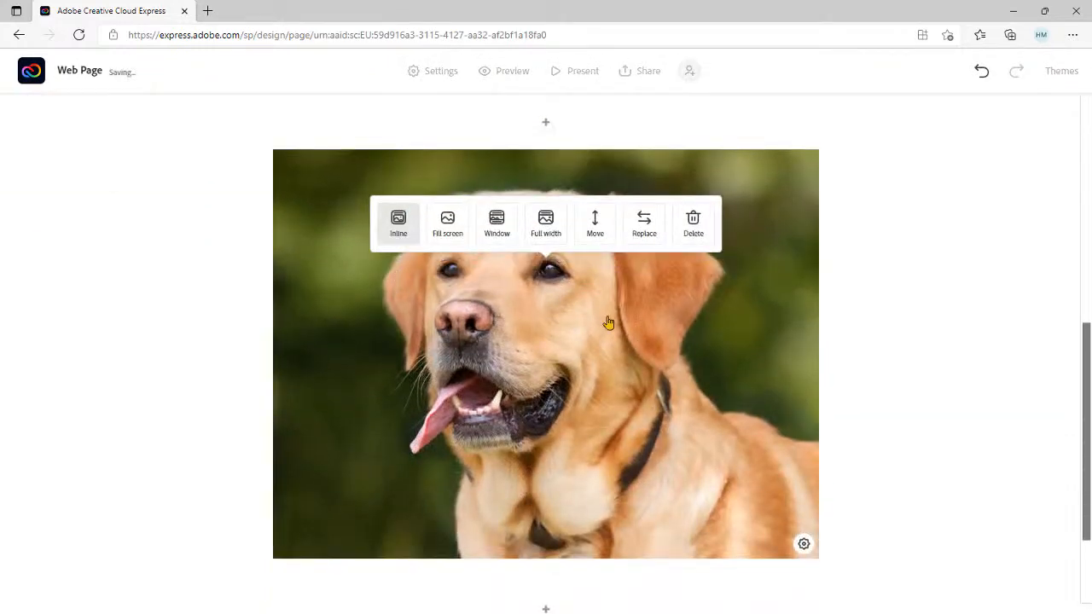
{"action": "scroll", "coordinate": [638, 324], "scroll_direction": "up", "scroll_amount": 1}
{"action": "scroll", "coordinate": [627, 306], "scroll_direction": "up", "scroll_amount": 3}
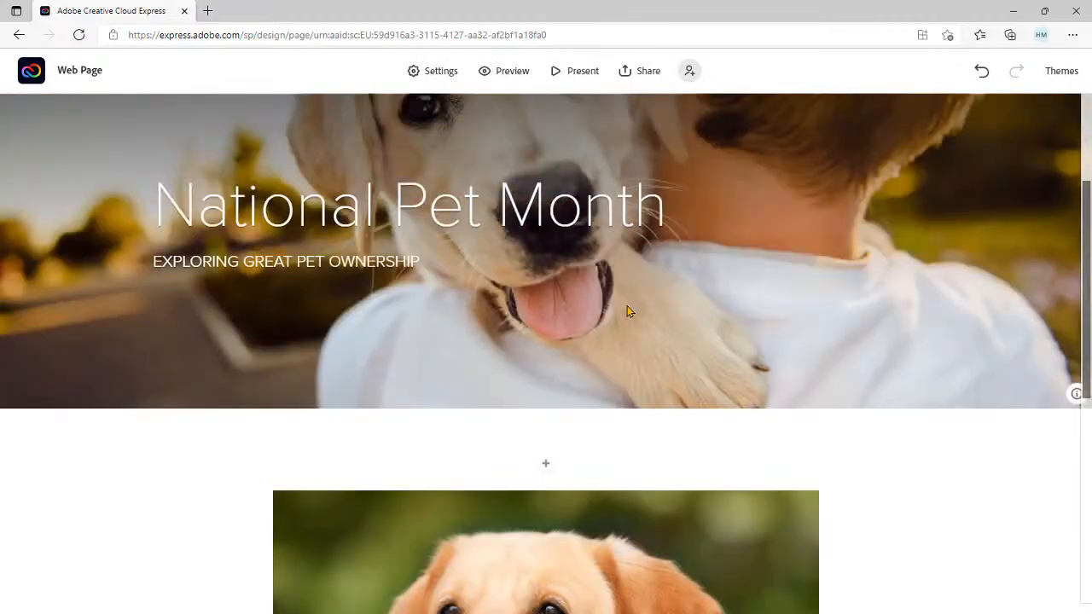
{"action": "scroll", "coordinate": [629, 316], "scroll_direction": "down", "scroll_amount": 6}
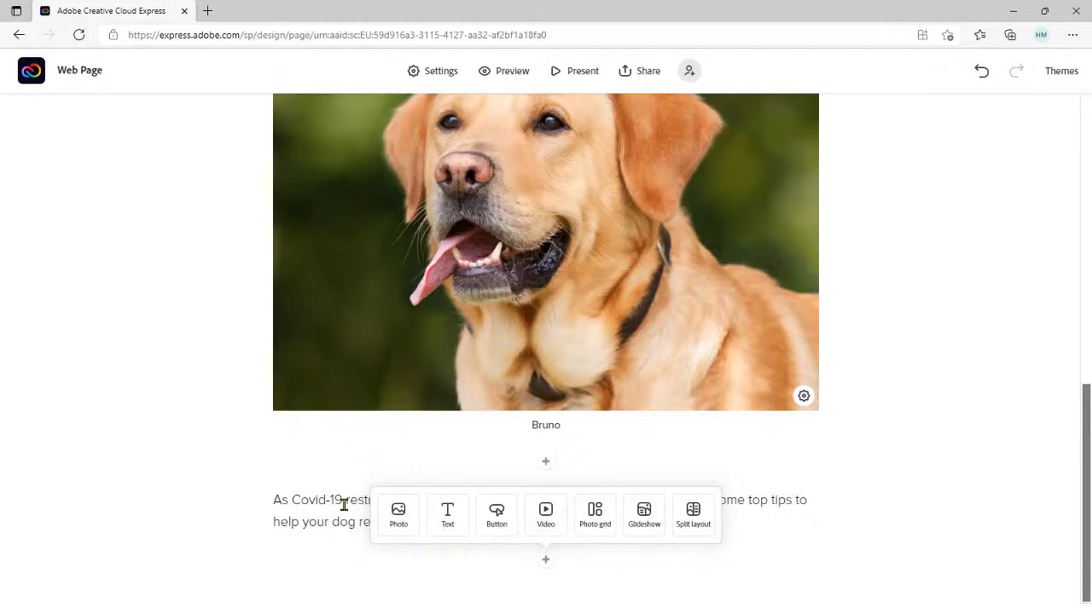
- Move the inline Labrador photo back down below the Covid-19 text section
{"action": "left_click", "coordinate": [619, 315]}
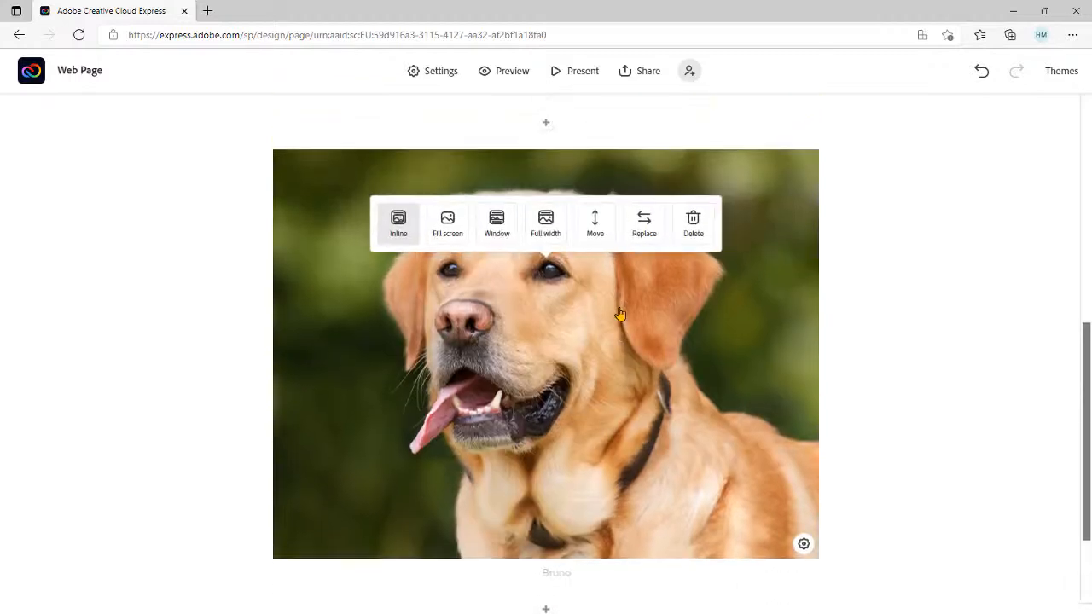
{"action": "left_click", "coordinate": [602, 237]}
{"action": "left_click", "coordinate": [546, 373]}
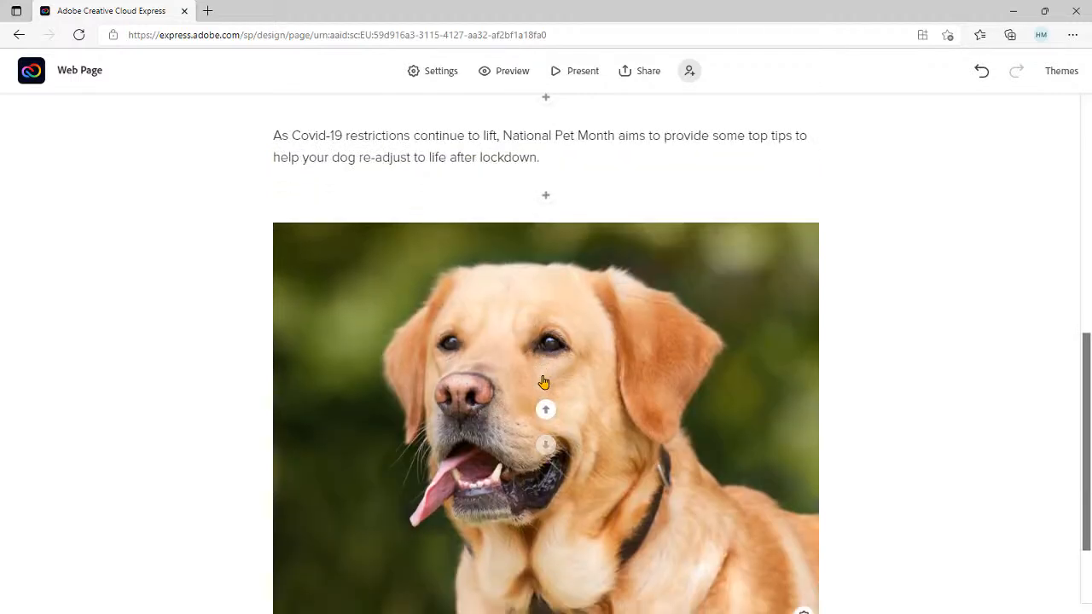
{"action": "scroll", "coordinate": [653, 310], "scroll_direction": "up", "scroll_amount": 3}
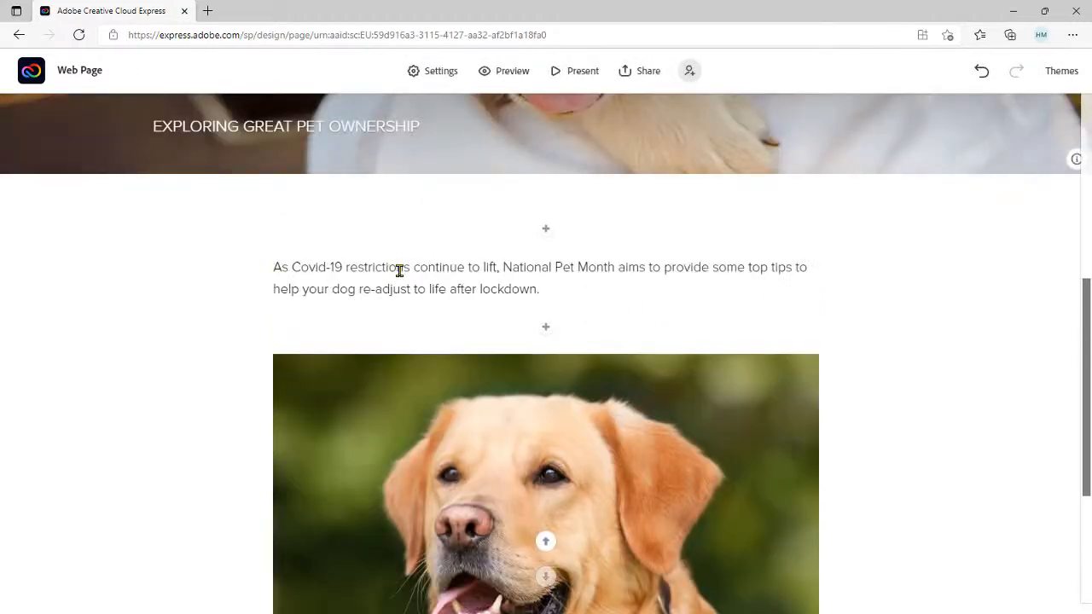
- Look over the web page down to the captioned Labrador photo and return to the home page
{"action": "left_click", "coordinate": [914, 349]}
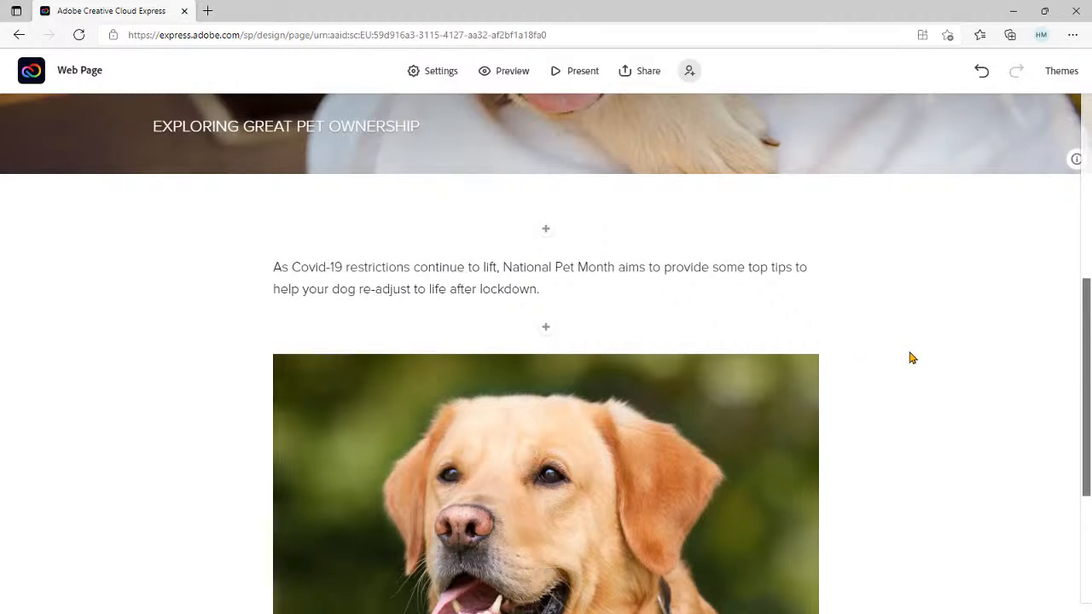
{"action": "scroll", "coordinate": [910, 358], "scroll_direction": "down", "scroll_amount": 3}
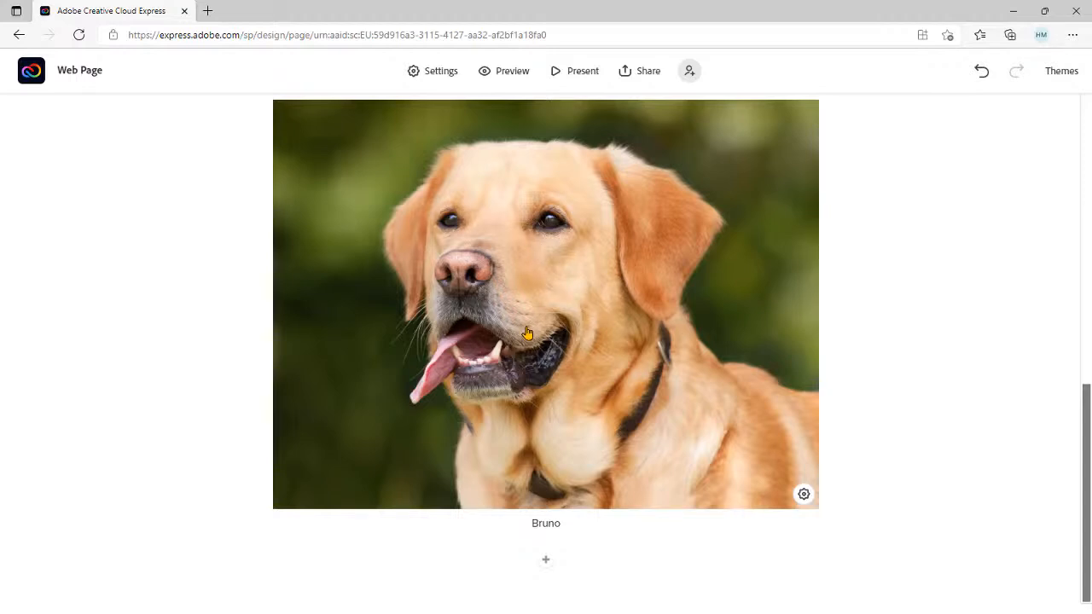
{"action": "left_click", "coordinate": [31, 75]}
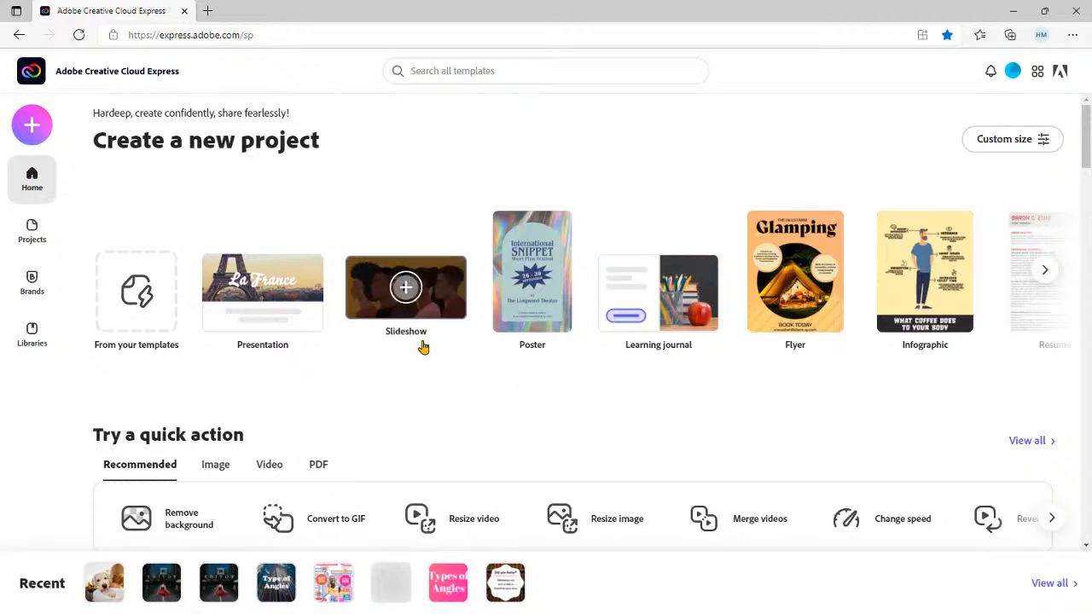
- Search the templates for "dog", preview the Adopt Don't Shop template without using it, and return to the home page
{"action": "left_click", "coordinate": [449, 71]}
{"action": "type", "text": "dog"}
{"action": "key", "text": "Return"}
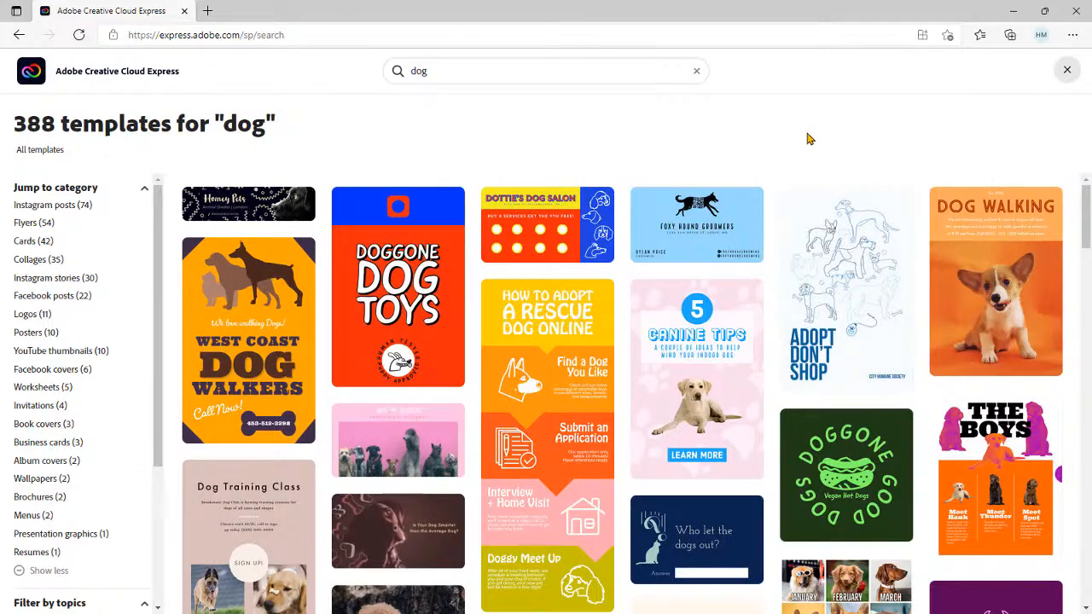
{"action": "mouse_move", "coordinate": [849, 241]}
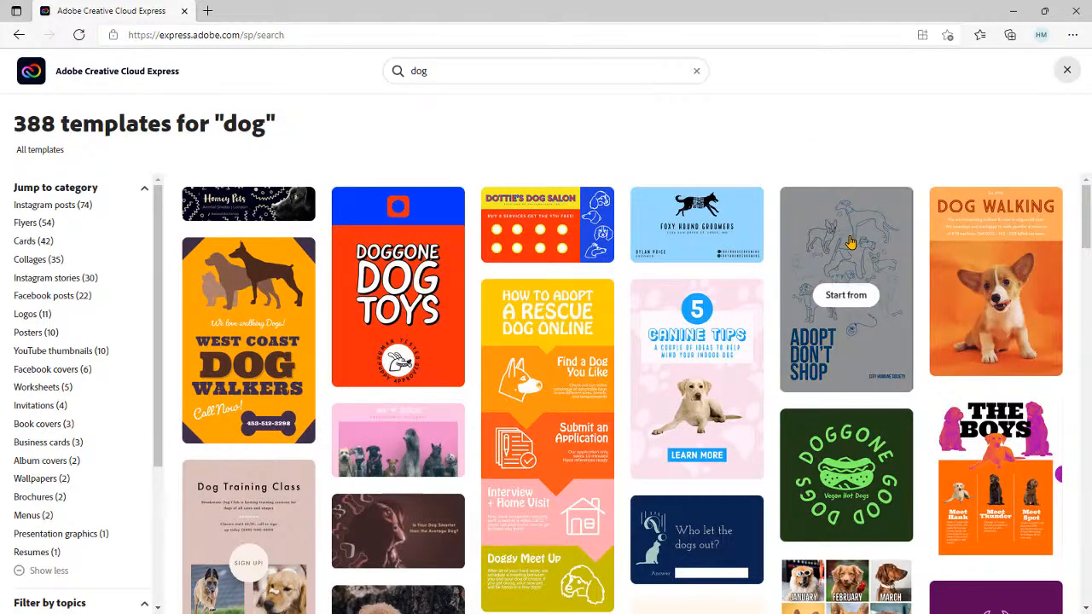
{"action": "left_click", "coordinate": [849, 292]}
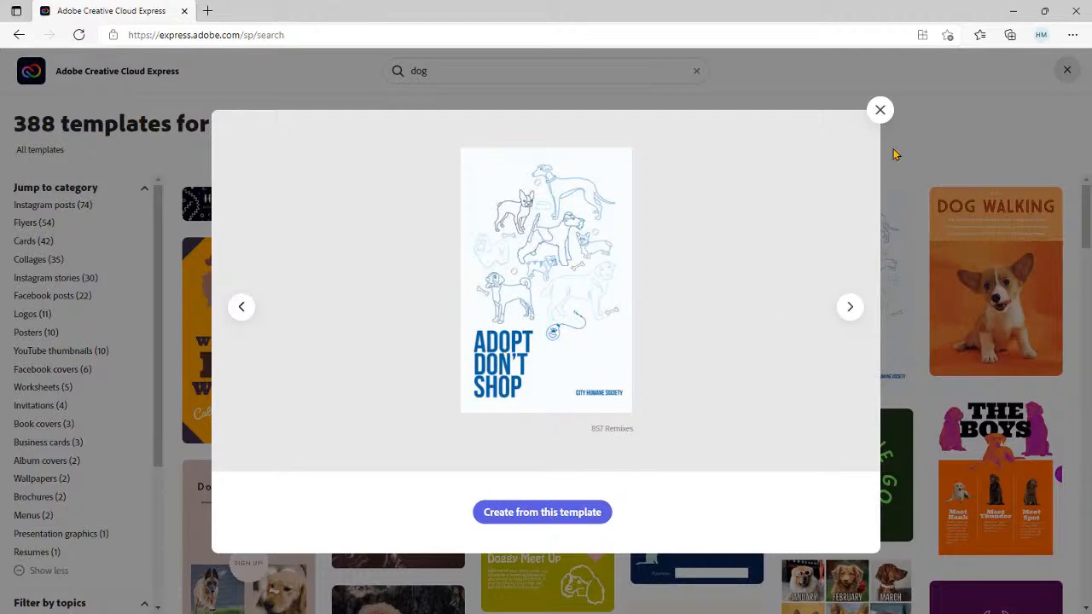
{"action": "left_click", "coordinate": [881, 111]}
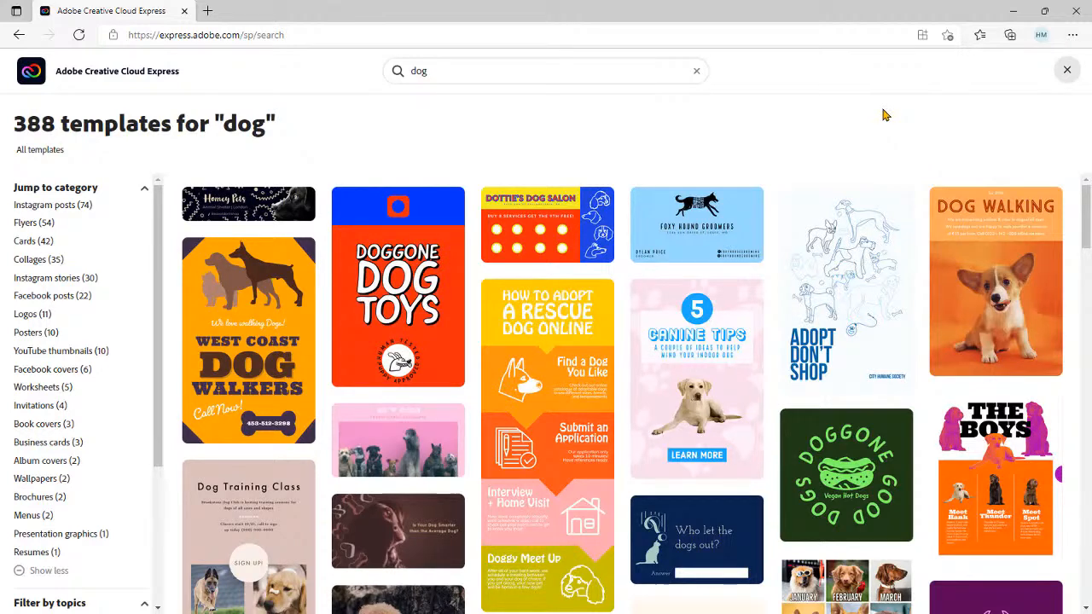
{"action": "left_click", "coordinate": [31, 73]}
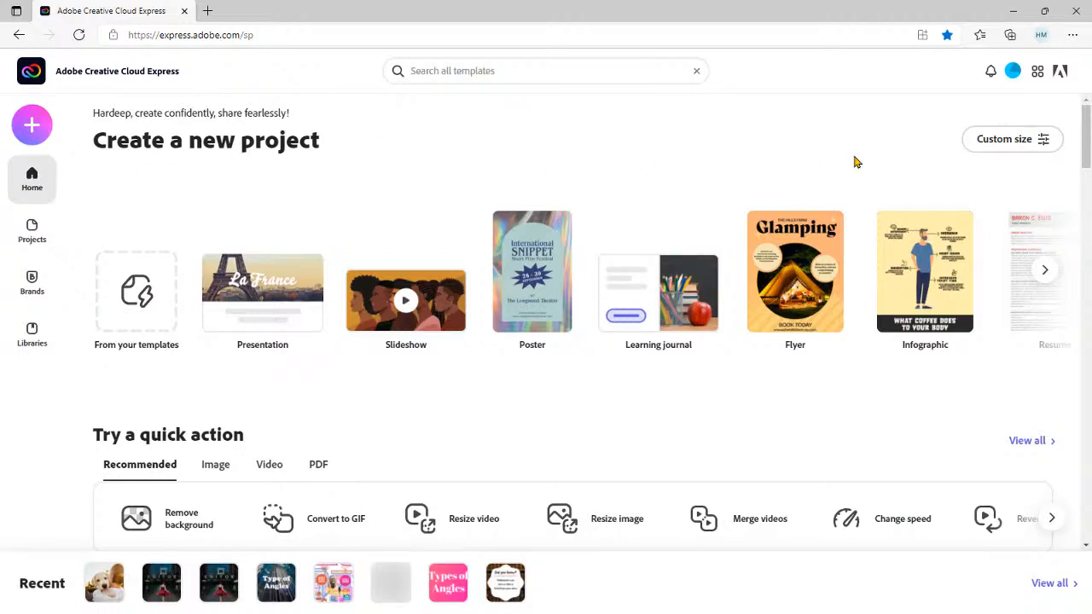
- Create a blank project in the standard Square size and dismiss the template suggestions
{"action": "left_click", "coordinate": [1021, 142]}
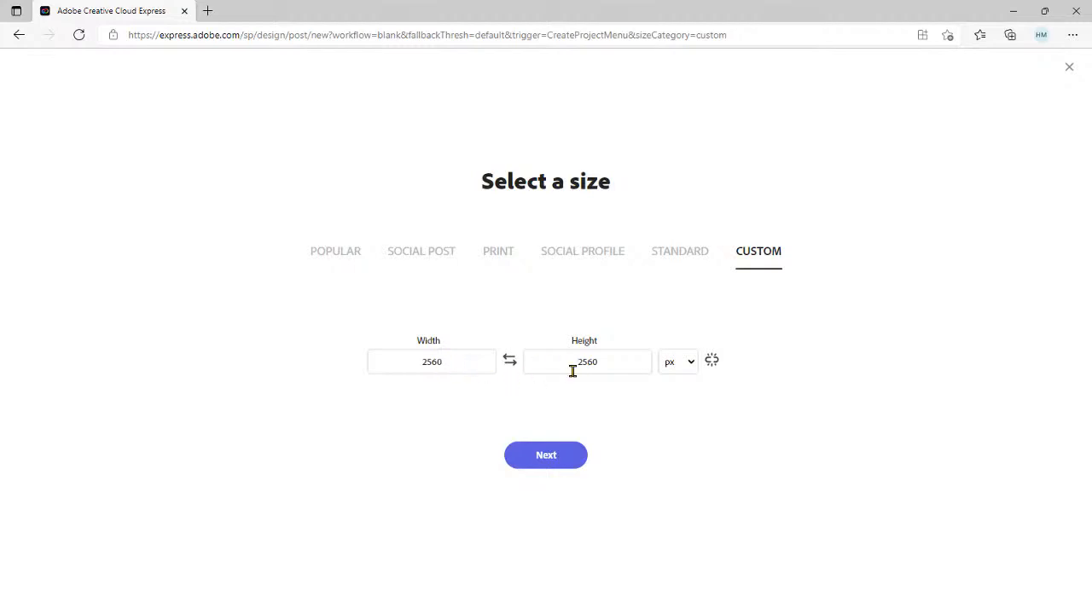
{"action": "left_click", "coordinate": [425, 259]}
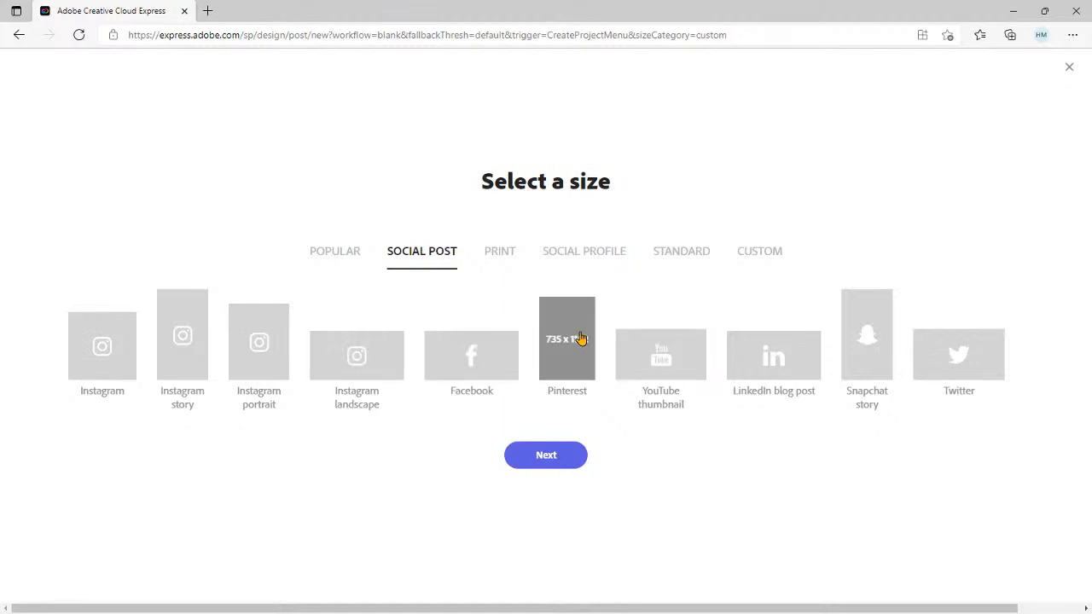
{"action": "left_click", "coordinate": [669, 254]}
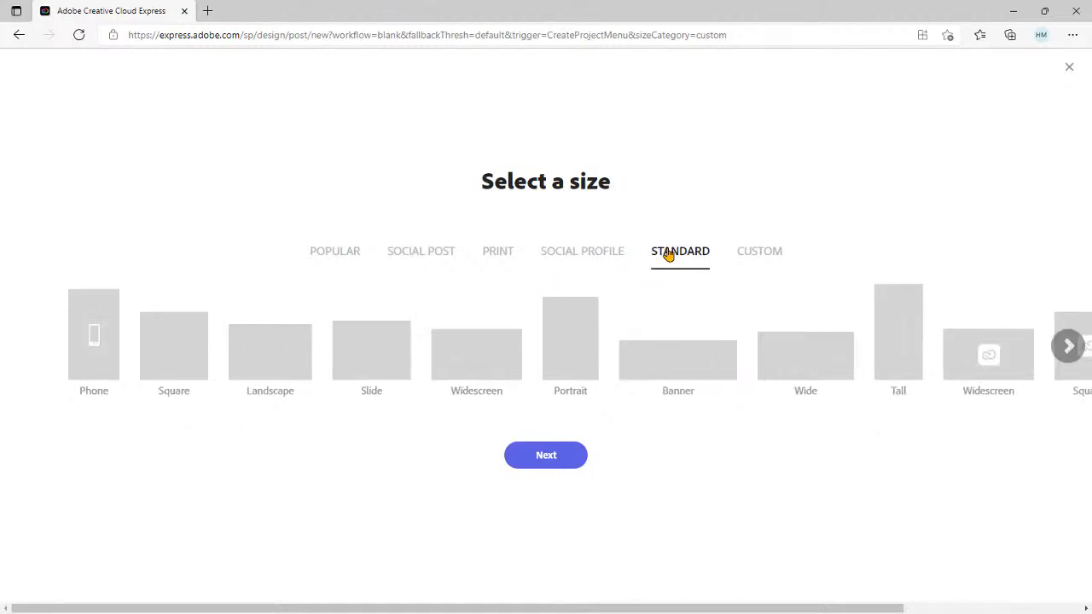
{"action": "left_click", "coordinate": [171, 345]}
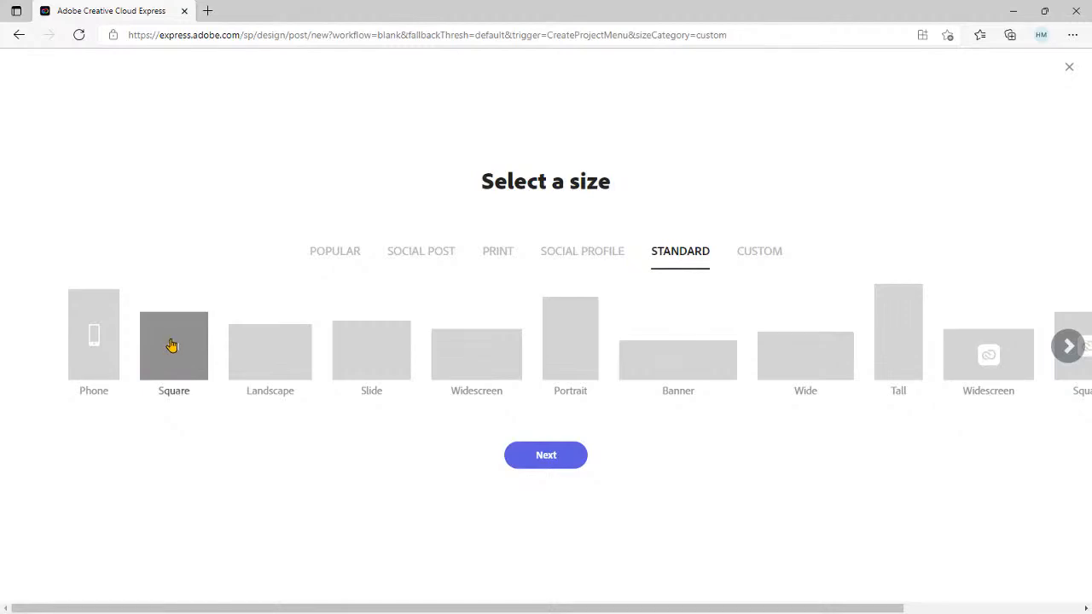
{"action": "left_click", "coordinate": [550, 456]}
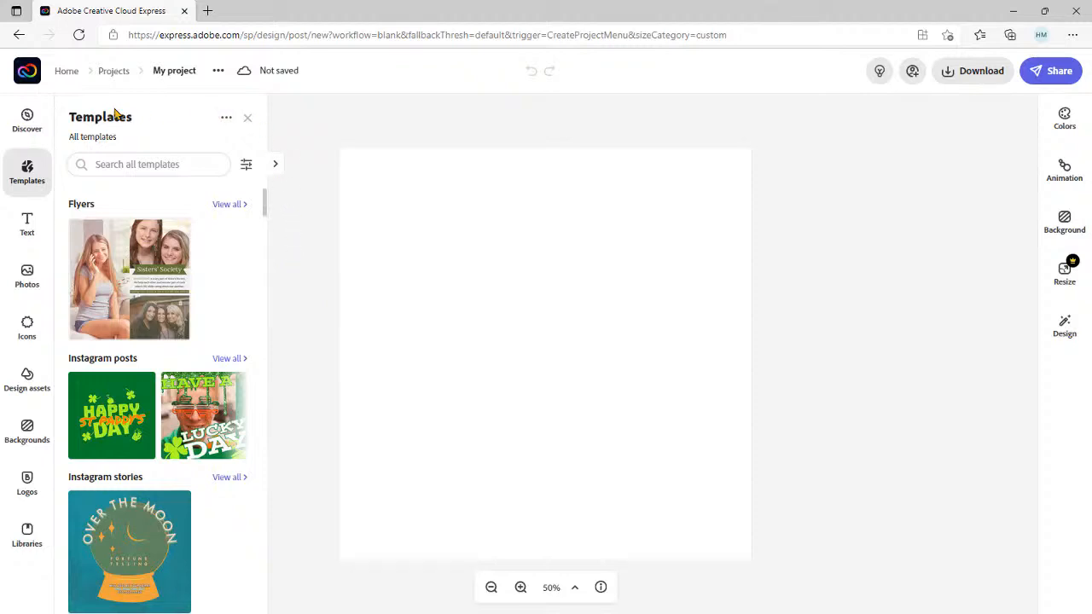
{"action": "left_click", "coordinate": [247, 117]}
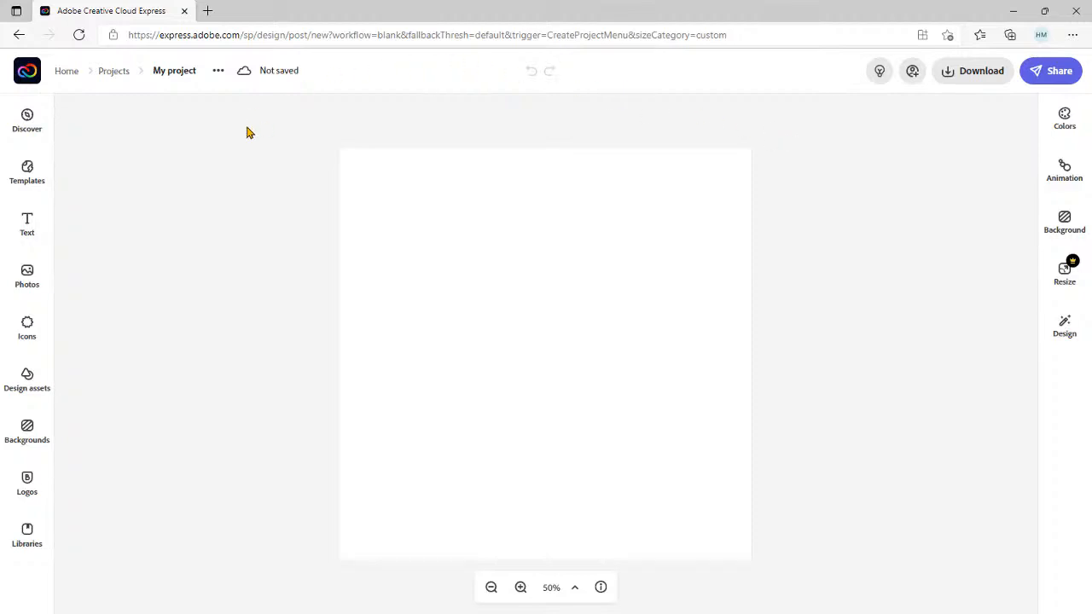
- Search the Adobe Stock photos for "dog", browse the images and clear the search
{"action": "left_click", "coordinate": [26, 279]}
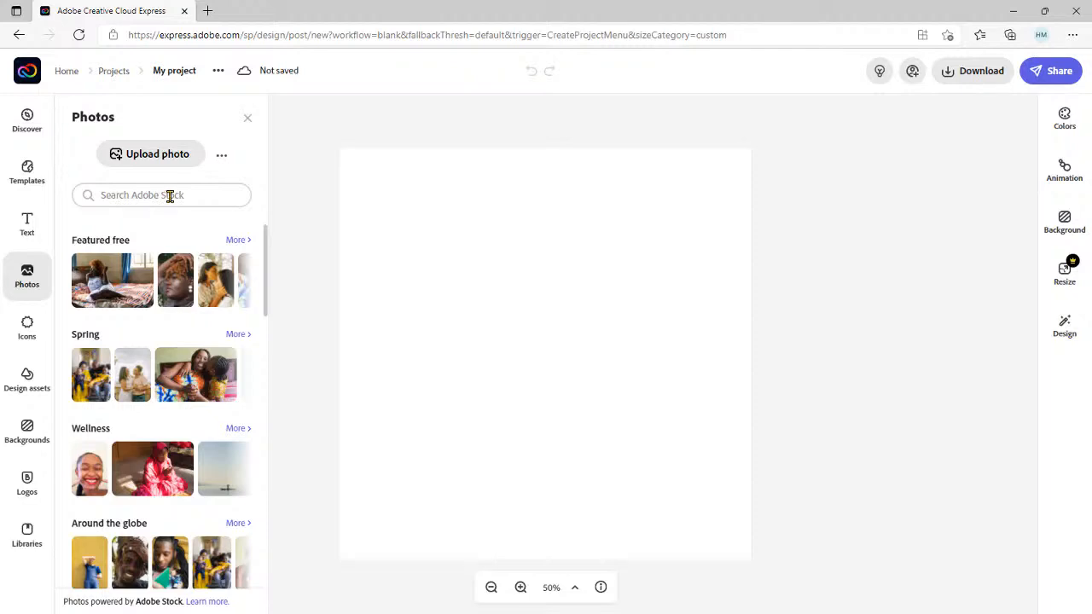
{"action": "left_click", "coordinate": [135, 195]}
{"action": "type", "text": "dog"}
{"action": "key", "text": "Return"}
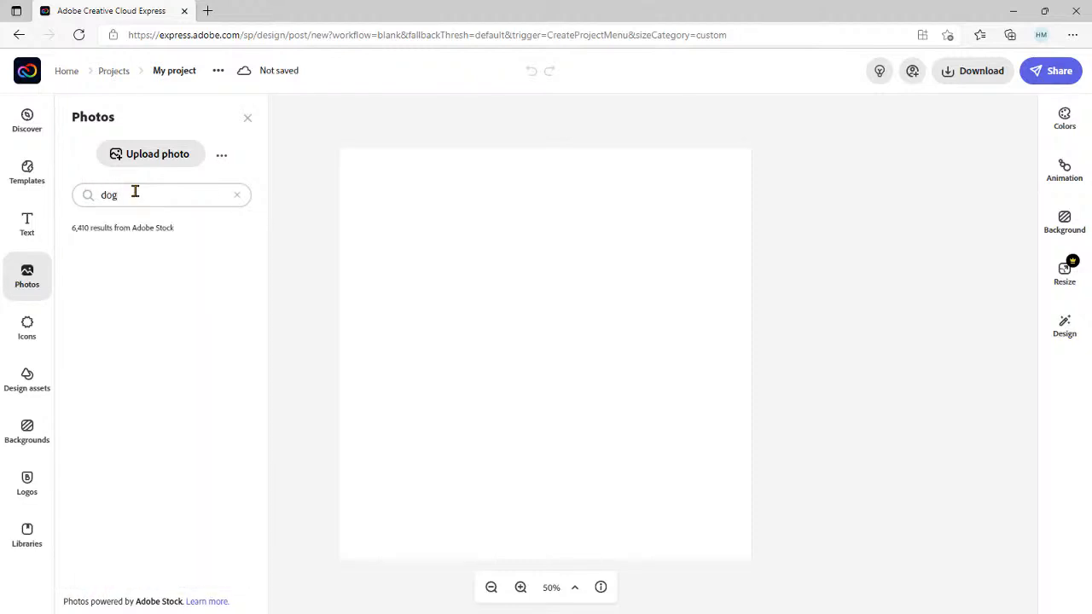
{"action": "scroll", "coordinate": [226, 358], "scroll_direction": "down", "scroll_amount": 3}
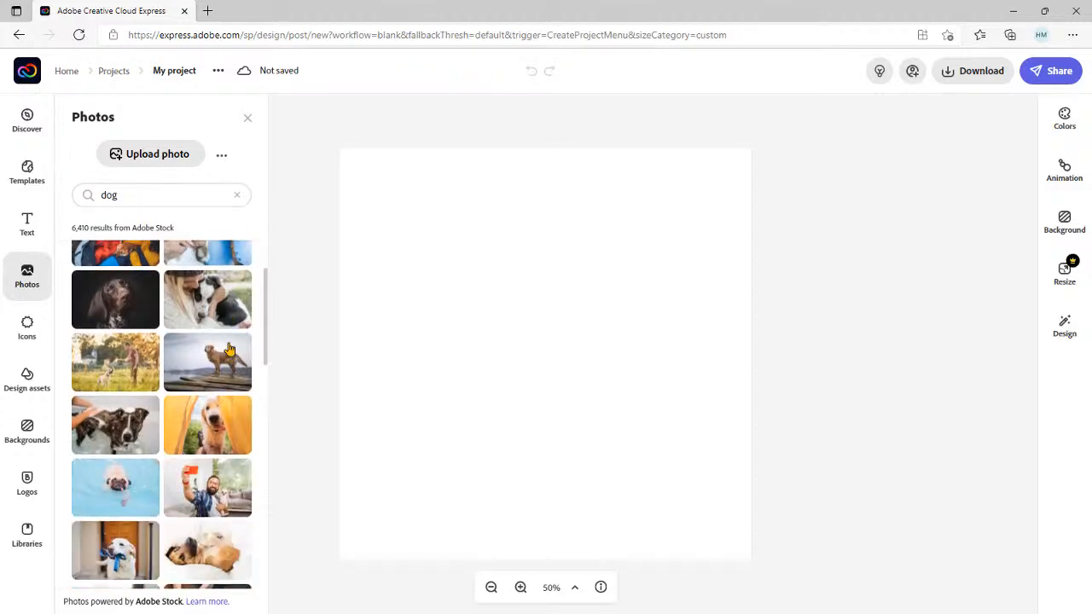
{"action": "scroll", "coordinate": [222, 380], "scroll_direction": "down", "scroll_amount": 5}
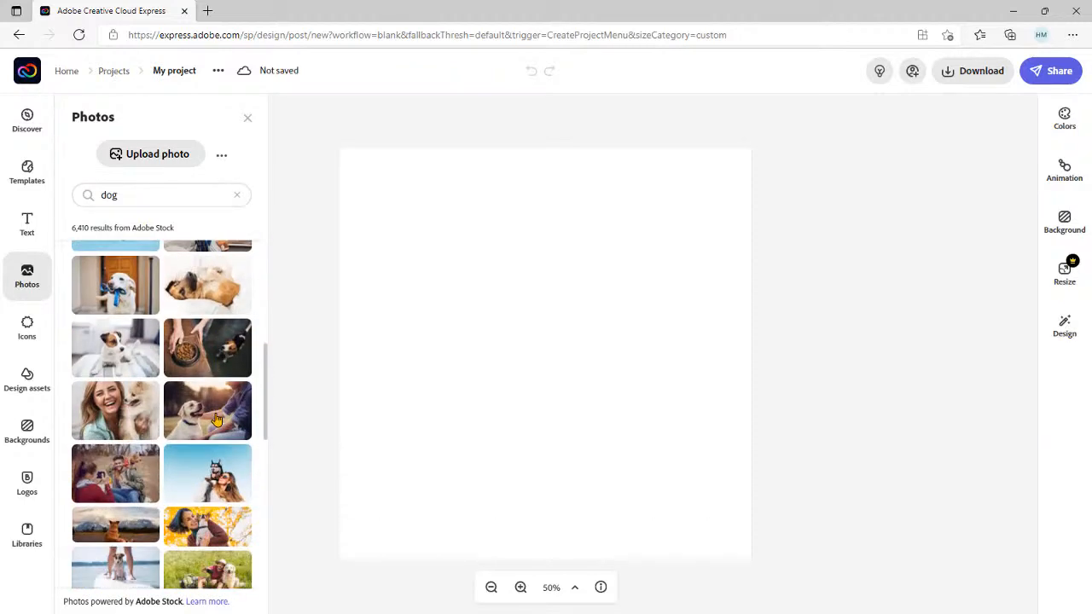
{"action": "scroll", "coordinate": [217, 420], "scroll_direction": "down", "scroll_amount": 5}
{"action": "scroll", "coordinate": [214, 384], "scroll_direction": "up", "scroll_amount": 15}
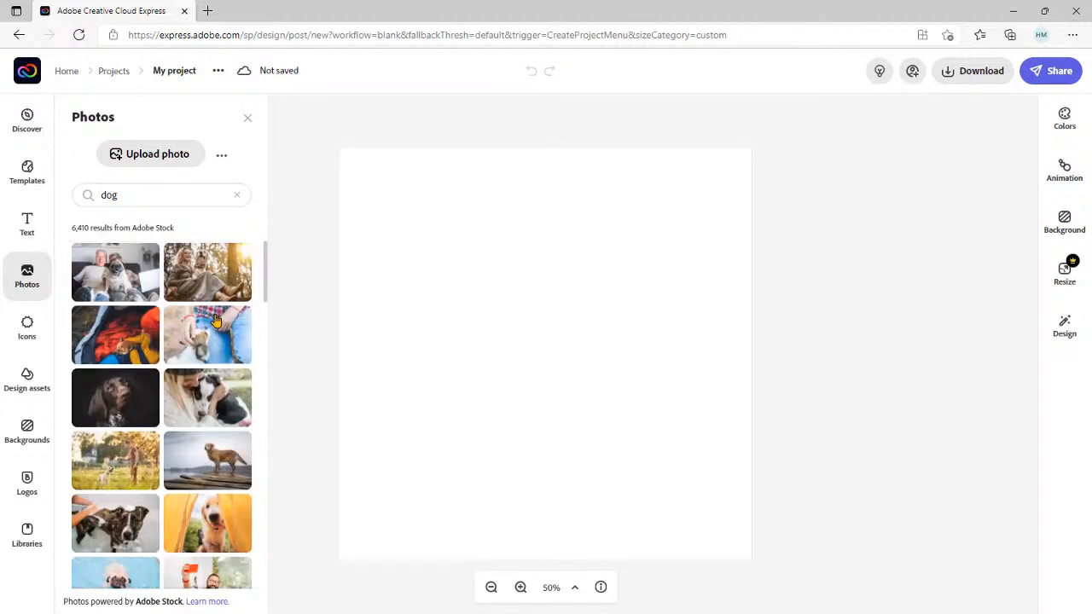
{"action": "left_click", "coordinate": [236, 195]}
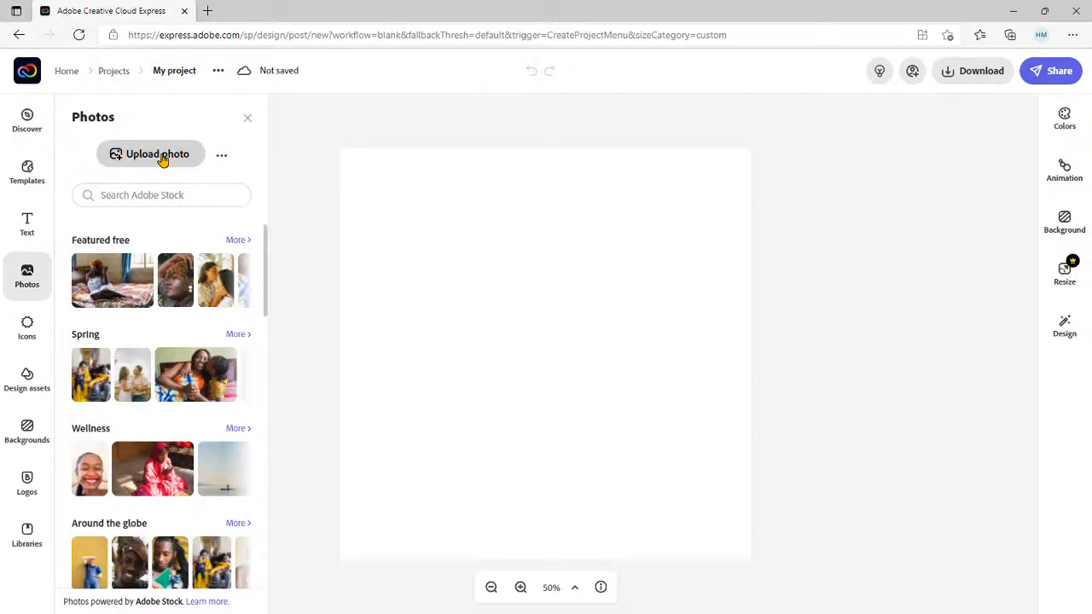
- Check the other photo sources and upload the Labrador photo from the computer onto the square canvas
{"action": "left_click", "coordinate": [221, 158]}
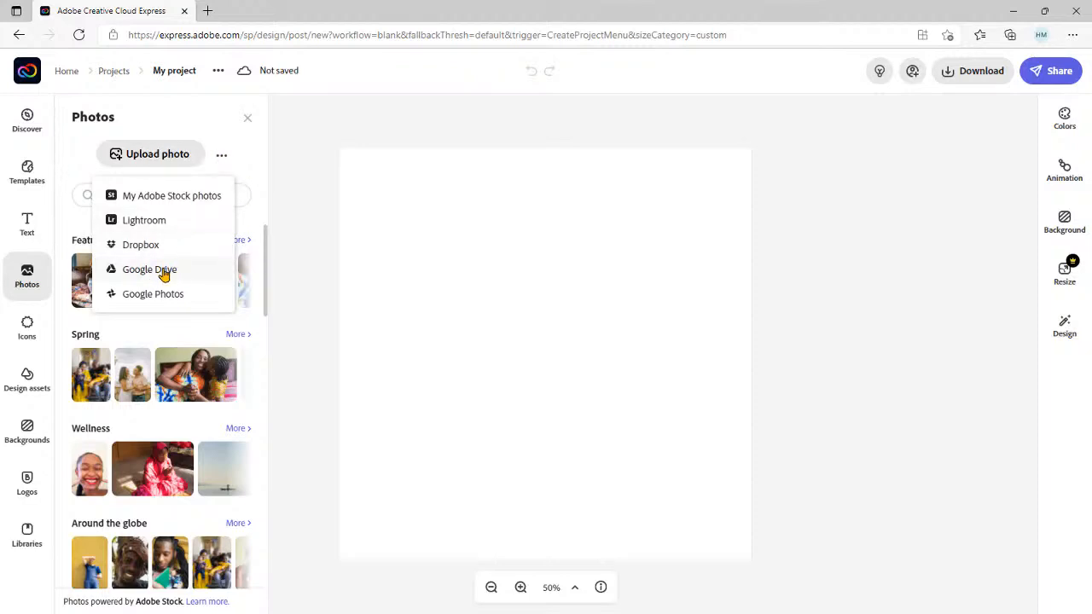
{"action": "left_click", "coordinate": [155, 155]}
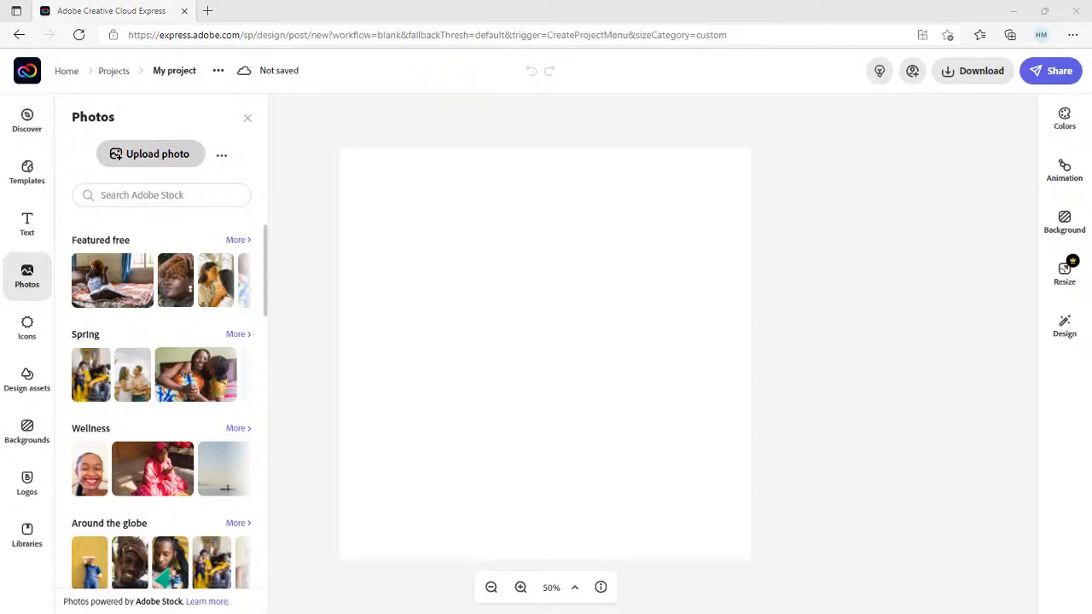
{"action": "left_click", "coordinate": [752, 426]}
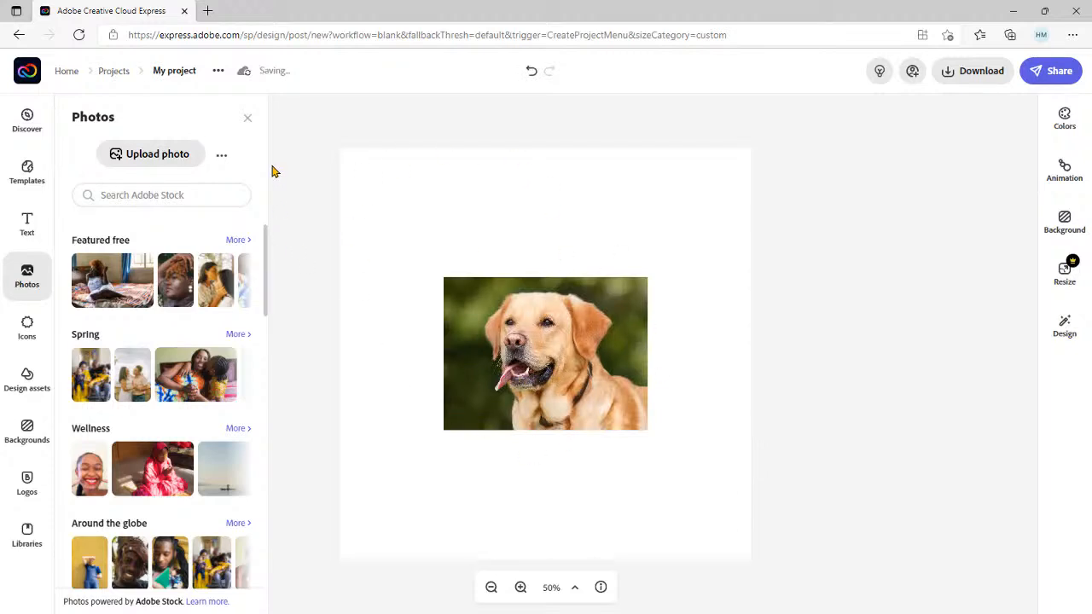
{"action": "left_click", "coordinate": [248, 120]}
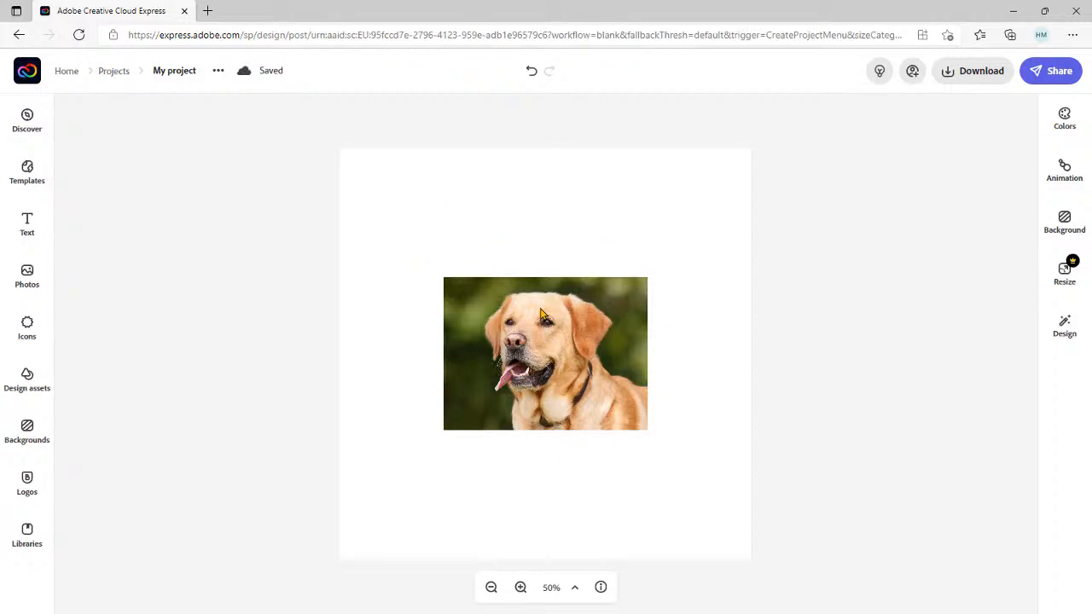
- Add a text reading "BRUNO" to the canvas and set its font to Nexa Rust Slab Black
{"action": "left_click", "coordinate": [27, 225]}
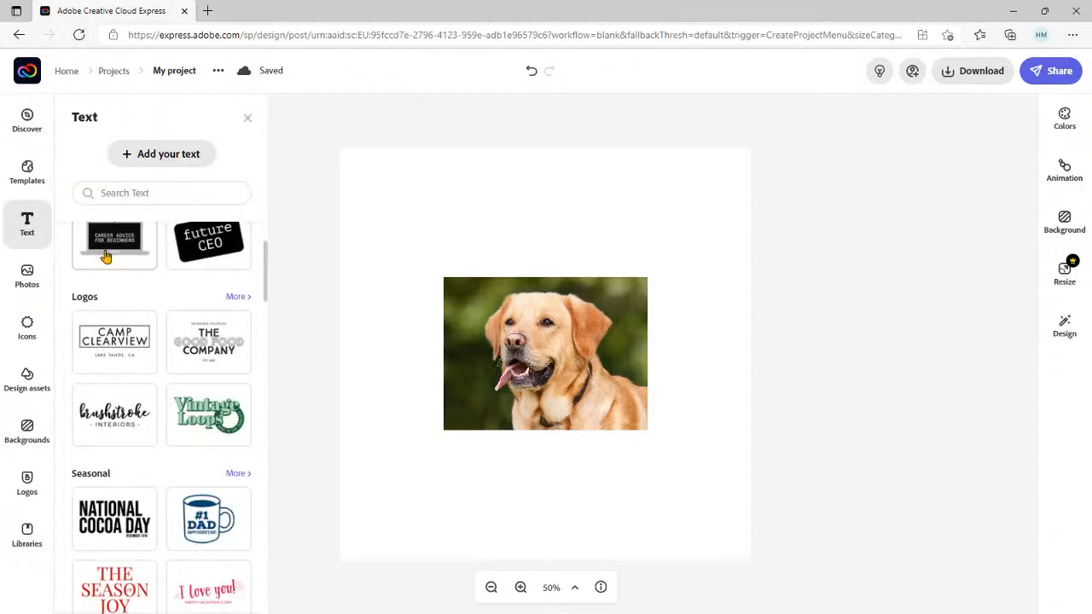
{"action": "scroll", "coordinate": [153, 375], "scroll_direction": "down", "scroll_amount": 3}
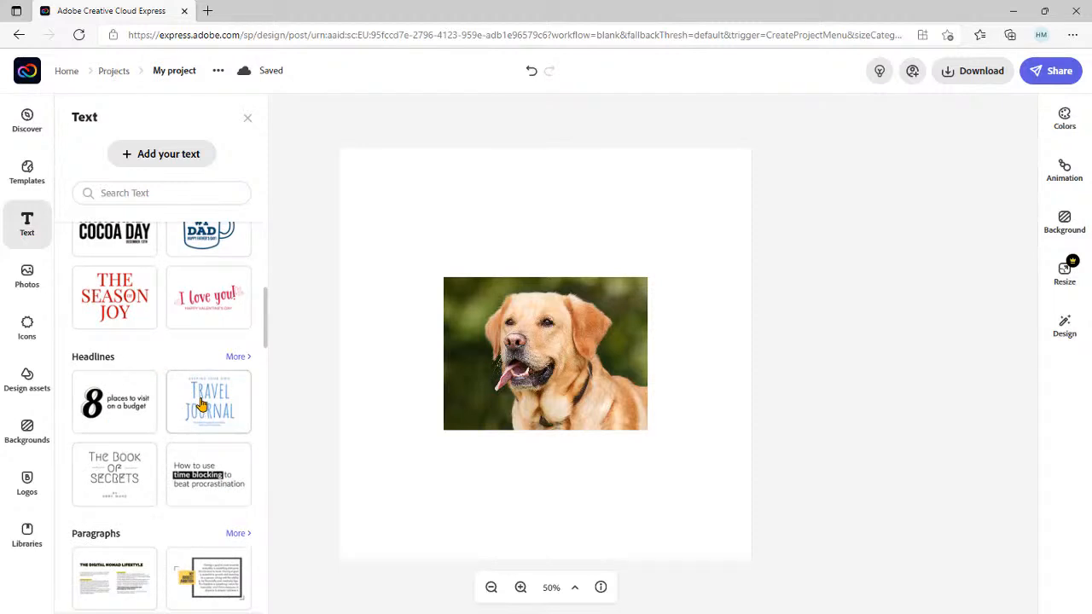
{"action": "scroll", "coordinate": [201, 404], "scroll_direction": "up", "scroll_amount": 5}
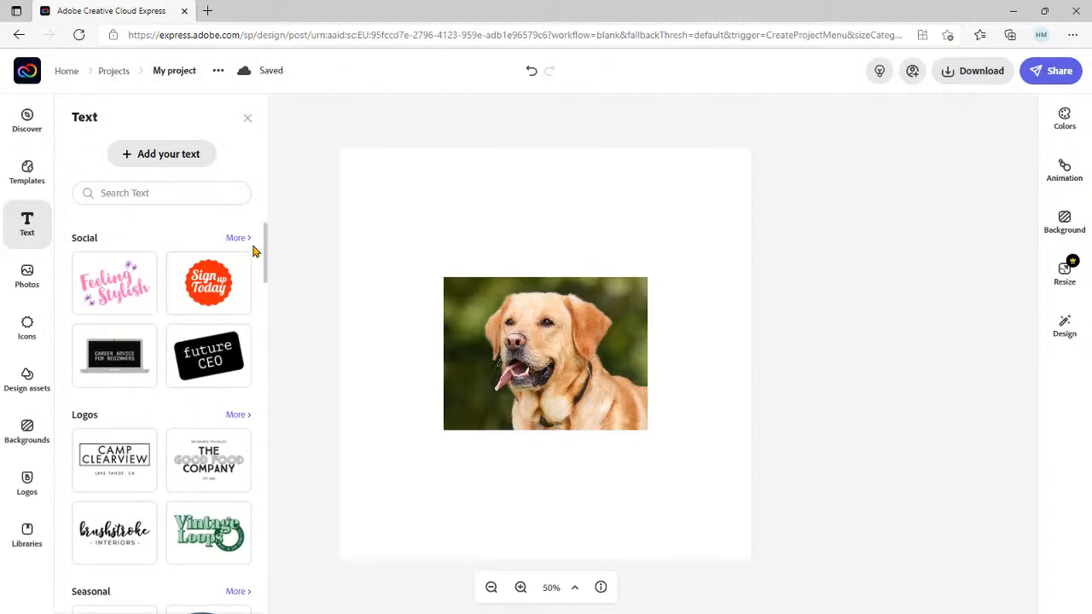
{"action": "left_click", "coordinate": [170, 155]}
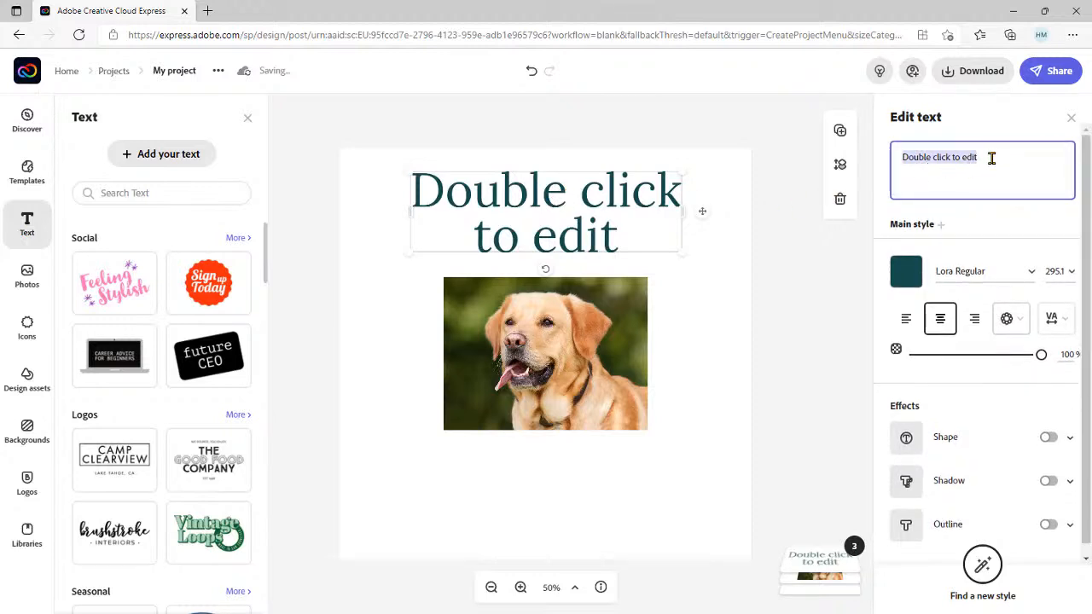
{"action": "type", "text": "BRUNO"}
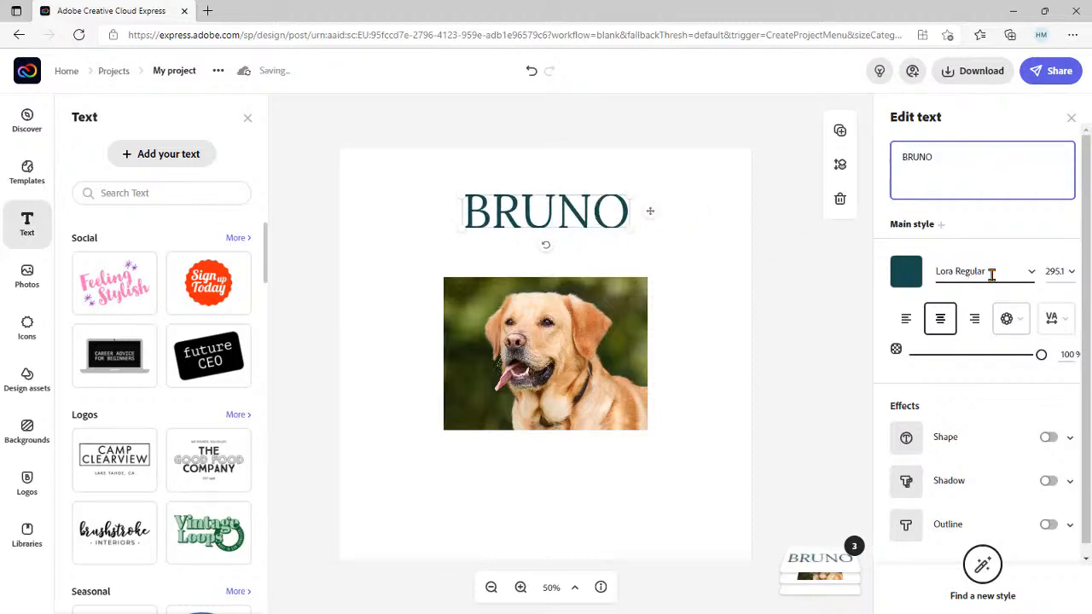
{"action": "left_click", "coordinate": [1028, 274]}
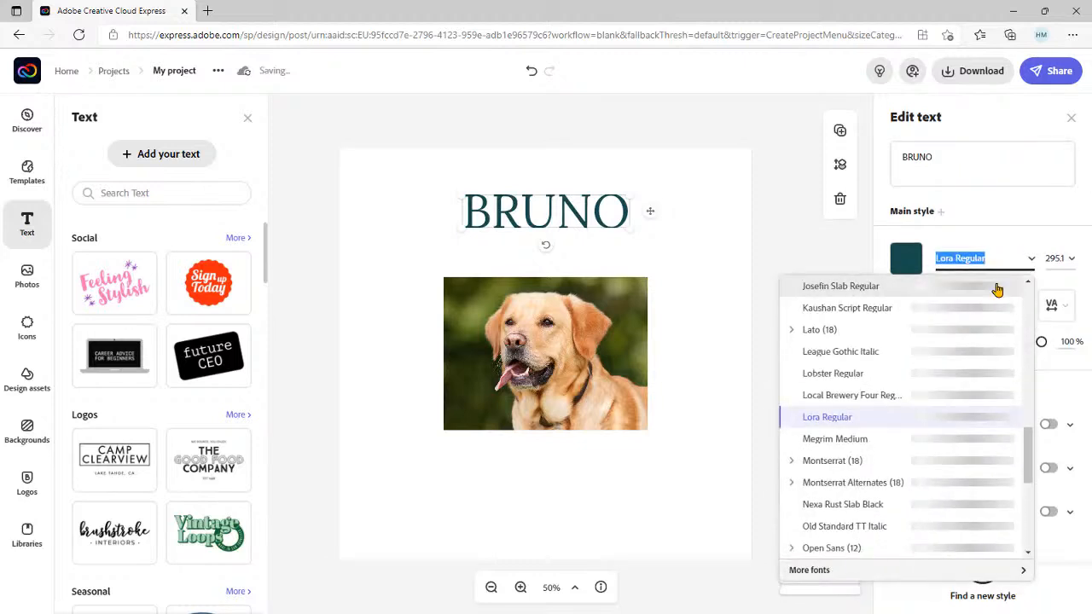
{"action": "left_click", "coordinate": [949, 506]}
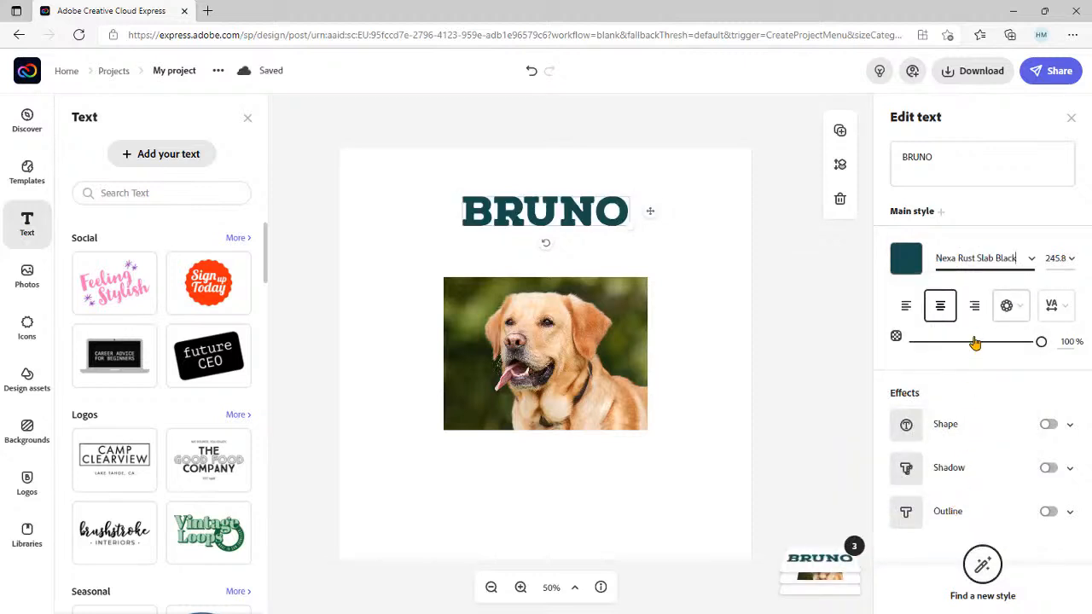
- Curve the BRUNO text into an upward arch and enlarge it to a font size of about 301
{"action": "left_click", "coordinate": [1023, 310]}
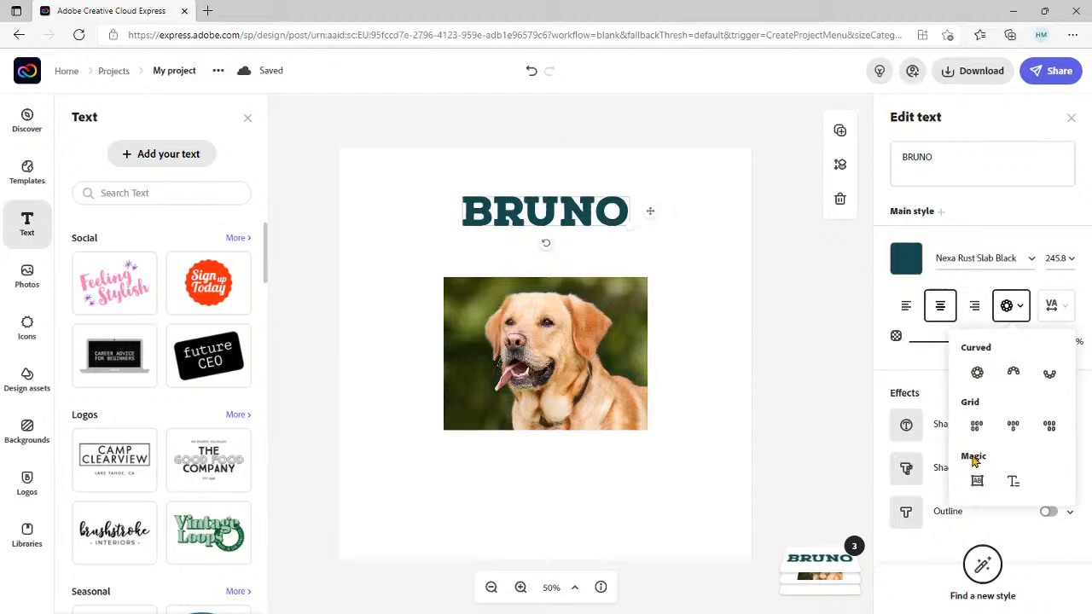
{"action": "left_click", "coordinate": [1013, 373]}
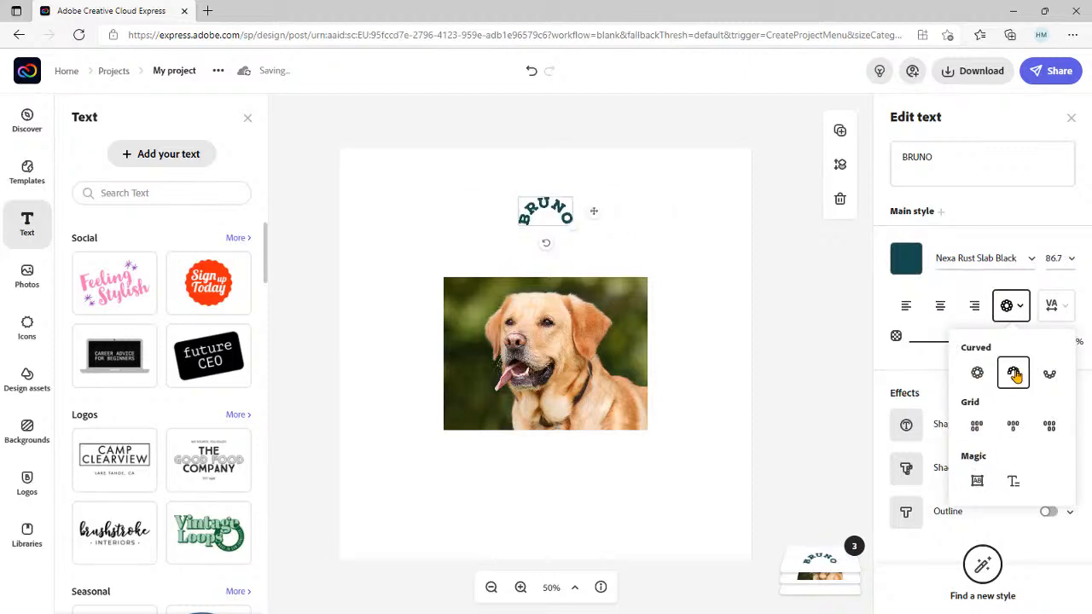
{"action": "left_click_drag", "start_coordinate": [574, 227], "coordinate": [716, 294]}
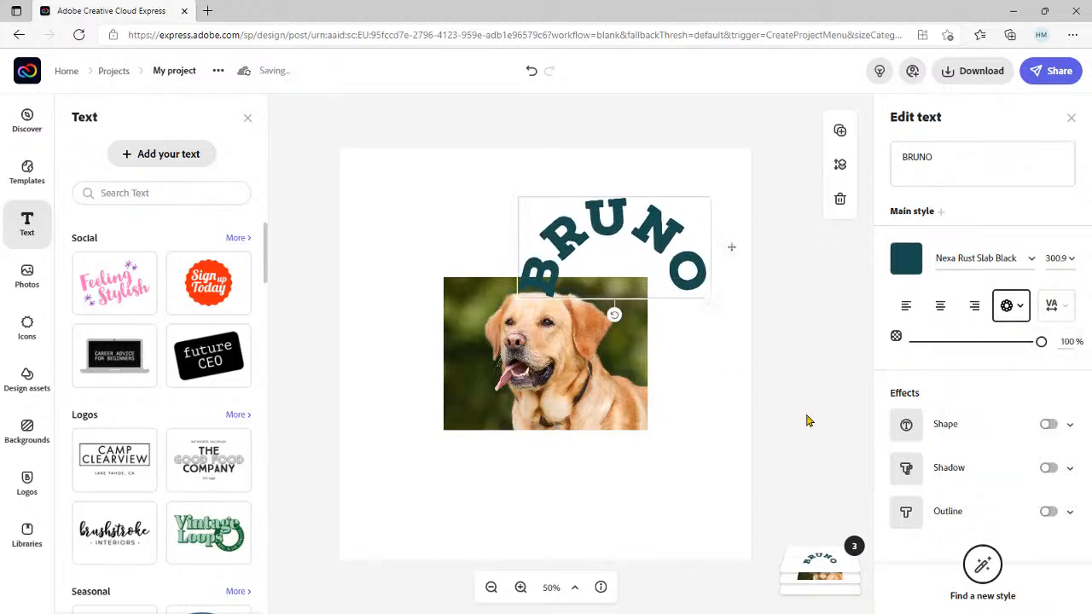
- Change the BRUNO text's layout to the full circle curve
{"action": "left_click", "coordinate": [1021, 312]}
{"action": "left_click", "coordinate": [978, 376]}
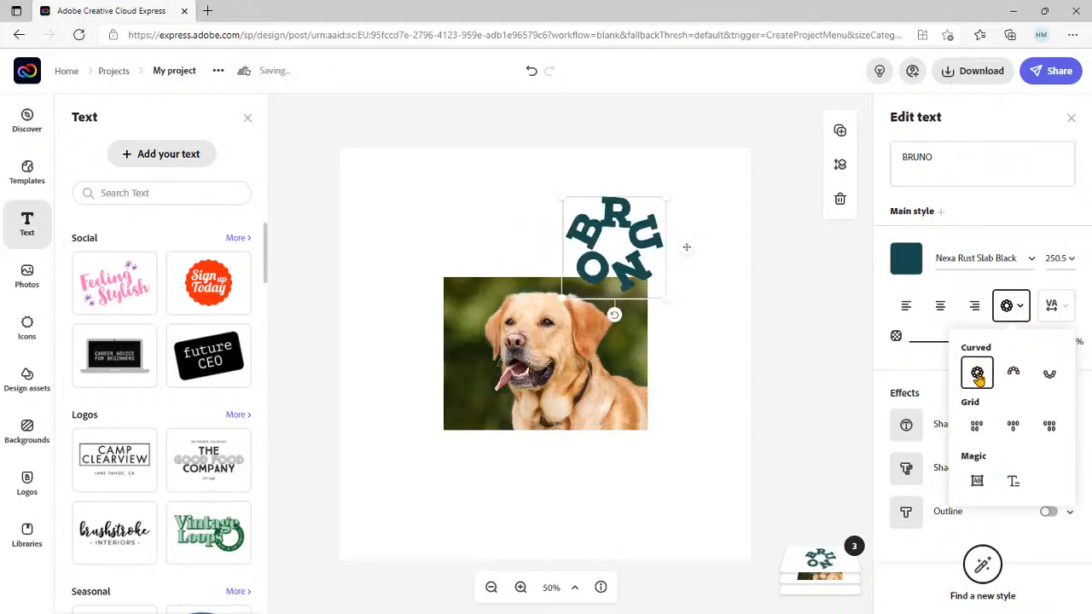
- Try a grid layout on the BRUNO text, switch it to the single-line Magic layout, and align it with the photo's left edge
{"action": "left_click", "coordinate": [1017, 309]}
{"action": "left_click", "coordinate": [1021, 314]}
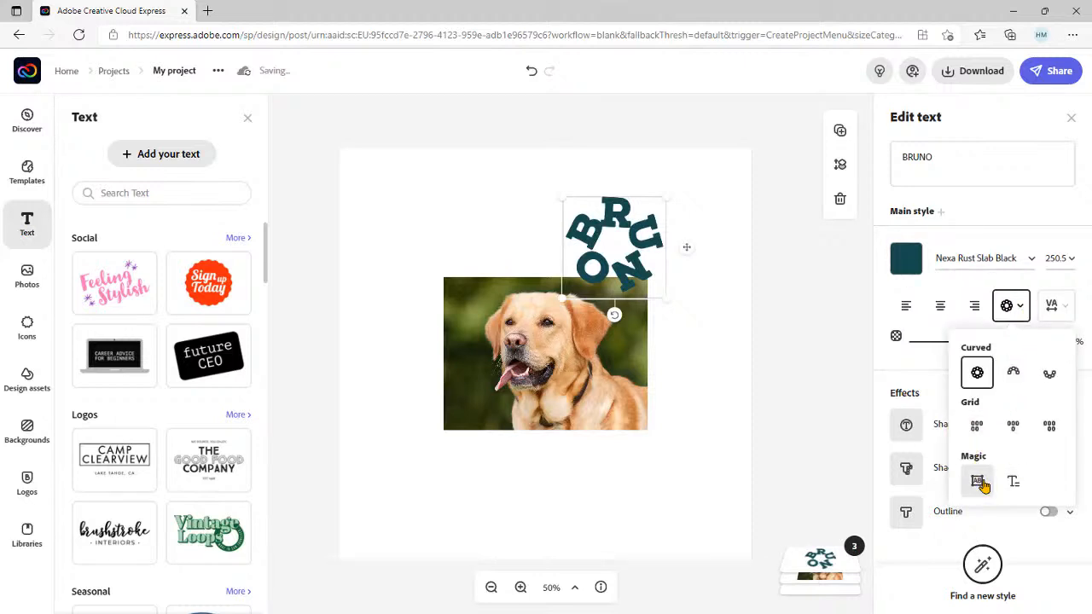
{"action": "left_click", "coordinate": [1014, 431]}
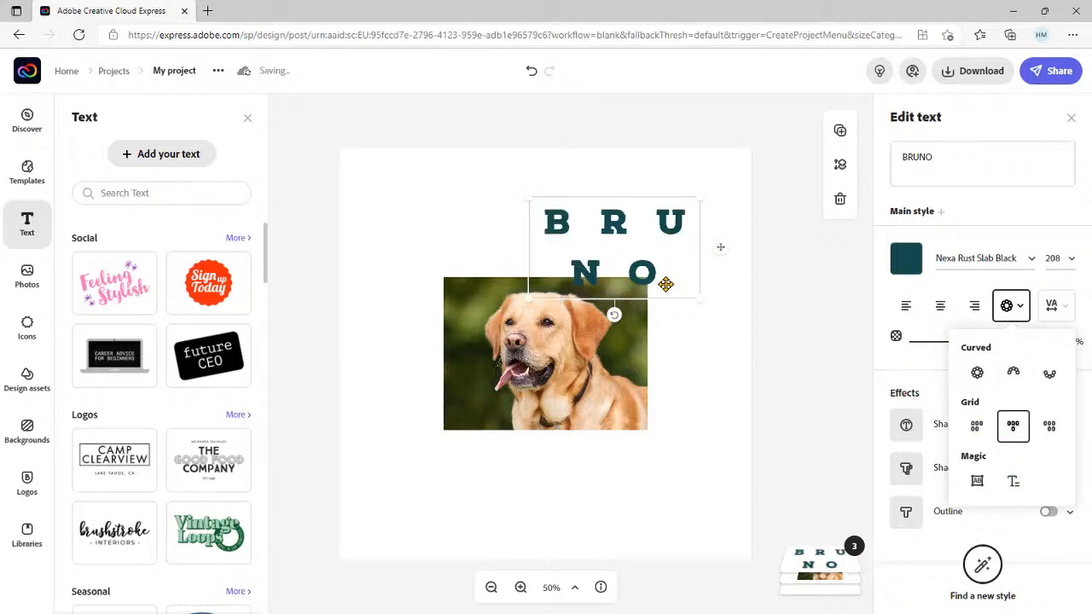
{"action": "left_click", "coordinate": [977, 482]}
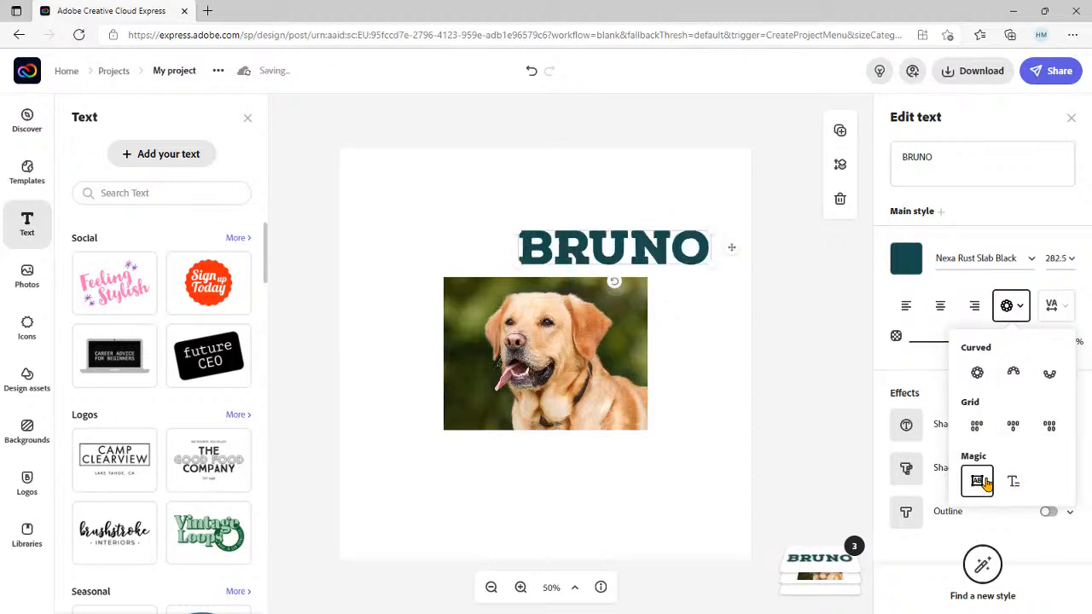
{"action": "left_click_drag", "start_coordinate": [620, 245], "coordinate": [550, 256]}
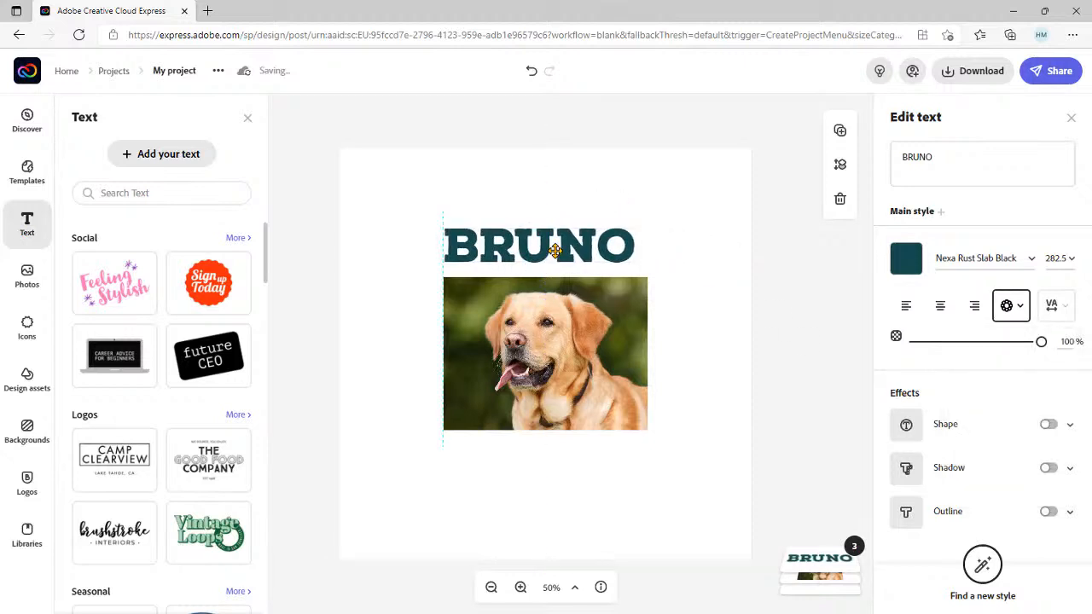
{"action": "left_click", "coordinate": [728, 370]}
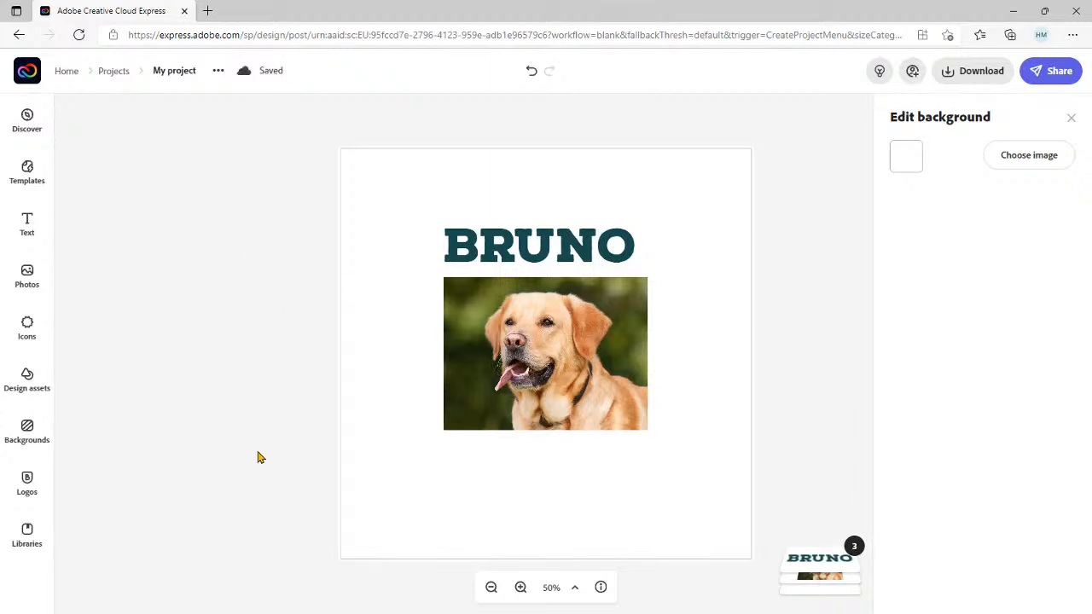
- Search the backgrounds for "sea" and pin both the blue water image and the cloudy seascape image to the background
{"action": "left_click", "coordinate": [28, 434]}
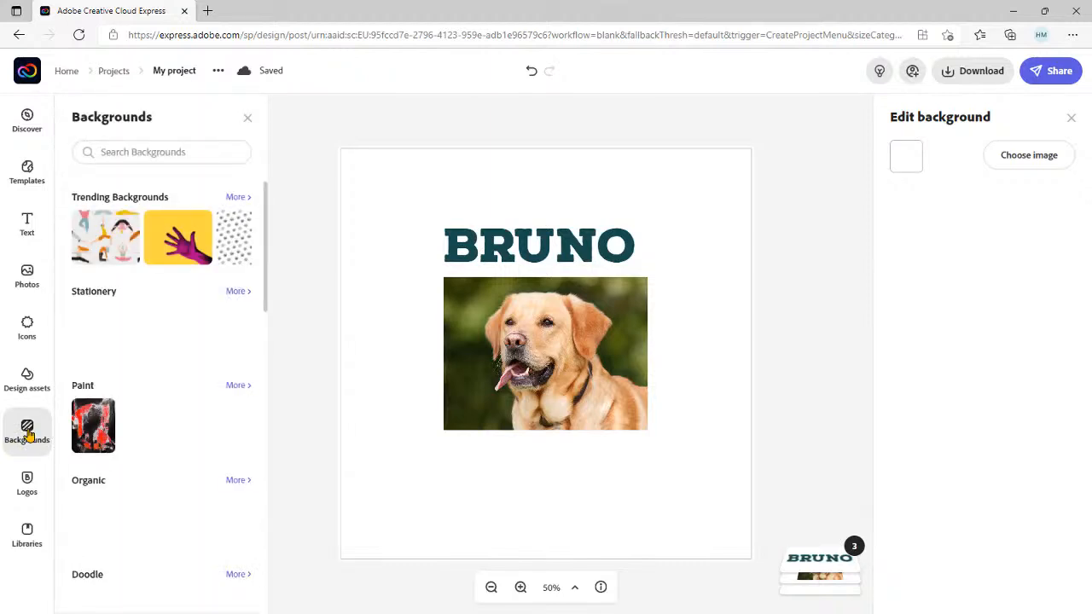
{"action": "left_click", "coordinate": [178, 151]}
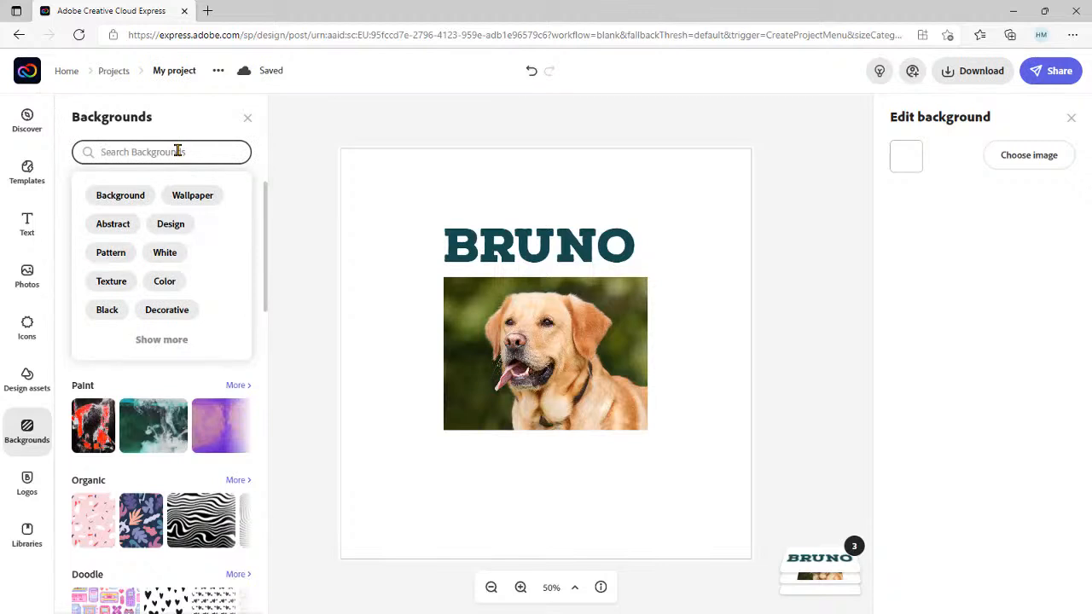
{"action": "type", "text": "sea"}
{"action": "key", "text": "Return"}
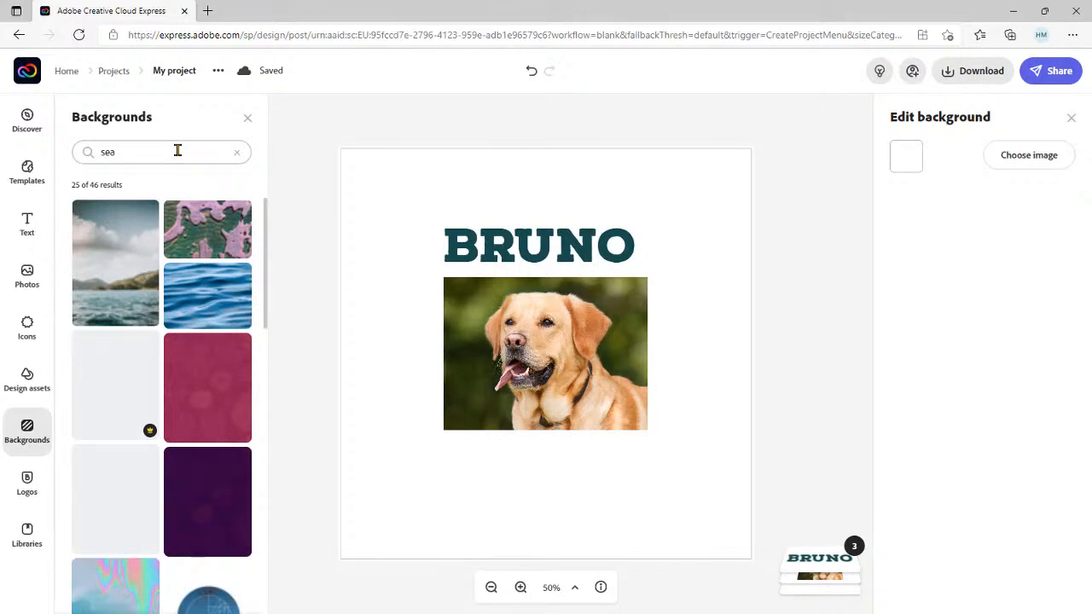
{"action": "left_click", "coordinate": [227, 308]}
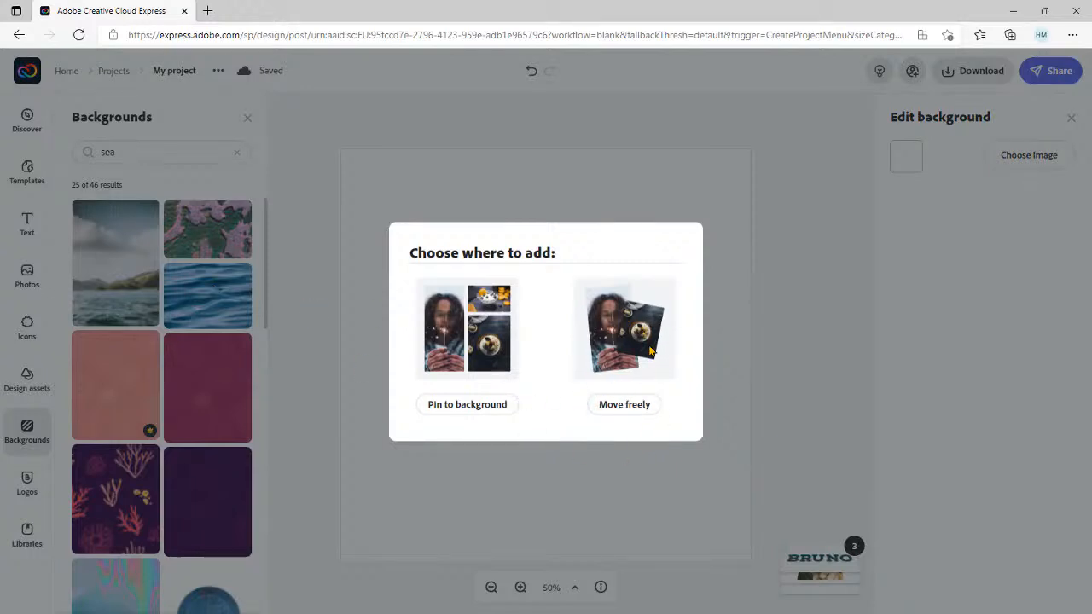
{"action": "left_click", "coordinate": [482, 406]}
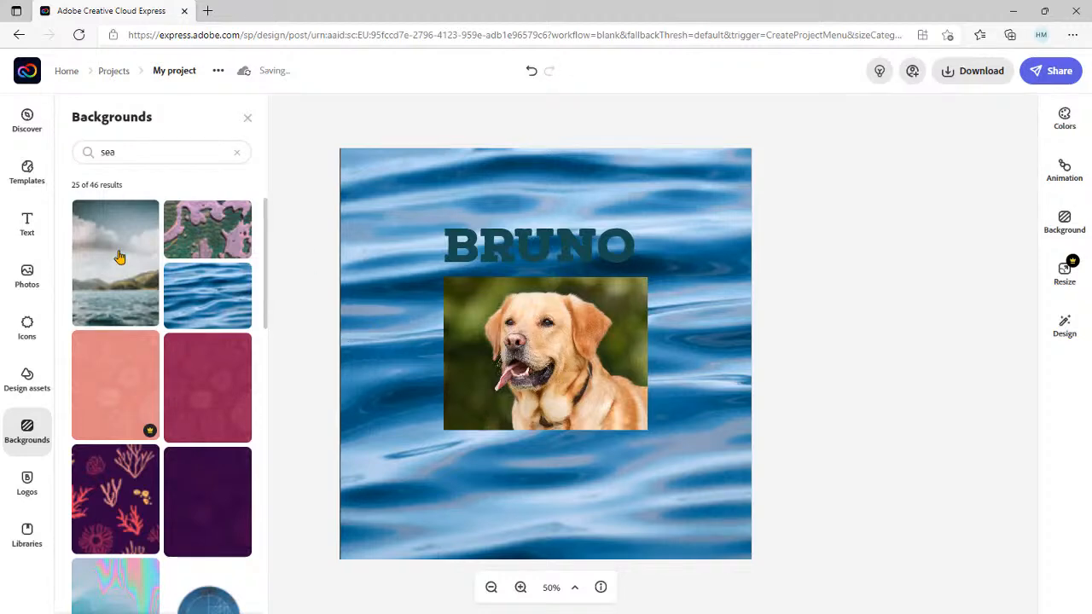
{"action": "left_click", "coordinate": [108, 277]}
{"action": "left_click", "coordinate": [487, 408]}
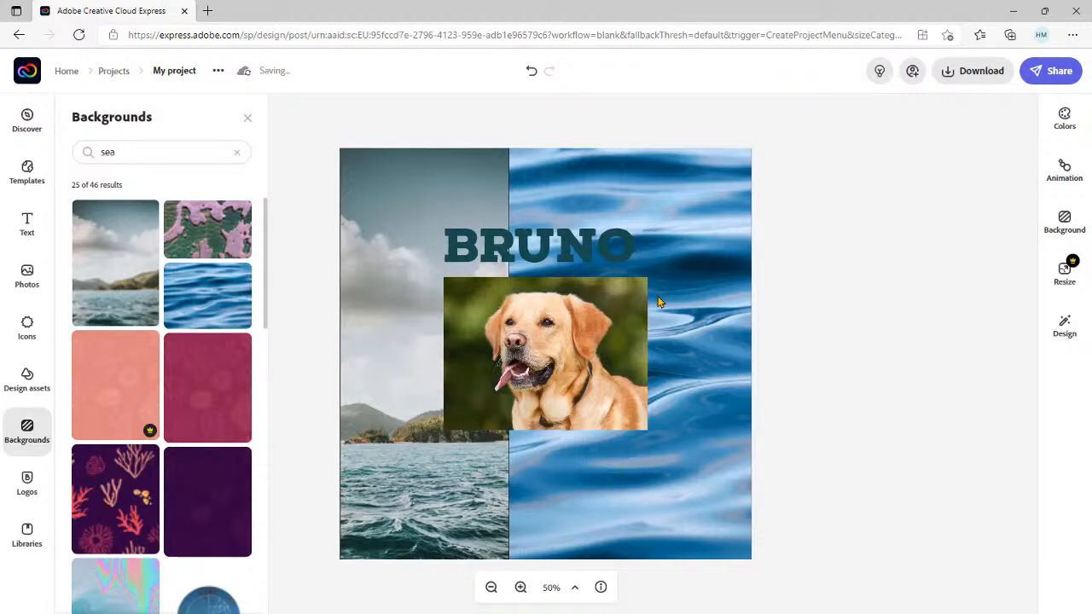
- Delete the blue water image's cell and shift the seascape background upward so more sea lies within the canvas
{"action": "left_click", "coordinate": [659, 195]}
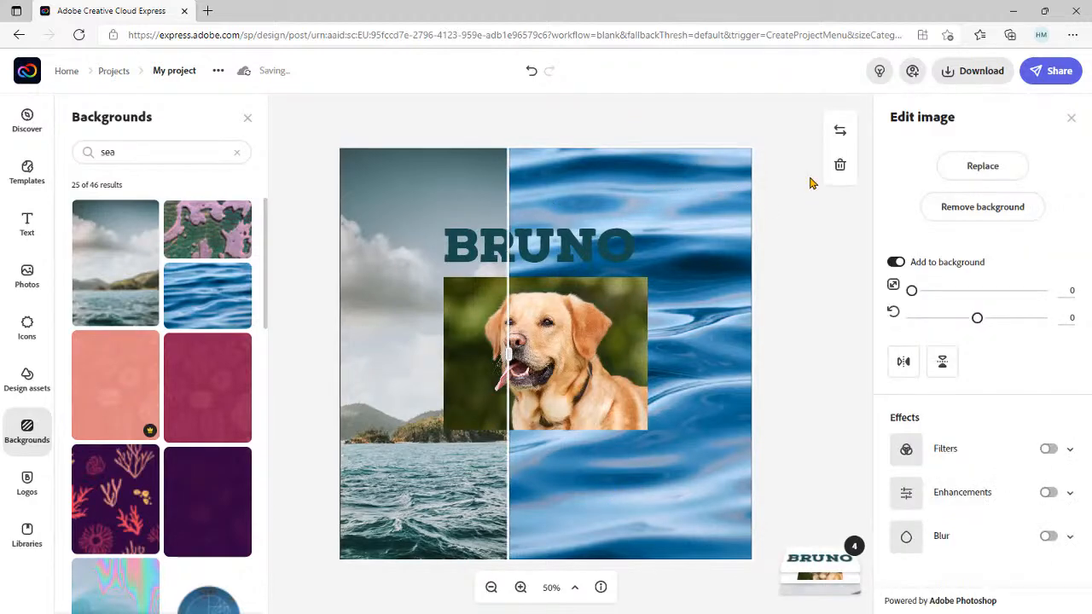
{"action": "left_click", "coordinate": [840, 171]}
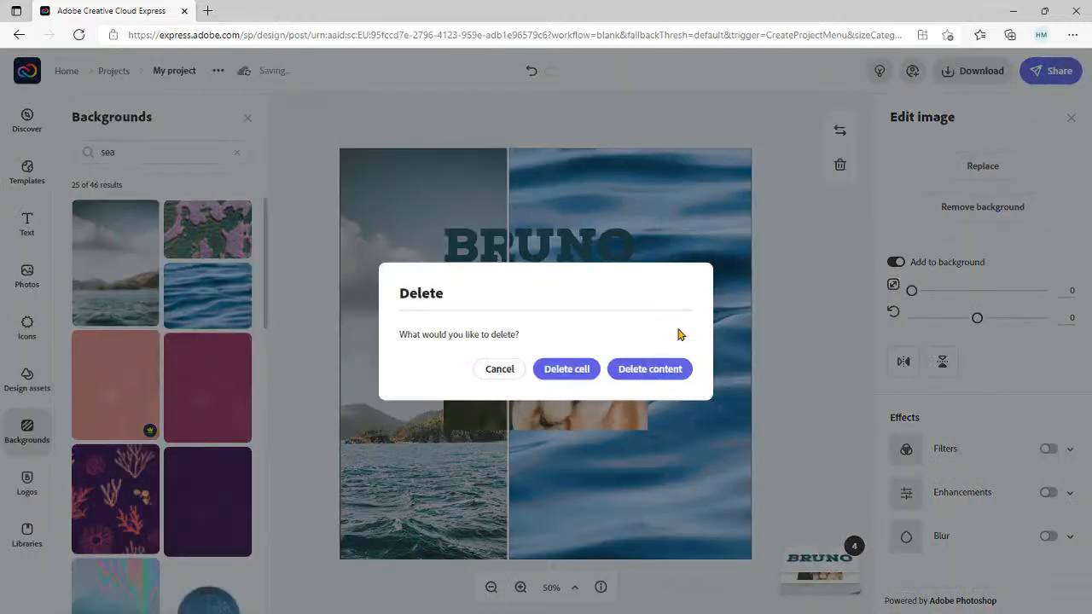
{"action": "left_click", "coordinate": [576, 377]}
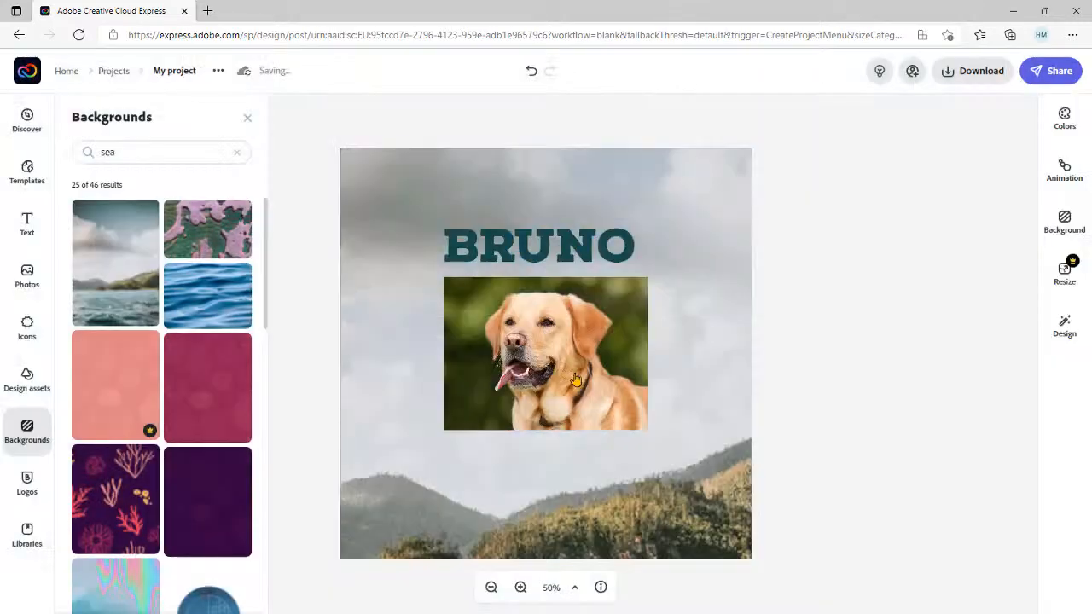
{"action": "left_click", "coordinate": [714, 353]}
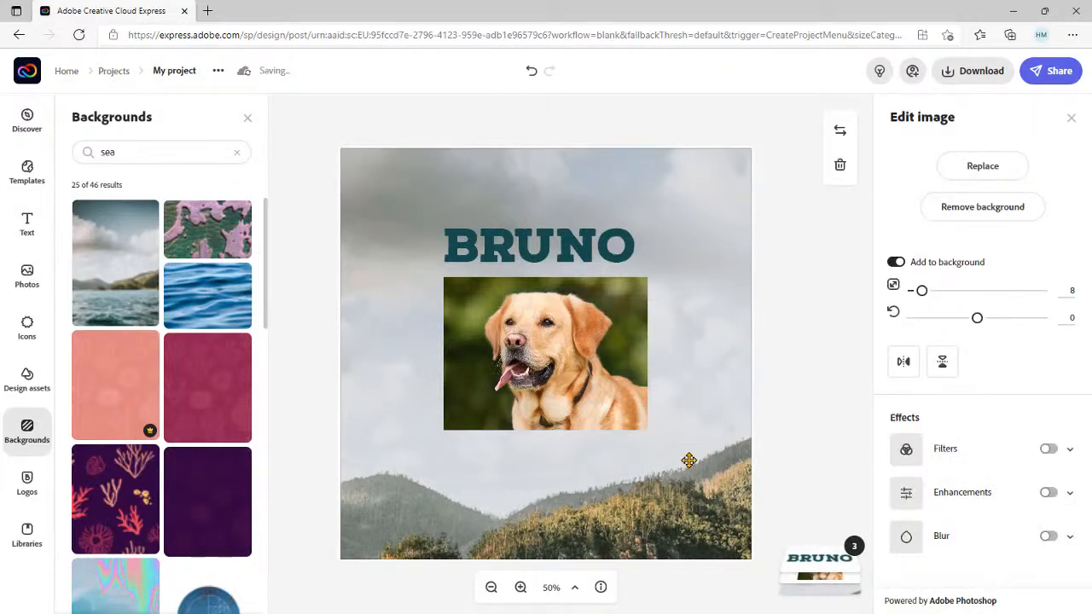
{"action": "left_click_drag", "start_coordinate": [685, 470], "coordinate": [696, 339]}
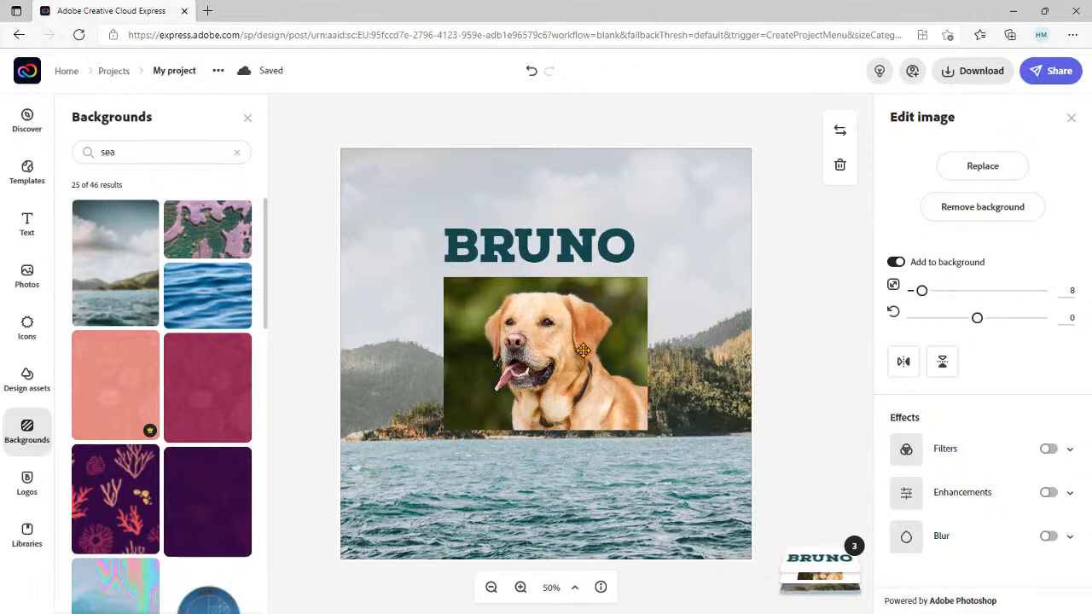
- Remove the background from the Labrador photo and accept the automatic cutout
{"action": "left_click", "coordinate": [583, 348]}
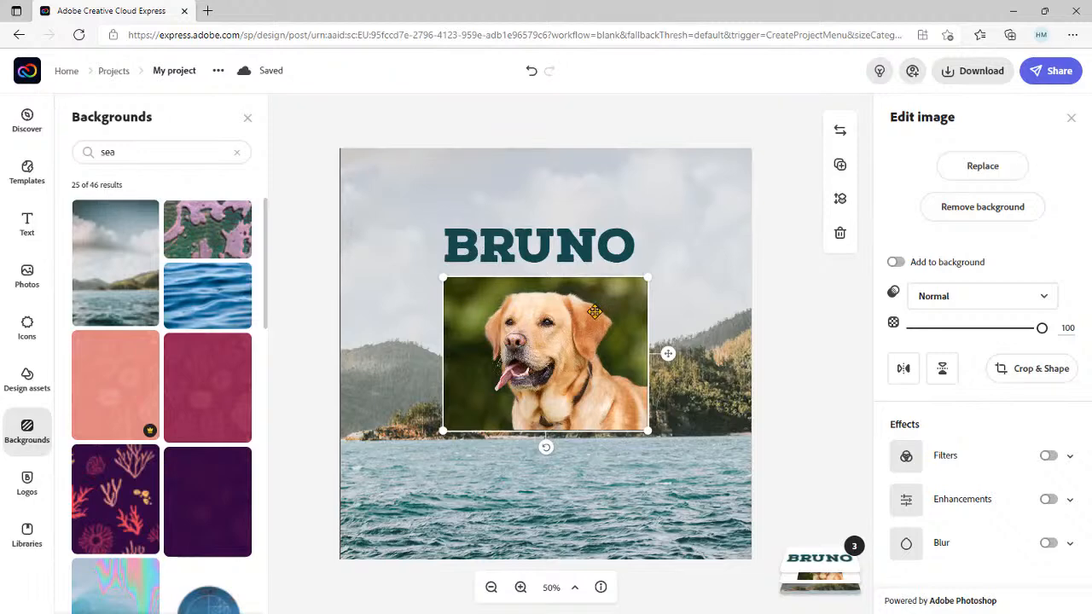
{"action": "left_click", "coordinate": [996, 210]}
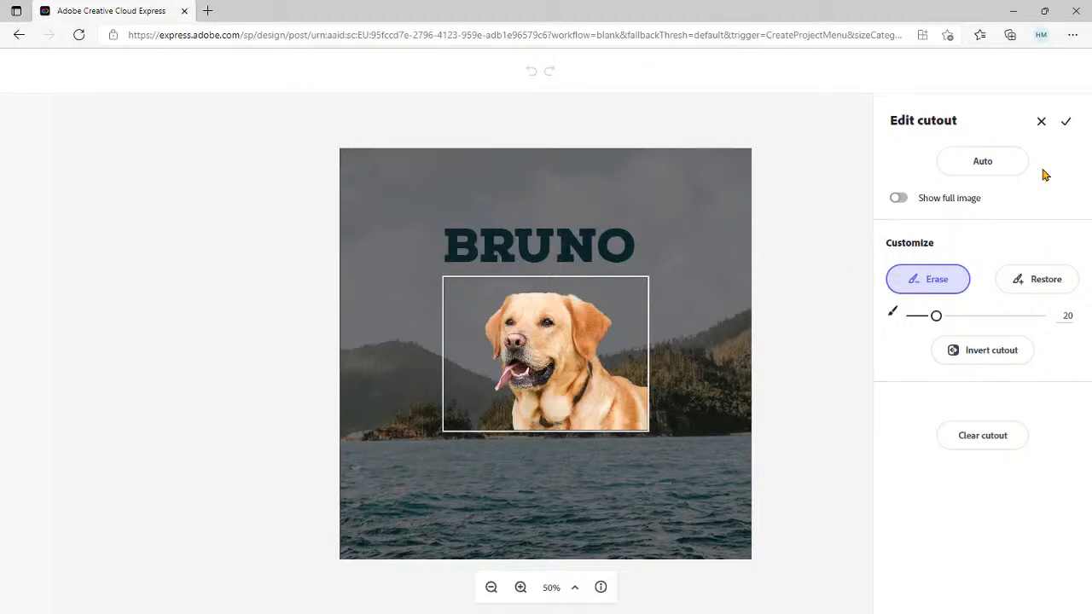
{"action": "left_click", "coordinate": [1065, 125]}
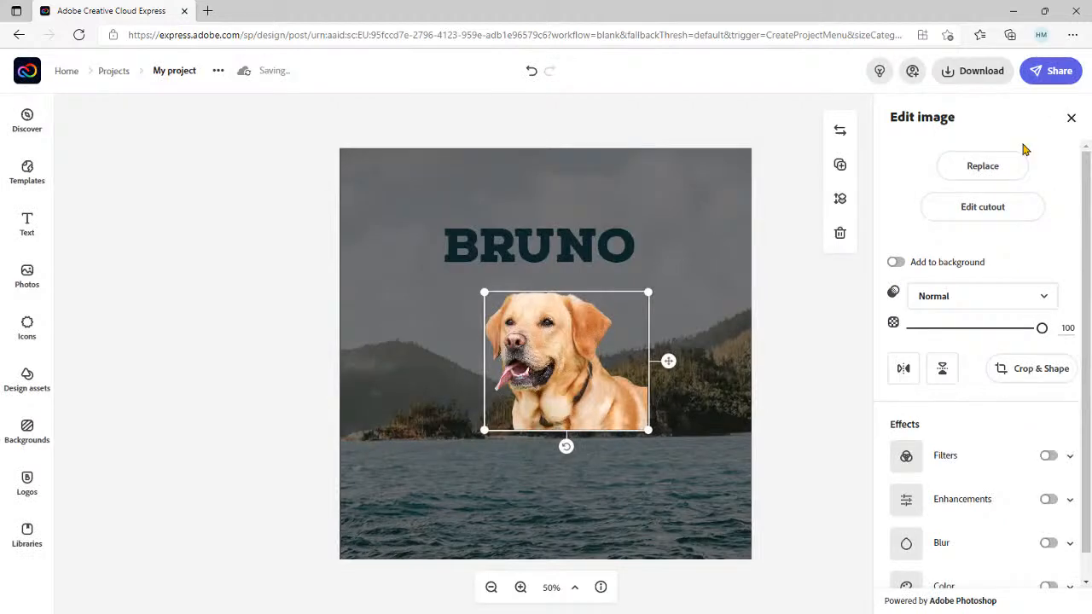
- Move the Labrador cutout into the canvas's bottom-right corner and enlarge it toward the canvas centre
{"action": "left_click_drag", "start_coordinate": [609, 408], "coordinate": [717, 539]}
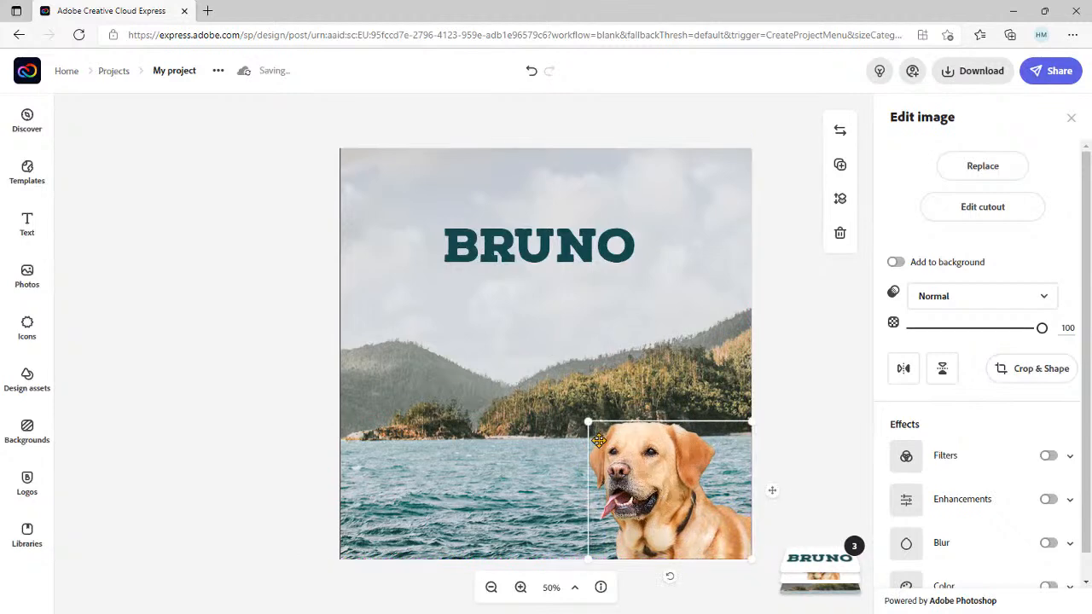
{"action": "left_click_drag", "start_coordinate": [587, 423], "coordinate": [522, 401]}
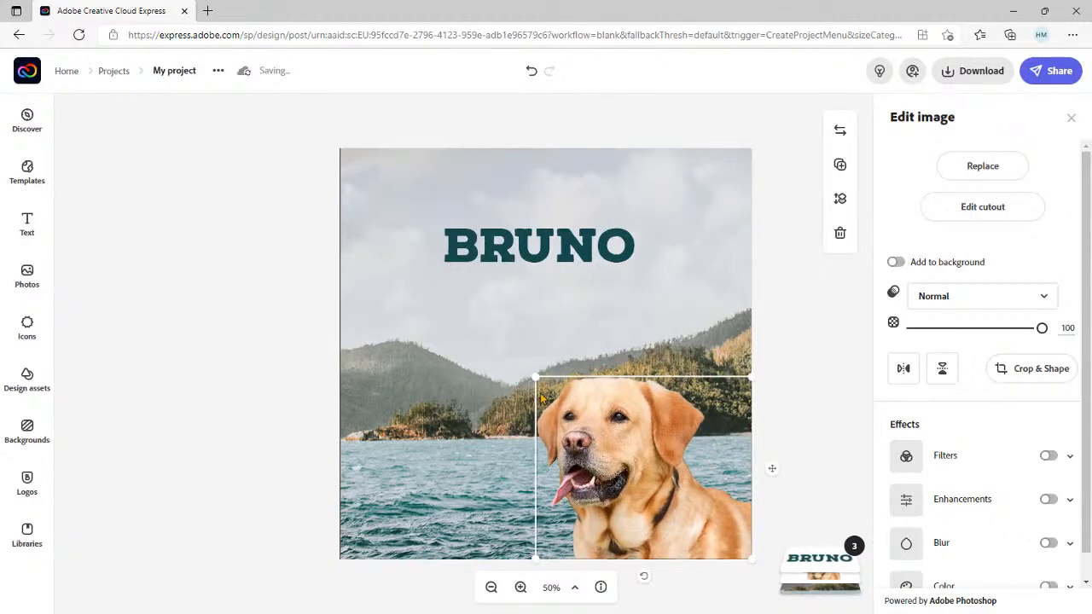
{"action": "left_click", "coordinate": [790, 336]}
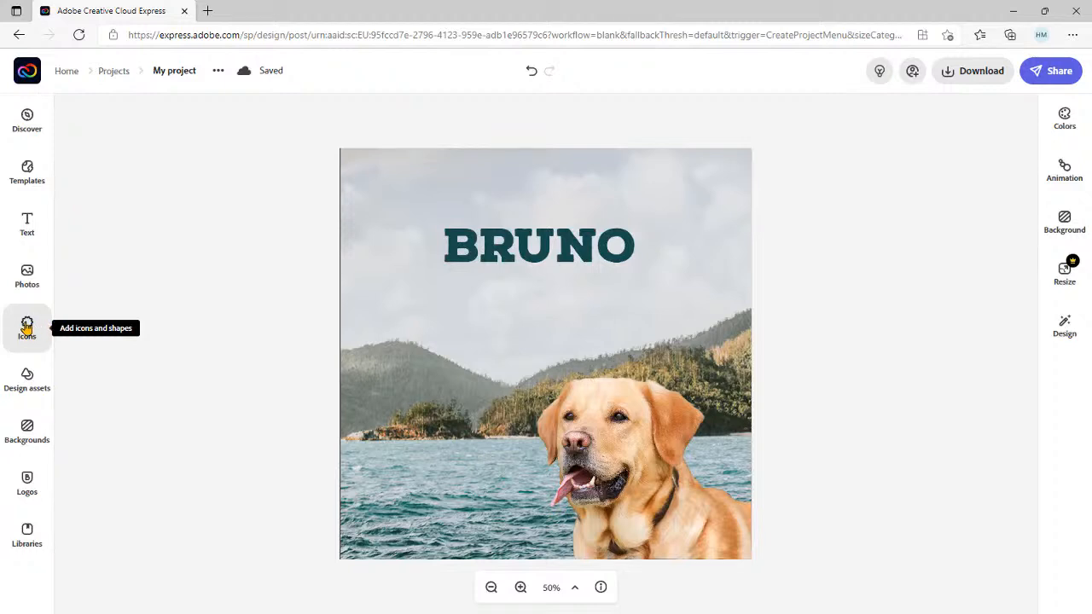
- Search the icons for "pet", add the man walking a dog silhouette, and place it at the canvas's upper right
{"action": "left_click", "coordinate": [27, 328]}
{"action": "type", "text": "party"}
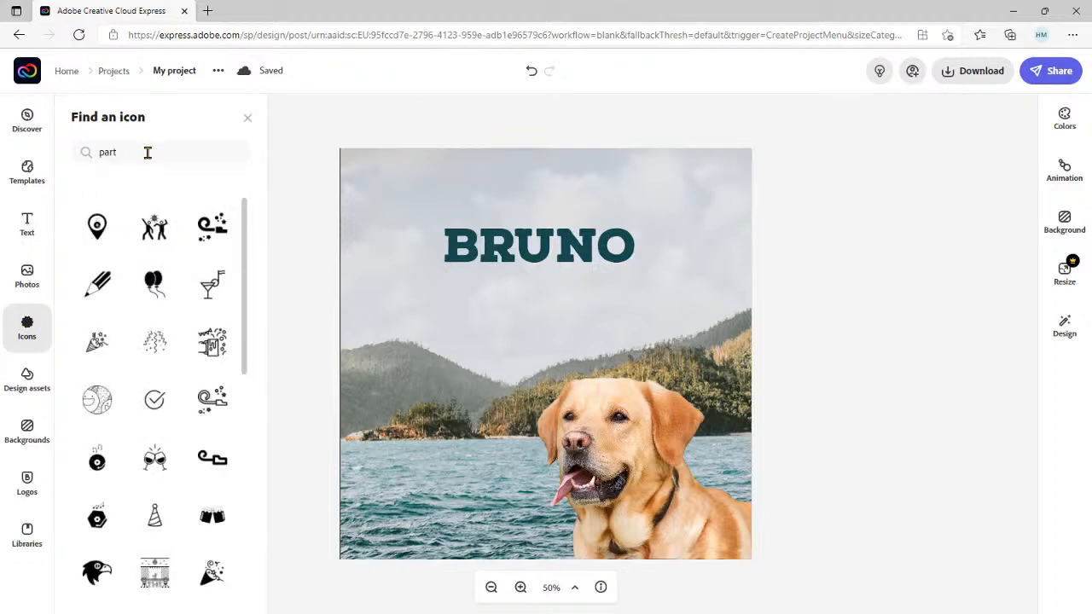
{"action": "key", "text": "BackSpace"}
{"action": "type", "text": "pet"}
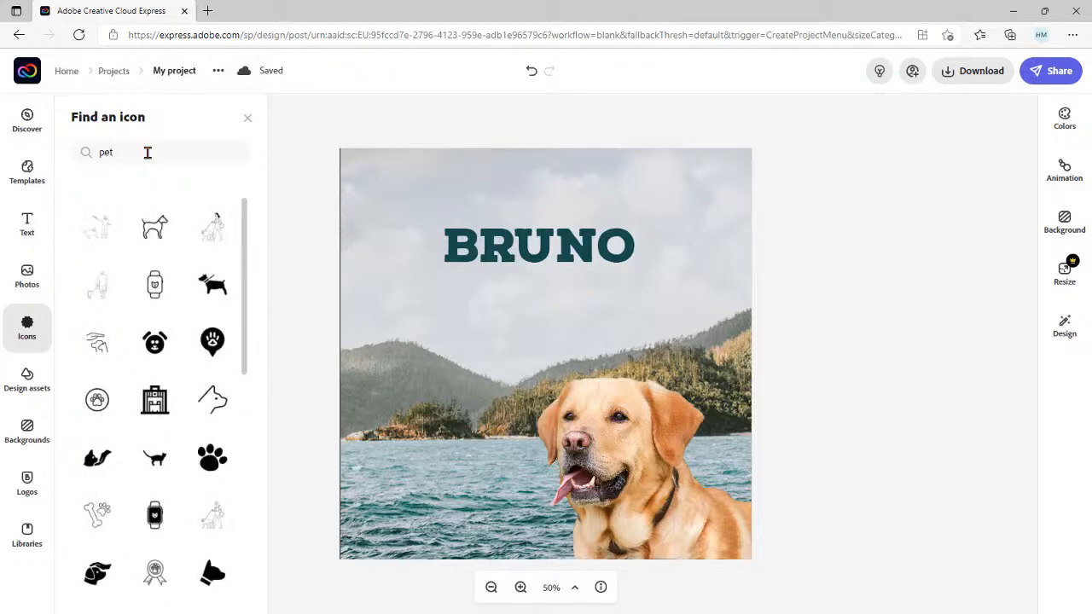
{"action": "scroll", "coordinate": [182, 401], "scroll_direction": "down", "scroll_amount": 4}
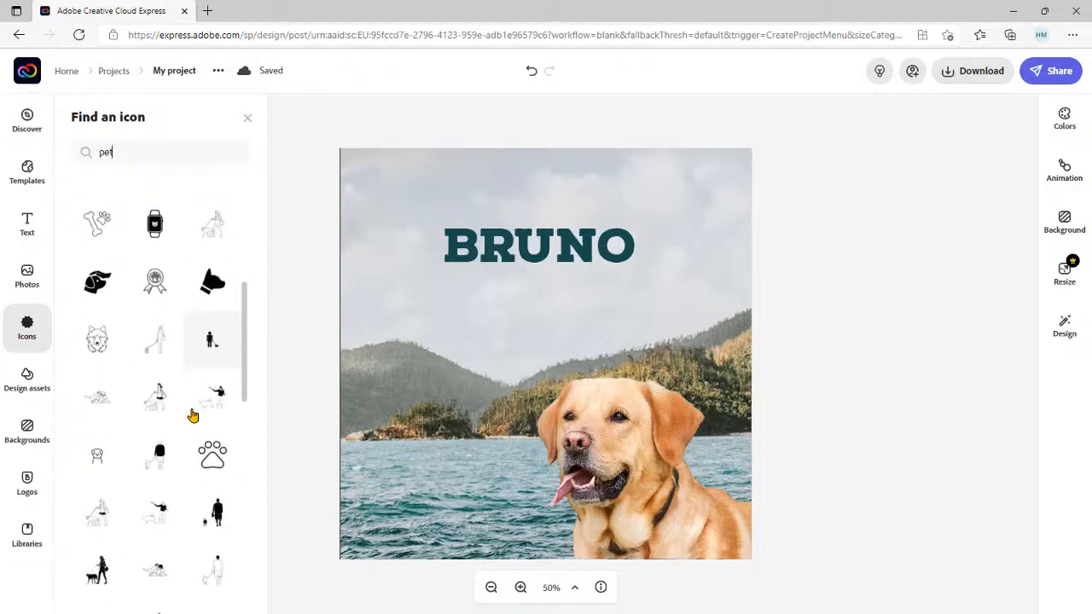
{"action": "left_click", "coordinate": [219, 500]}
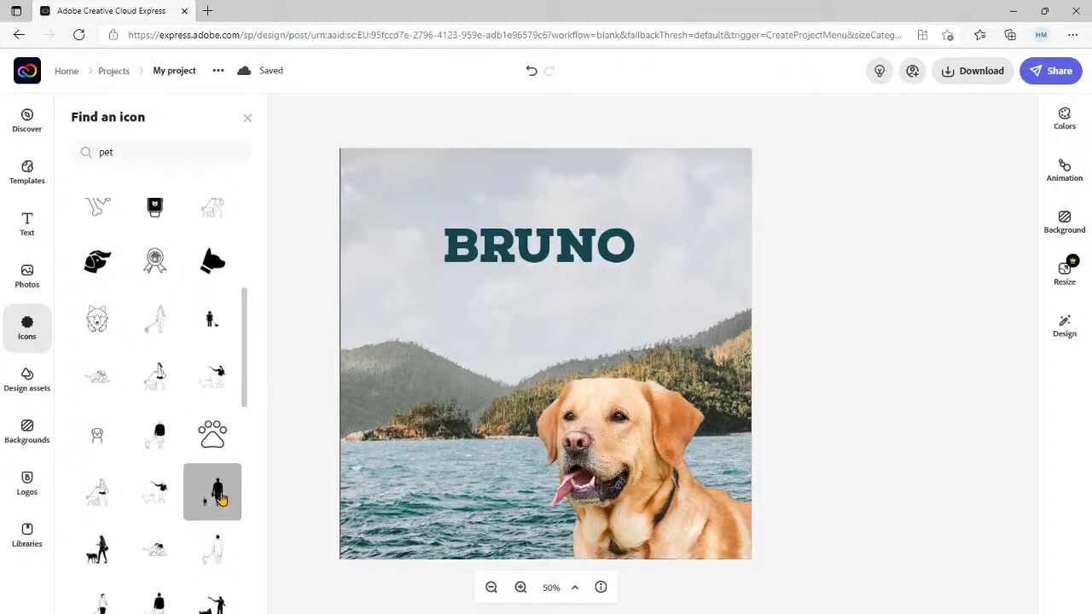
{"action": "left_click_drag", "start_coordinate": [573, 370], "coordinate": [679, 260]}
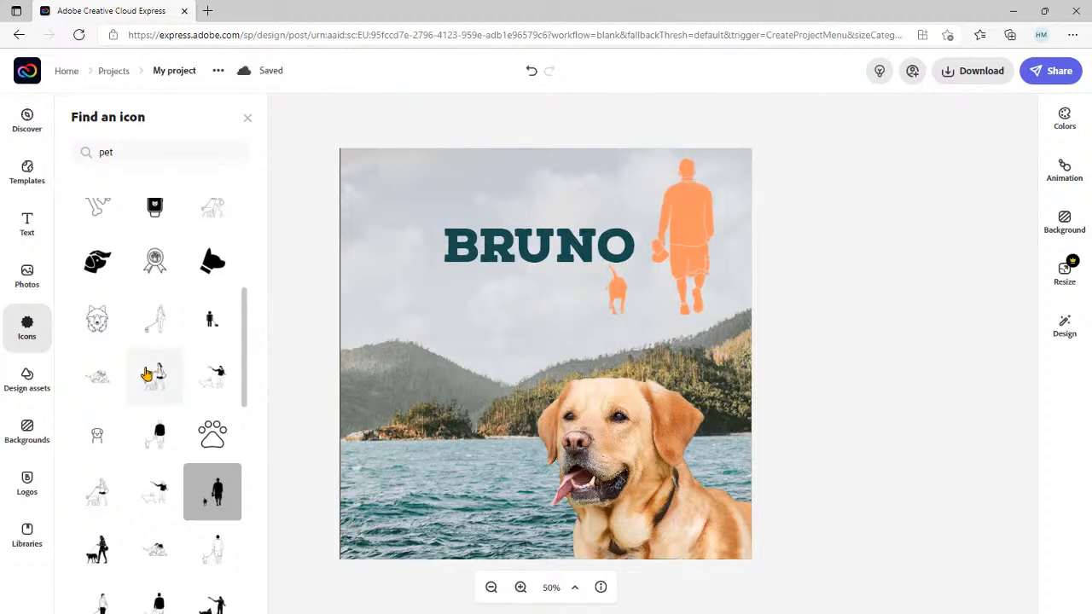
- Add the outlined standing dog icon from the pet results to the canvas
{"action": "scroll", "coordinate": [189, 375], "scroll_direction": "up", "scroll_amount": 4}
{"action": "scroll", "coordinate": [189, 378], "scroll_direction": "up", "scroll_amount": 1}
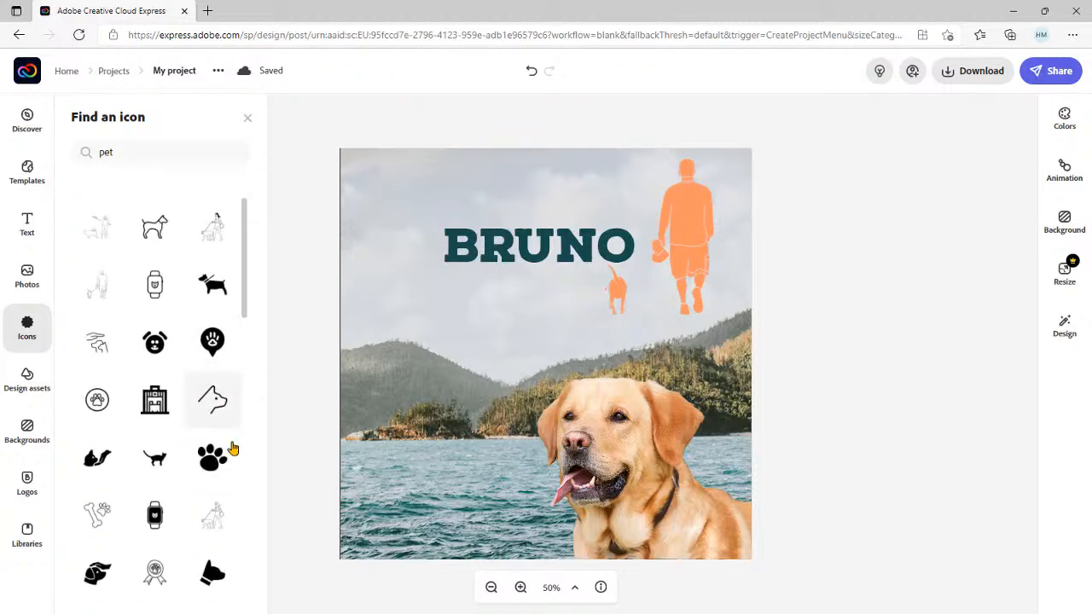
{"action": "left_click", "coordinate": [154, 230]}
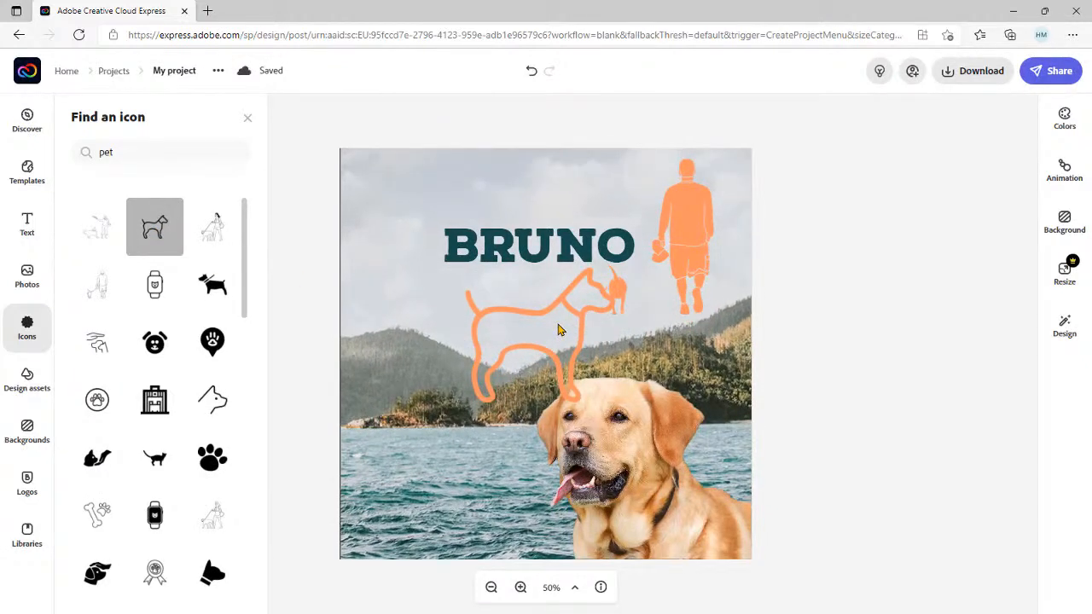
{"action": "left_click", "coordinate": [505, 317]}
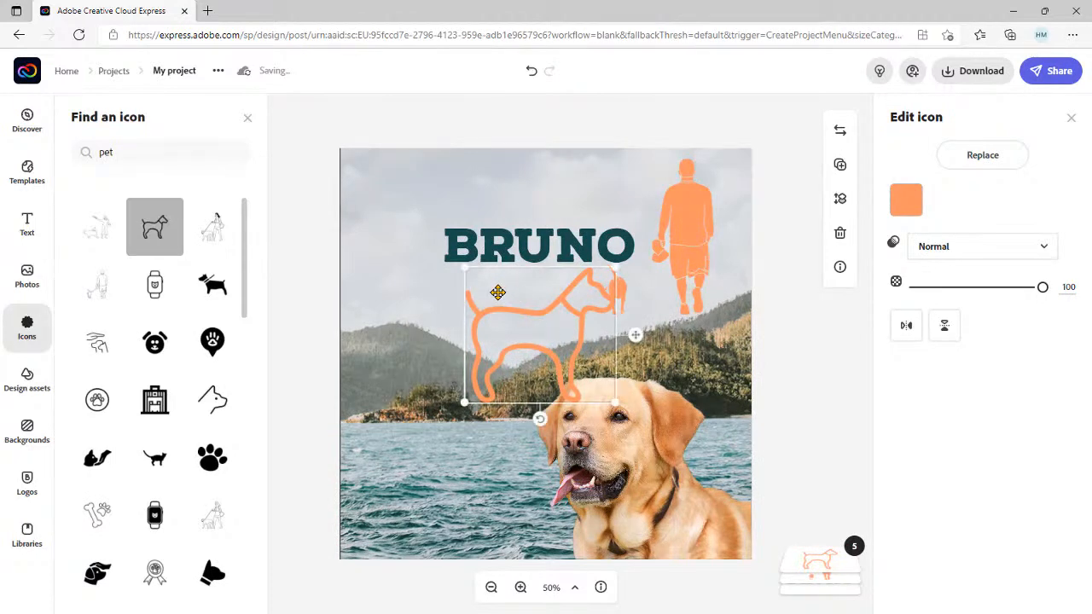
{"action": "left_click", "coordinate": [515, 337]}
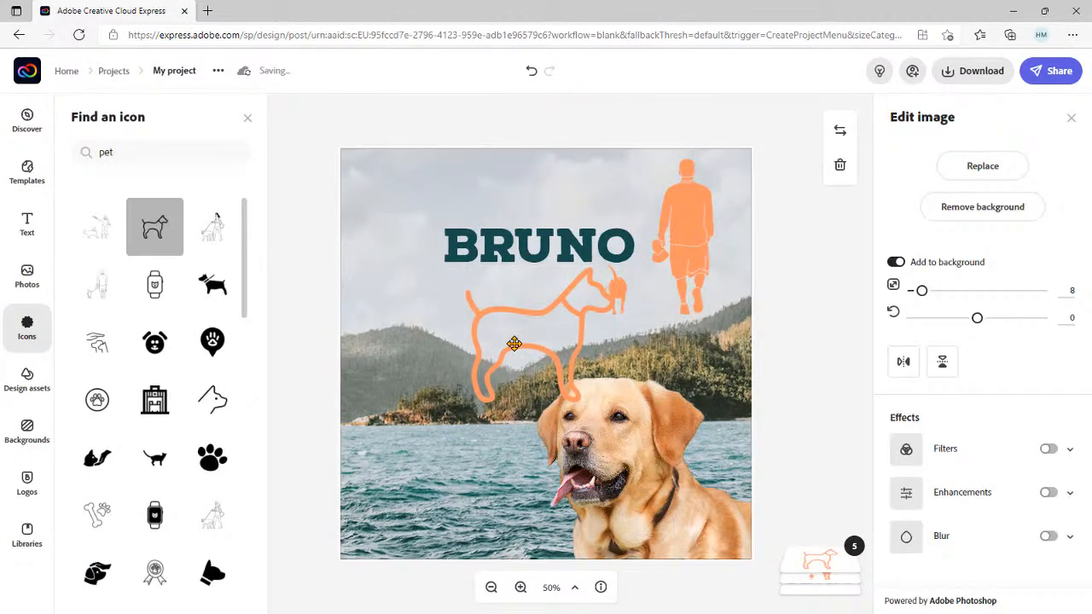
{"action": "left_click", "coordinate": [550, 313]}
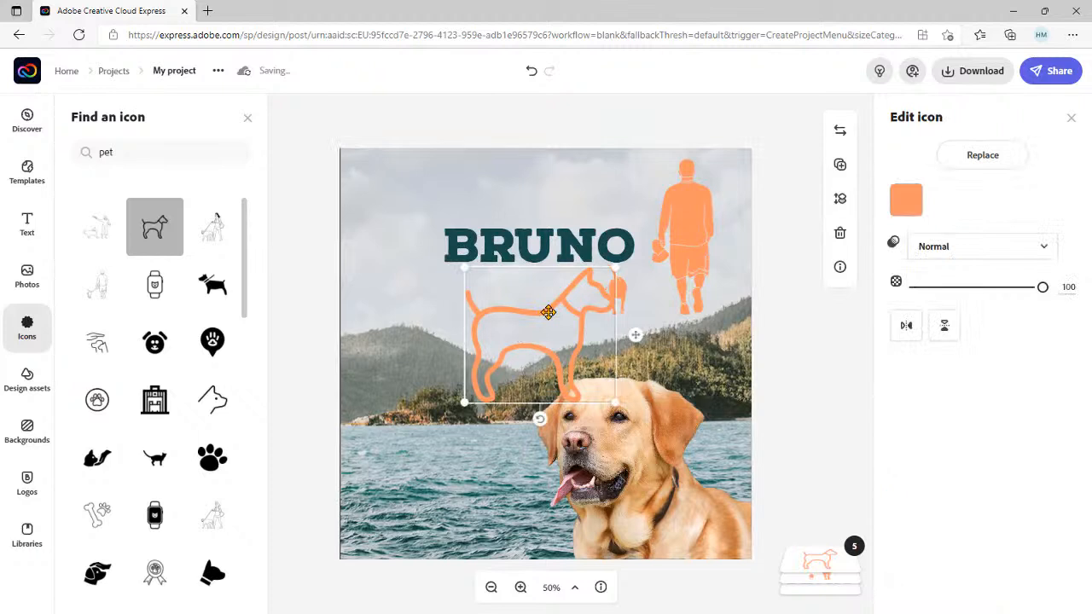
{"action": "left_click", "coordinate": [246, 119]}
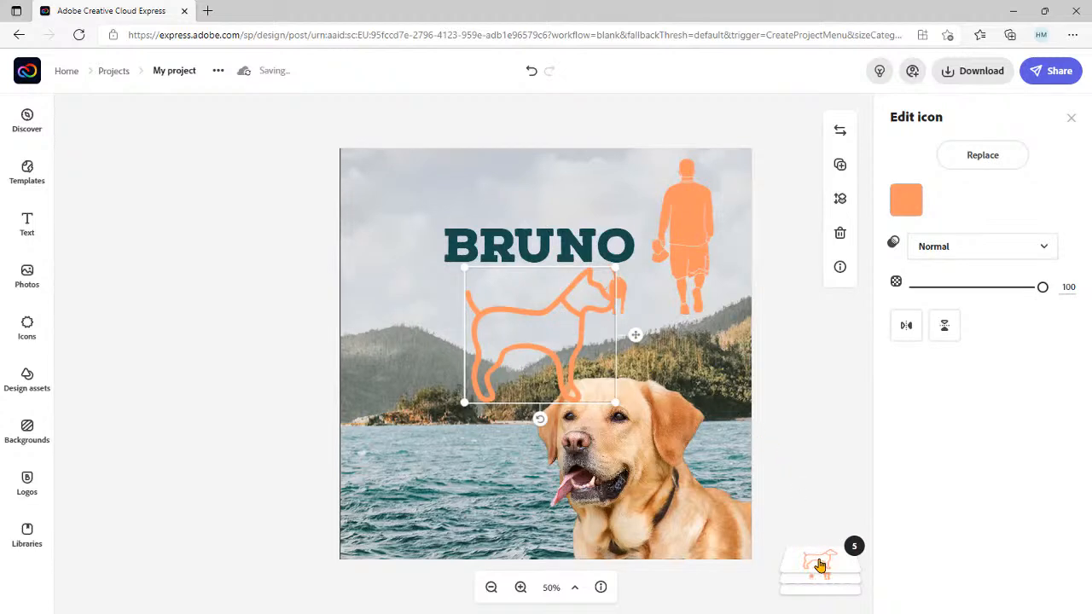
- Shrink the dog outline icon and place it just left of the BRUNO text
{"action": "mouse_move", "coordinate": [821, 567]}
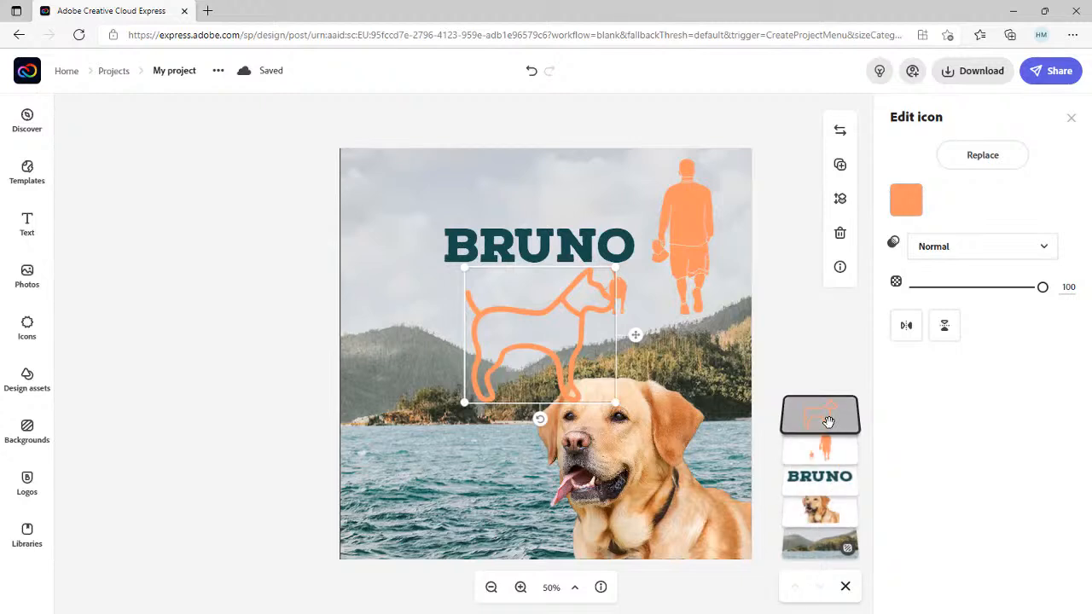
{"action": "left_click_drag", "start_coordinate": [540, 334], "coordinate": [422, 238]}
{"action": "left_click_drag", "start_coordinate": [353, 170], "coordinate": [436, 240]}
{"action": "left_click_drag", "start_coordinate": [473, 294], "coordinate": [408, 268]}
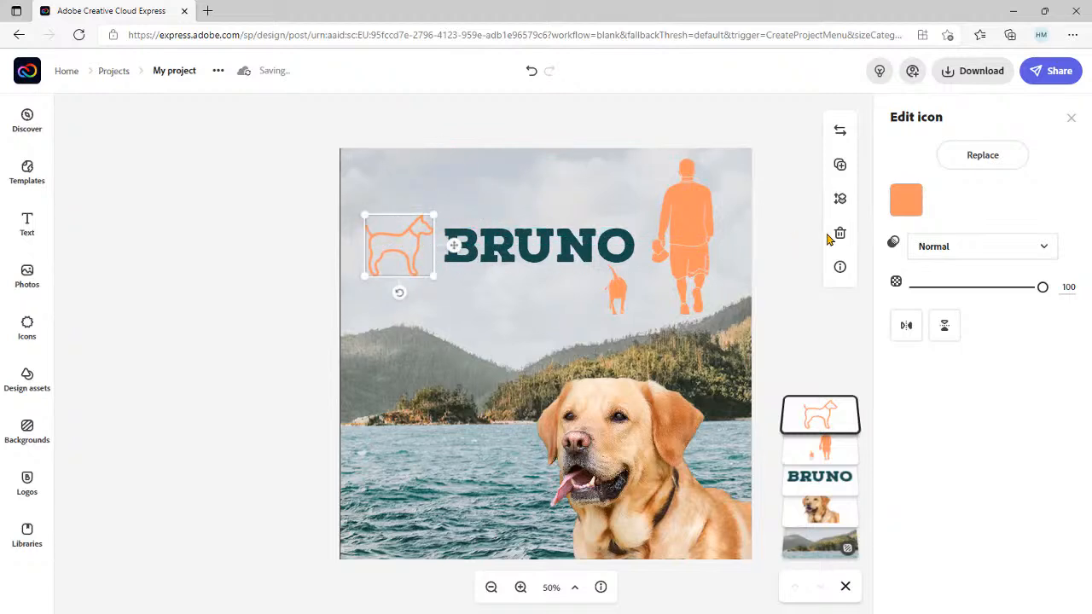
- Recolour the outlined standing dog icon from orange to the medium-dark green in the extended colour swatches
{"action": "left_click", "coordinate": [907, 201]}
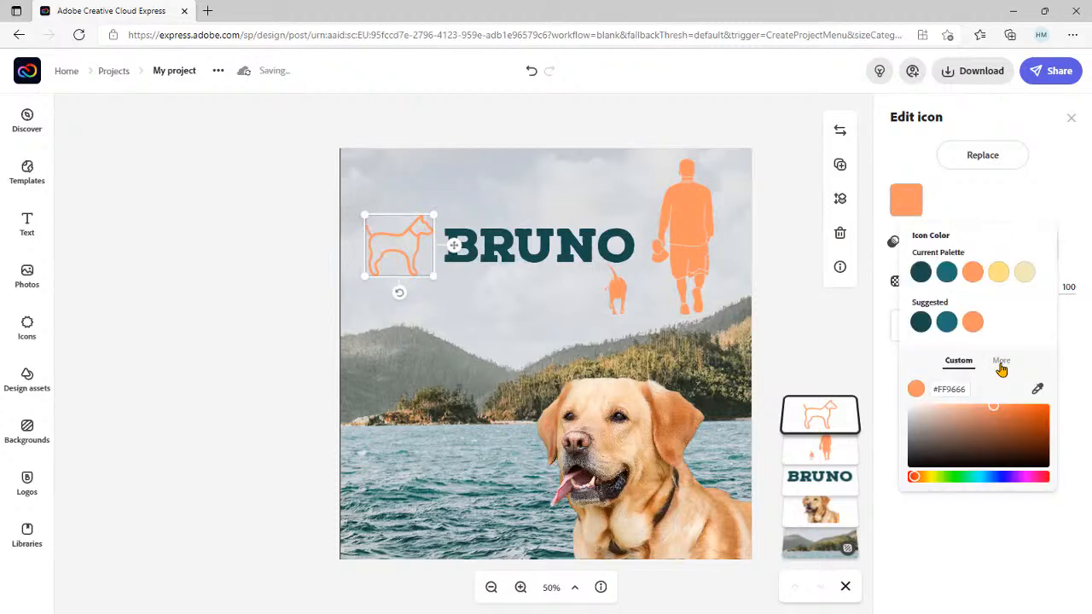
{"action": "left_click", "coordinate": [998, 364]}
{"action": "scroll", "coordinate": [981, 452], "scroll_direction": "down", "scroll_amount": 5}
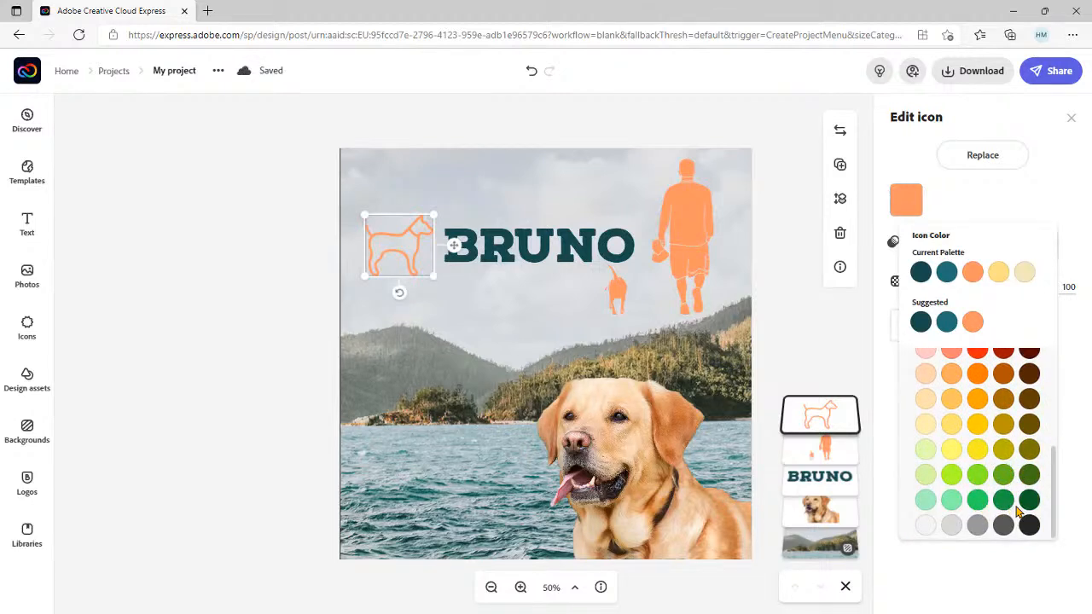
{"action": "left_click", "coordinate": [1003, 500]}
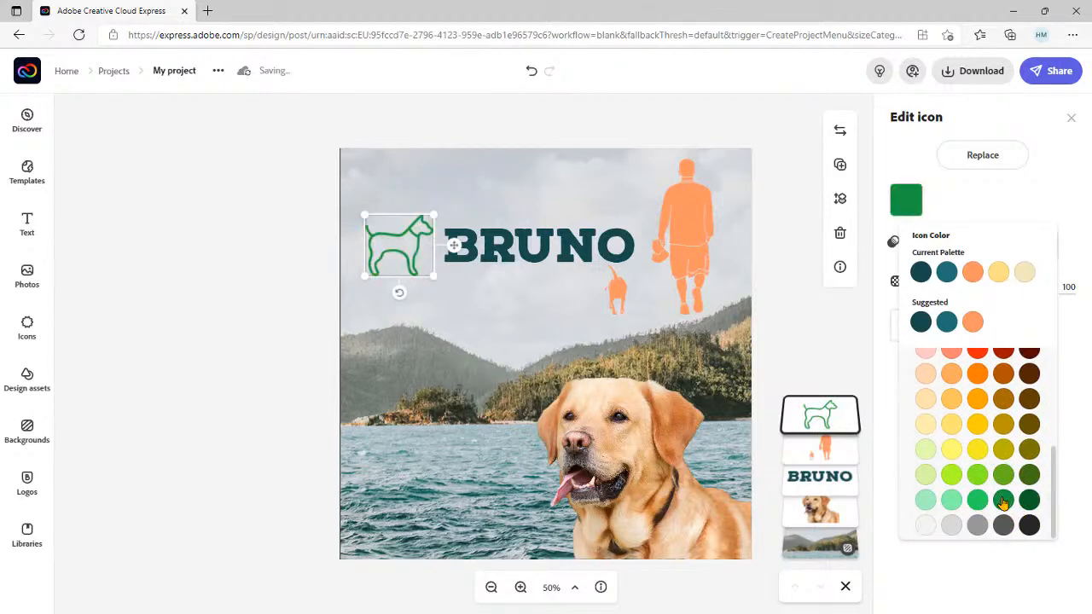
{"action": "left_click", "coordinate": [802, 330]}
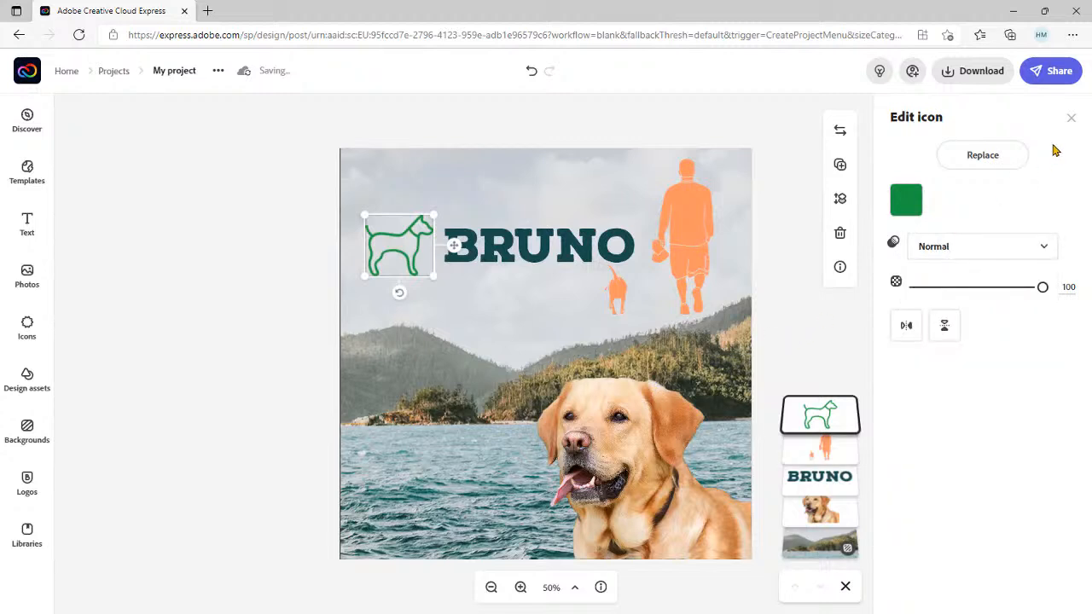
{"action": "left_click", "coordinate": [1070, 118]}
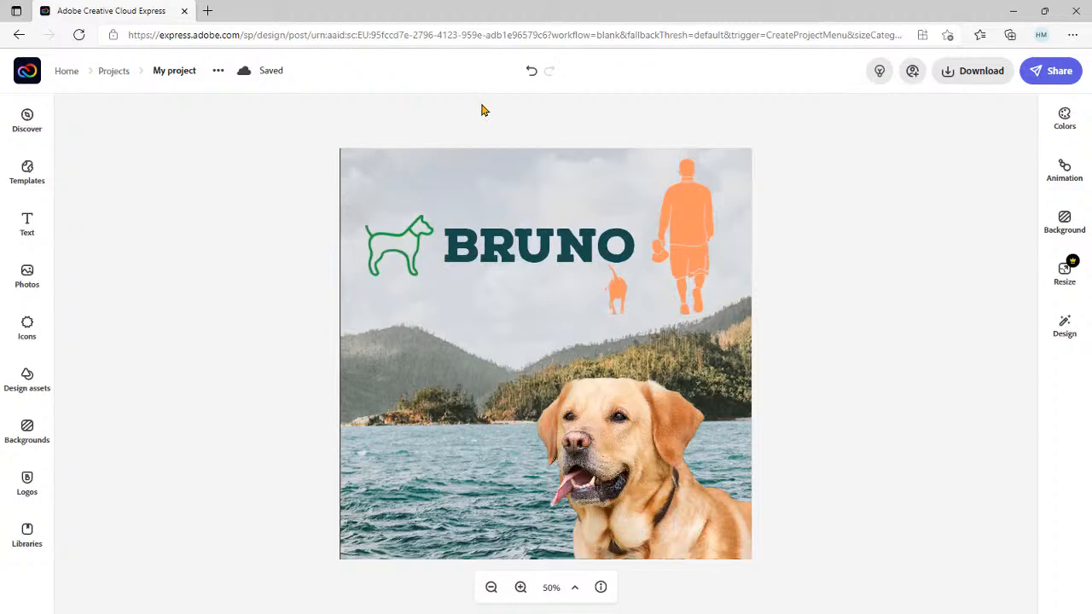
- Rename the project as Bruno and download the design as a PNG
{"action": "left_click", "coordinate": [217, 73]}
{"action": "left_click", "coordinate": [206, 132]}
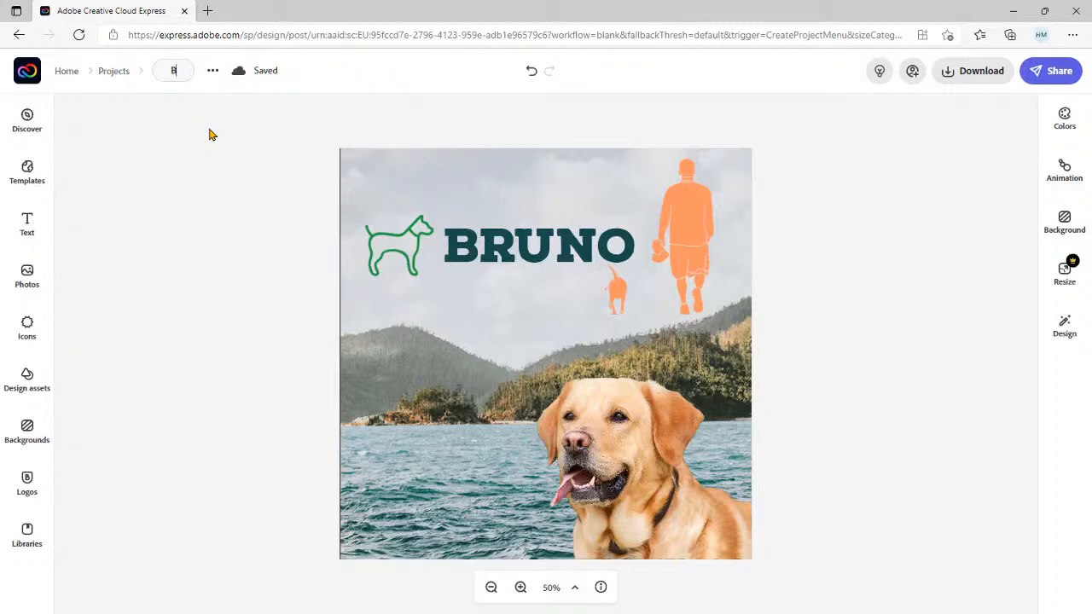
{"action": "type", "text": "Bruno"}
{"action": "key", "text": "Return"}
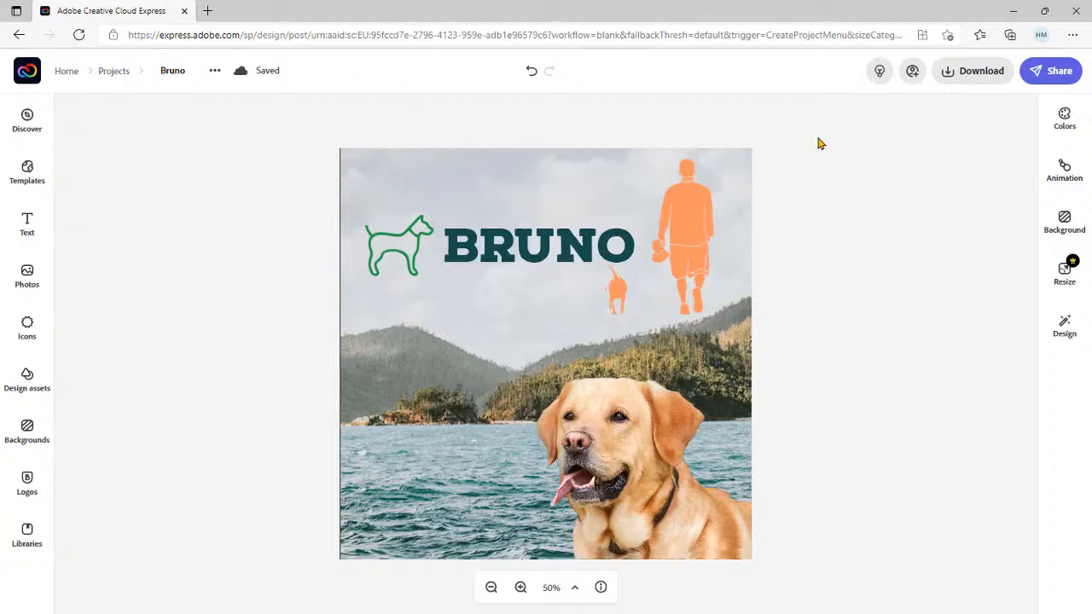
{"action": "left_click", "coordinate": [983, 76]}
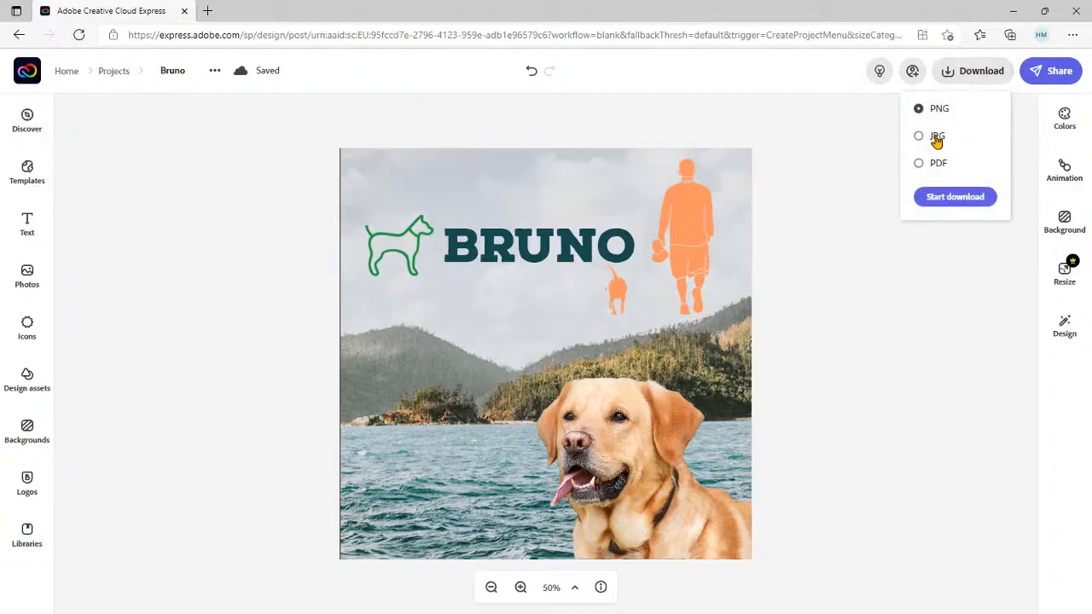
{"action": "left_click", "coordinate": [968, 201]}
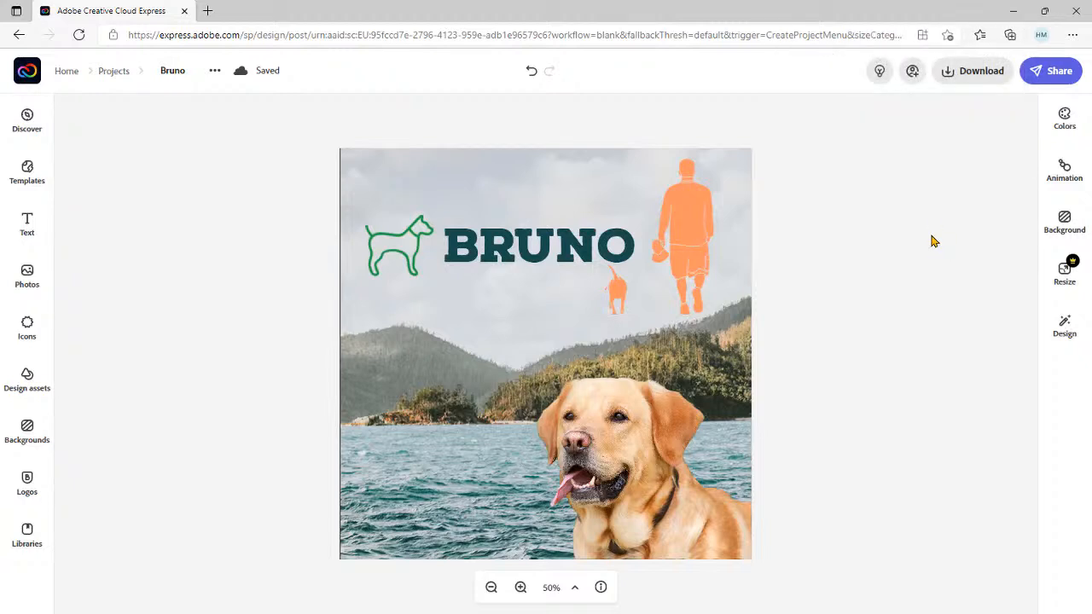
- Leave the graphic, go to the saved projects and open the National Pet Month web page for editing
{"action": "left_click", "coordinate": [21, 78]}
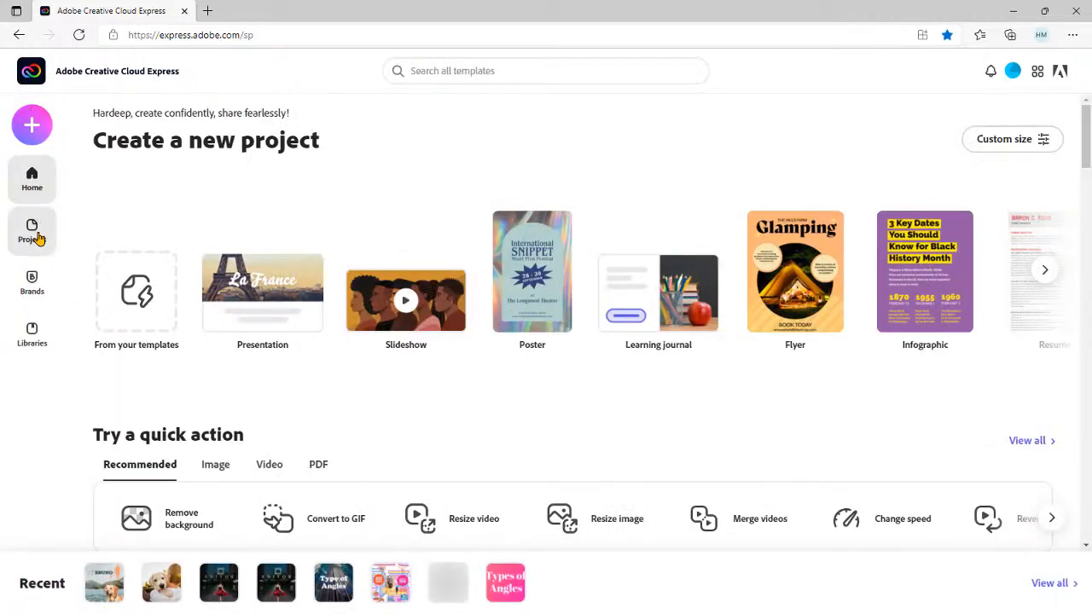
{"action": "left_click", "coordinate": [38, 239]}
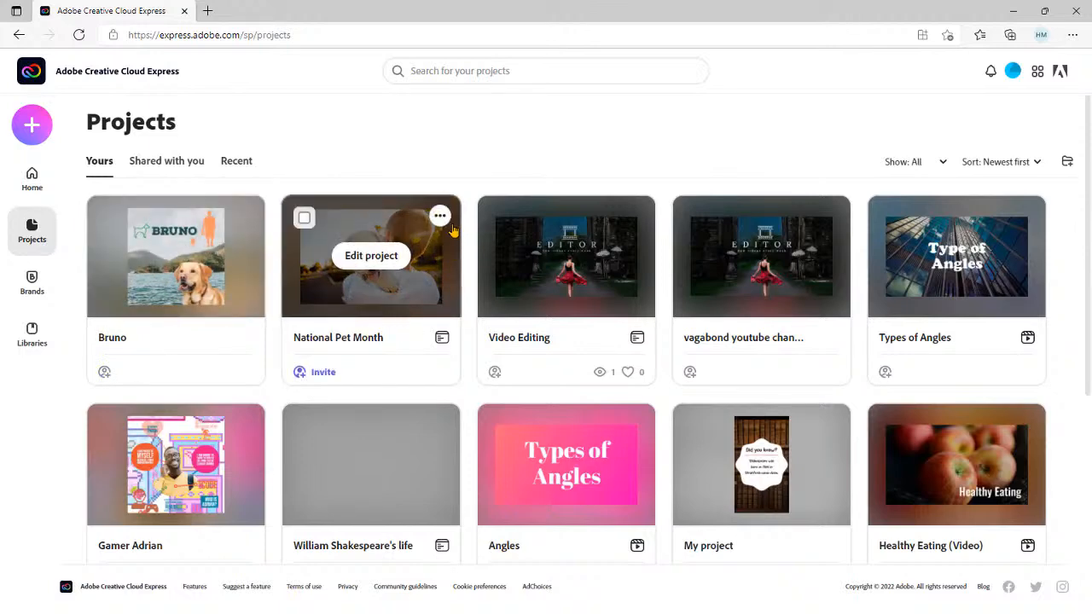
{"action": "left_click", "coordinate": [440, 220]}
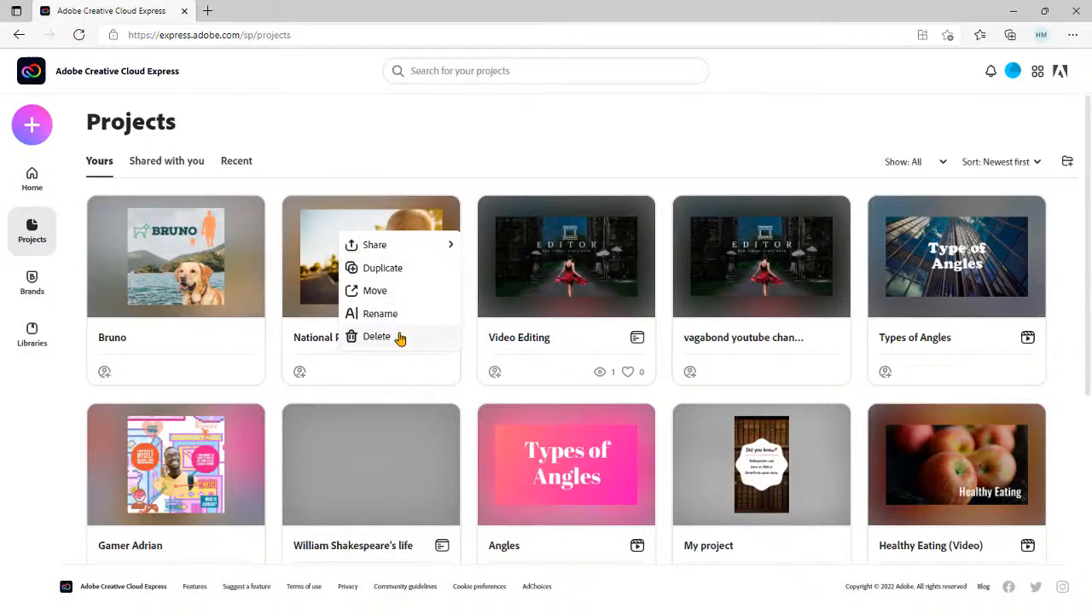
{"action": "left_click", "coordinate": [361, 253]}
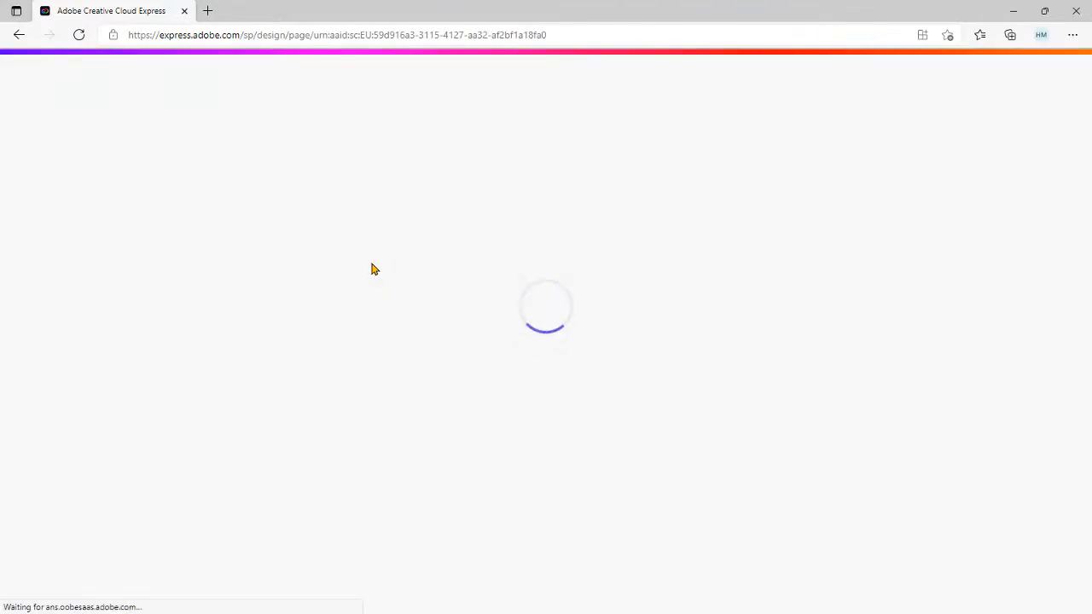
- Delete the Labrador photo with the green background from the end of the web page
{"action": "scroll", "coordinate": [626, 292], "scroll_direction": "down", "scroll_amount": 5}
{"action": "scroll", "coordinate": [567, 397], "scroll_direction": "down", "scroll_amount": 2}
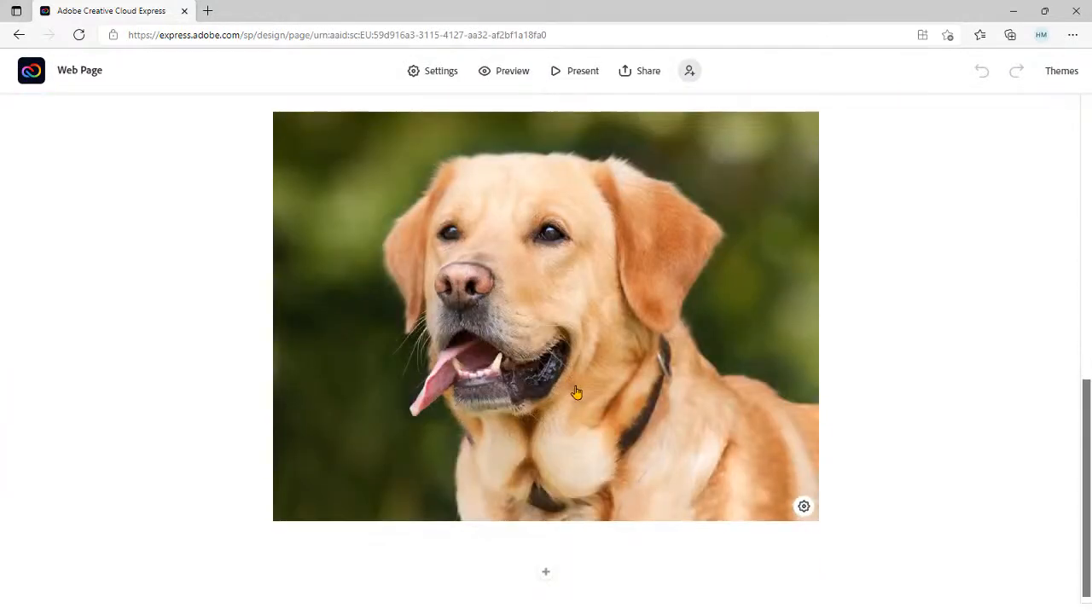
{"action": "left_click", "coordinate": [625, 314]}
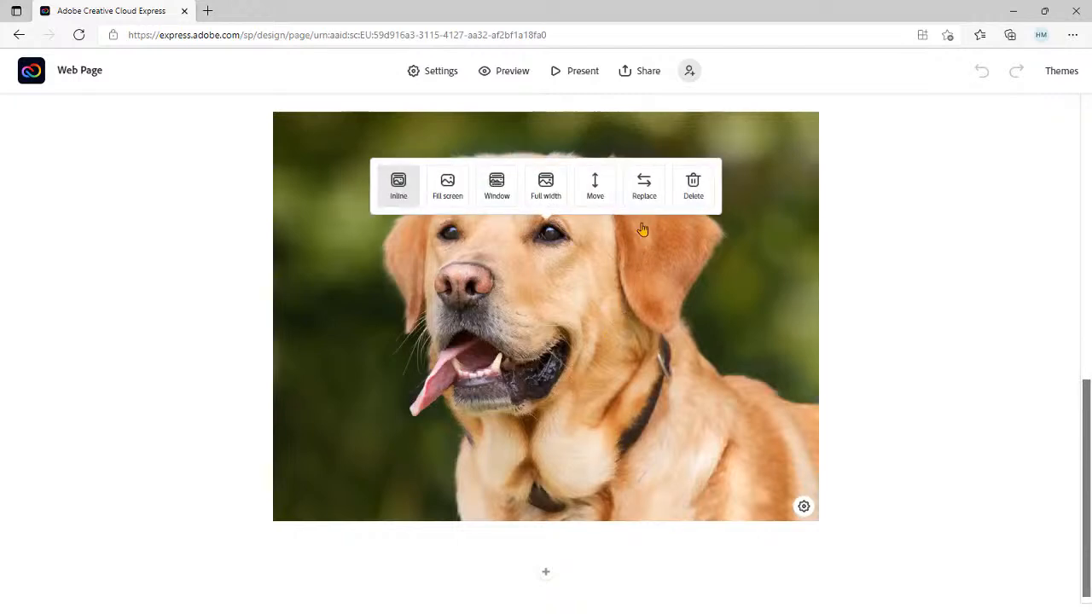
{"action": "left_click", "coordinate": [693, 184]}
- Add a photo section below the Covid-19 paragraph and upload the downloaded Bruno graphic into it
{"action": "left_click", "coordinate": [545, 566]}
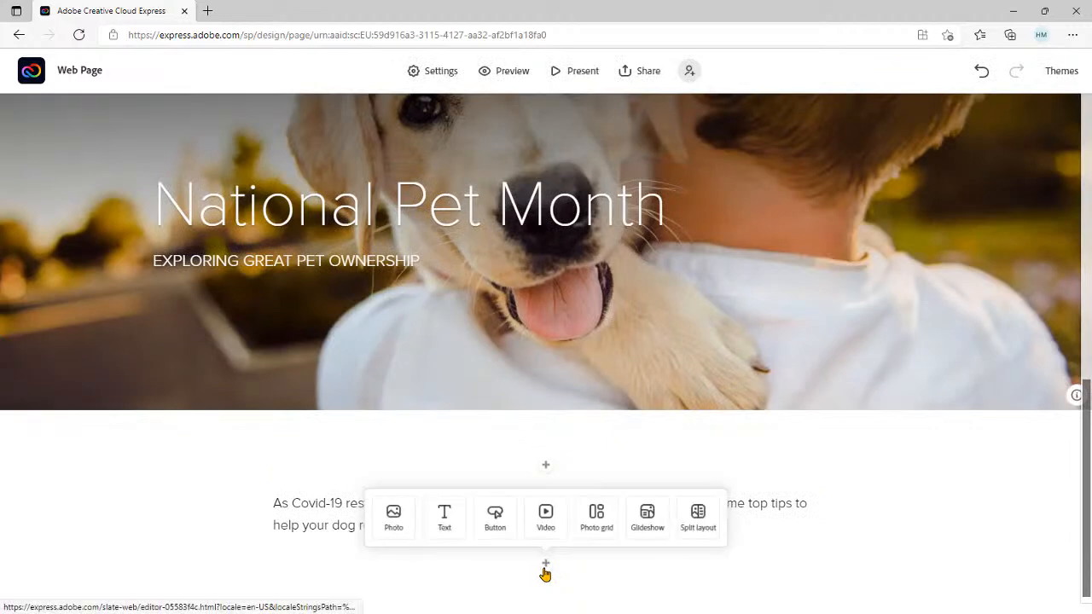
{"action": "left_click", "coordinate": [397, 520]}
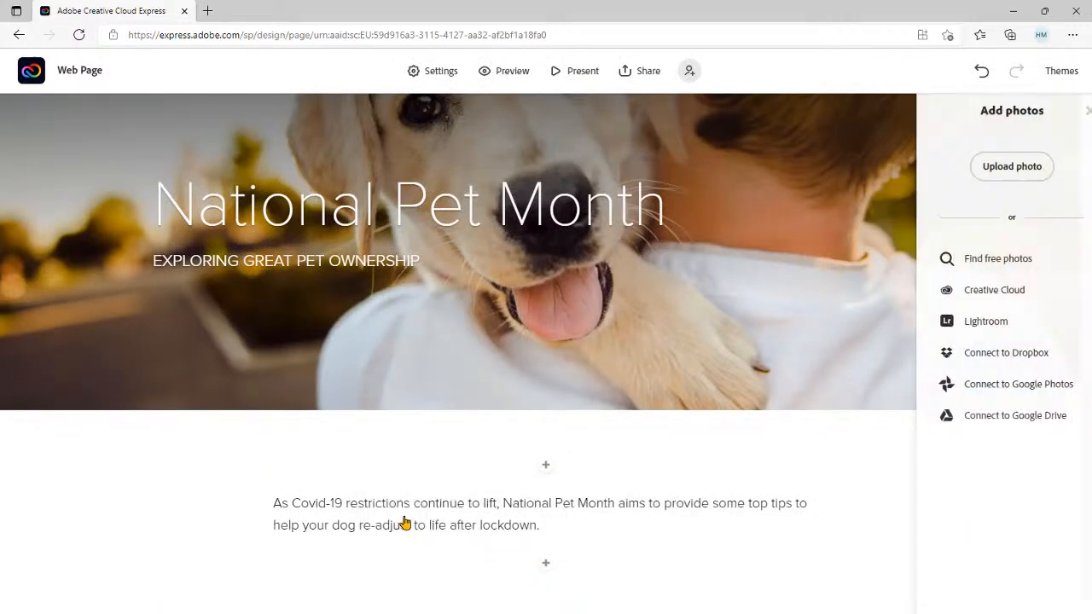
{"action": "left_click", "coordinate": [992, 177]}
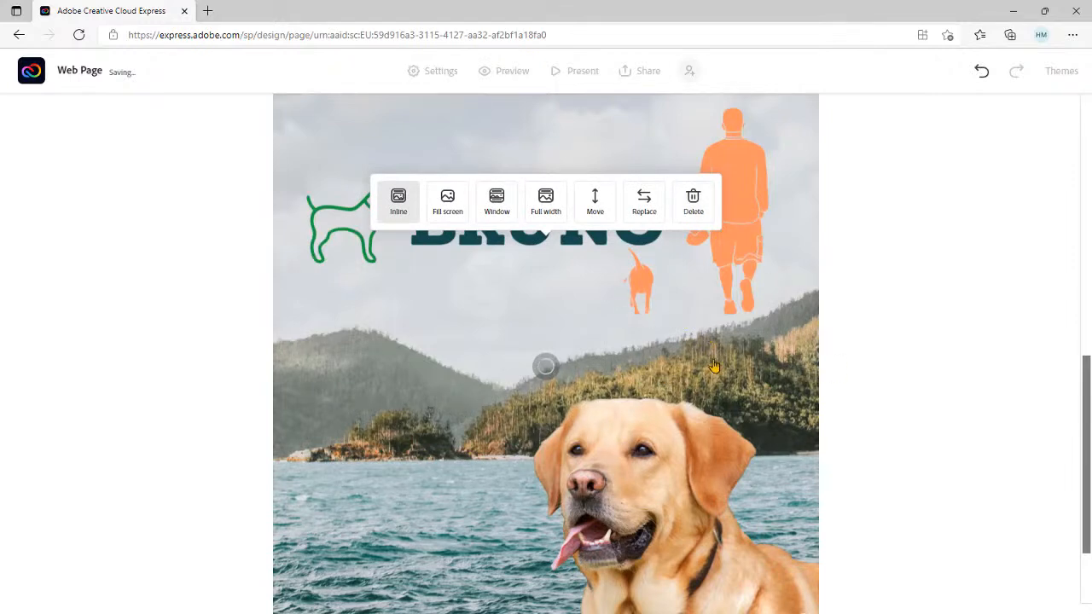
- Caption the Bruno graphic on the web page "My Lovely Bruno"
{"action": "scroll", "coordinate": [709, 355], "scroll_direction": "up", "scroll_amount": 5}
{"action": "scroll", "coordinate": [709, 349], "scroll_direction": "down", "scroll_amount": 5}
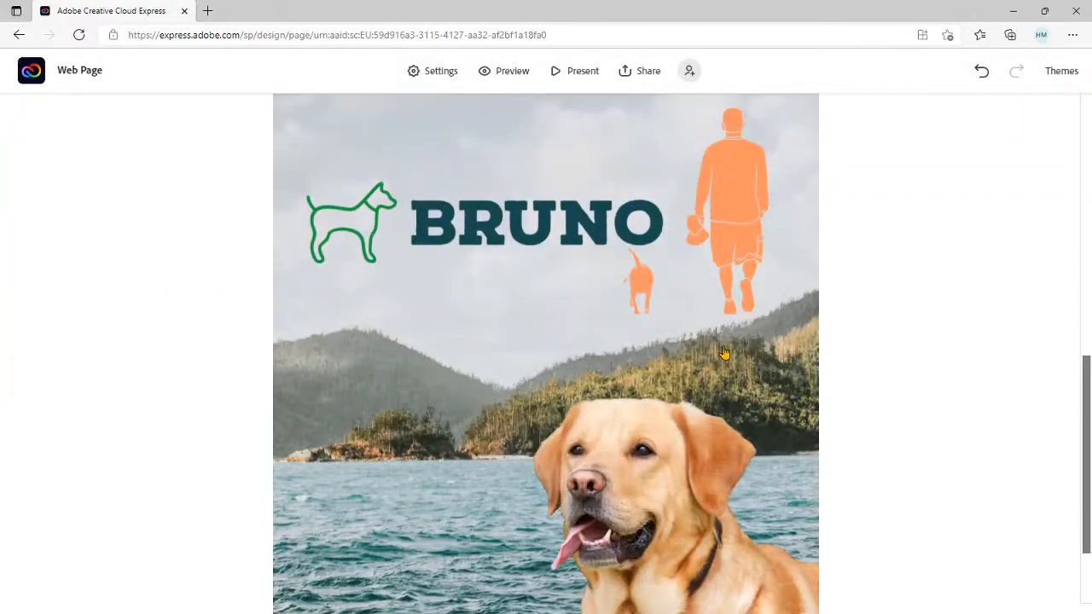
{"action": "scroll", "coordinate": [643, 374], "scroll_direction": "down", "scroll_amount": 2}
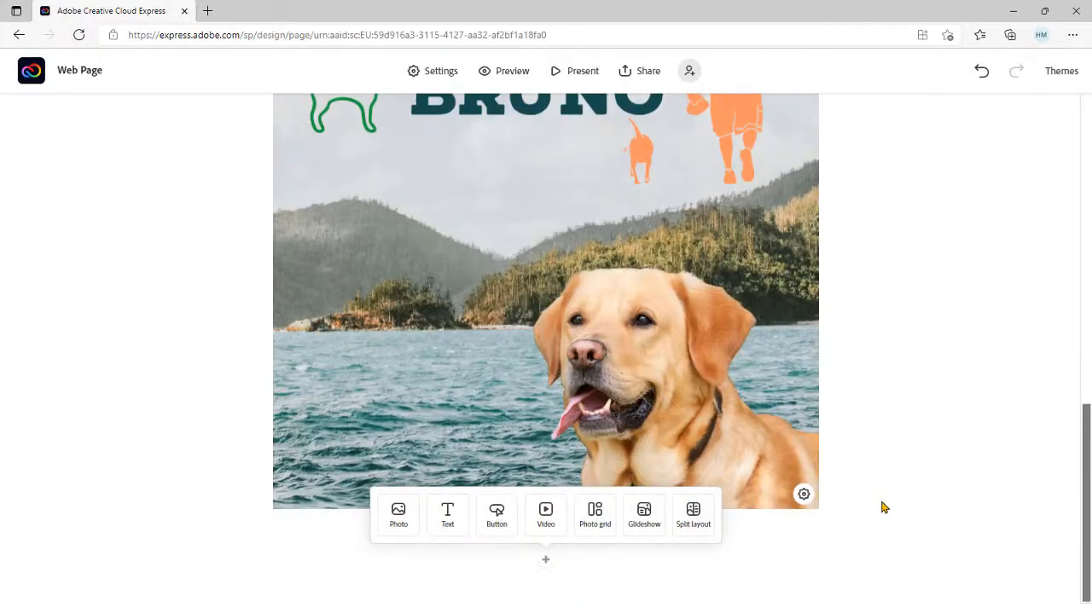
{"action": "left_click", "coordinate": [555, 525]}
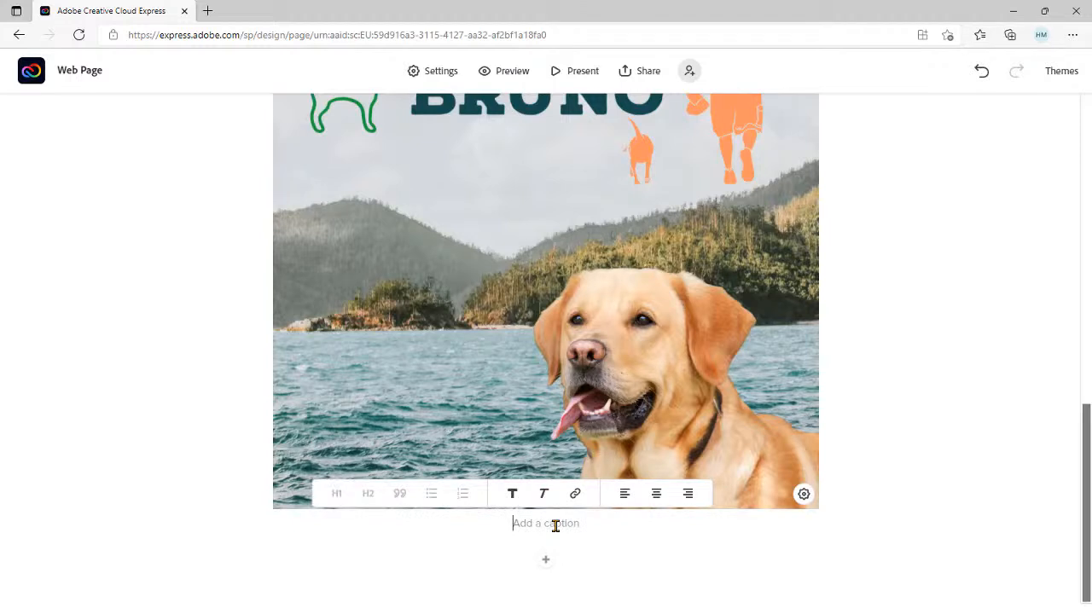
{"action": "type", "text": "My Lovel"}
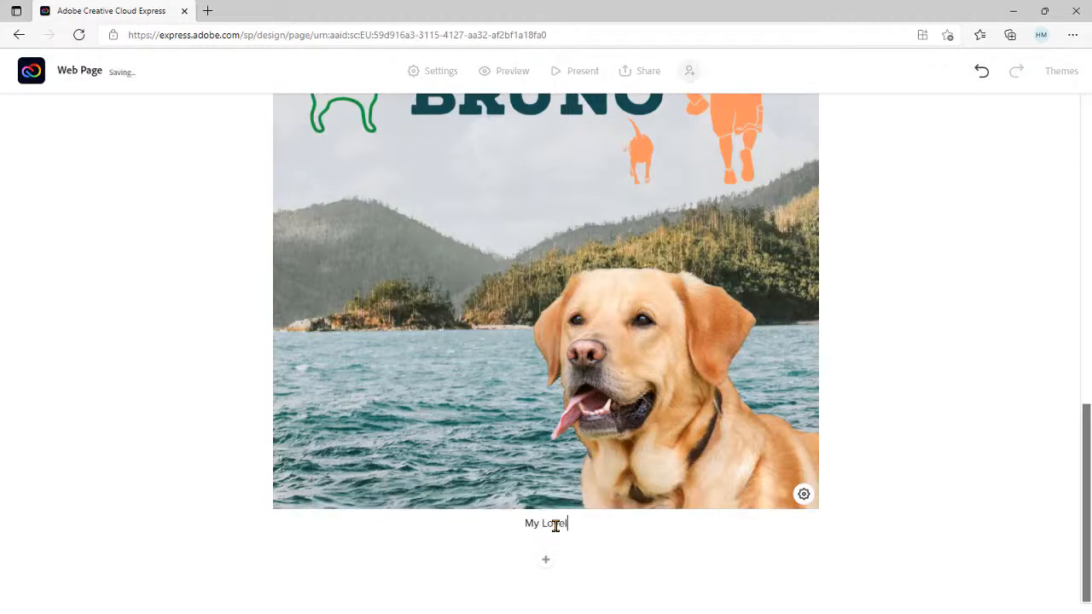
{"action": "type", "text": "y Bruno"}
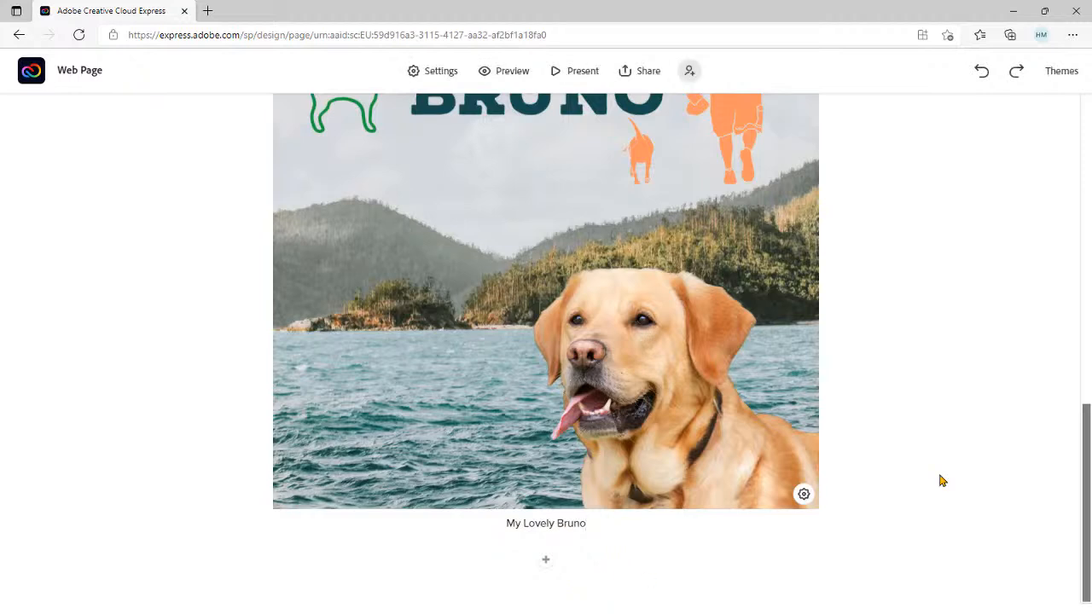
- Try adding the copied Labrador pros and cons as a text section below the Bruno graphic, and undo it
{"action": "left_click", "coordinate": [545, 565]}
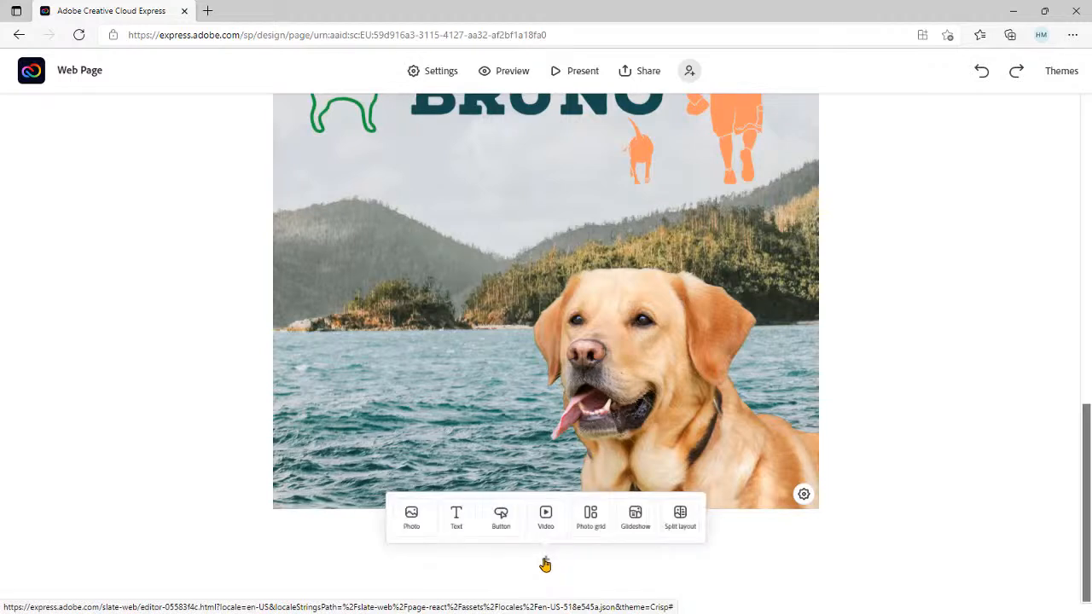
{"action": "left_click", "coordinate": [448, 515]}
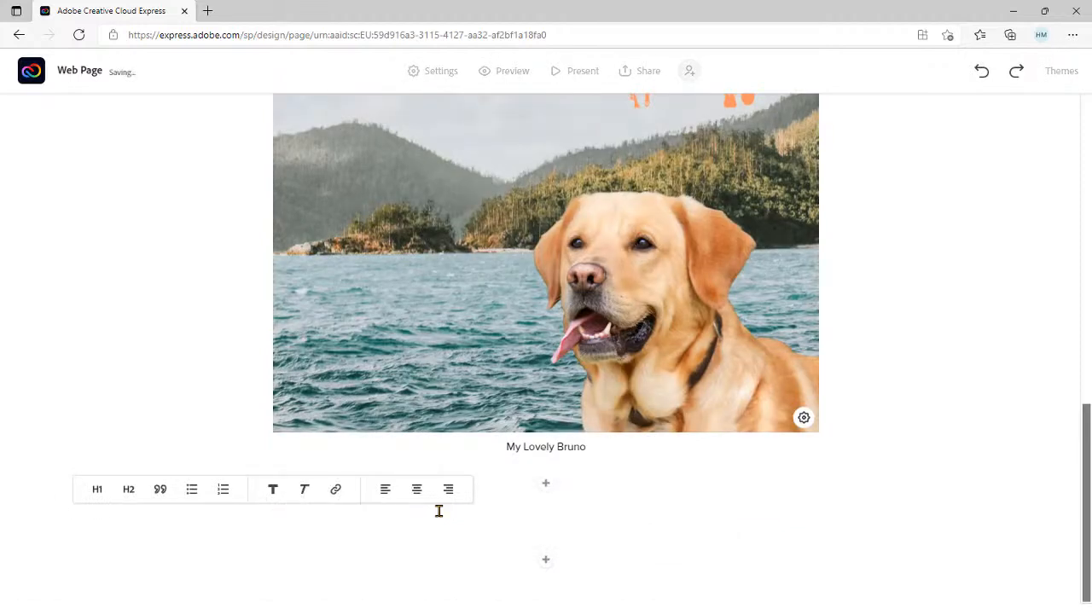
{"action": "key", "text": "alt+Tab"}
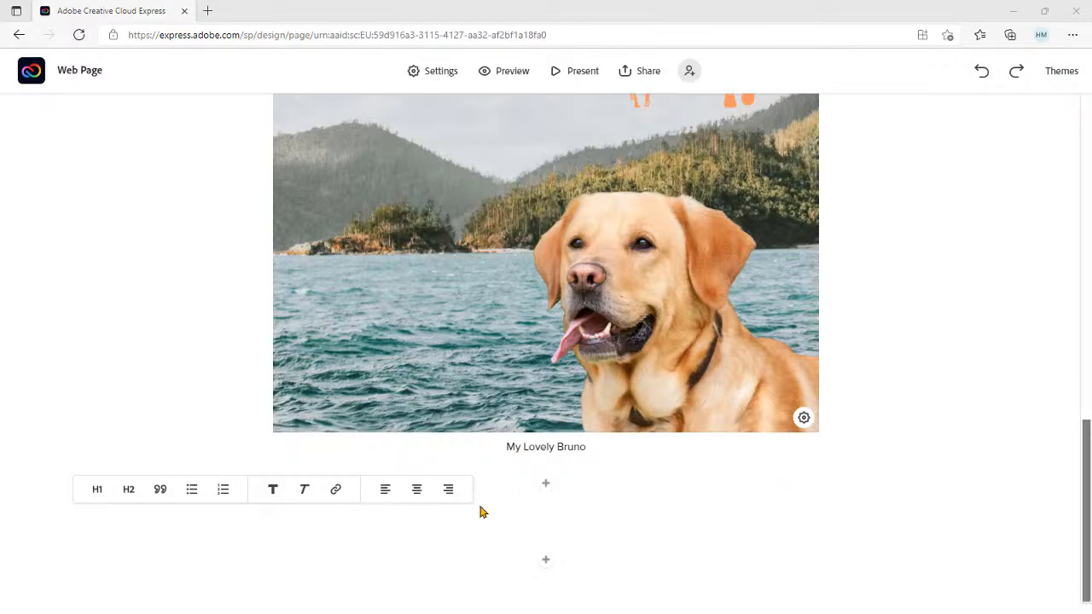
{"action": "left_click", "coordinate": [511, 509]}
{"action": "left_click", "coordinate": [546, 564]}
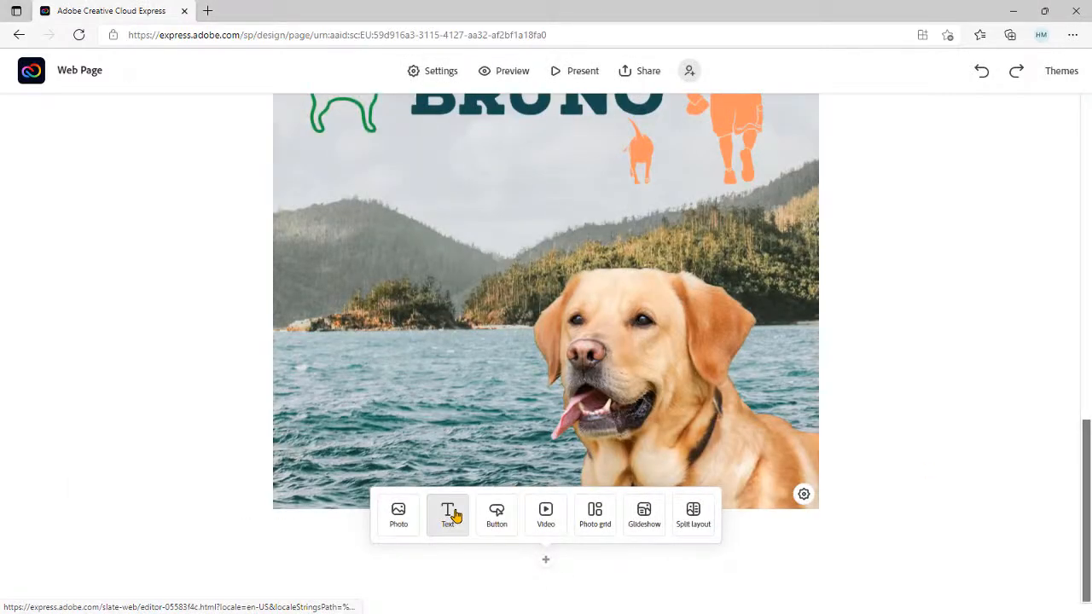
{"action": "left_click", "coordinate": [448, 516]}
{"action": "type", "text": "Pros Labs make wonderful family pets and have an affinity with children Great around other dogs and animals because Labs are social by nature Cons Labs need a ton of mental stimulation and daily exercise They shed copiously throughout the year"}
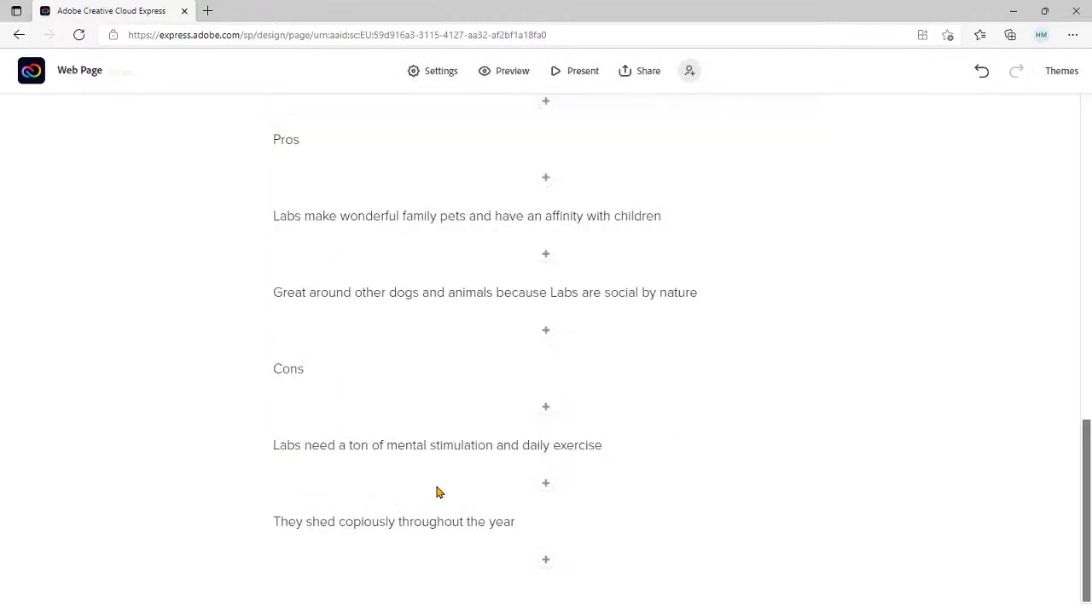
{"action": "scroll", "coordinate": [454, 452], "scroll_direction": "up", "scroll_amount": 1}
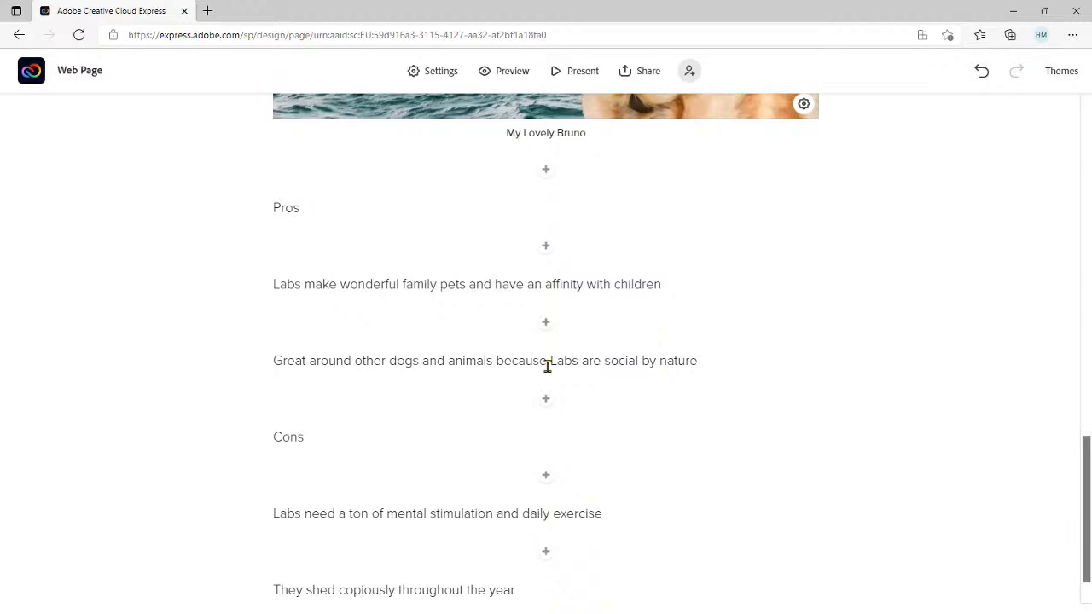
{"action": "key", "text": "ctrl+z"}
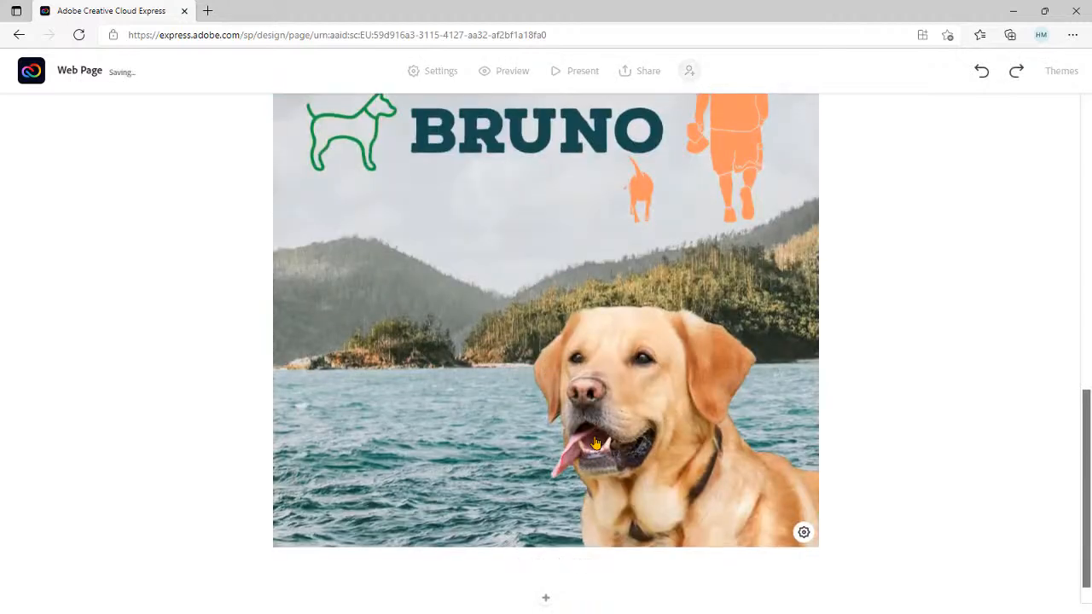
- Insert a split layout below the Bruno graphic and paste the Labrador pros and cons as text beside its image area
{"action": "scroll", "coordinate": [595, 443], "scroll_direction": "down", "scroll_amount": 1}
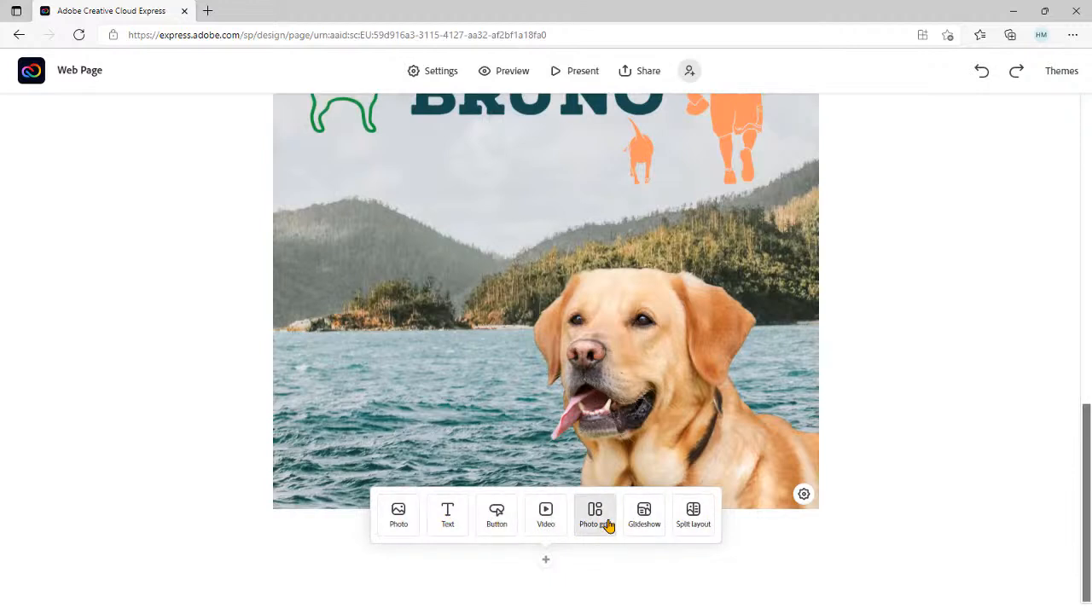
{"action": "left_click", "coordinate": [694, 516]}
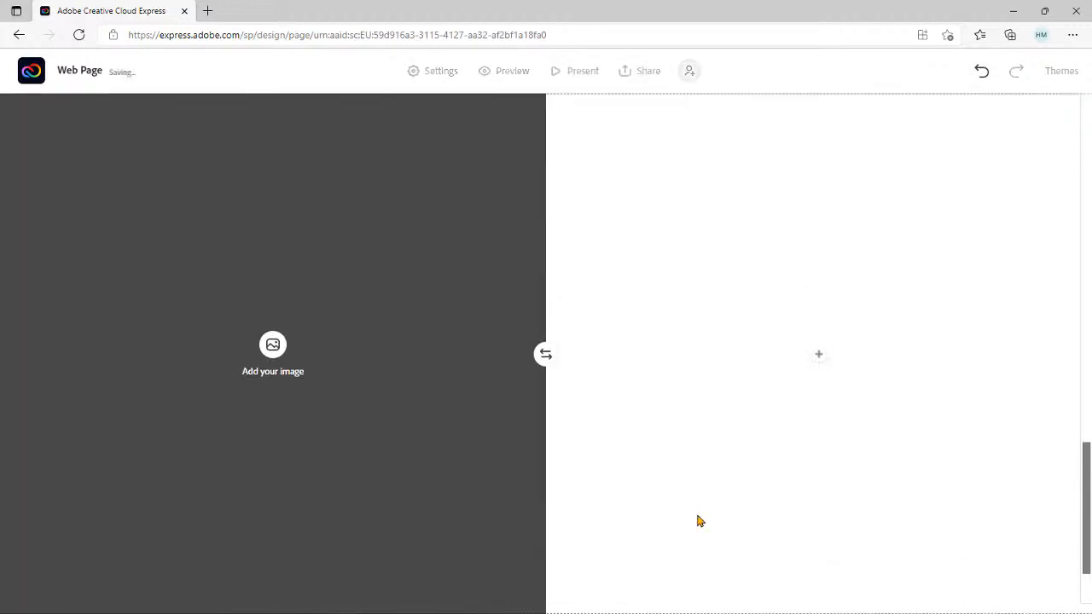
{"action": "left_click", "coordinate": [817, 355]}
{"action": "left_click", "coordinate": [795, 314]}
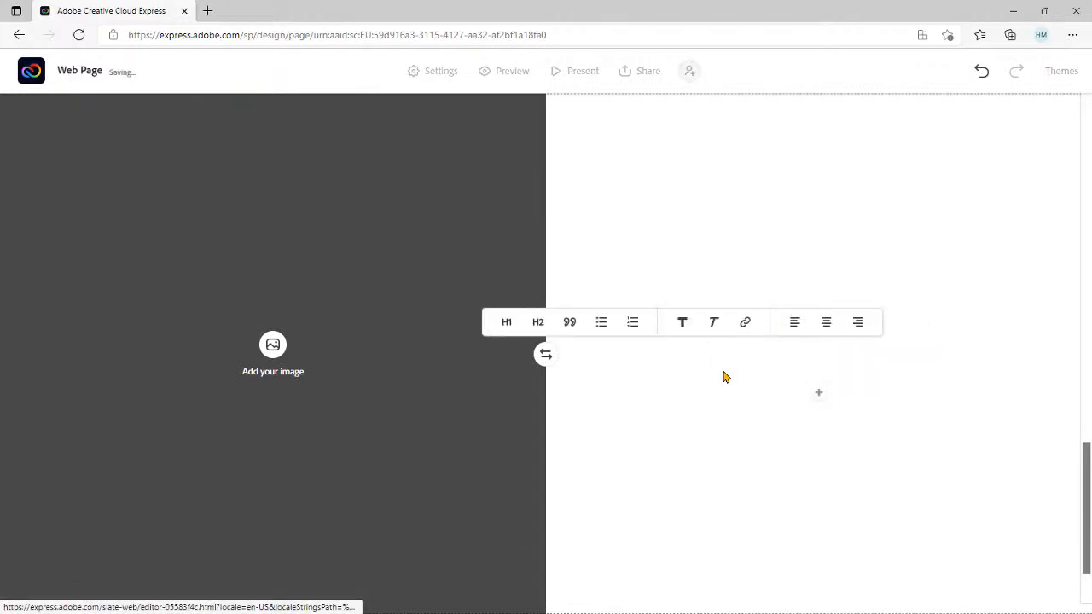
{"action": "key", "text": "ctrl+v"}
{"action": "scroll", "coordinate": [743, 292], "scroll_direction": "up", "scroll_amount": 1}
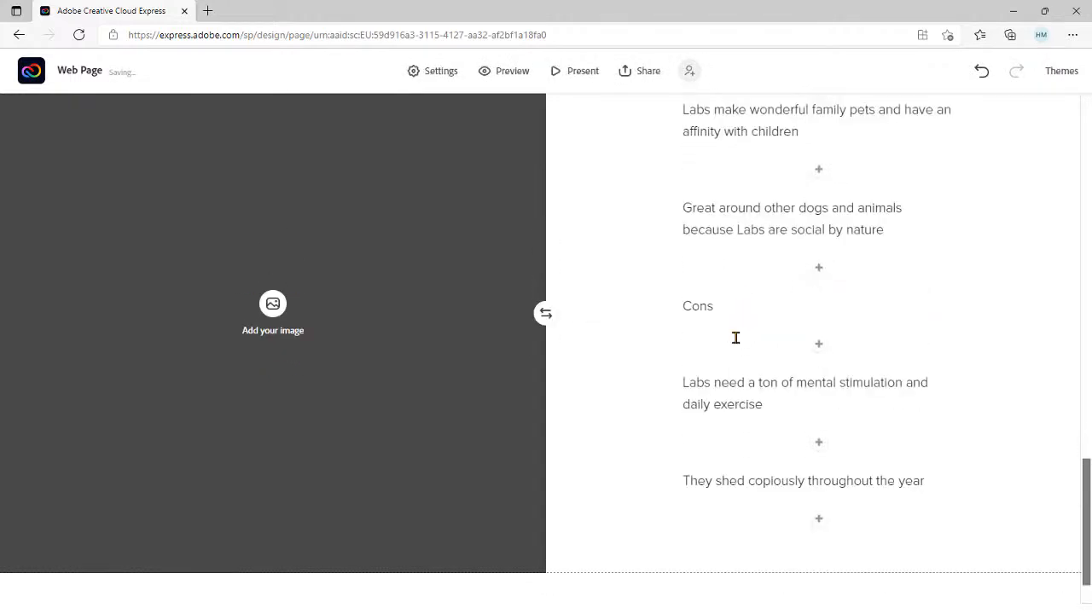
{"action": "scroll", "coordinate": [758, 255], "scroll_direction": "up", "scroll_amount": 1}
{"action": "scroll", "coordinate": [759, 320], "scroll_direction": "up", "scroll_amount": 1}
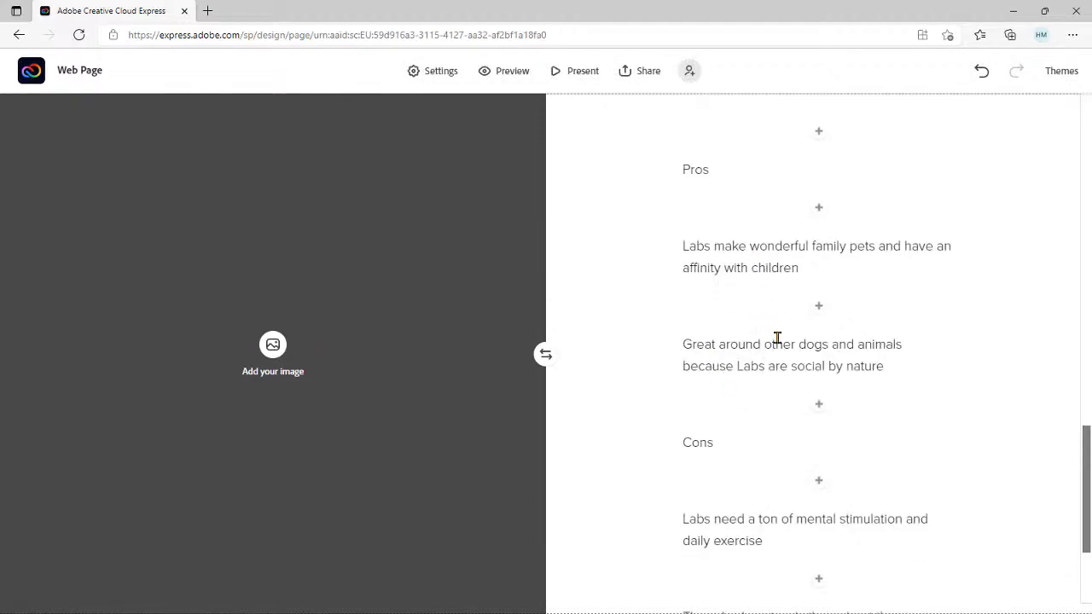
- Fill the split layout's image area with the question-mark weighing scale photo from a free photo search for "balance"
{"action": "scroll", "coordinate": [781, 354], "scroll_direction": "up", "scroll_amount": 2}
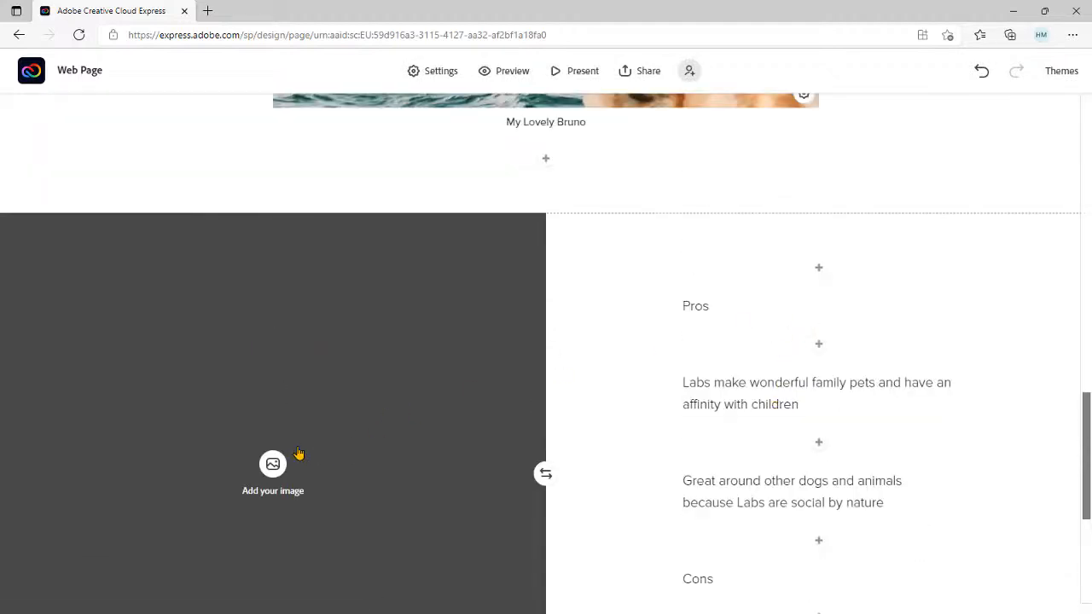
{"action": "scroll", "coordinate": [762, 472], "scroll_direction": "down", "scroll_amount": 2}
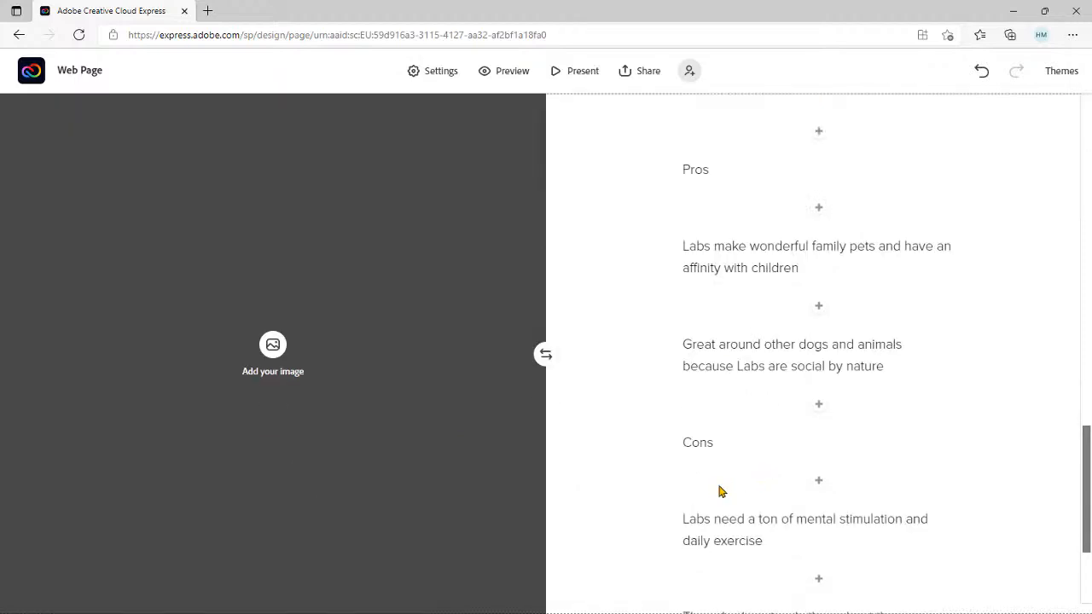
{"action": "scroll", "coordinate": [772, 447], "scroll_direction": "up", "scroll_amount": 1}
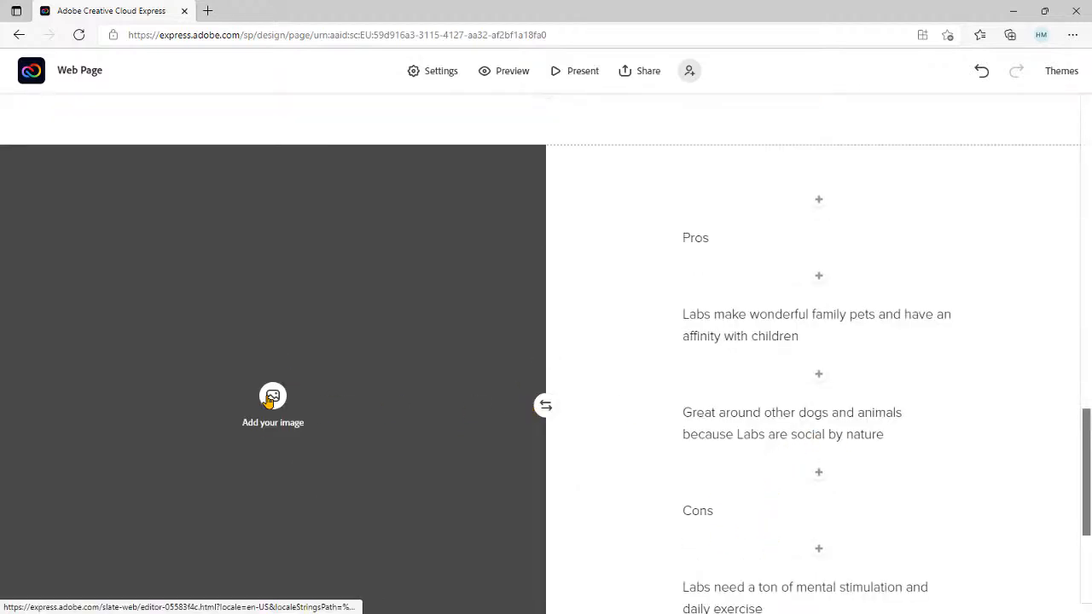
{"action": "left_click", "coordinate": [271, 399]}
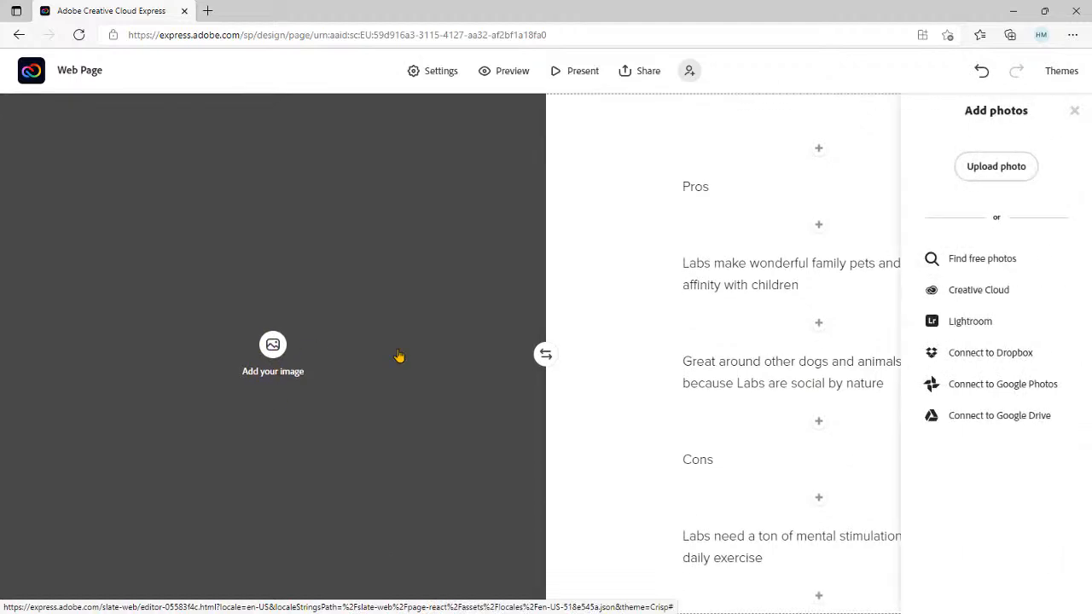
{"action": "left_click", "coordinate": [1007, 266]}
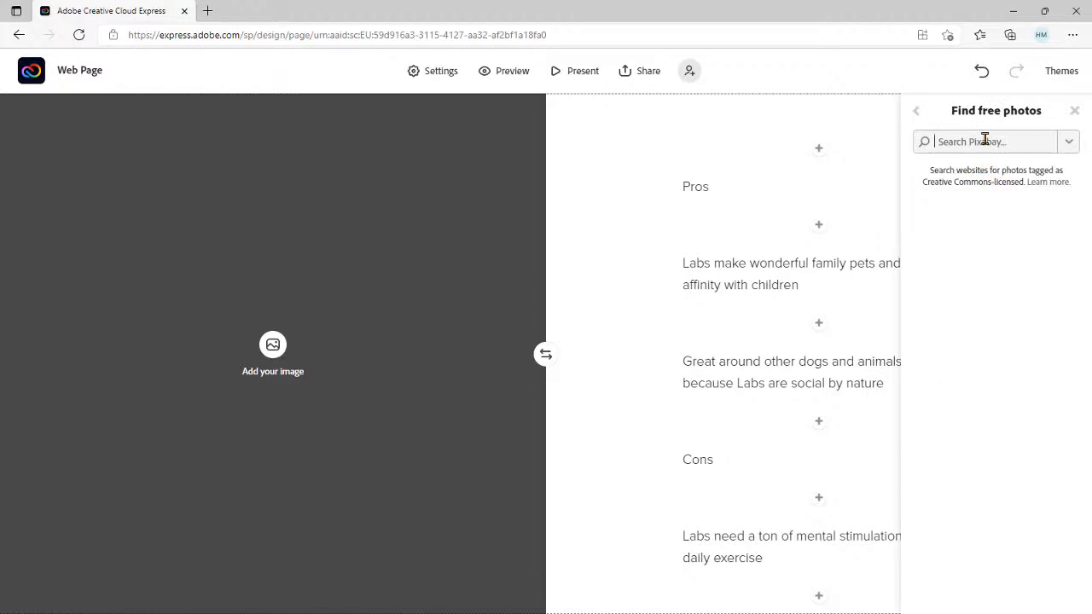
{"action": "type", "text": "g"}
{"action": "key", "text": "BackSpace"}
{"action": "key", "text": "BackSpace"}
{"action": "key", "text": "BackSpace"}
{"action": "type", "text": "balance"}
{"action": "key", "text": "Return"}
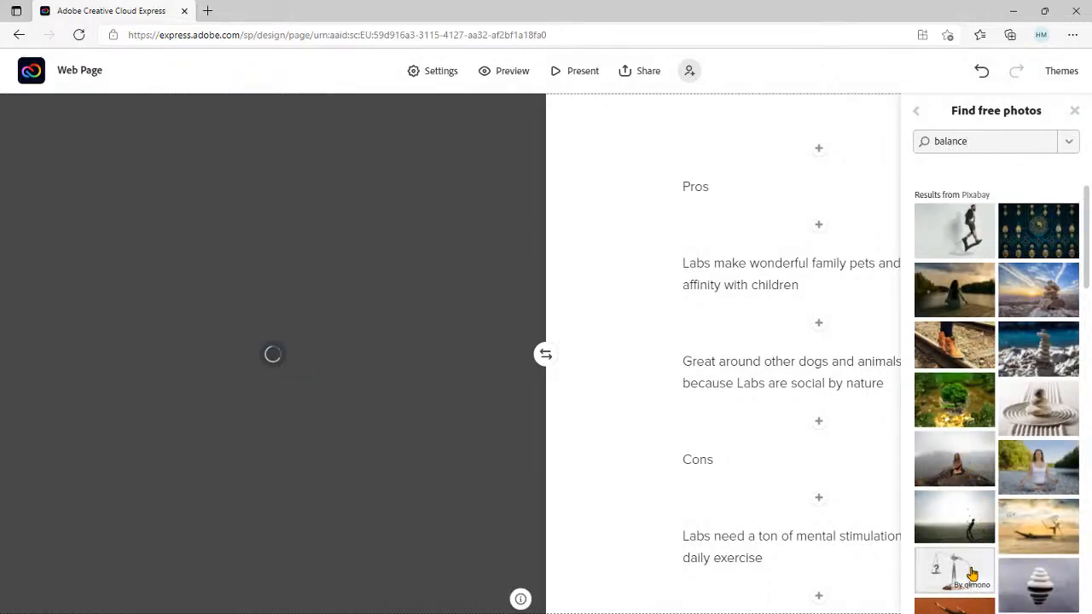
{"action": "left_click", "coordinate": [971, 569]}
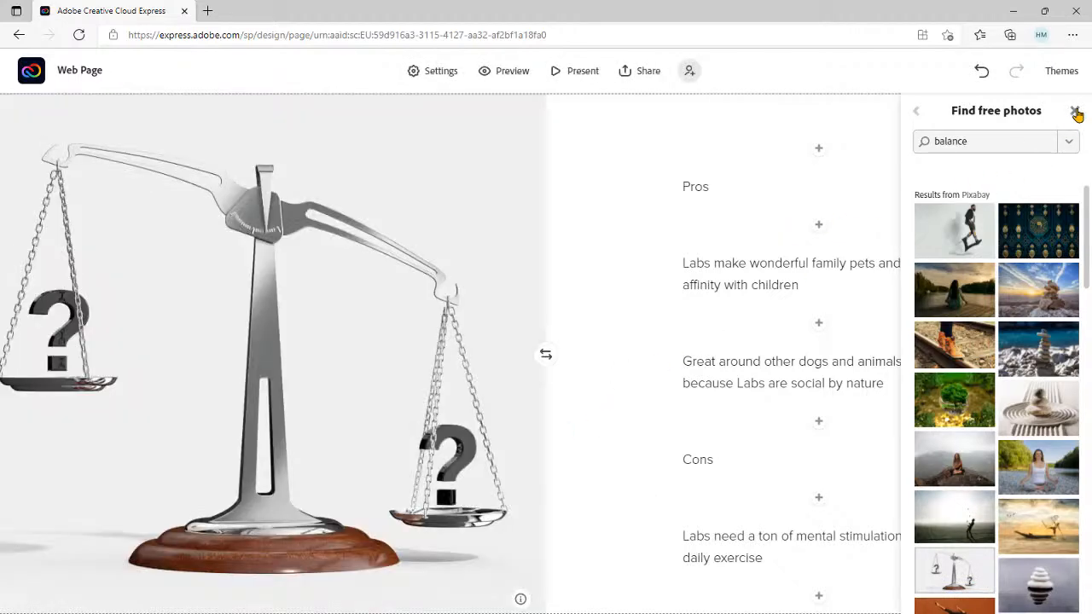
{"action": "left_click", "coordinate": [1074, 111]}
- Add the line "Pros and Cons for having a Labrador Retriever" as its own paragraph above "Pros" in the split layout
{"action": "scroll", "coordinate": [576, 366], "scroll_direction": "up", "scroll_amount": 6}
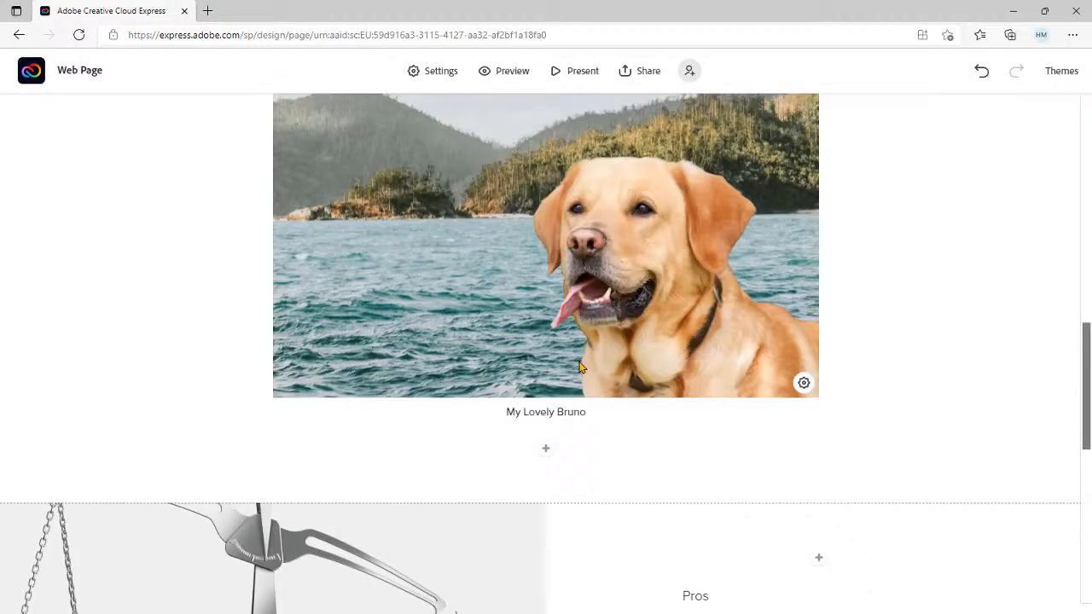
{"action": "scroll", "coordinate": [629, 395], "scroll_direction": "down", "scroll_amount": 5}
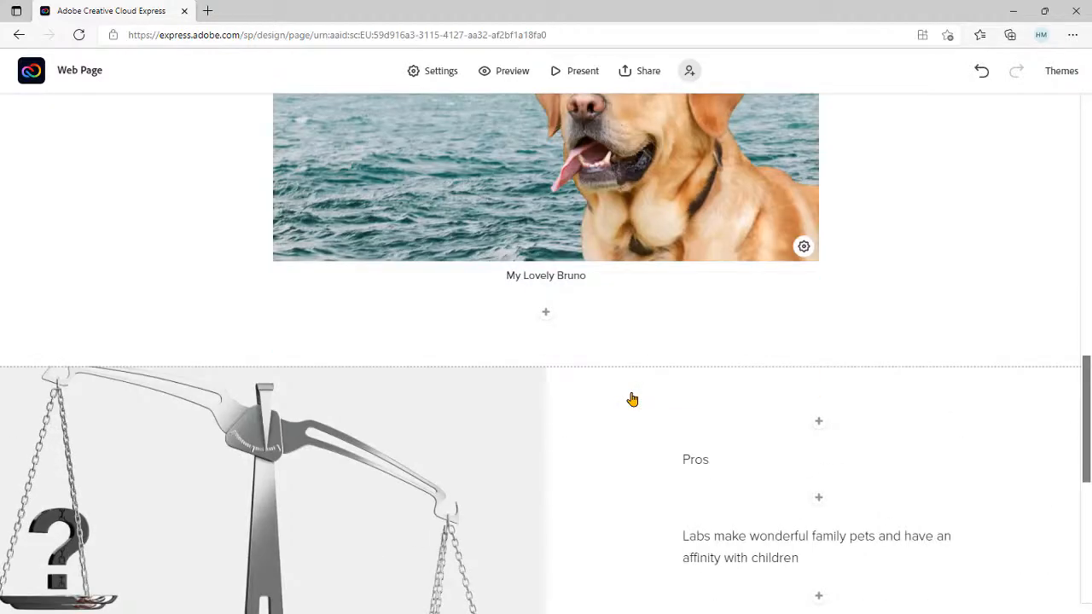
{"action": "scroll", "coordinate": [632, 400], "scroll_direction": "down", "scroll_amount": 3}
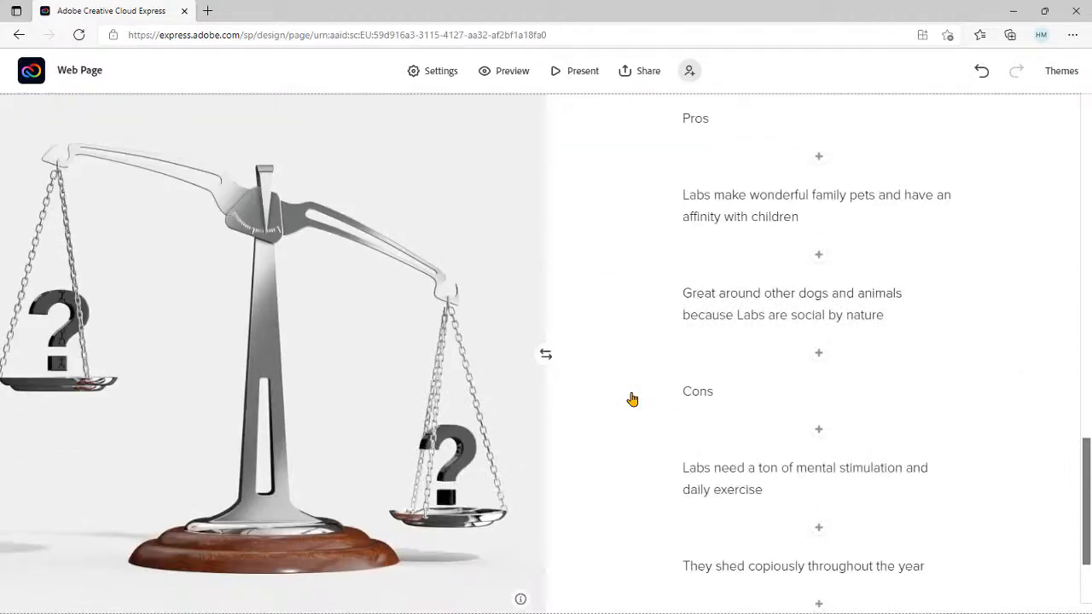
{"action": "scroll", "coordinate": [632, 399], "scroll_direction": "up", "scroll_amount": 3}
{"action": "left_click", "coordinate": [711, 322]}
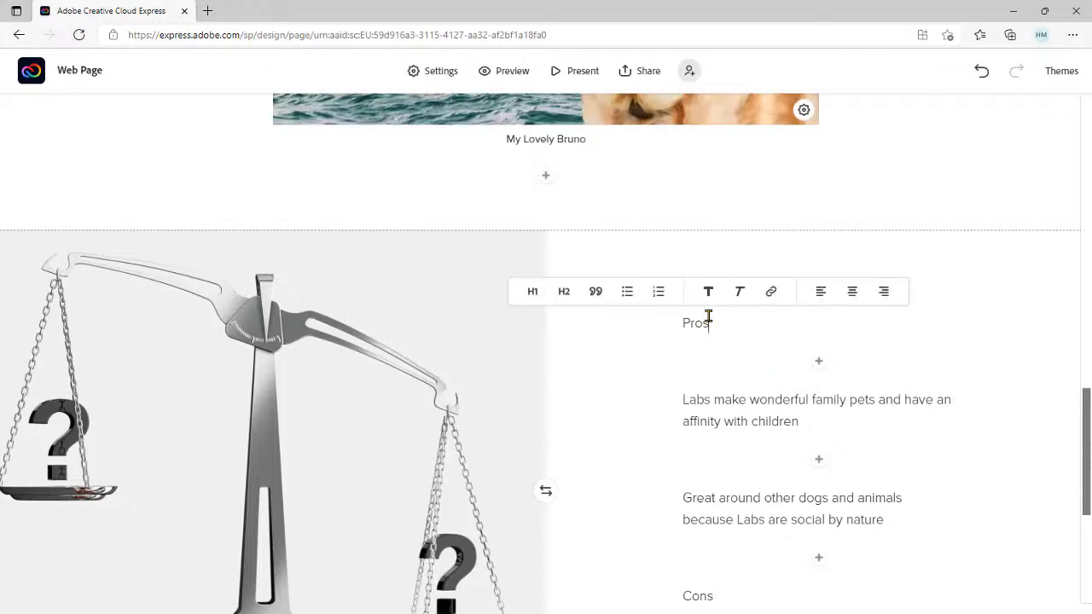
{"action": "left_click", "coordinate": [683, 323]}
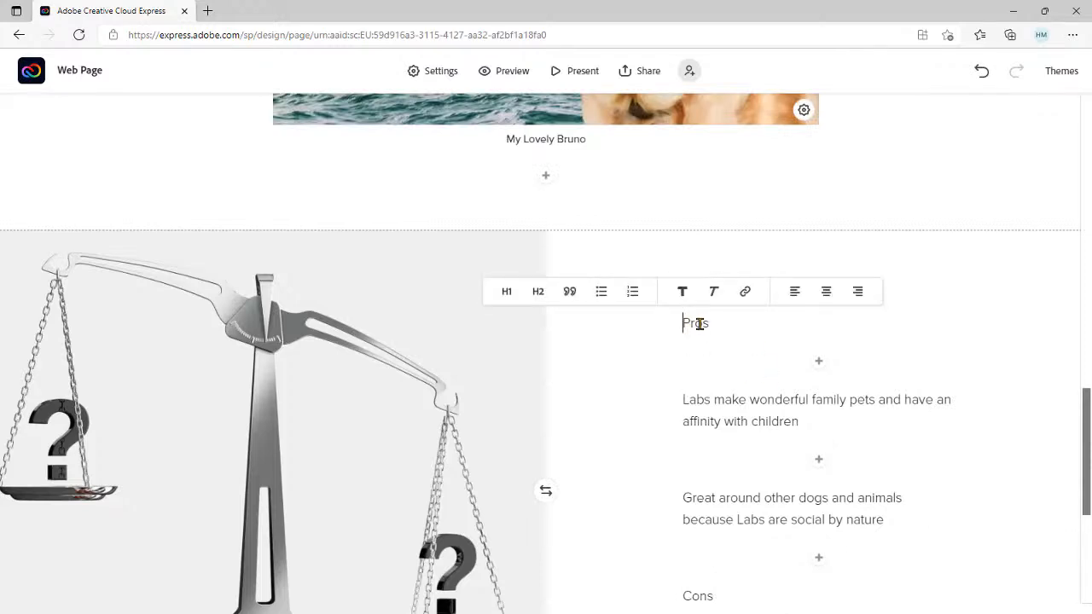
{"action": "type", "text": "Pros and "}
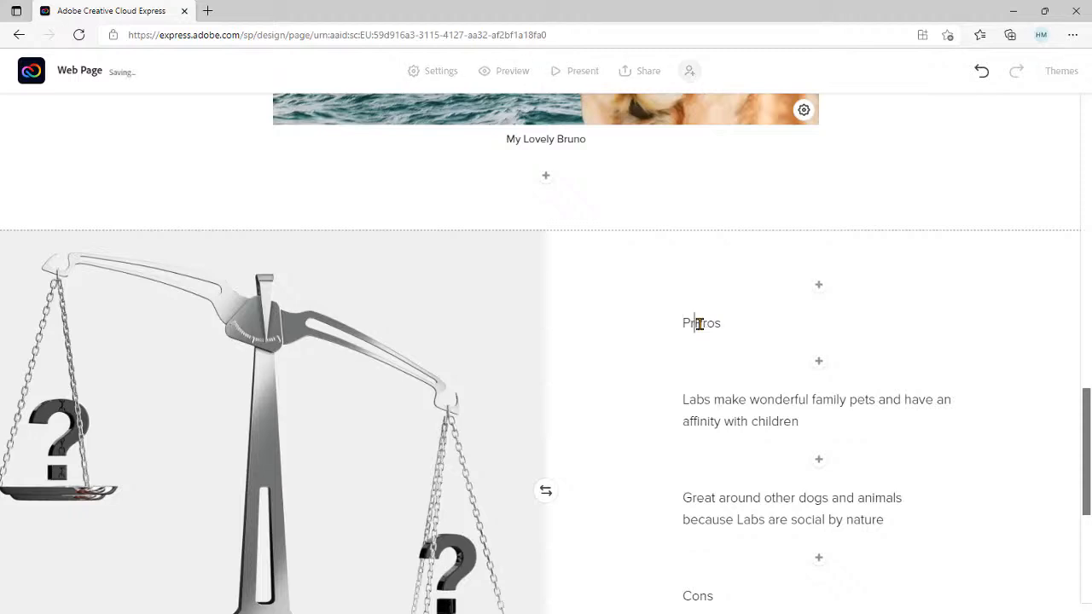
{"action": "type", "text": "Cons for having a Pros"}
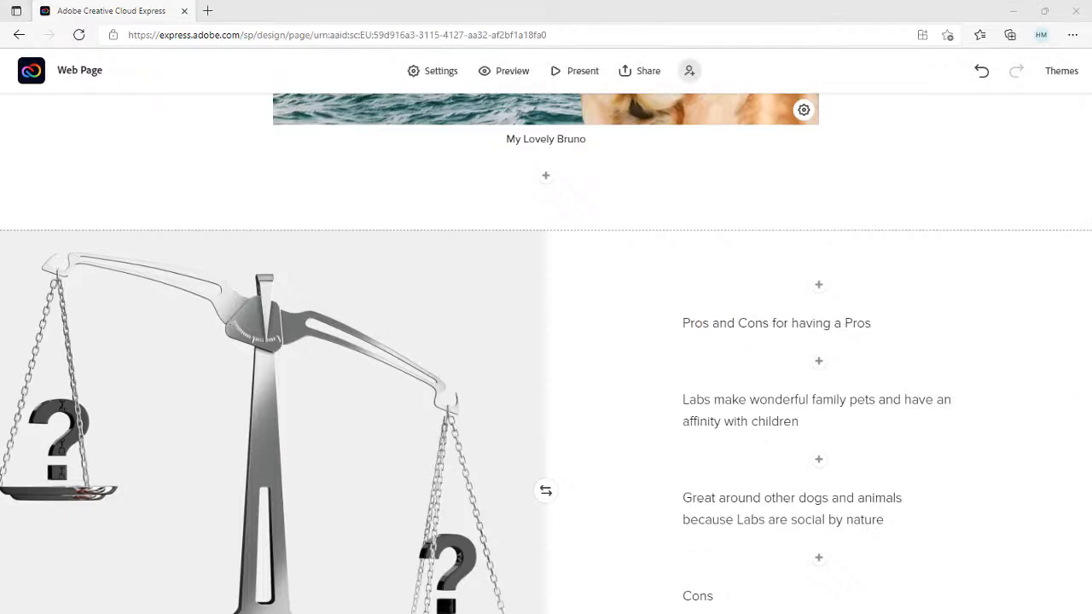
{"action": "left_click", "coordinate": [846, 322]}
{"action": "type", "text": "Labrador Retriever"}
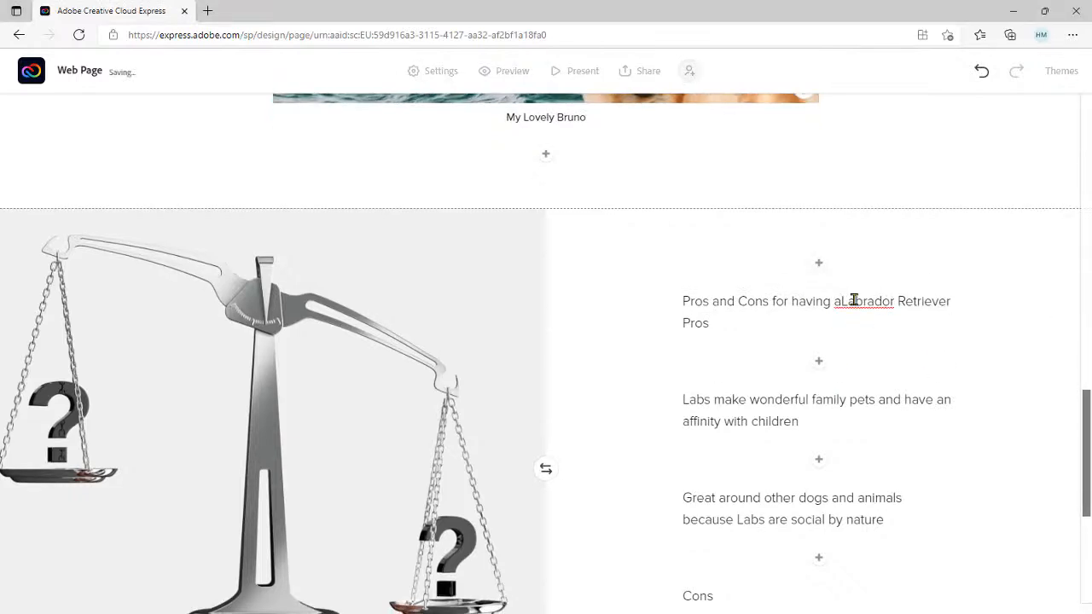
{"action": "left_click", "coordinate": [844, 301]}
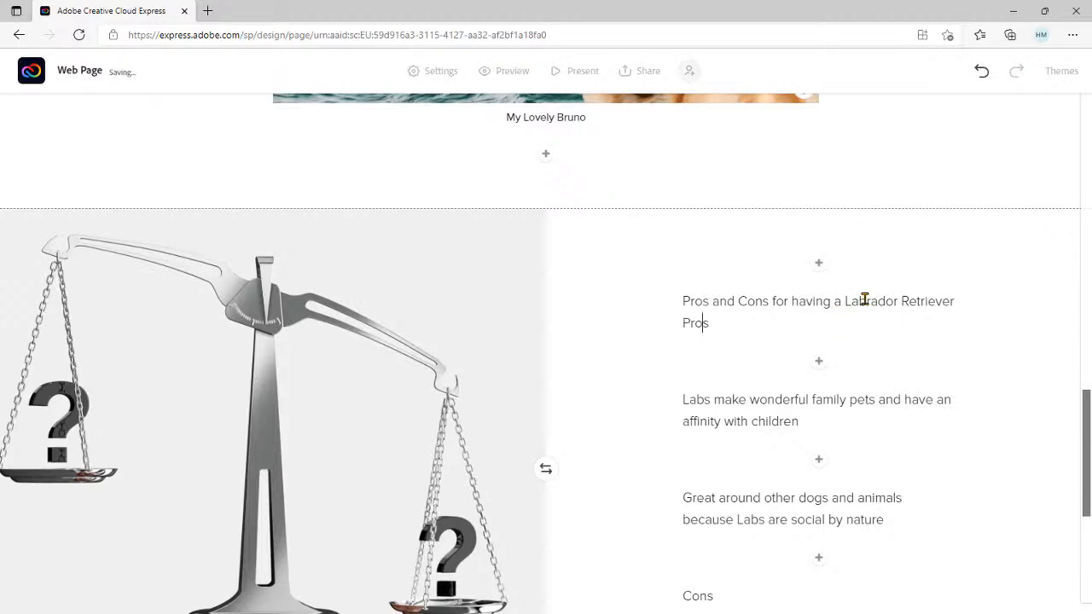
{"action": "key", "text": "Home"}
{"action": "key", "text": "Return"}
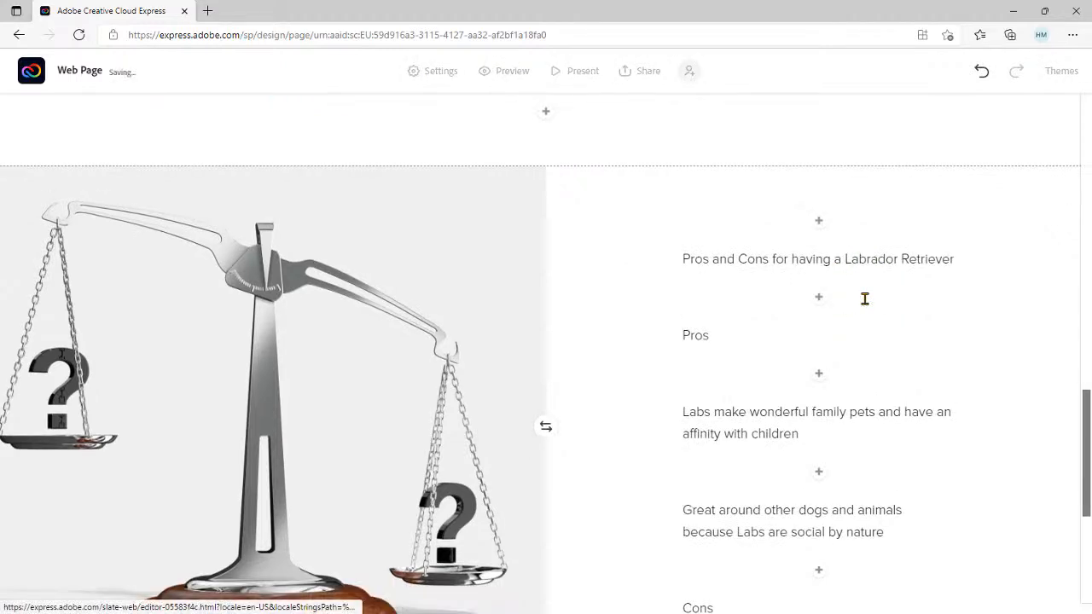
- Format the line "Pros and Cons for having a Labrador Retriever" as an H2 heading
{"action": "left_click", "coordinate": [754, 260]}
{"action": "left_click_drag", "start_coordinate": [954, 259], "coordinate": [680, 263]}
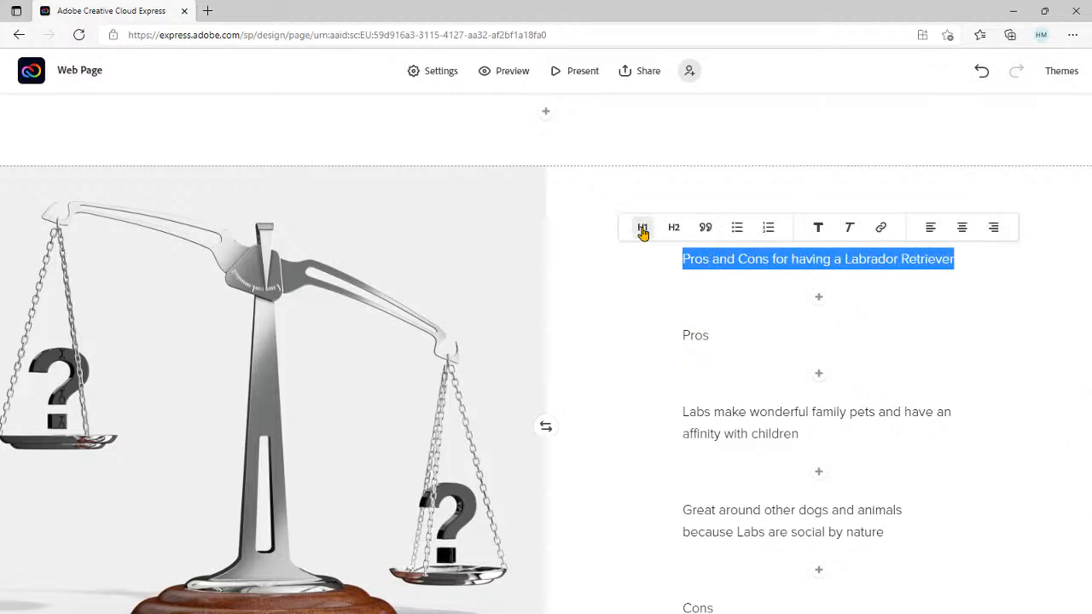
{"action": "left_click", "coordinate": [642, 225]}
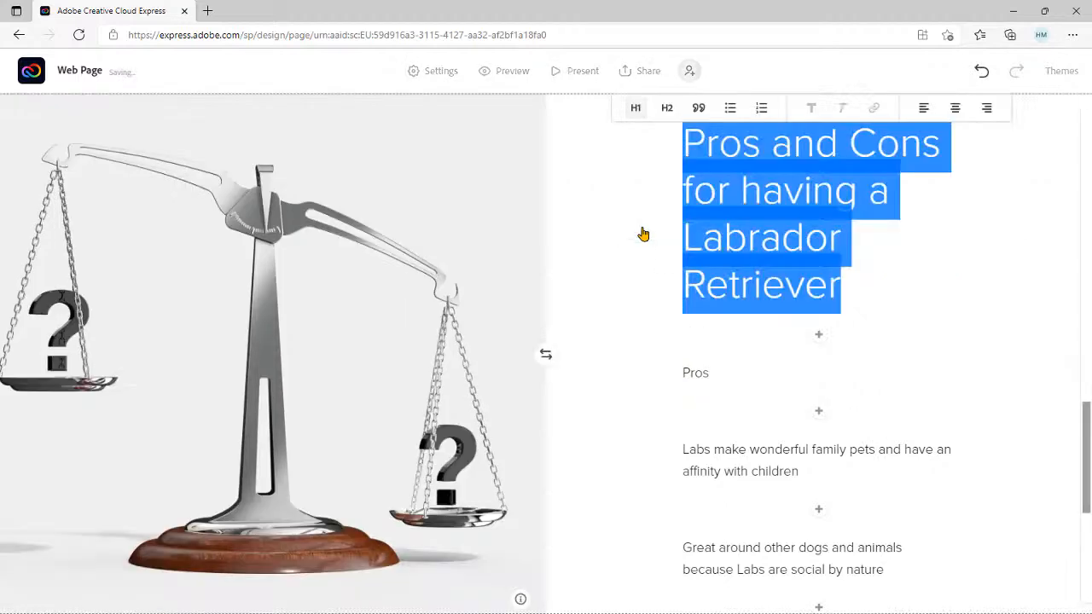
{"action": "left_click", "coordinate": [666, 114]}
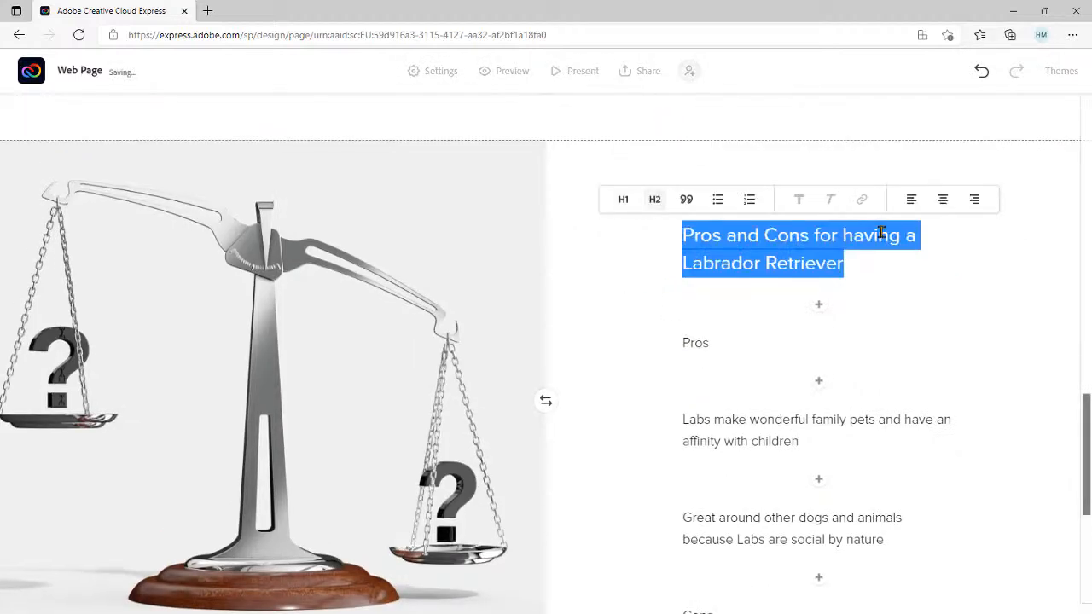
{"action": "left_click", "coordinate": [902, 337]}
- Try to add an embedded video section below the split layout
{"action": "scroll", "coordinate": [909, 336], "scroll_direction": "down", "scroll_amount": 1}
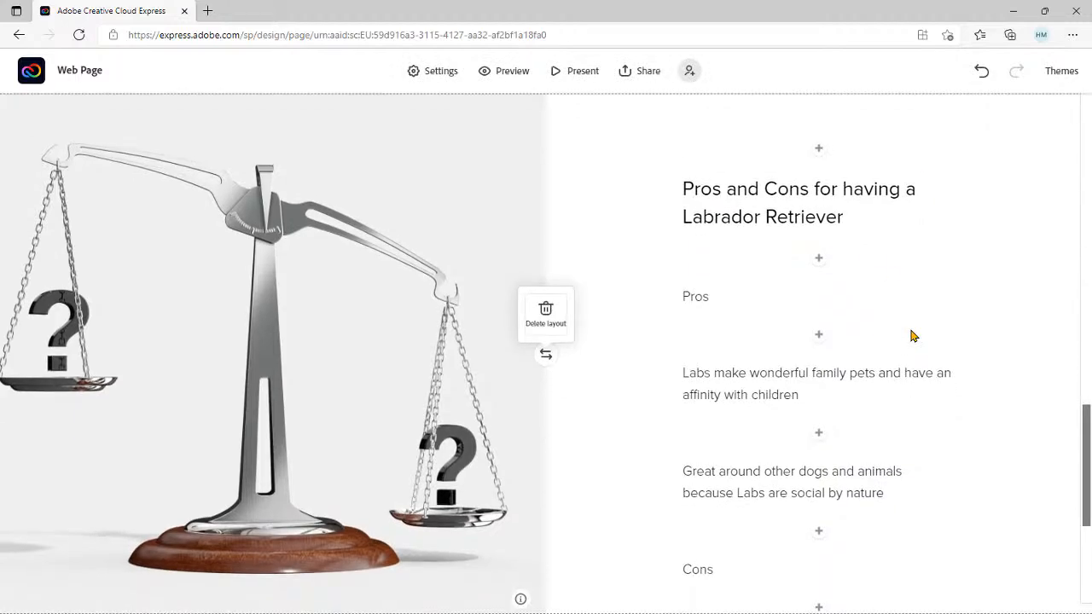
{"action": "scroll", "coordinate": [696, 388], "scroll_direction": "down", "scroll_amount": 3}
{"action": "scroll", "coordinate": [697, 389], "scroll_direction": "up", "scroll_amount": 6}
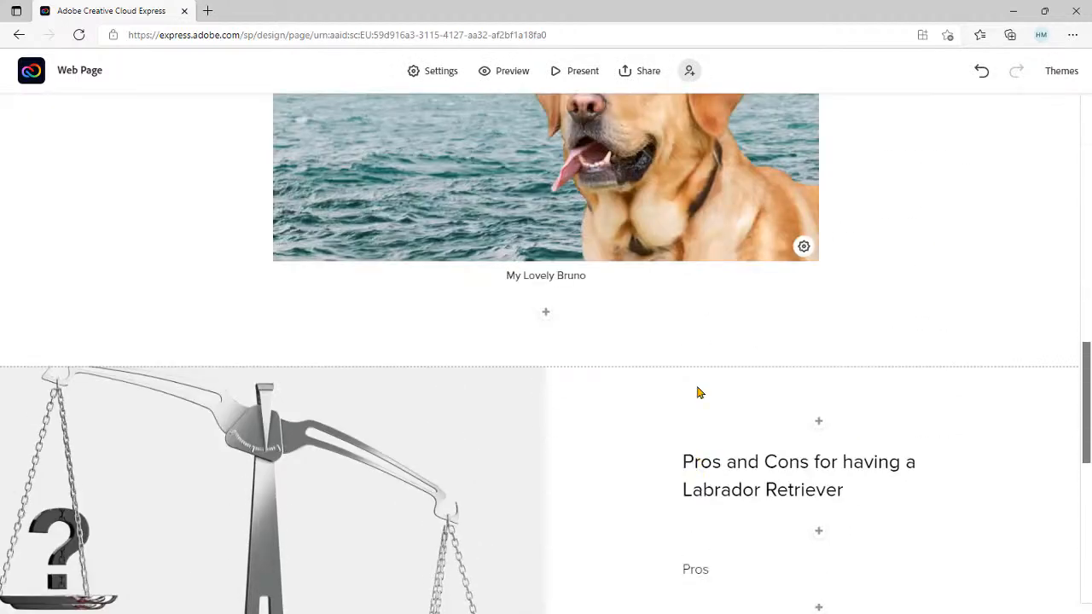
{"action": "scroll", "coordinate": [696, 386], "scroll_direction": "up", "scroll_amount": 5}
{"action": "scroll", "coordinate": [635, 384], "scroll_direction": "down", "scroll_amount": 3}
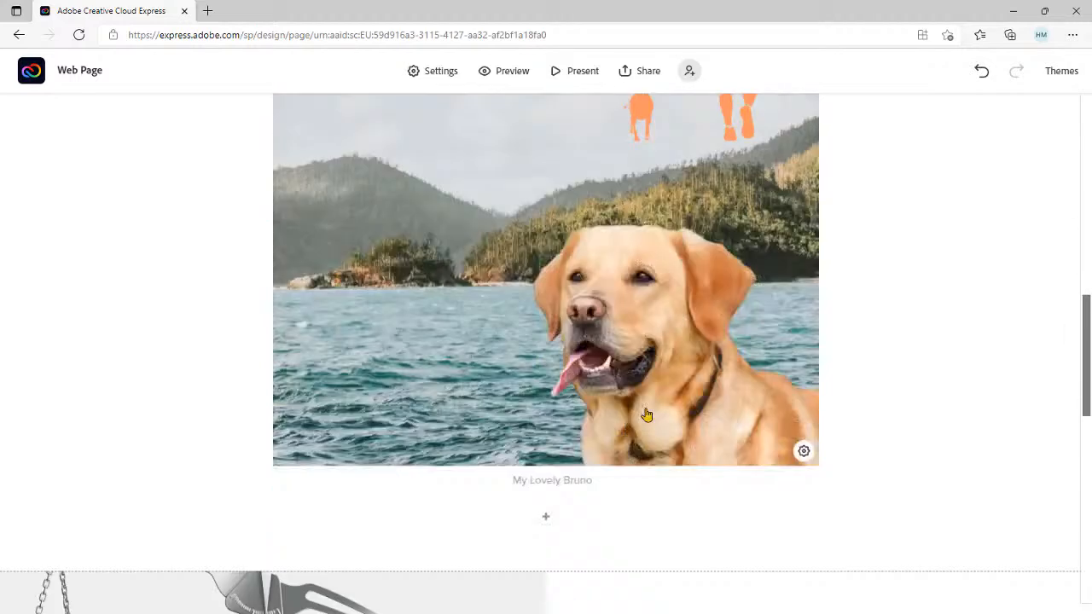
{"action": "scroll", "coordinate": [647, 412], "scroll_direction": "down", "scroll_amount": 6}
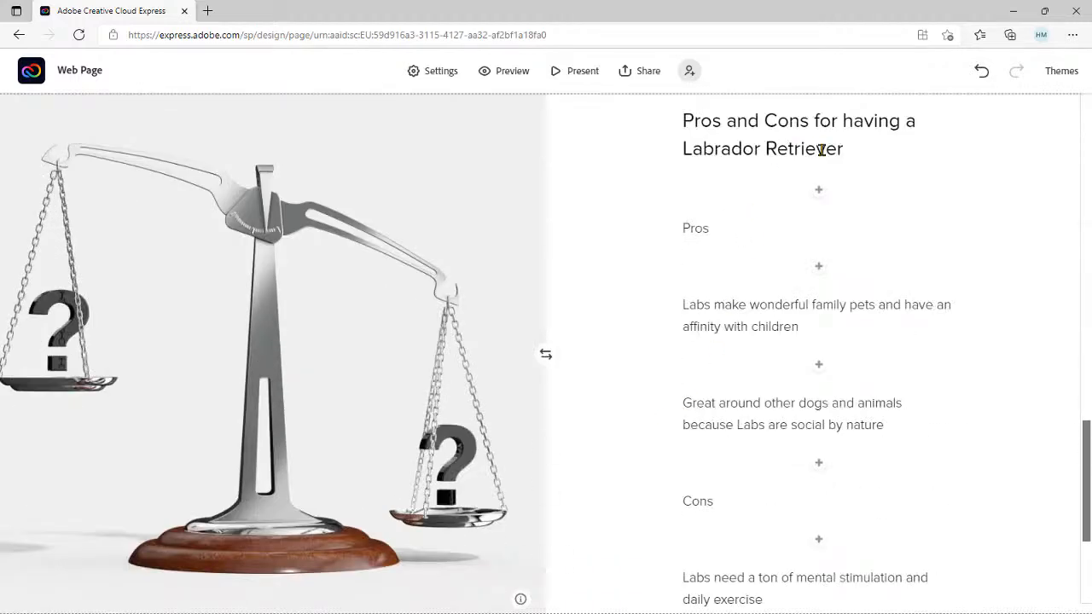
{"action": "scroll", "coordinate": [742, 352], "scroll_direction": "down", "scroll_amount": 3}
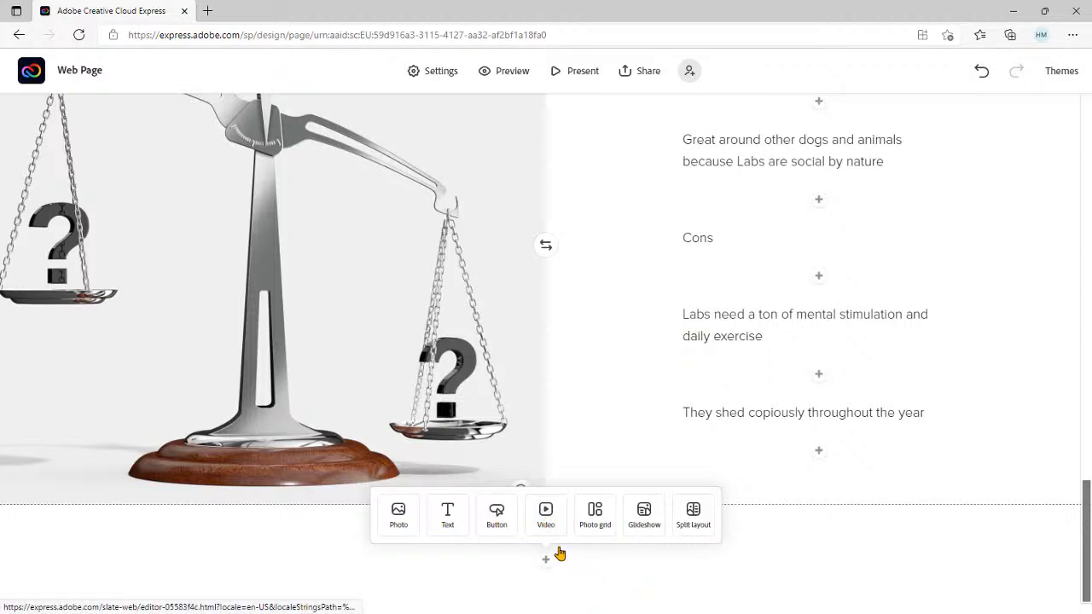
{"action": "left_click", "coordinate": [546, 515]}
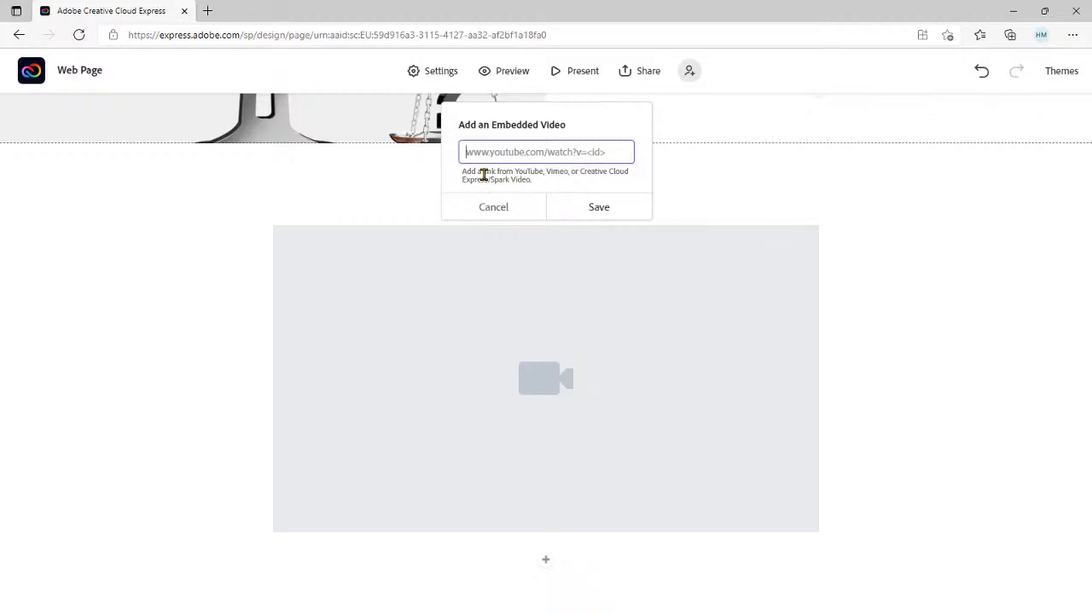
{"action": "left_click", "coordinate": [512, 208]}
{"action": "scroll", "coordinate": [512, 207], "scroll_direction": "down", "scroll_amount": 5}
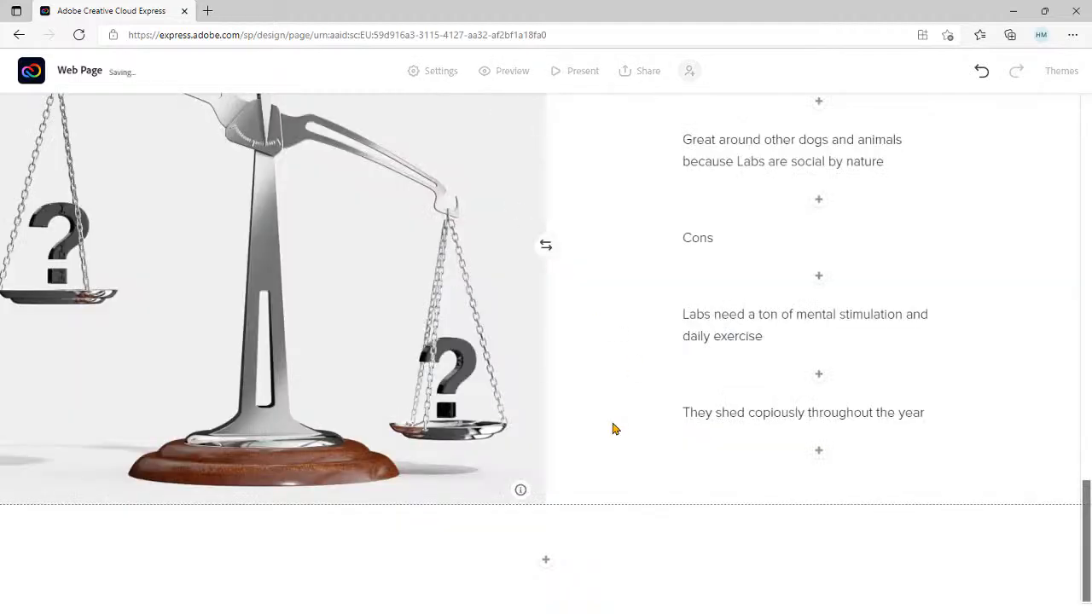
- Preview the whole National Pet Month page from the title image down to the credits, and return to the home page
{"action": "scroll", "coordinate": [614, 427], "scroll_direction": "up", "scroll_amount": 4}
{"action": "scroll", "coordinate": [612, 434], "scroll_direction": "up", "scroll_amount": 12}
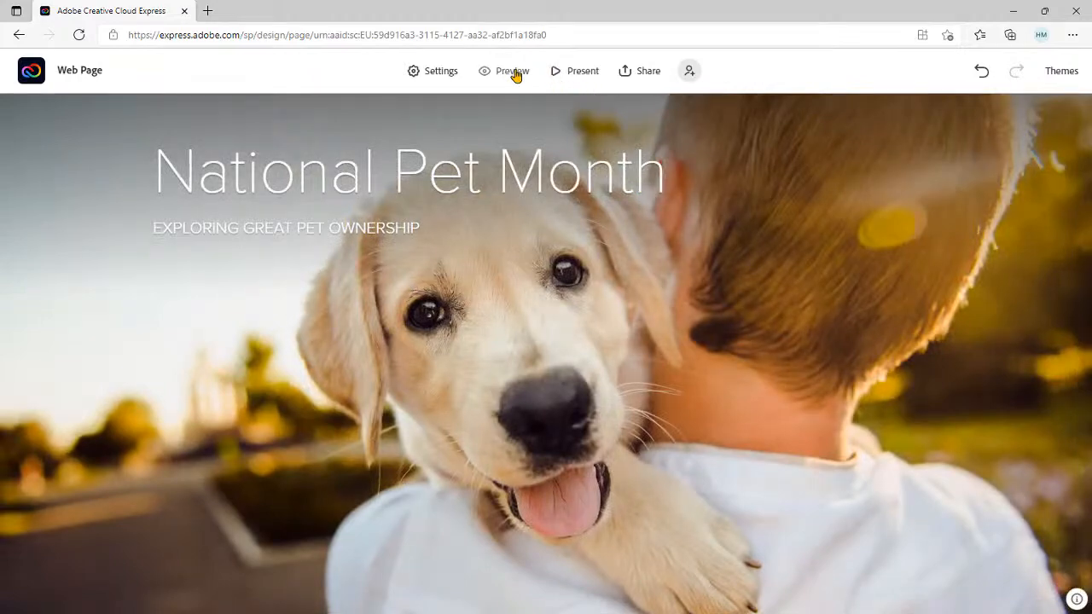
{"action": "left_click", "coordinate": [512, 71]}
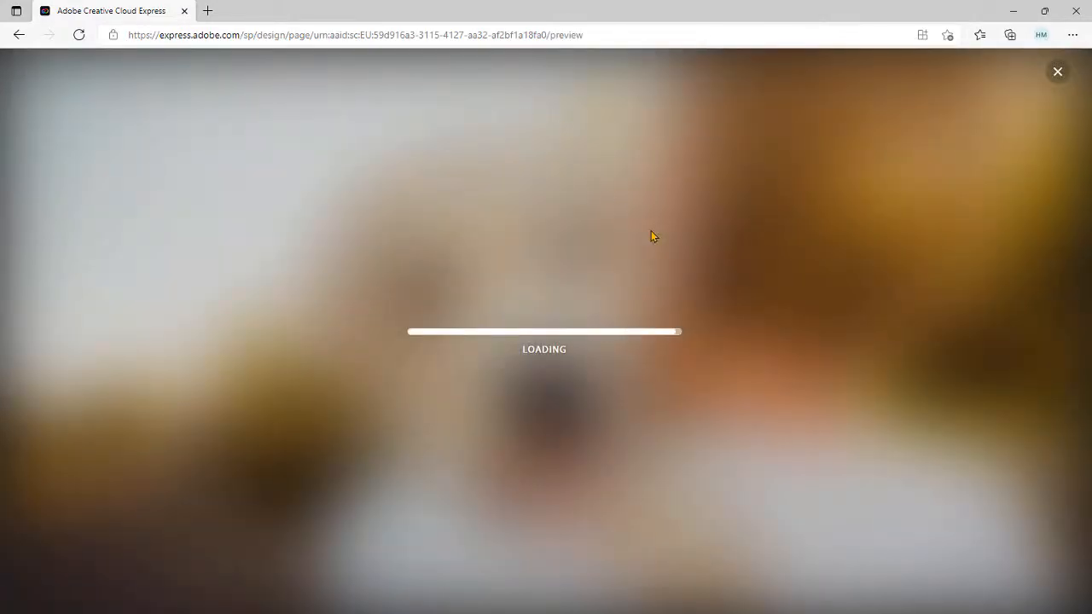
{"action": "scroll", "coordinate": [690, 315], "scroll_direction": "down", "scroll_amount": 3}
{"action": "scroll", "coordinate": [690, 315], "scroll_direction": "down", "scroll_amount": 4}
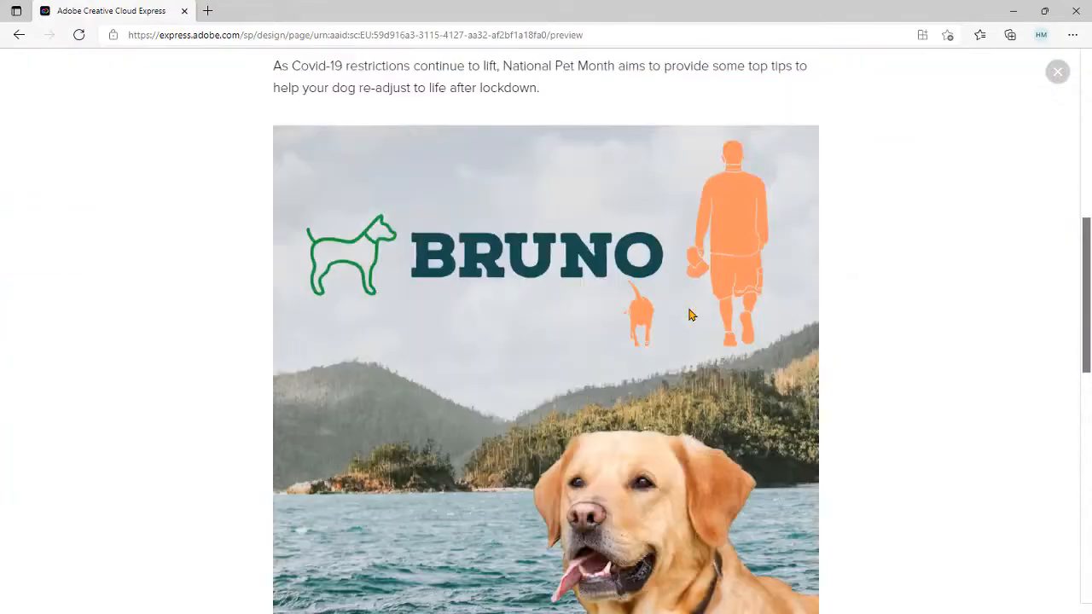
{"action": "scroll", "coordinate": [691, 315], "scroll_direction": "down", "scroll_amount": 2}
{"action": "scroll", "coordinate": [691, 314], "scroll_direction": "down", "scroll_amount": 7}
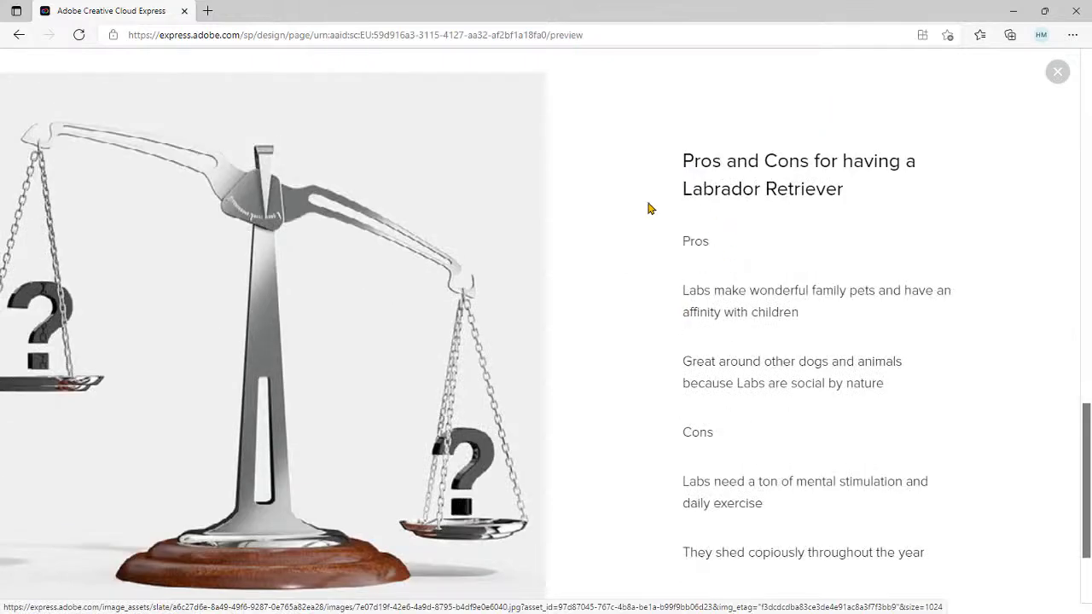
{"action": "scroll", "coordinate": [768, 315], "scroll_direction": "down", "scroll_amount": 1}
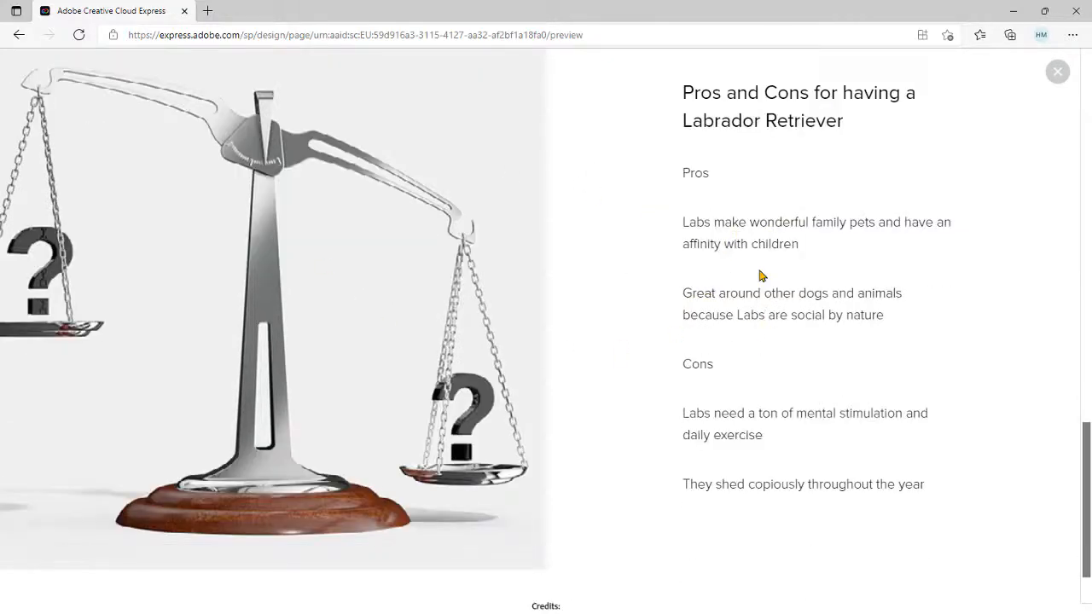
{"action": "scroll", "coordinate": [754, 357], "scroll_direction": "down", "scroll_amount": 1}
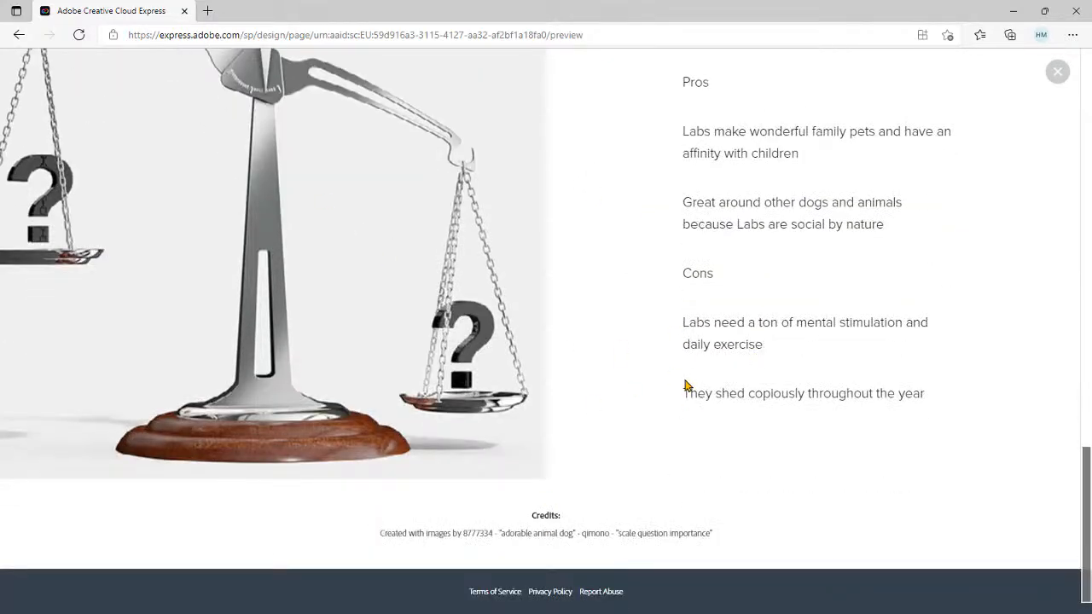
{"action": "scroll", "coordinate": [689, 378], "scroll_direction": "up", "scroll_amount": 5}
{"action": "left_click", "coordinate": [1056, 72]}
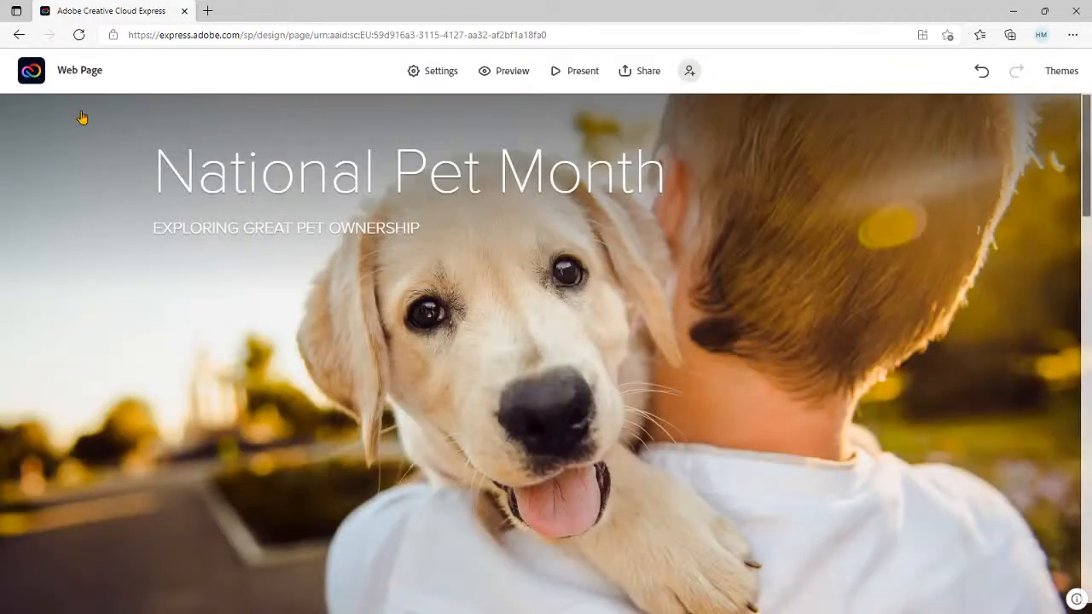
{"action": "left_click", "coordinate": [19, 71]}
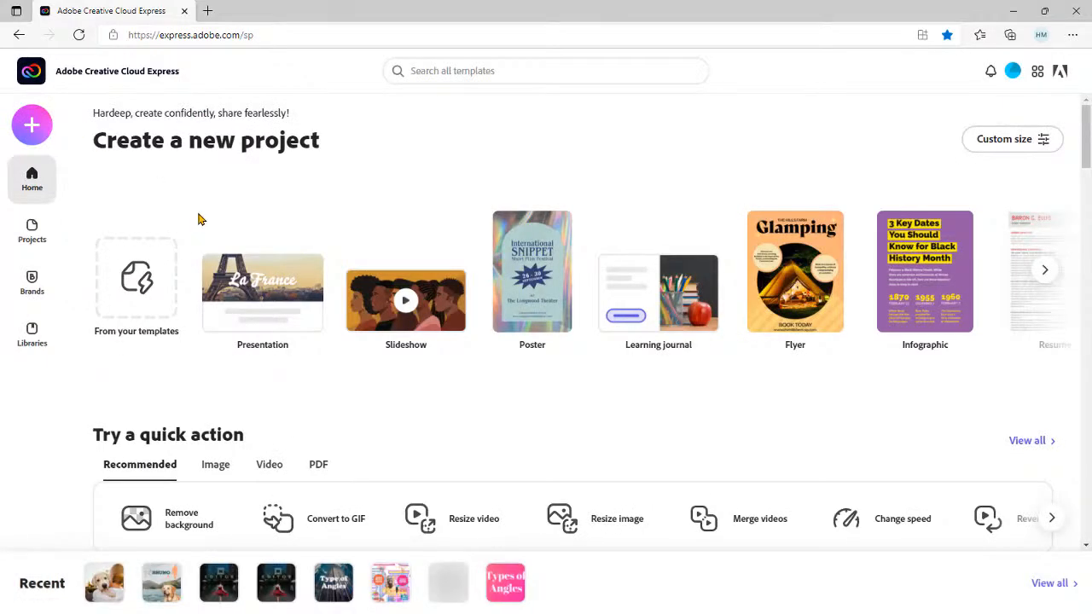
- Start a new video project from scratch with the title "Protecting your Dog from Theft"
{"action": "left_click", "coordinate": [36, 128]}
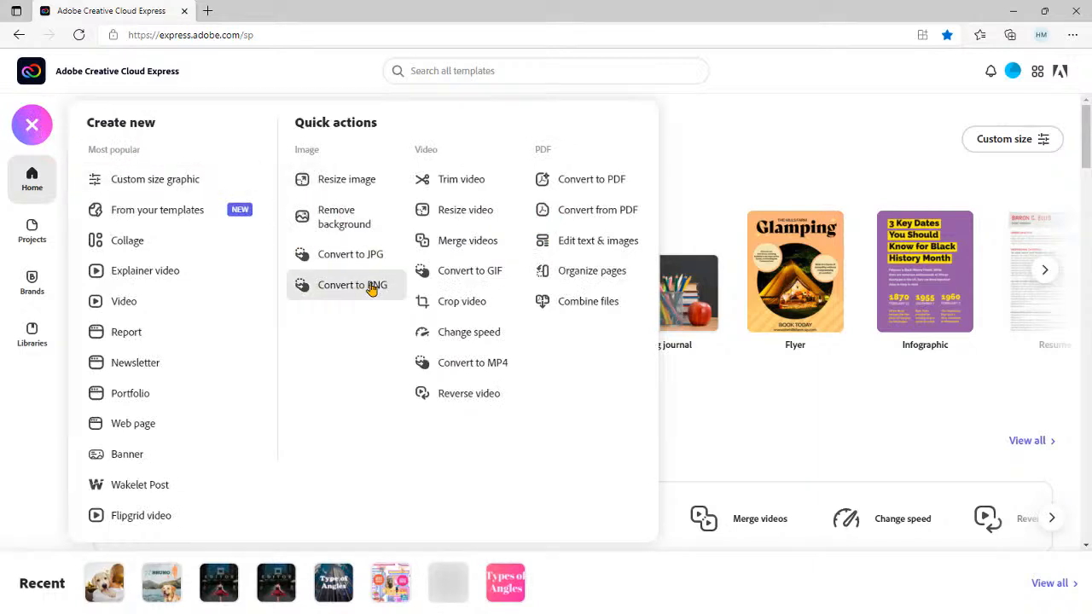
{"action": "left_click", "coordinate": [165, 305]}
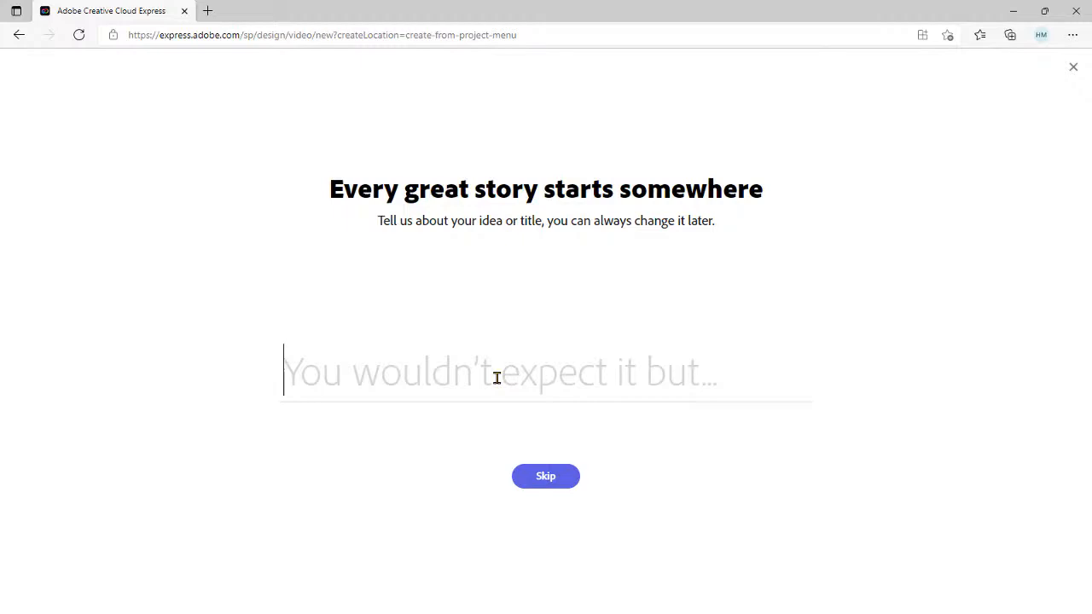
{"action": "type", "text": "P"}
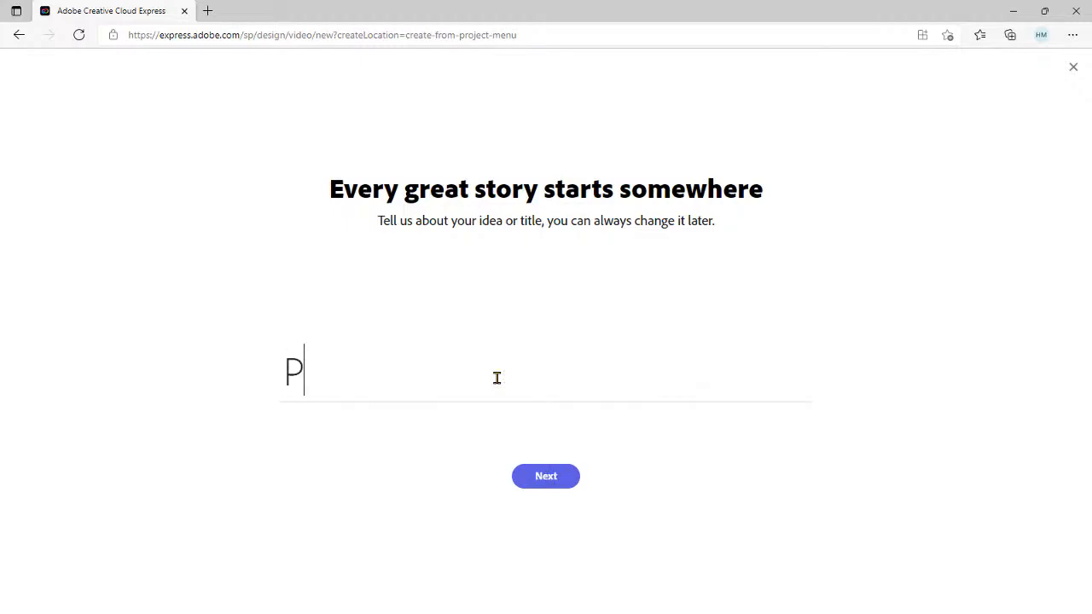
{"action": "type", "text": "rotecti"}
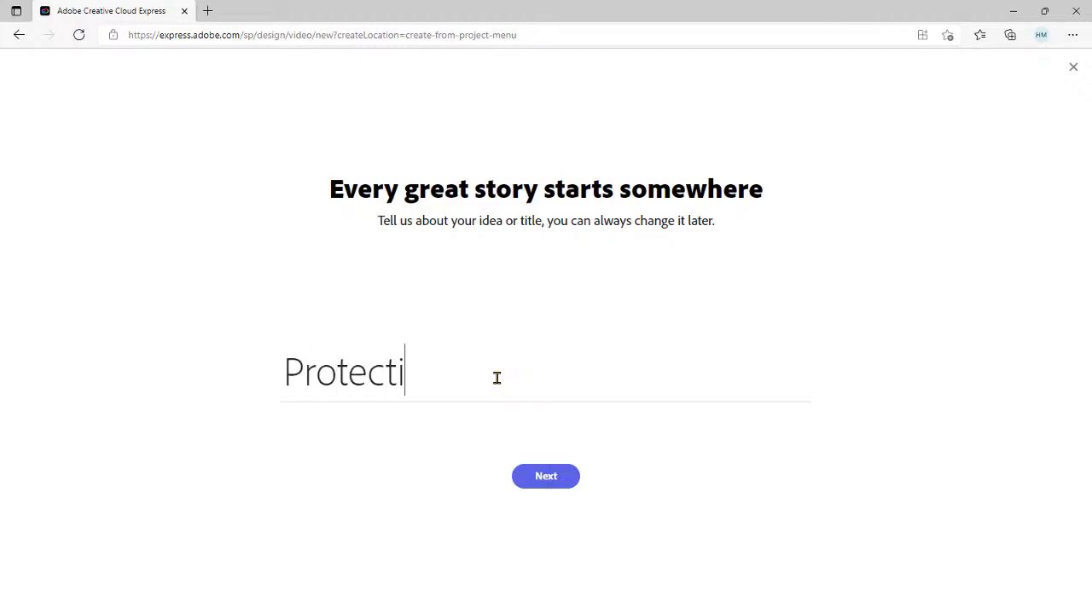
{"action": "type", "text": "ng your"}
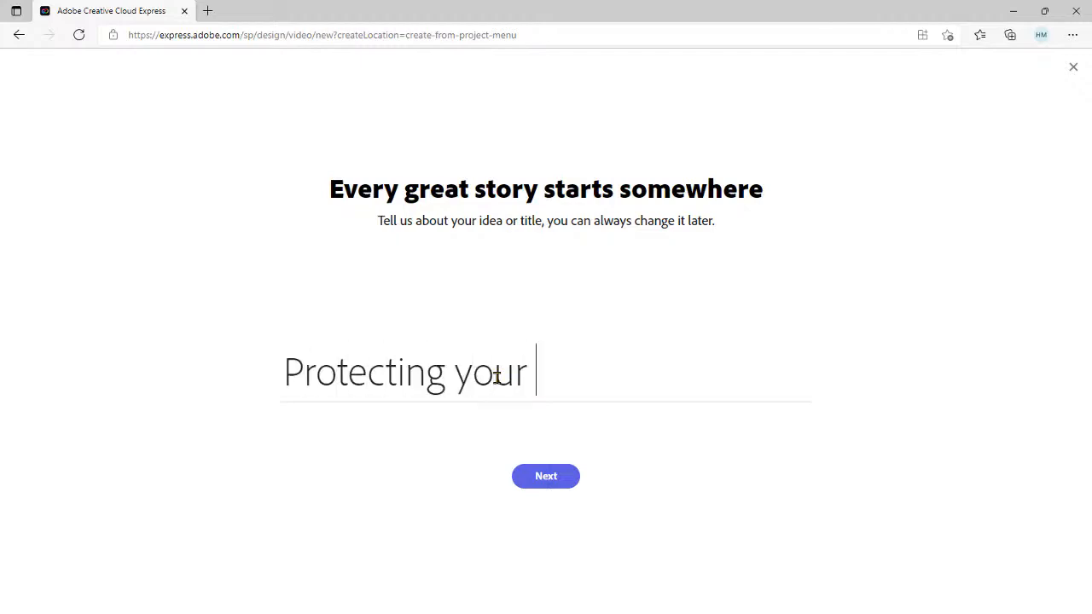
{"action": "type", "text": " Dog"}
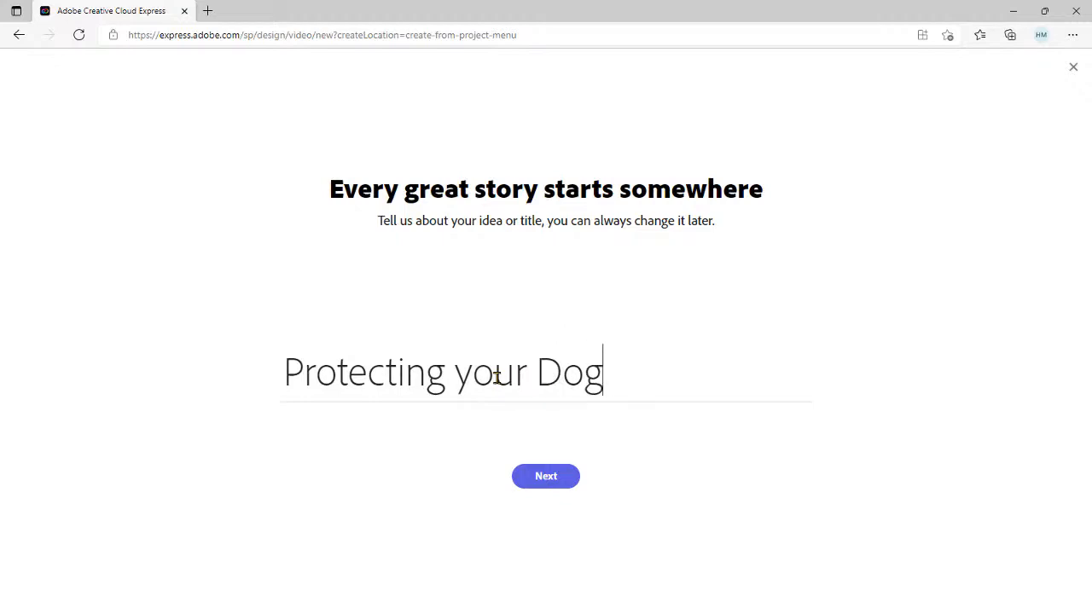
{"action": "type", "text": " from Theft"}
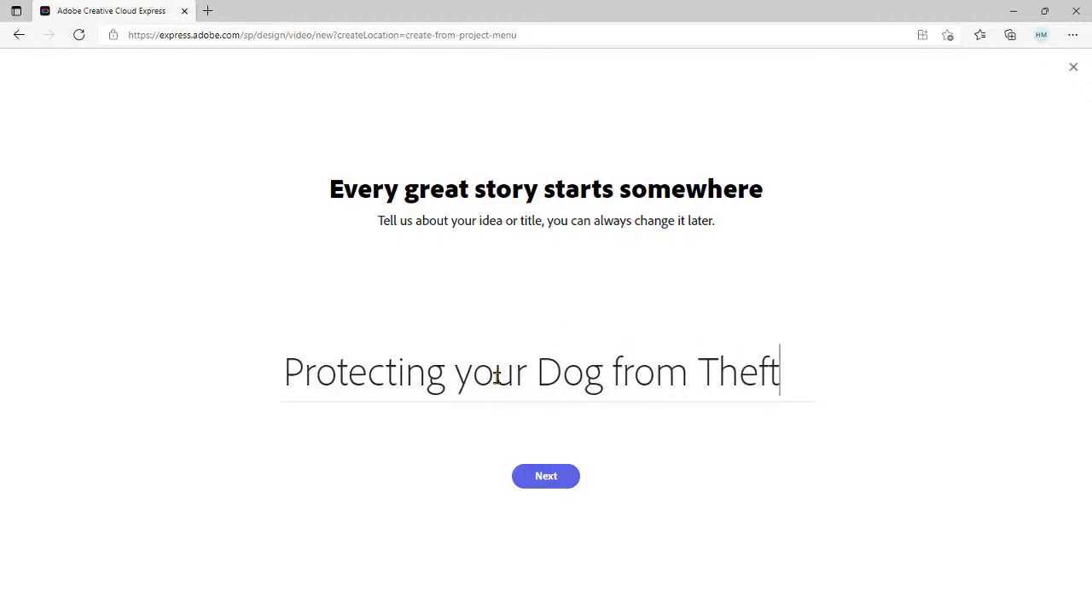
{"action": "left_click", "coordinate": [531, 477]}
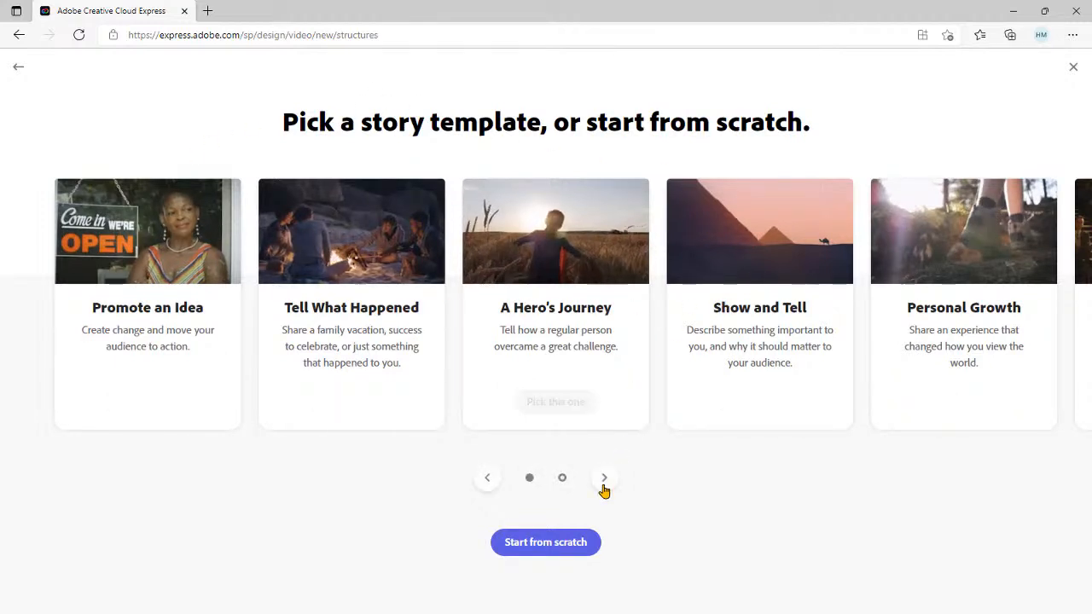
{"action": "left_click", "coordinate": [559, 547]}
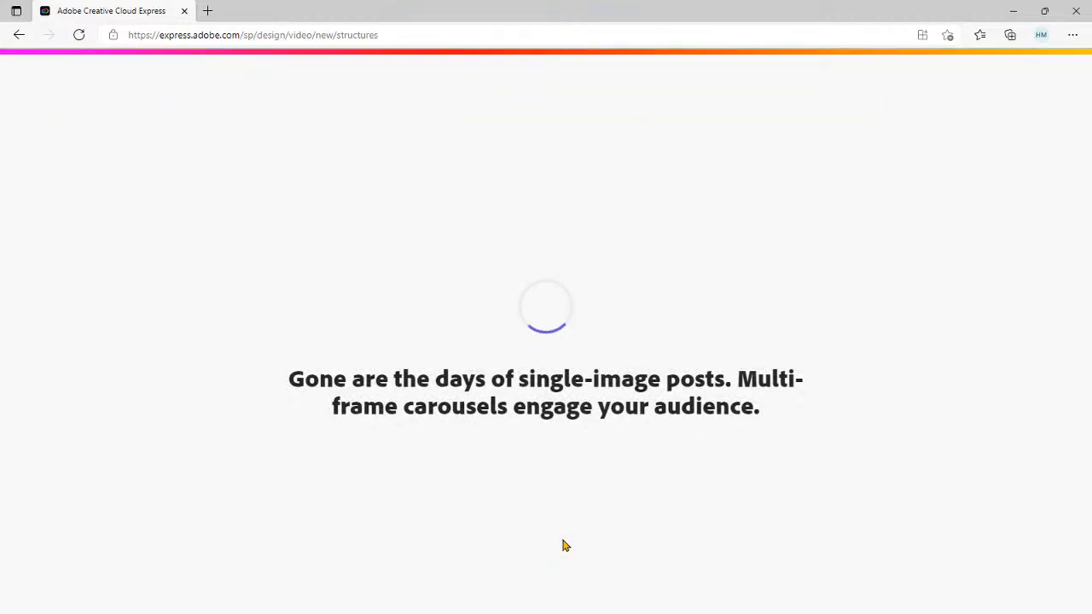
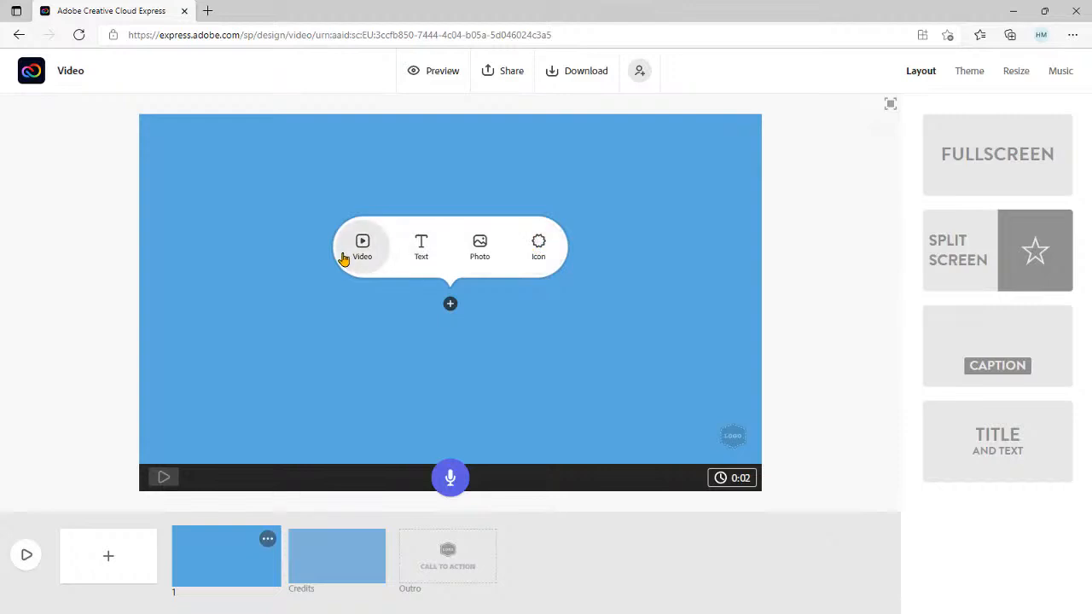
- Search the free photos for "protect" and place the gold padlock photo on the first slide
{"action": "left_click", "coordinate": [480, 245]}
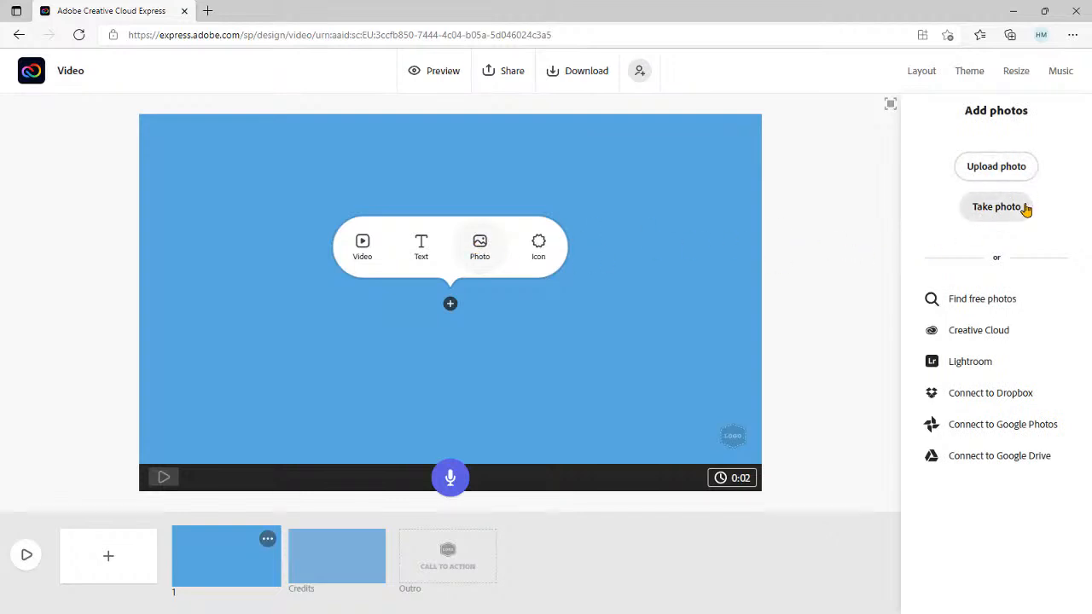
{"action": "left_click", "coordinate": [982, 300]}
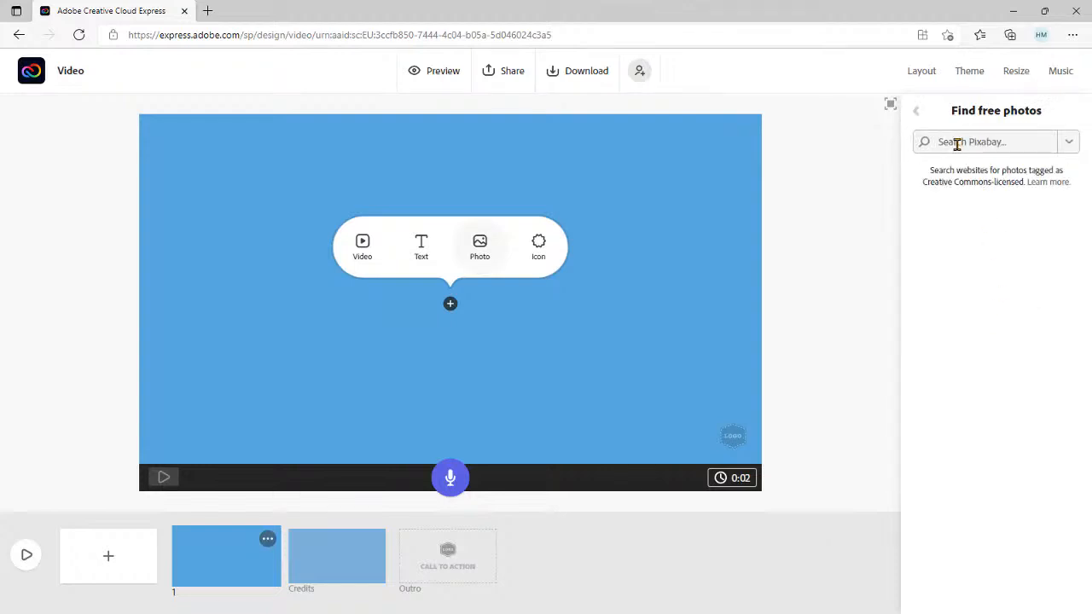
{"action": "type", "text": "protect"}
{"action": "key", "text": "Return"}
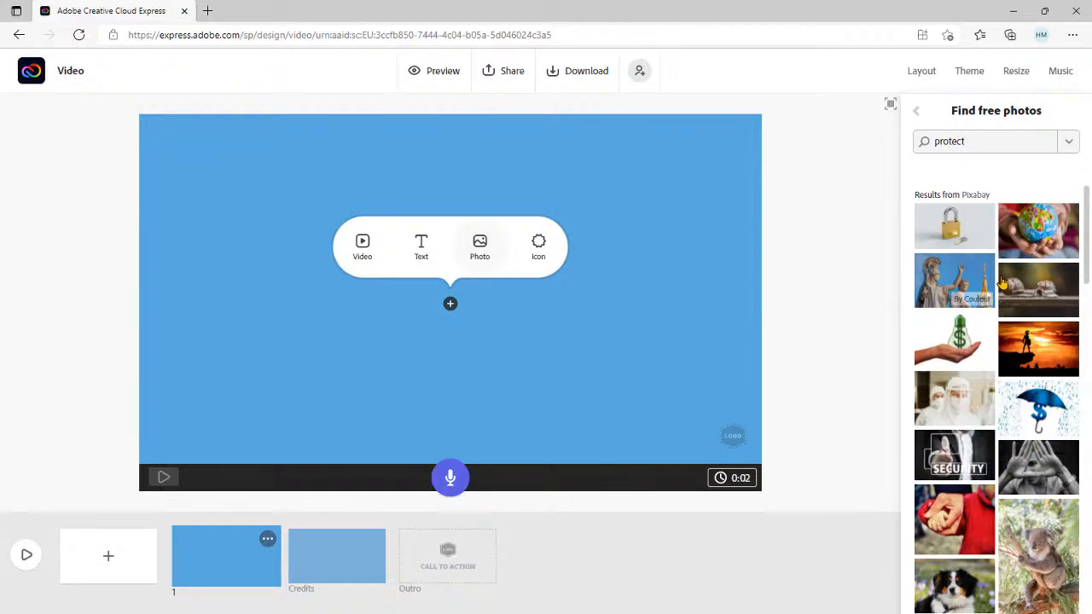
{"action": "left_click", "coordinate": [957, 231]}
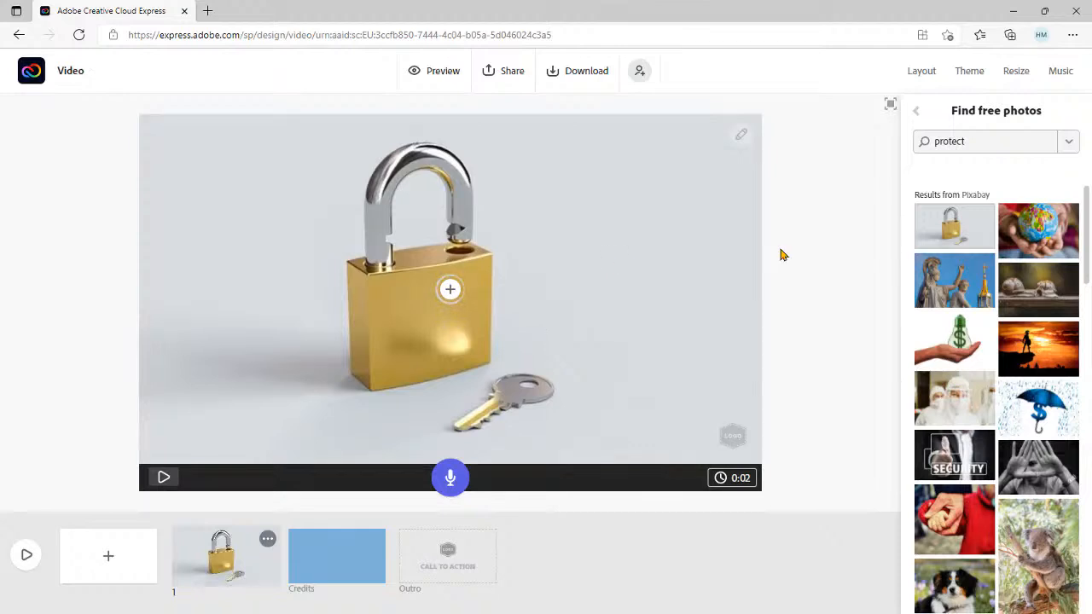
- Replace the padlock with an uploaded photo of the sitting Labrador and overlay the text "Protecting your dog from theft"
{"action": "left_click", "coordinate": [916, 111]}
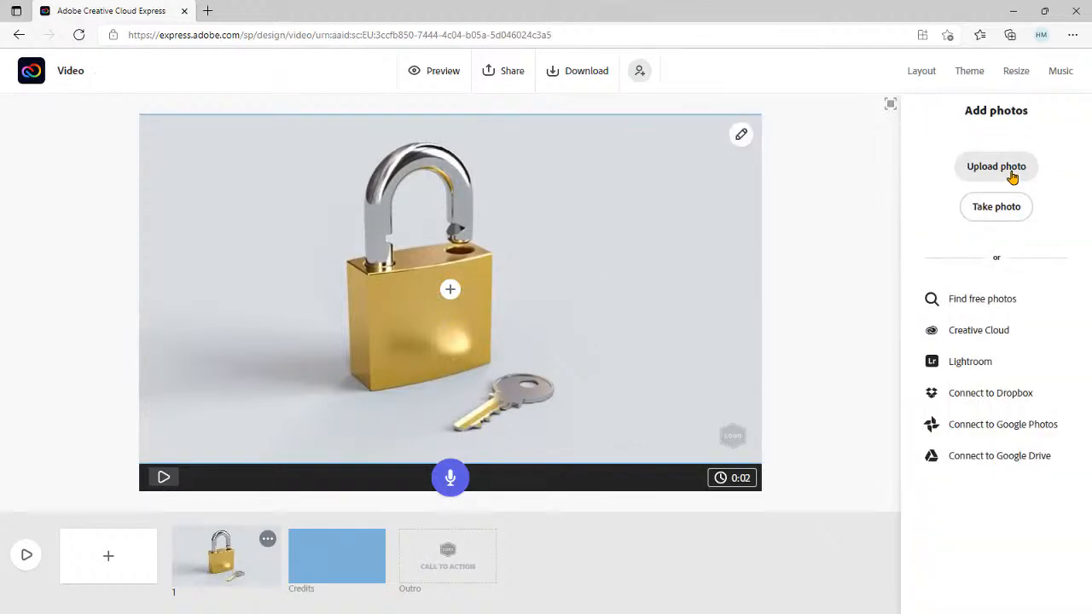
{"action": "left_click", "coordinate": [1013, 176]}
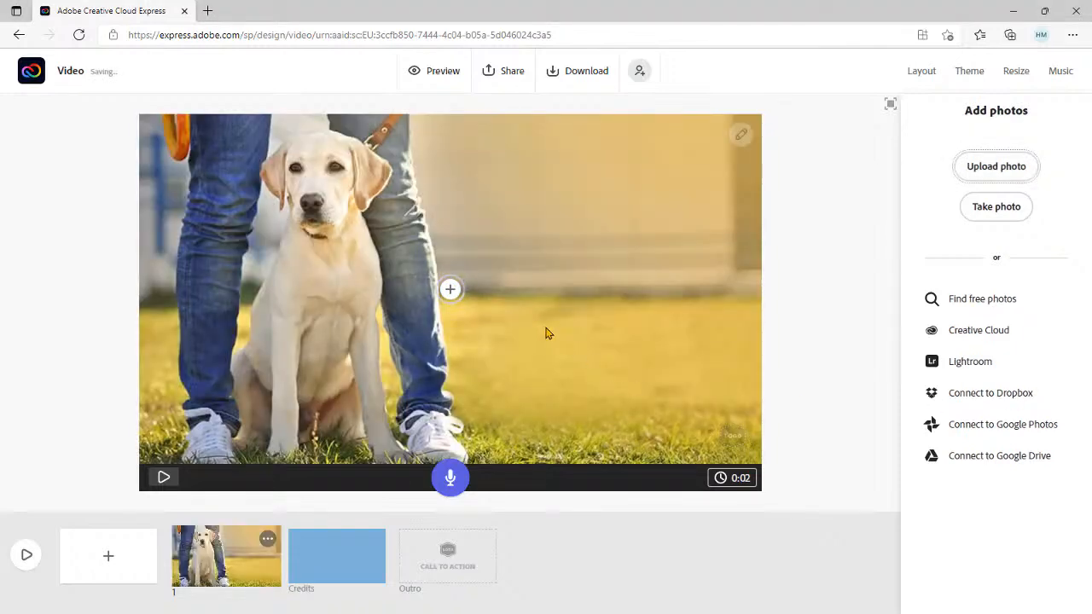
{"action": "left_click", "coordinate": [450, 290]}
{"action": "left_click", "coordinate": [421, 253]}
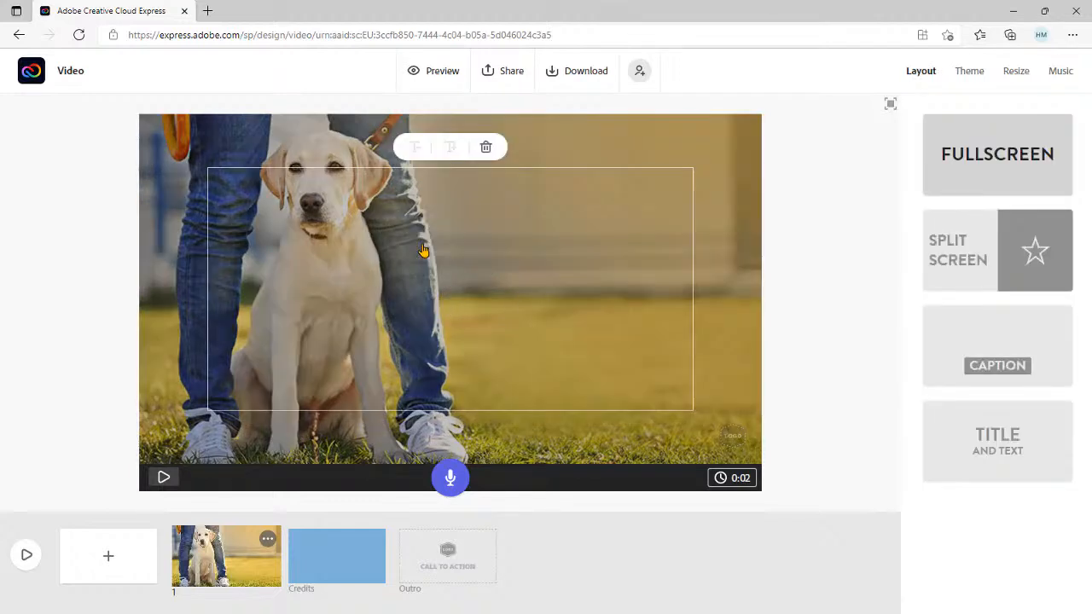
{"action": "type", "text": "Protect"}
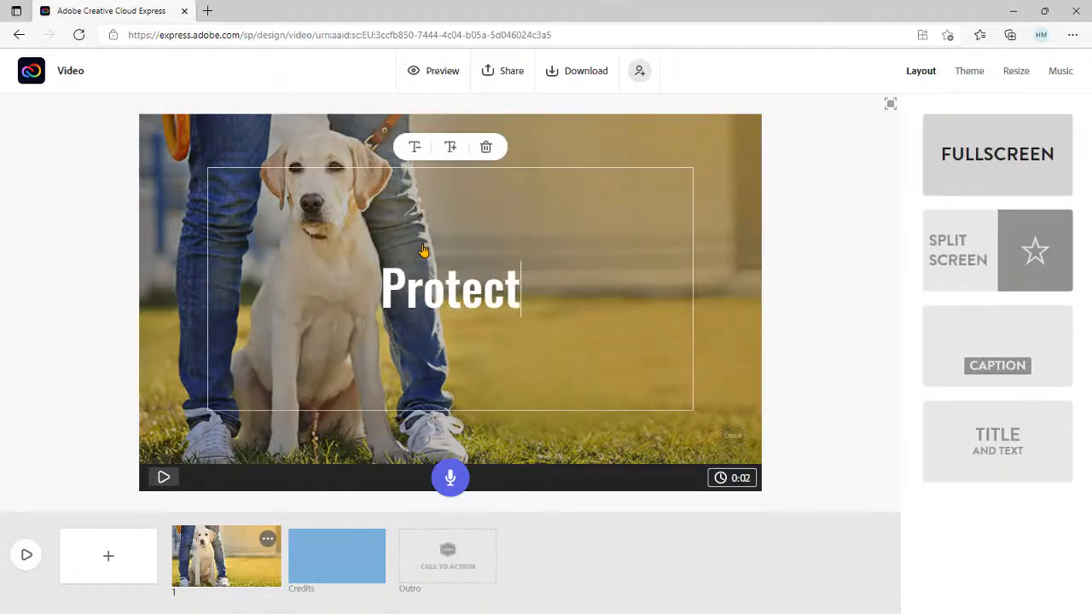
{"action": "type", "text": "ing y"}
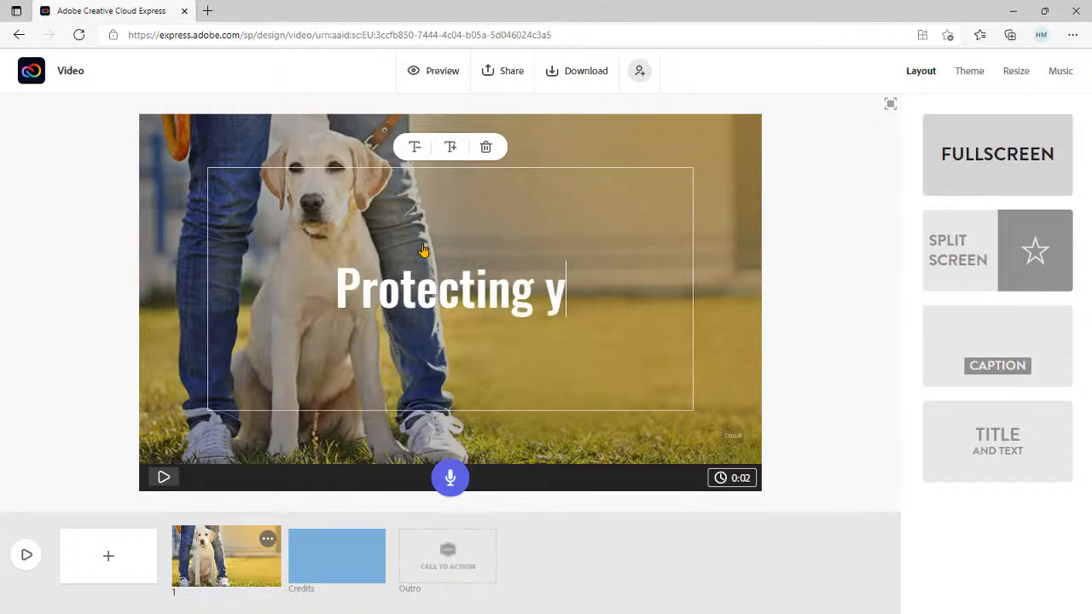
{"action": "type", "text": "our dog from theft"}
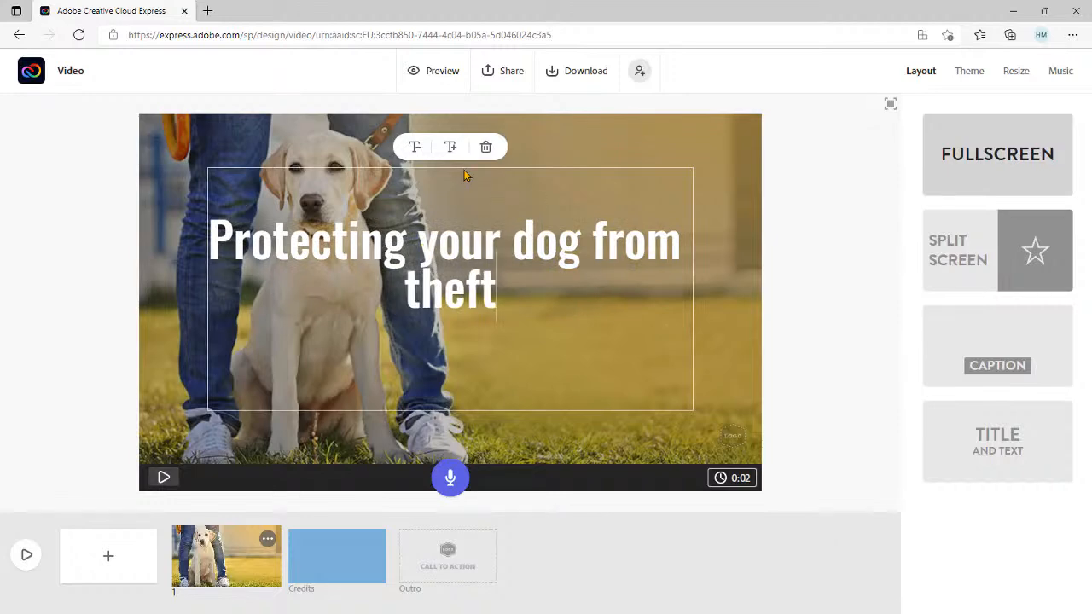
- Try a larger size for the slide's title text, restore the size, and move the title to the photo's lower-right area
{"action": "left_click", "coordinate": [450, 148]}
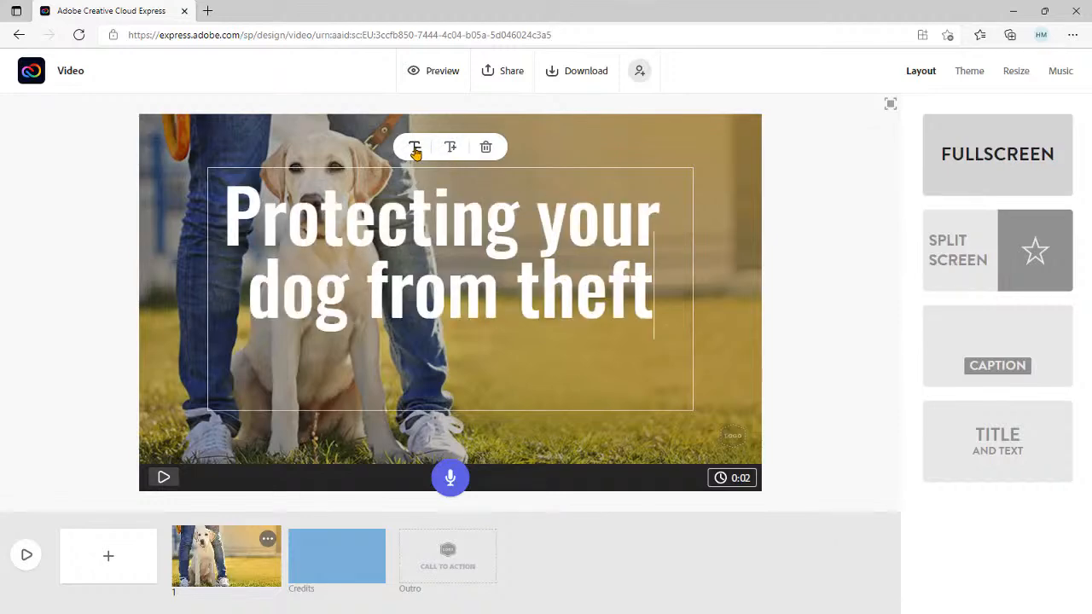
{"action": "left_click", "coordinate": [414, 150]}
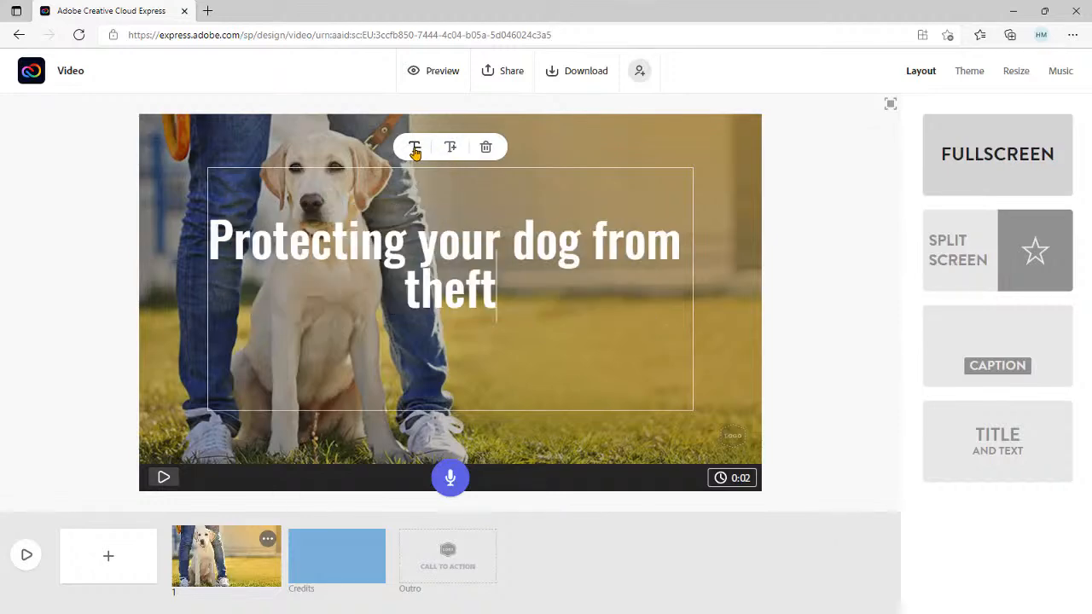
{"action": "left_click", "coordinate": [720, 313]}
{"action": "left_click", "coordinate": [520, 237]}
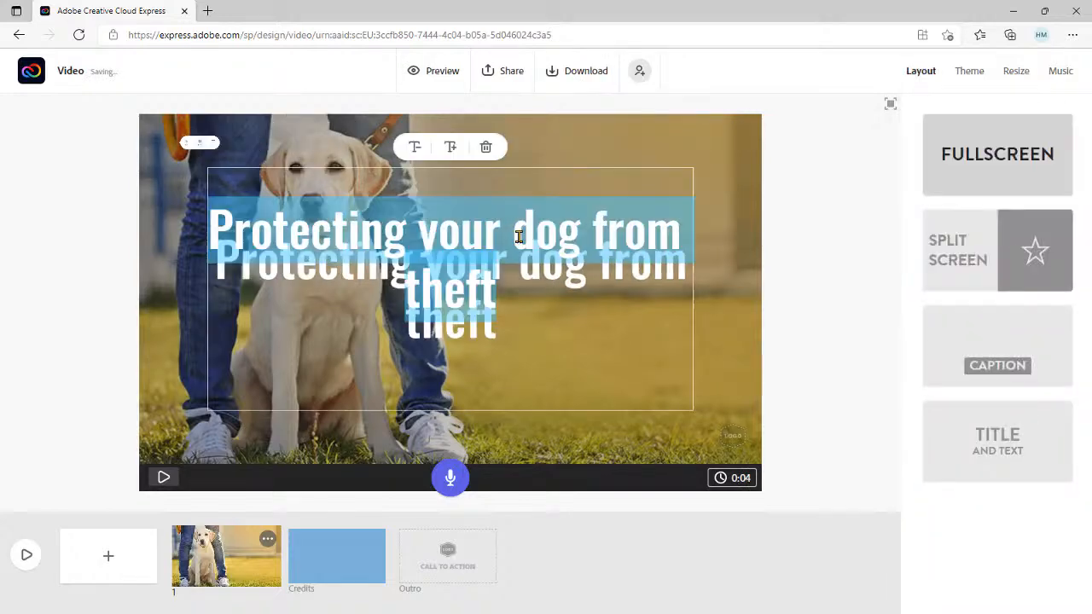
{"action": "left_click", "coordinate": [552, 232]}
{"action": "left_click", "coordinate": [704, 261]}
{"action": "left_click_drag", "start_coordinate": [645, 244], "coordinate": [610, 349]}
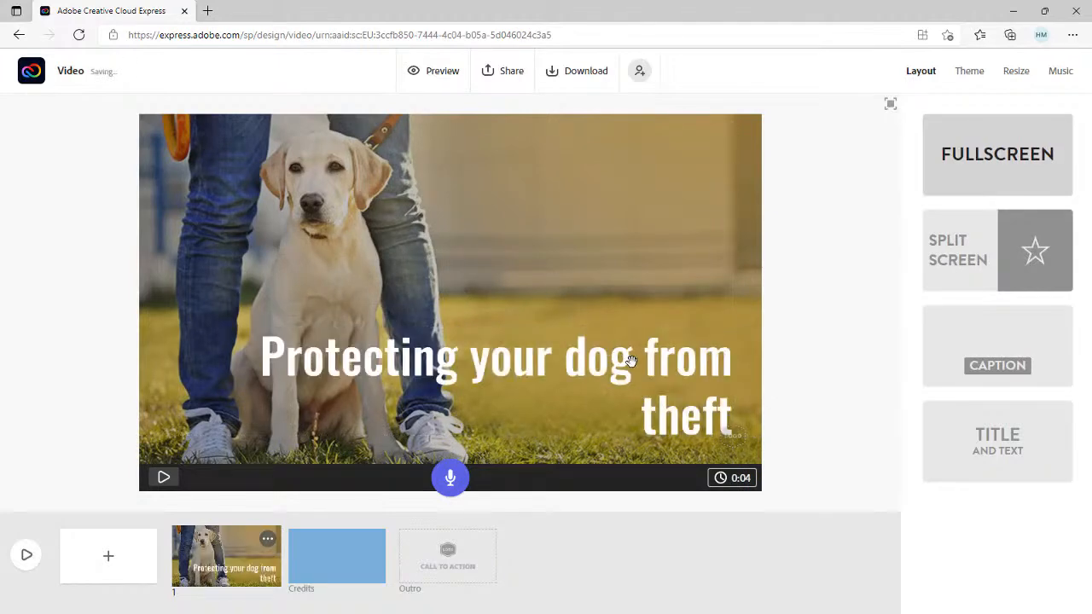
- Insert a line break before "dog" in the title so that "dog from theft" sits on the second line
{"action": "left_click", "coordinate": [571, 334]}
{"action": "left_click", "coordinate": [563, 358]}
{"action": "left_click", "coordinate": [541, 338]}
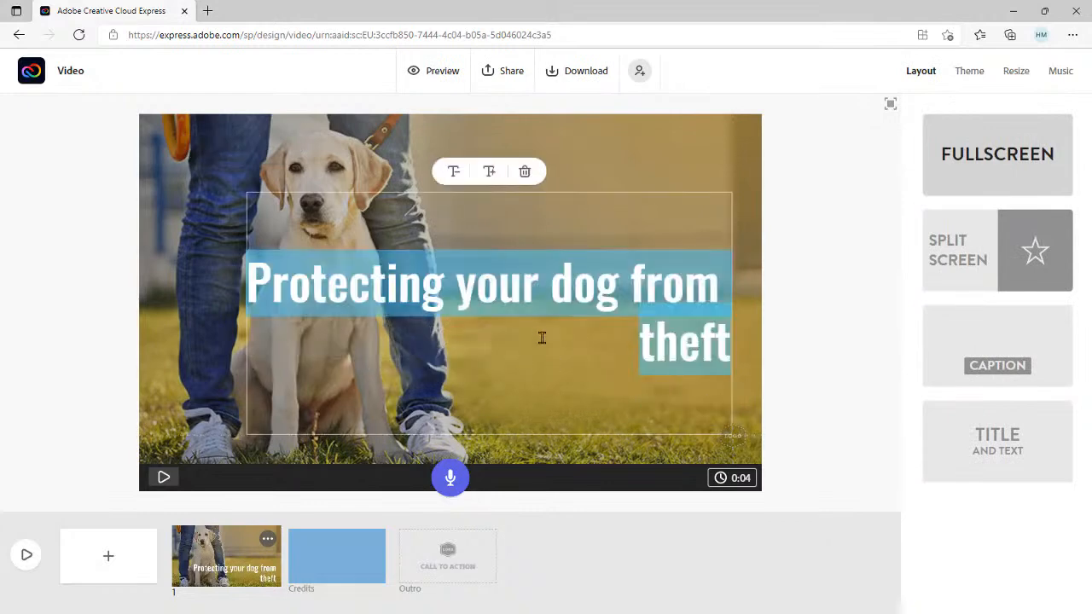
{"action": "left_click", "coordinate": [557, 290]}
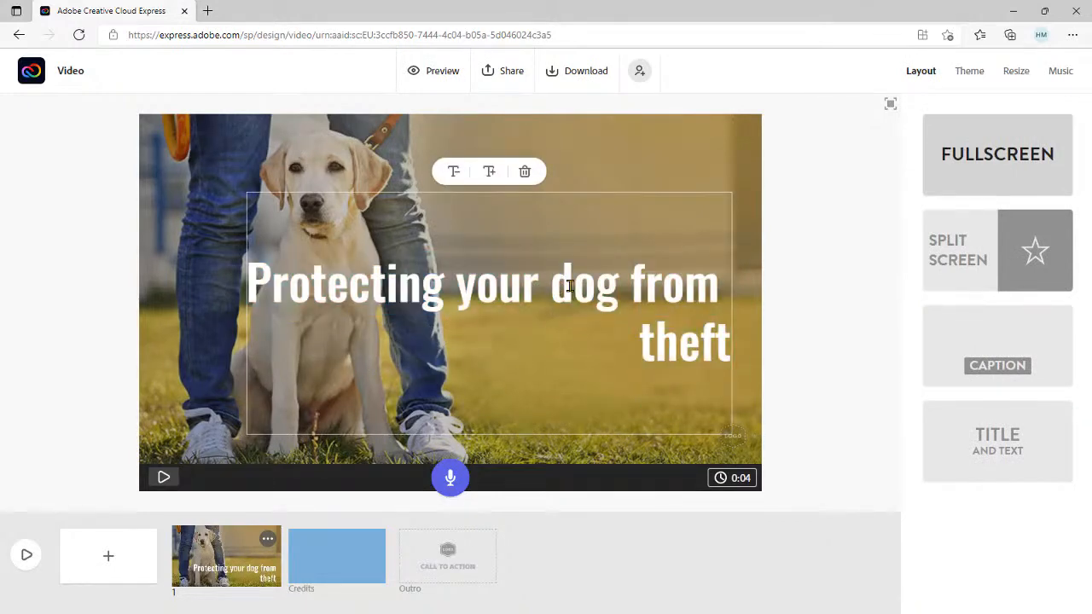
{"action": "key", "text": "Return"}
{"action": "left_click", "coordinate": [689, 178]}
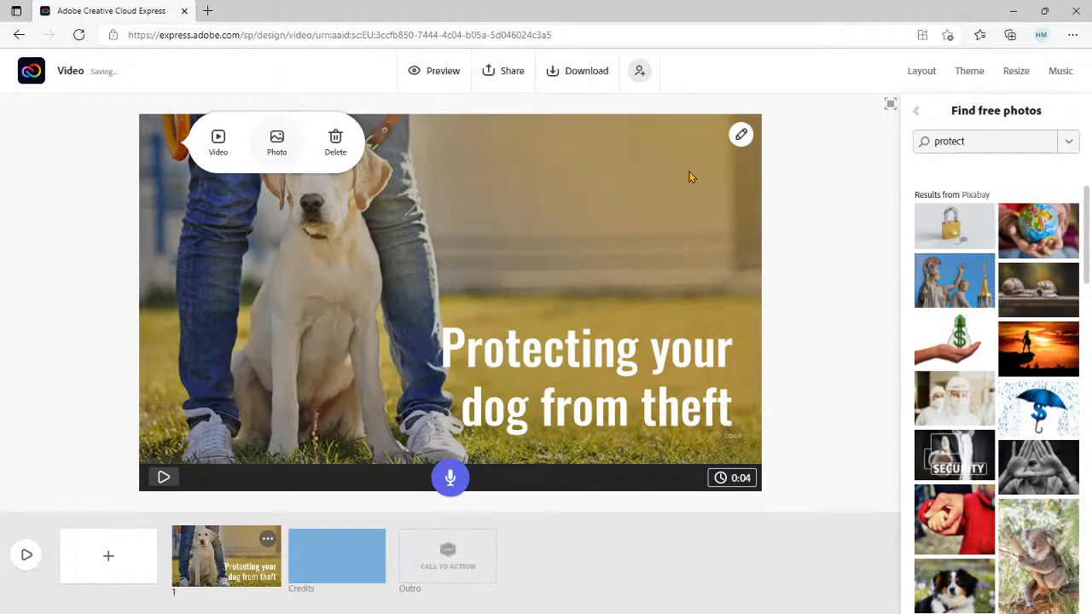
{"action": "left_click", "coordinate": [806, 390]}
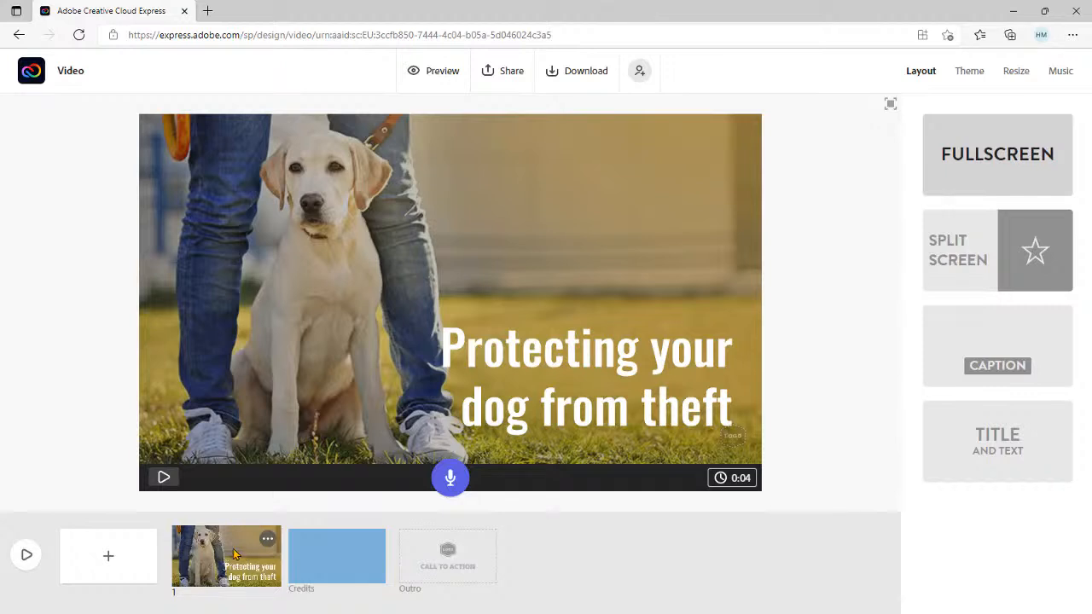
- Add a second slide and place the camera-with-flash icon on it, found by searching the icons for "photo"
{"action": "left_click", "coordinate": [109, 555]}
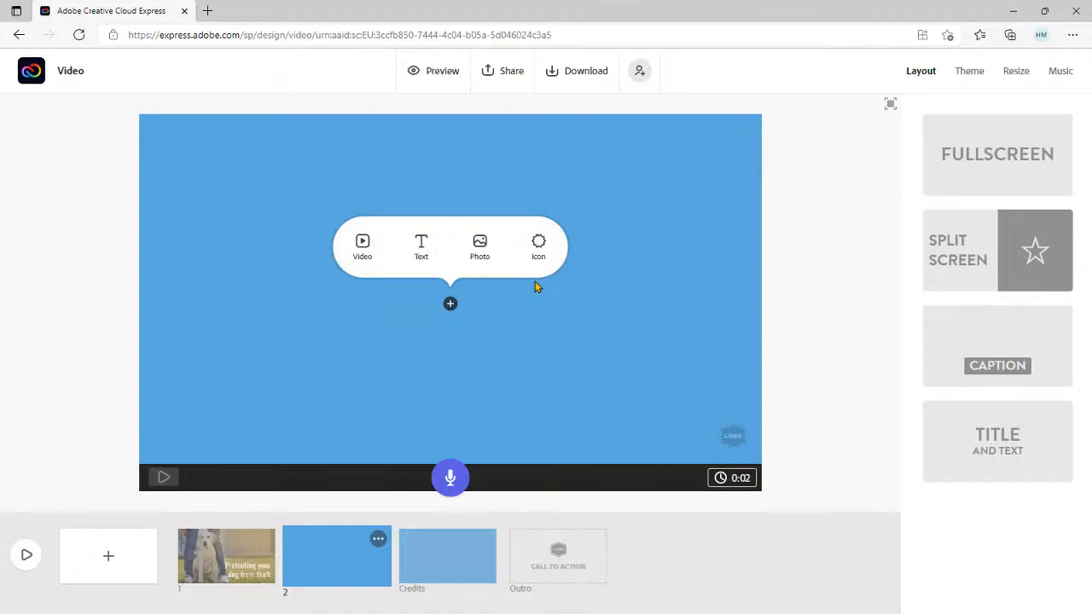
{"action": "left_click", "coordinate": [539, 244]}
{"action": "type", "text": "protect"}
{"action": "left_click_drag", "start_coordinate": [983, 142], "coordinate": [935, 139]}
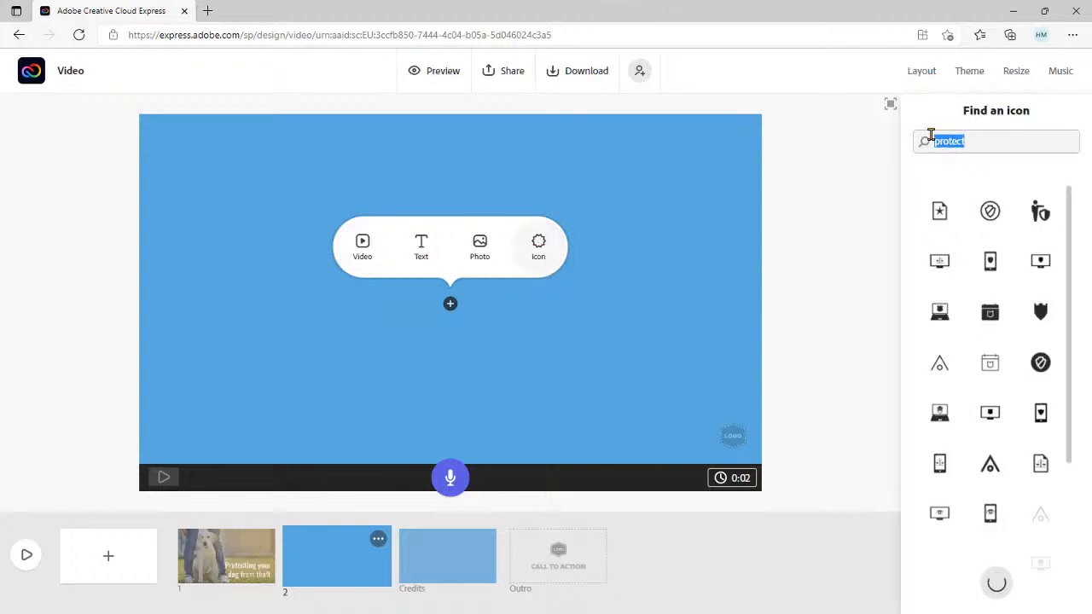
{"action": "type", "text": "photo"}
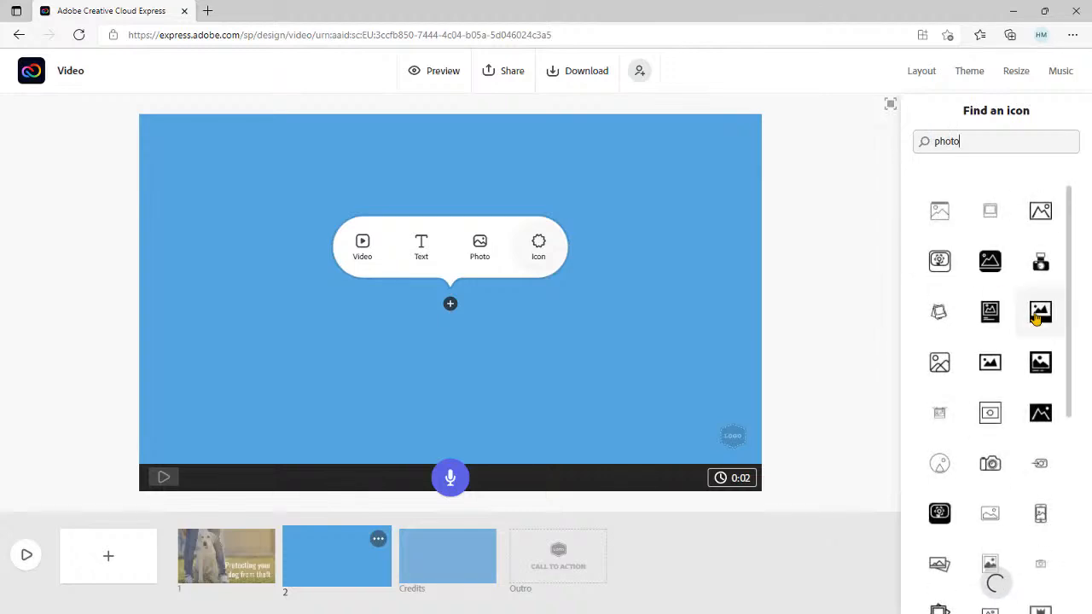
{"action": "left_click", "coordinate": [1041, 264]}
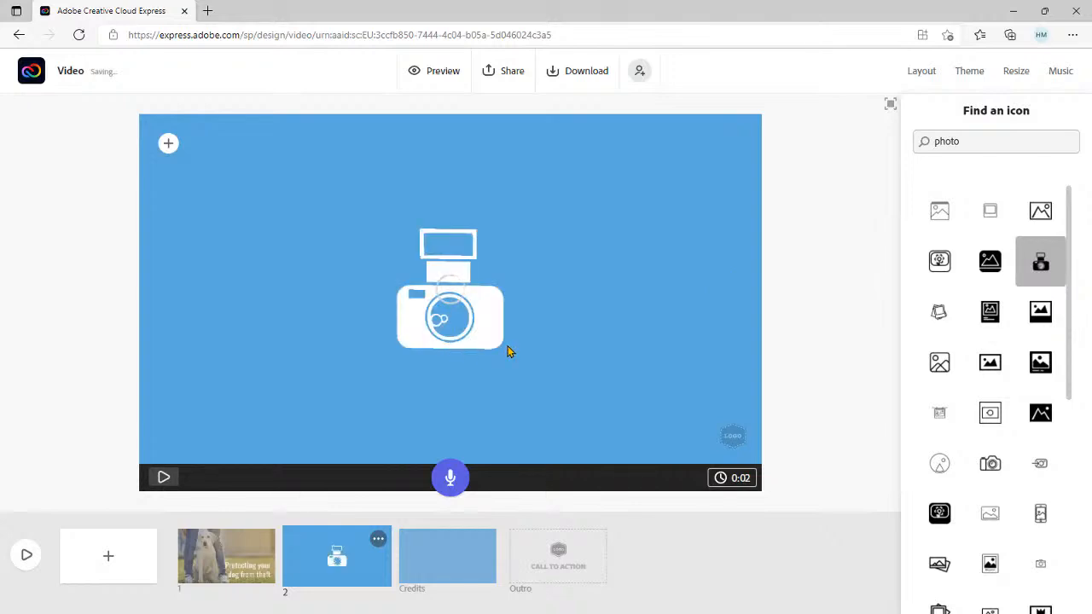
- Change the second slide to the Split Screen layout, with the camera icon in one half
{"action": "left_click", "coordinate": [167, 144]}
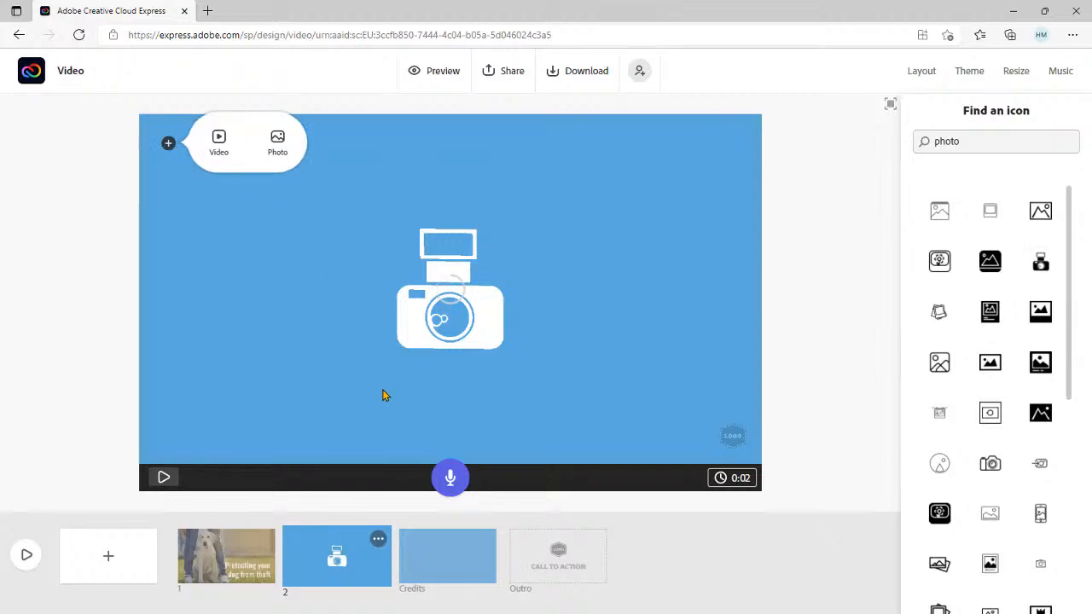
{"action": "left_click", "coordinate": [826, 138]}
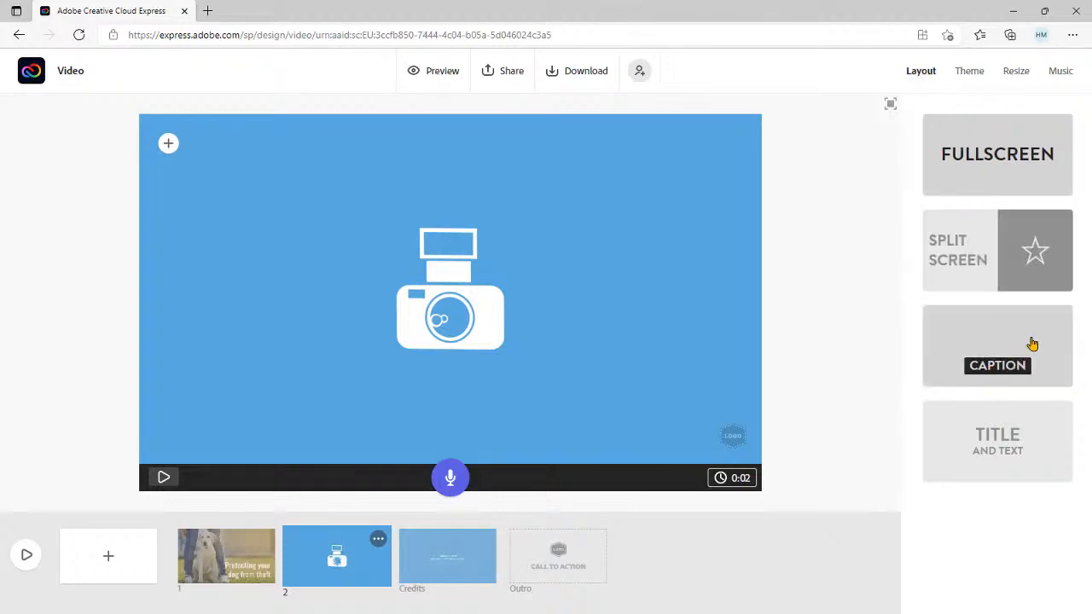
{"action": "left_click", "coordinate": [965, 266]}
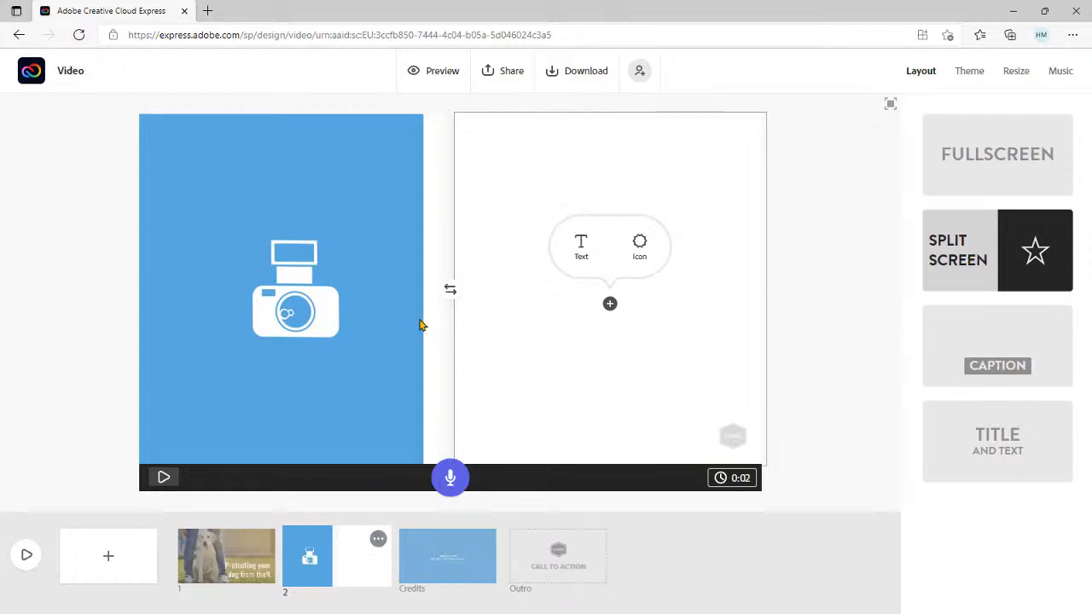
- Add text to the second slide's empty half: "Keep up-to-date photos of your dog", followed by the paragraph on recent photos, tracking the dog and proving ownership
{"action": "left_click", "coordinate": [581, 247]}
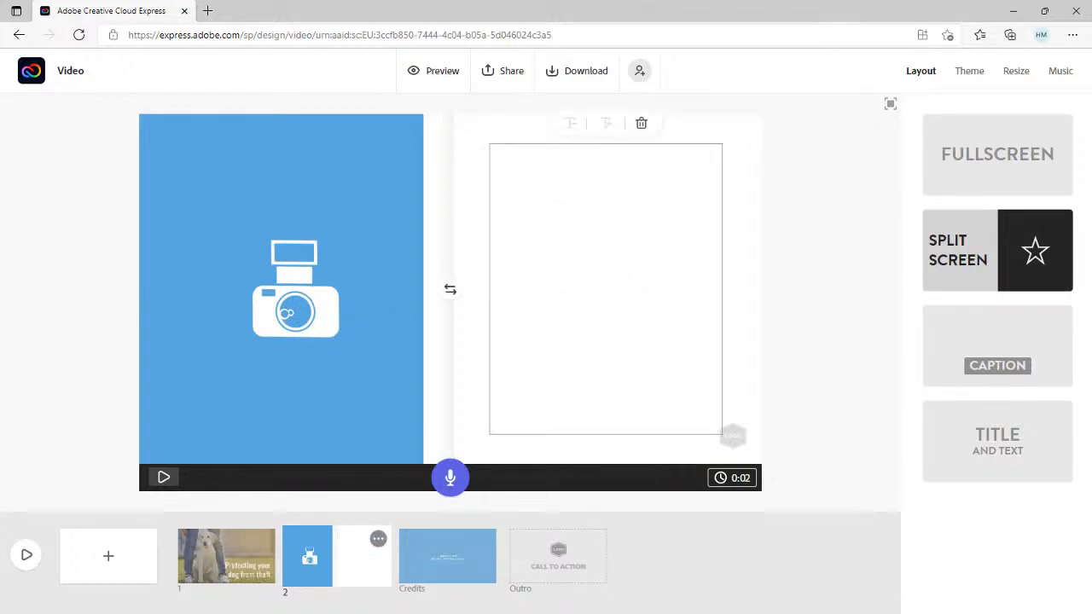
{"action": "key", "text": "alt+Tab"}
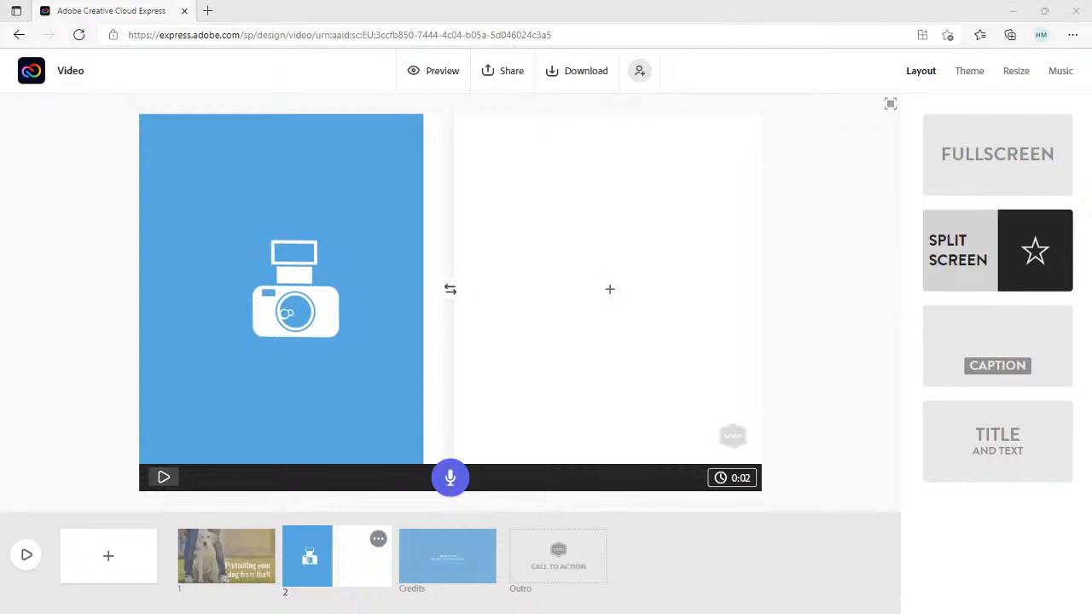
{"action": "left_click", "coordinate": [567, 285]}
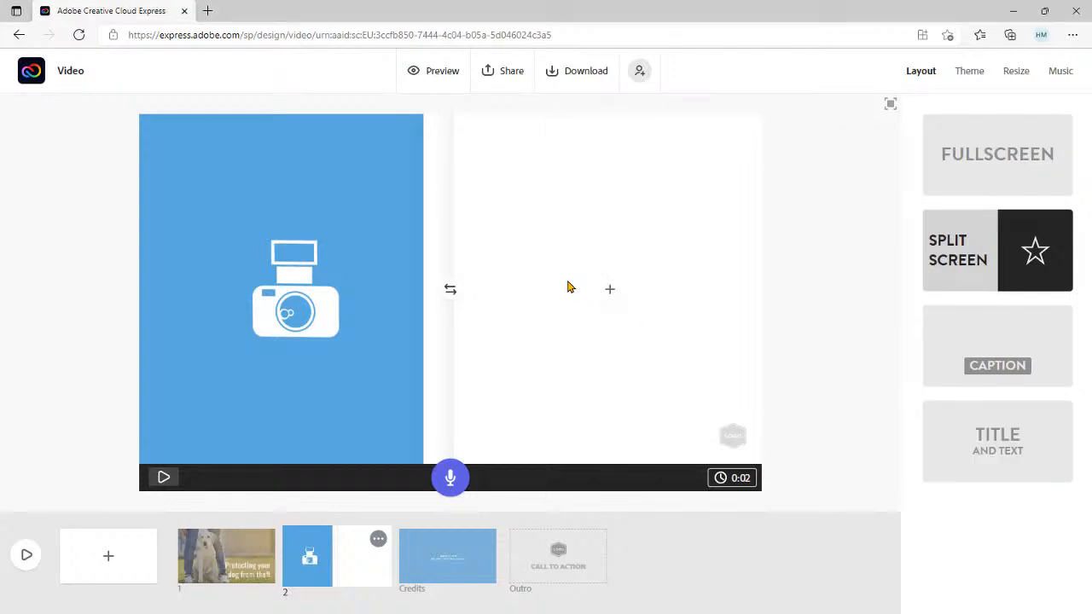
{"action": "left_click", "coordinate": [610, 296]}
{"action": "left_click", "coordinate": [575, 249]}
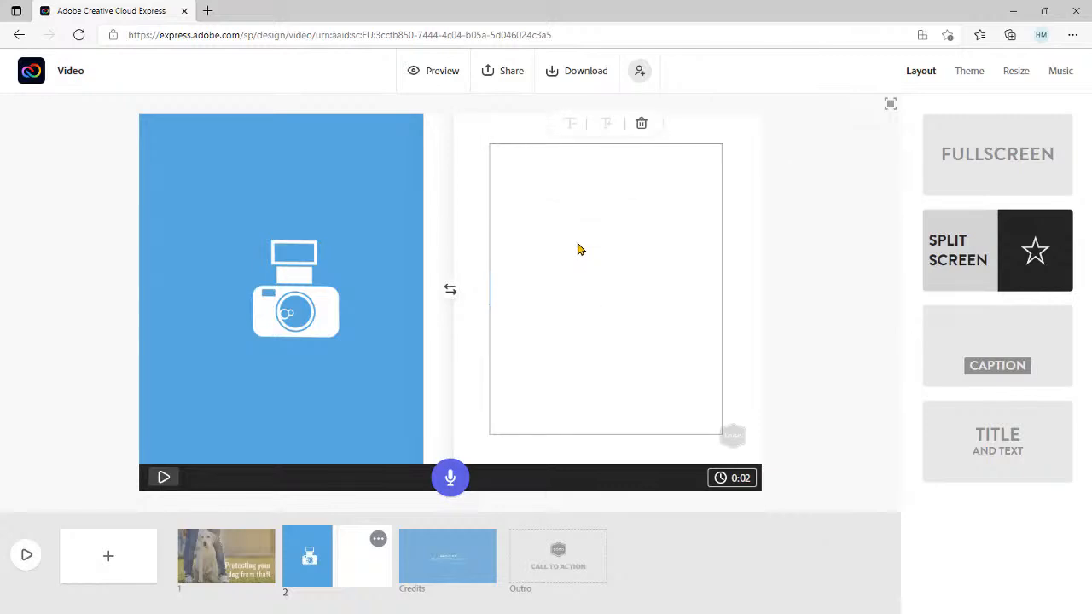
{"action": "type", "text": "Keep up-to-date photos of your dog Having recent photos of your dog, including their size and any distinguishing features, can help to track them down, and also helps to prove ownership if necessary."}
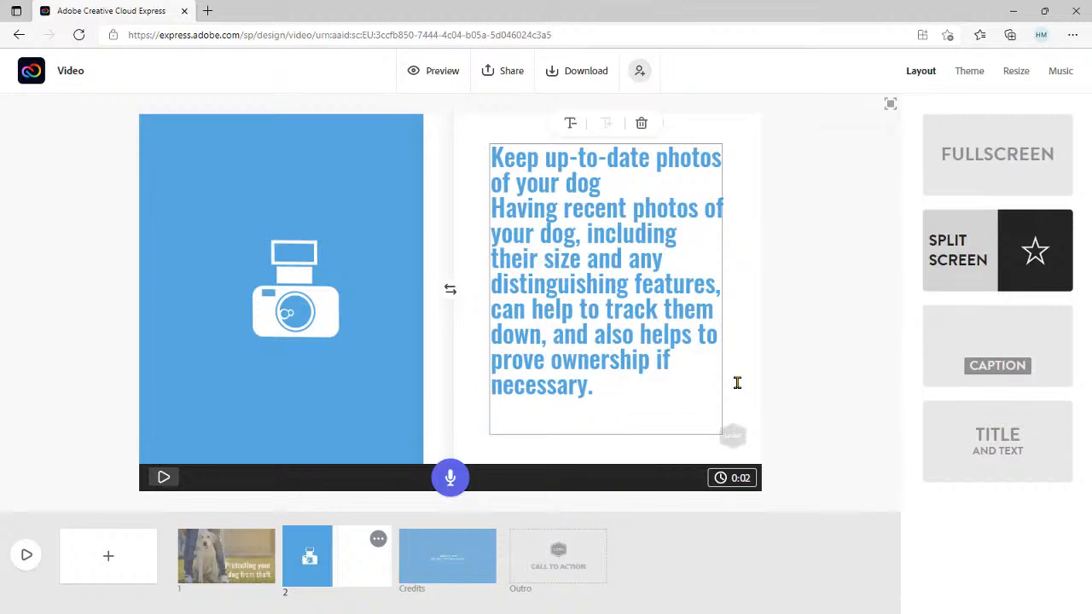
{"action": "left_click", "coordinate": [812, 375]}
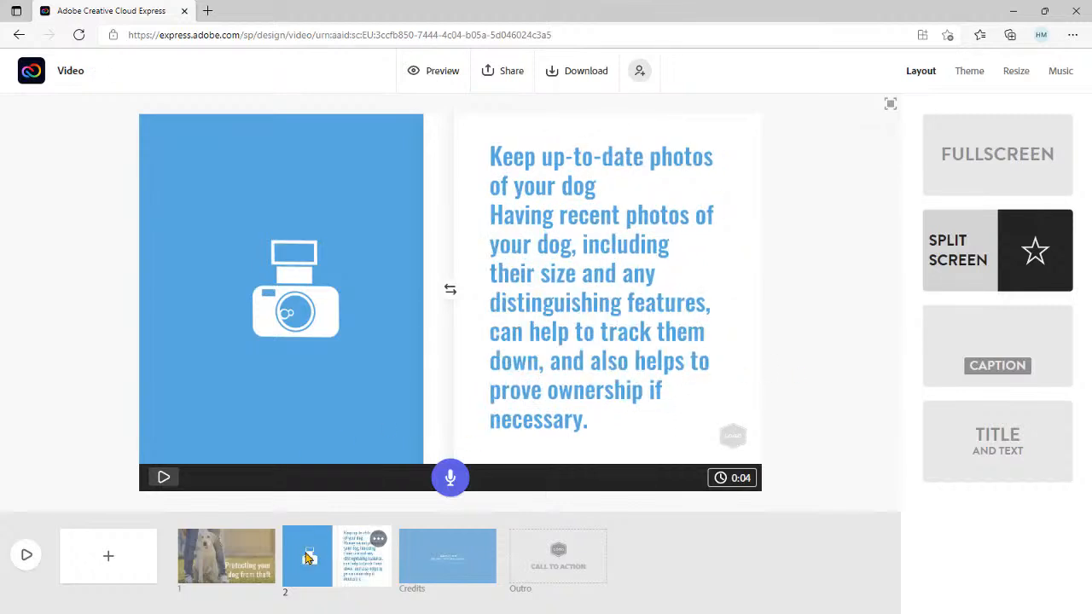
- Look over both slides, return to the first one, and show the video's background music options
{"action": "left_click", "coordinate": [244, 561]}
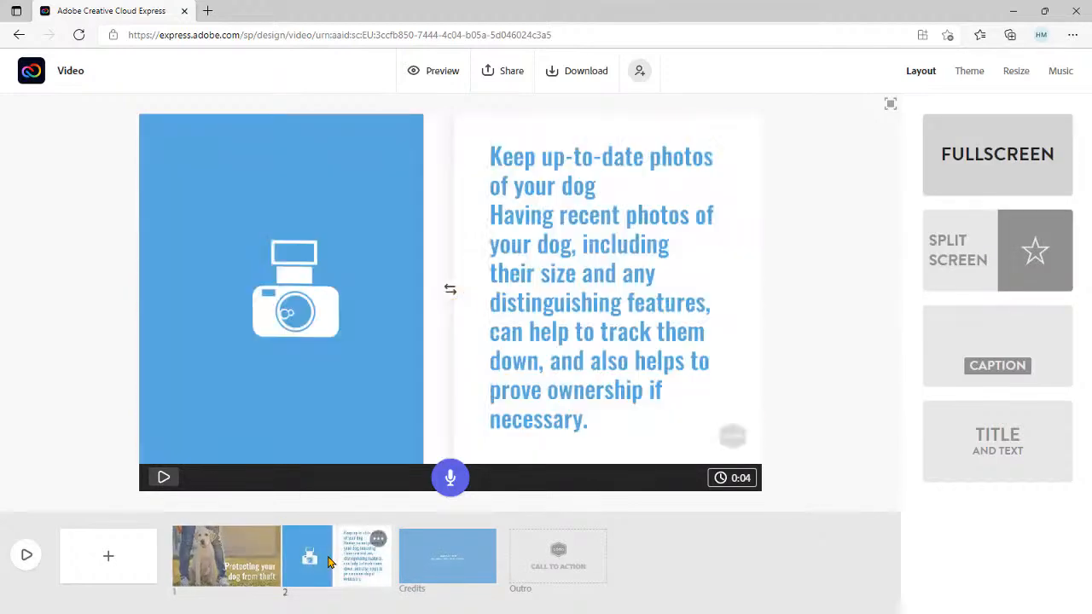
{"action": "left_click", "coordinate": [327, 560]}
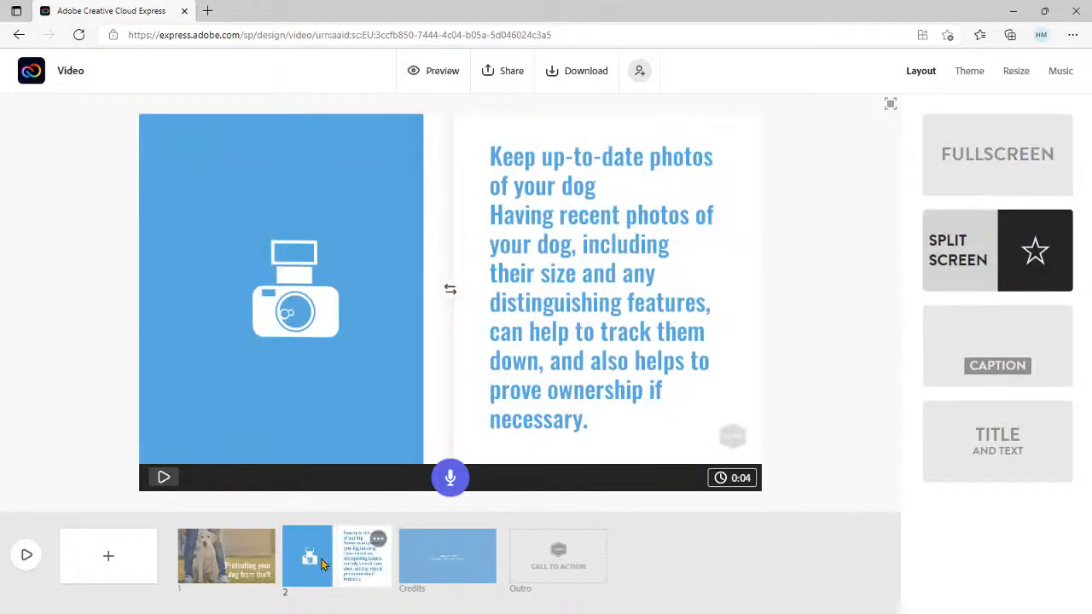
{"action": "left_click", "coordinate": [245, 568]}
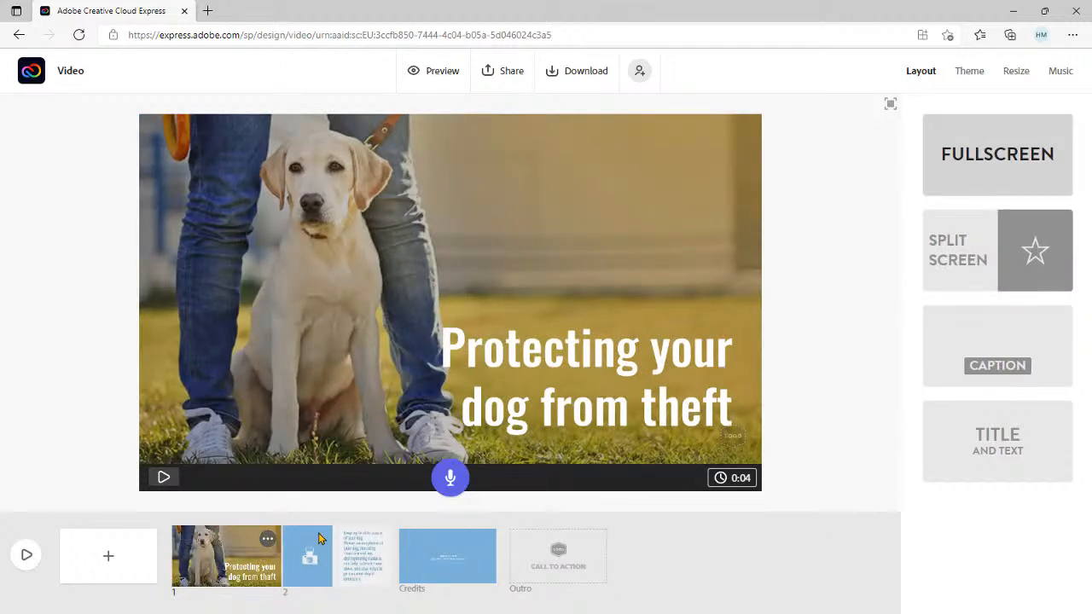
{"action": "left_click", "coordinate": [1062, 72]}
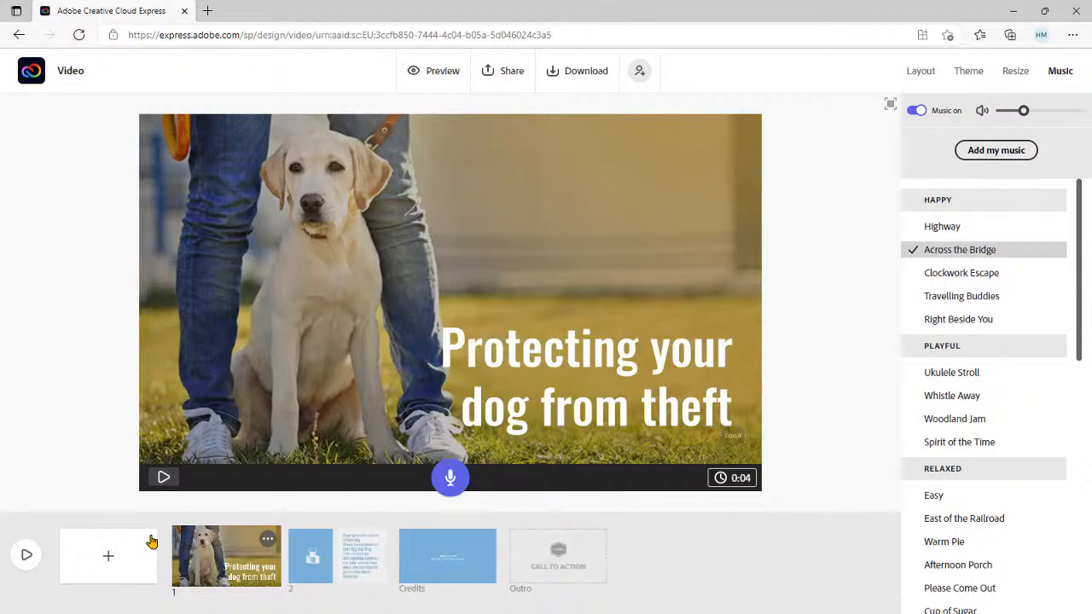
- Play a preview of the whole video, close it, and view the first slide's duration control
{"action": "left_click", "coordinate": [26, 556]}
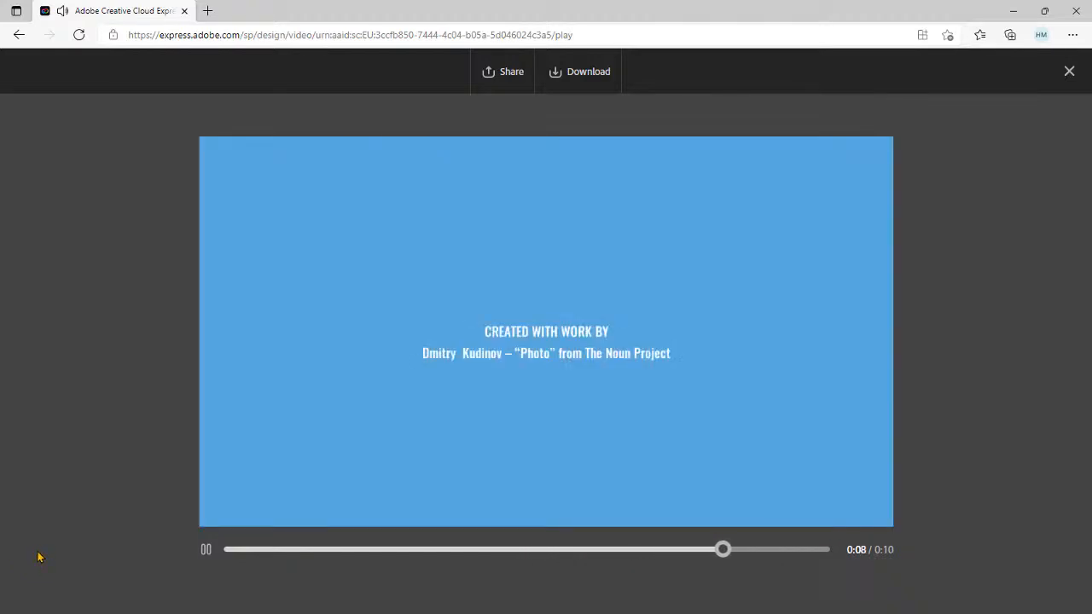
{"action": "left_click", "coordinate": [1068, 70]}
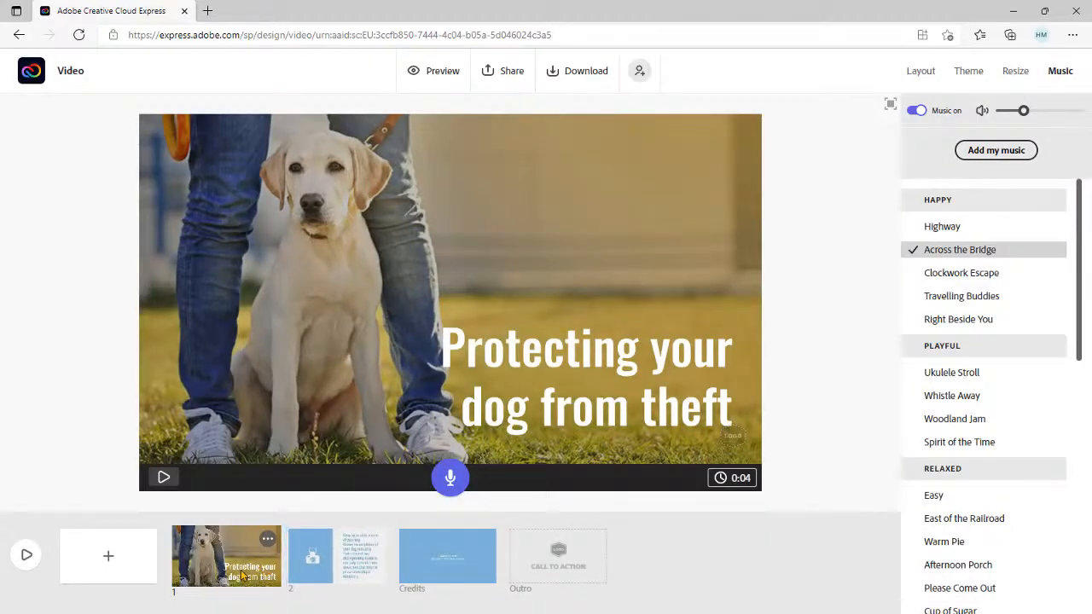
{"action": "left_click", "coordinate": [738, 482]}
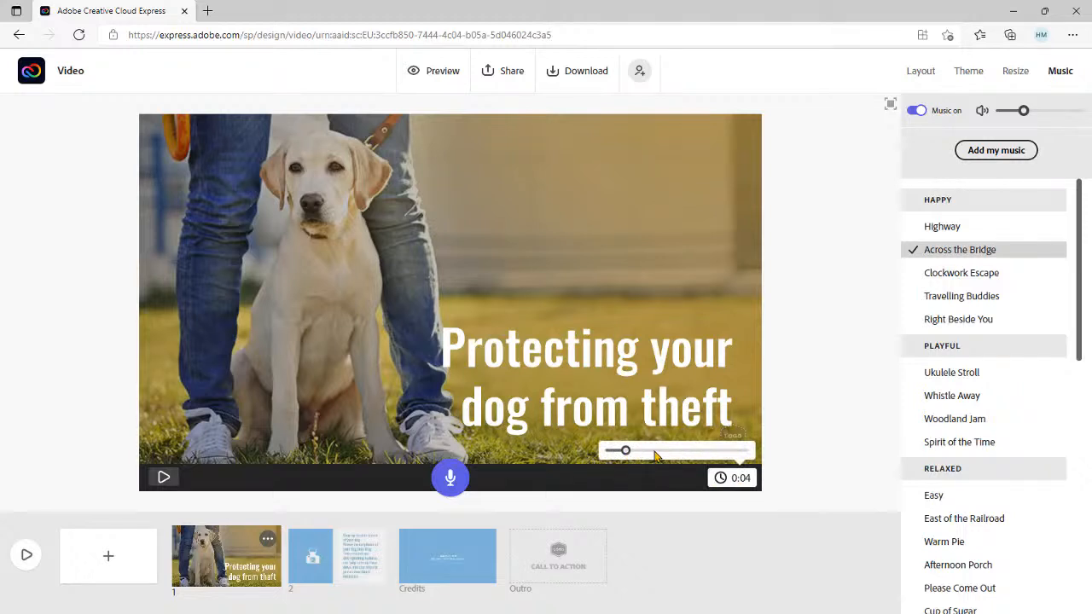
{"action": "left_click", "coordinate": [841, 459]}
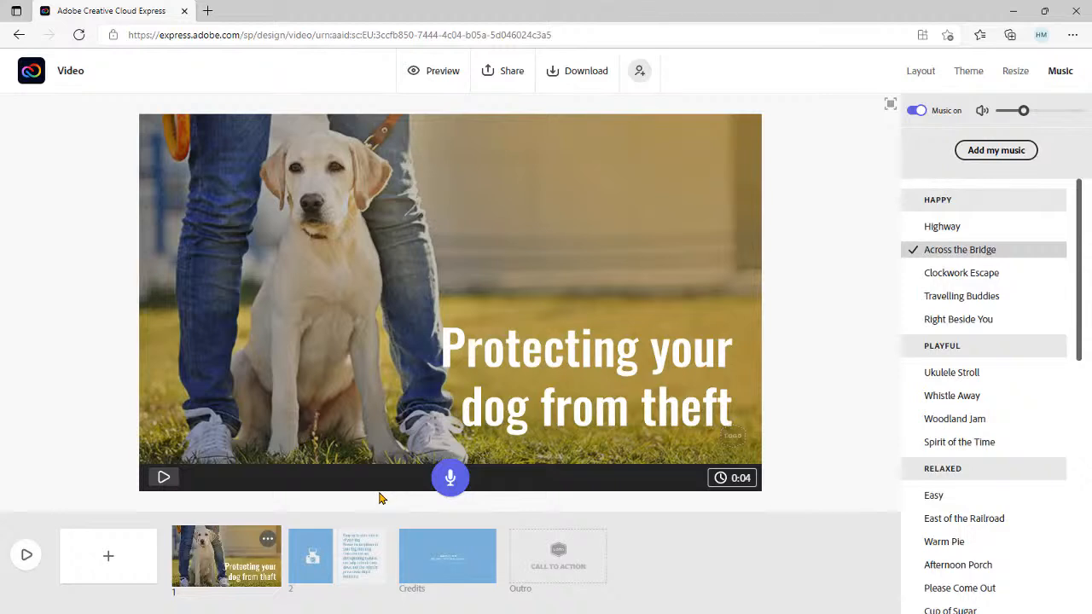
- Record a voice narration about 14 seconds long on the second slide
{"action": "left_click", "coordinate": [362, 550]}
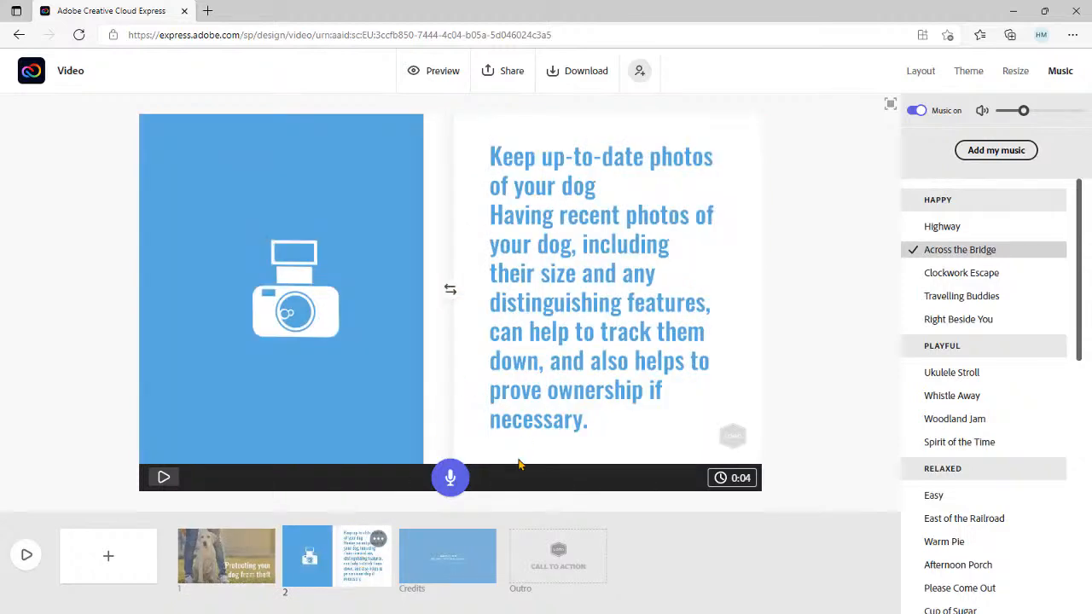
{"action": "left_click", "coordinate": [450, 479]}
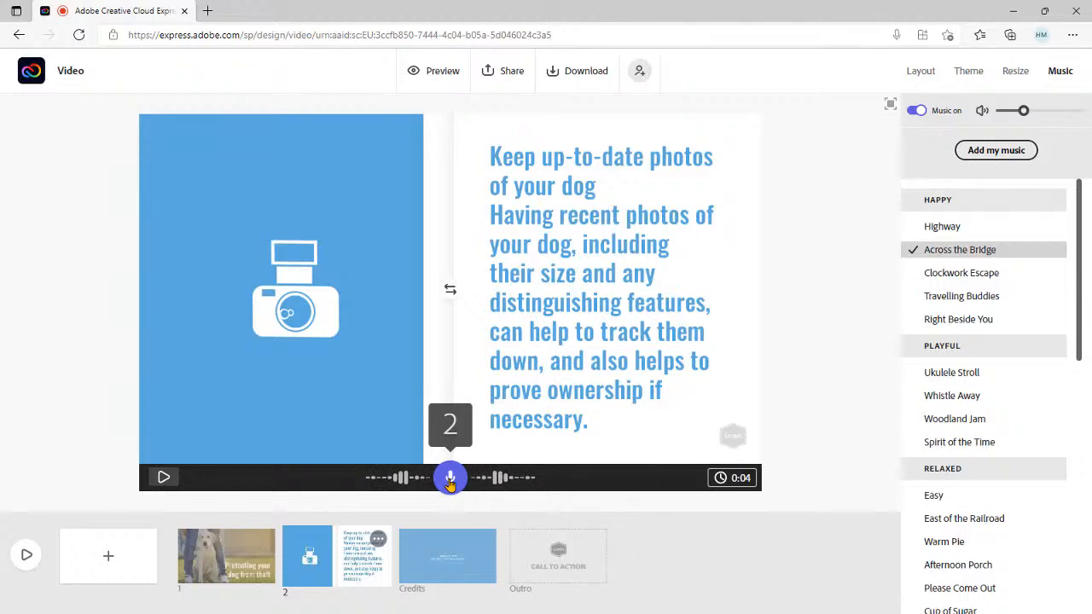
{"action": "left_click", "coordinate": [450, 480]}
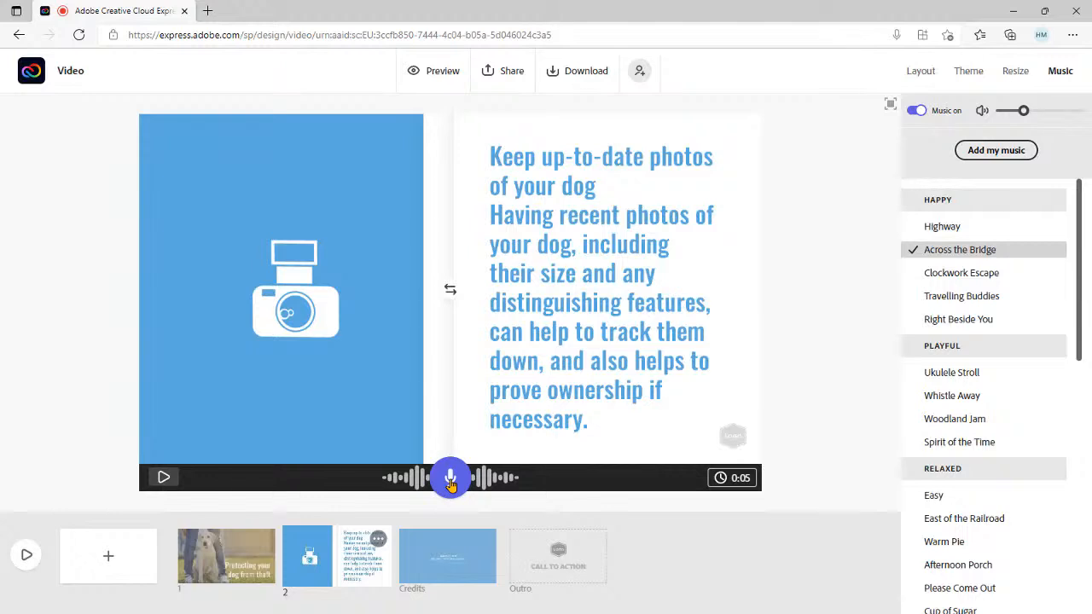
{"action": "left_click_drag", "start_coordinate": [451, 483], "coordinate": [450, 482]}
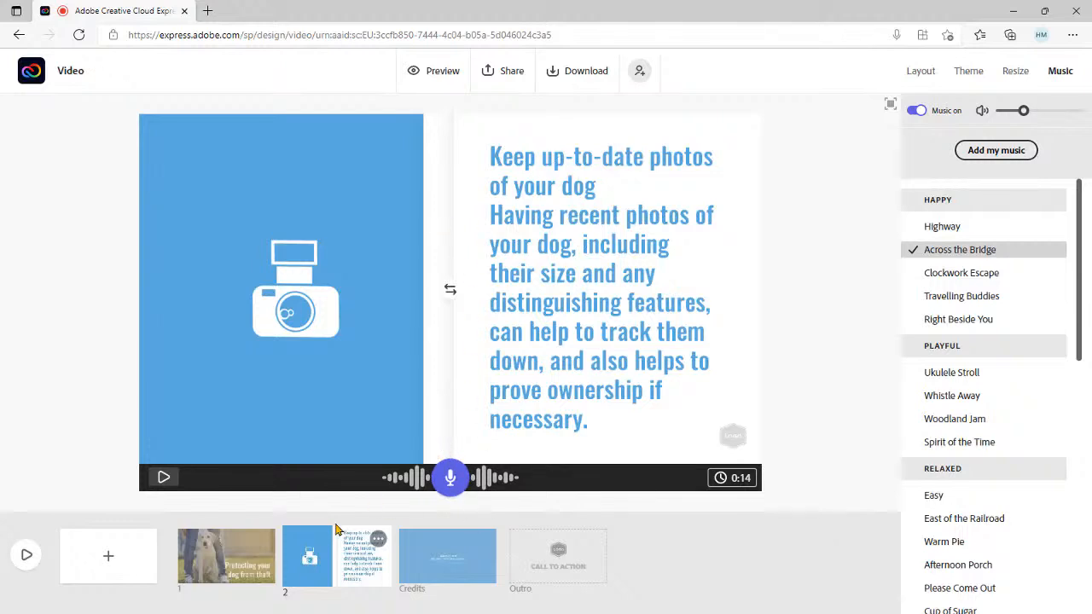
- Record a voice narration about 9 seconds long on the first slide and play that slide back
{"action": "left_click", "coordinate": [234, 563]}
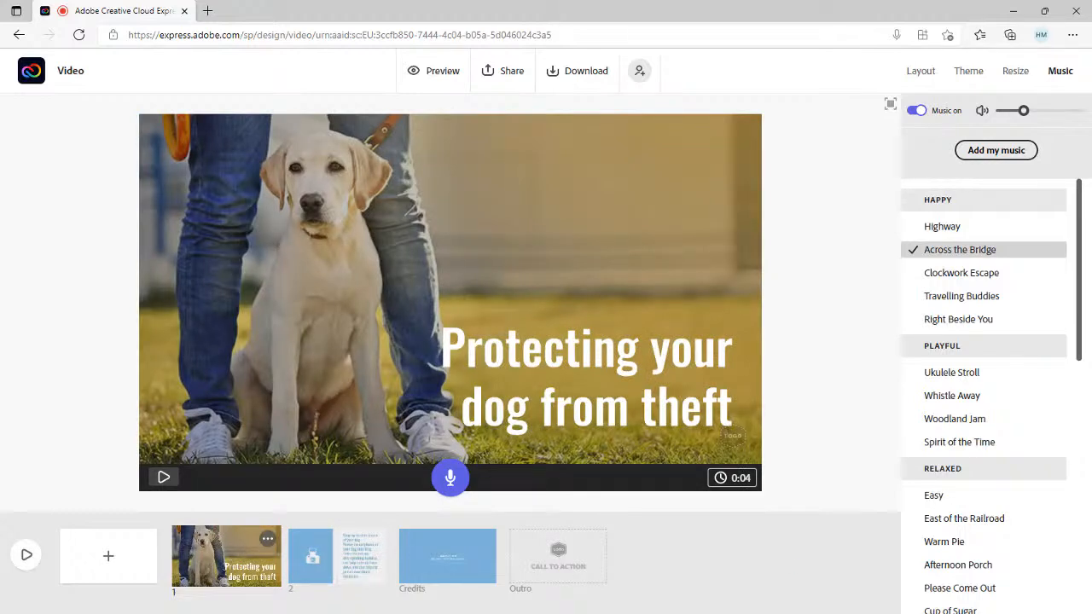
{"action": "left_click", "coordinate": [451, 482]}
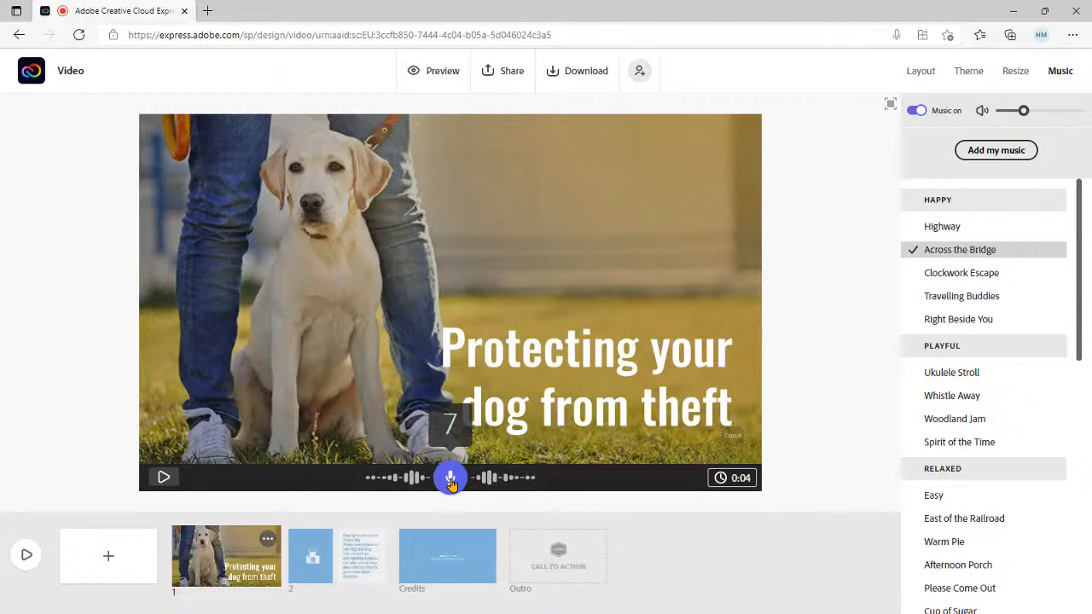
{"action": "left_click_drag", "start_coordinate": [451, 483], "coordinate": [454, 484]}
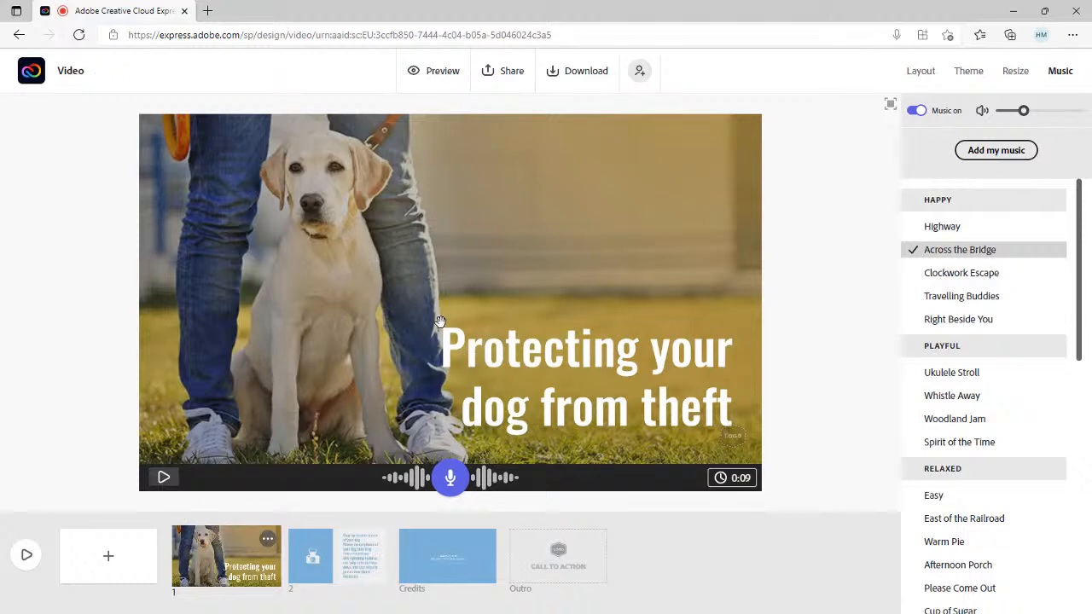
{"action": "left_click", "coordinate": [165, 479]}
- Set up publishing for the video with the Education category and the author's name turned off
{"action": "left_click", "coordinate": [509, 75]}
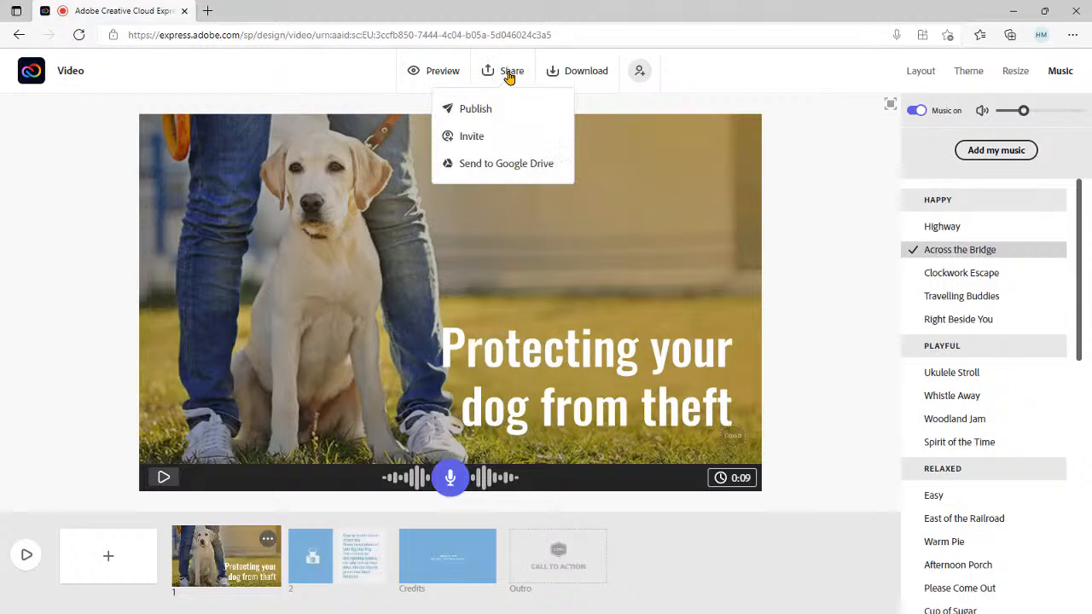
{"action": "left_click", "coordinate": [475, 110]}
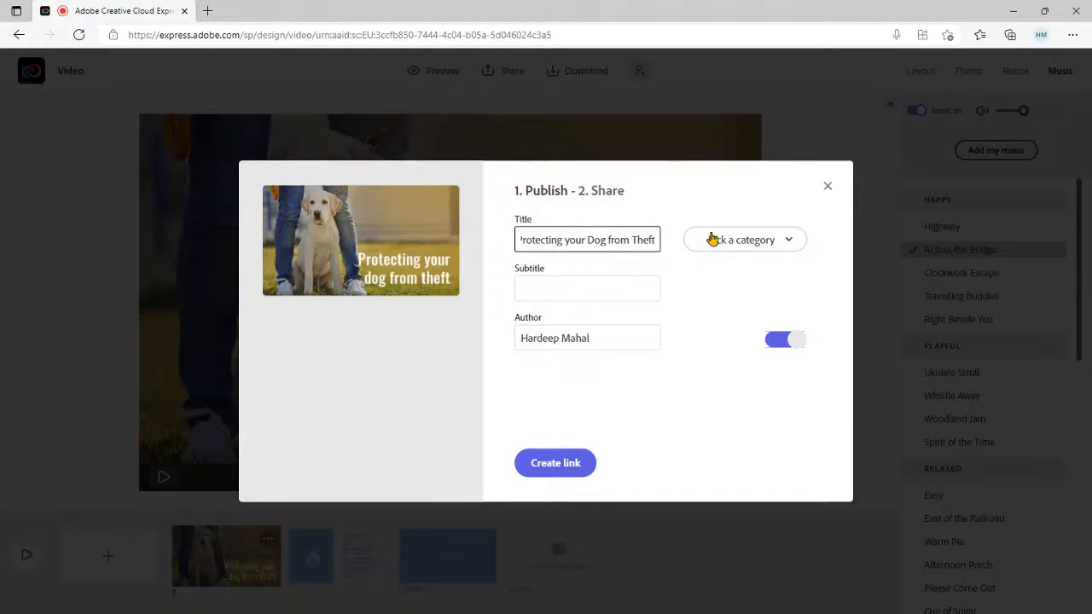
{"action": "left_click", "coordinate": [774, 241]}
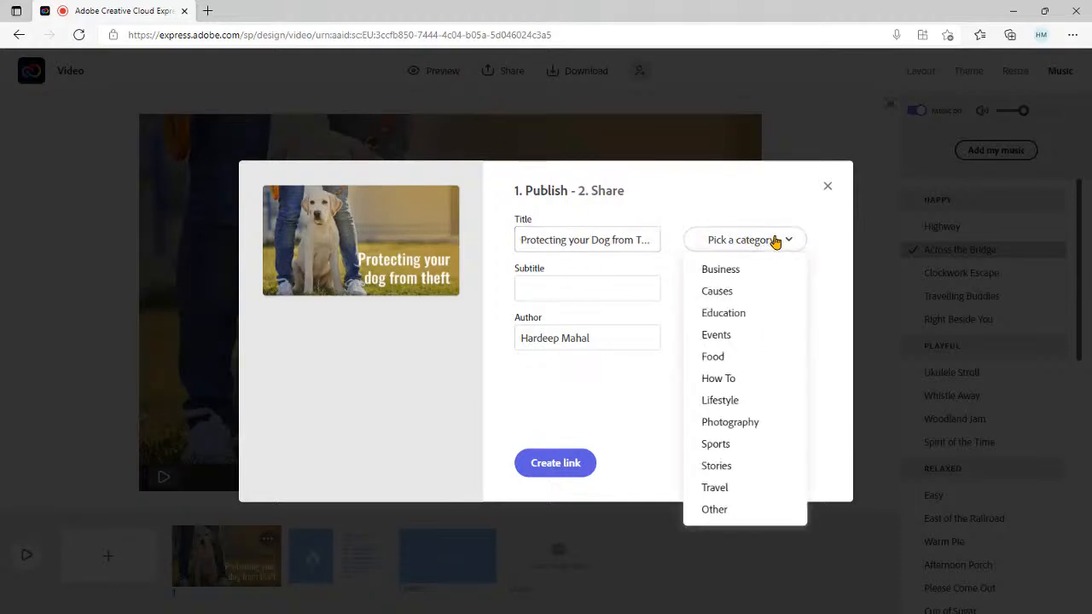
{"action": "left_click", "coordinate": [758, 315]}
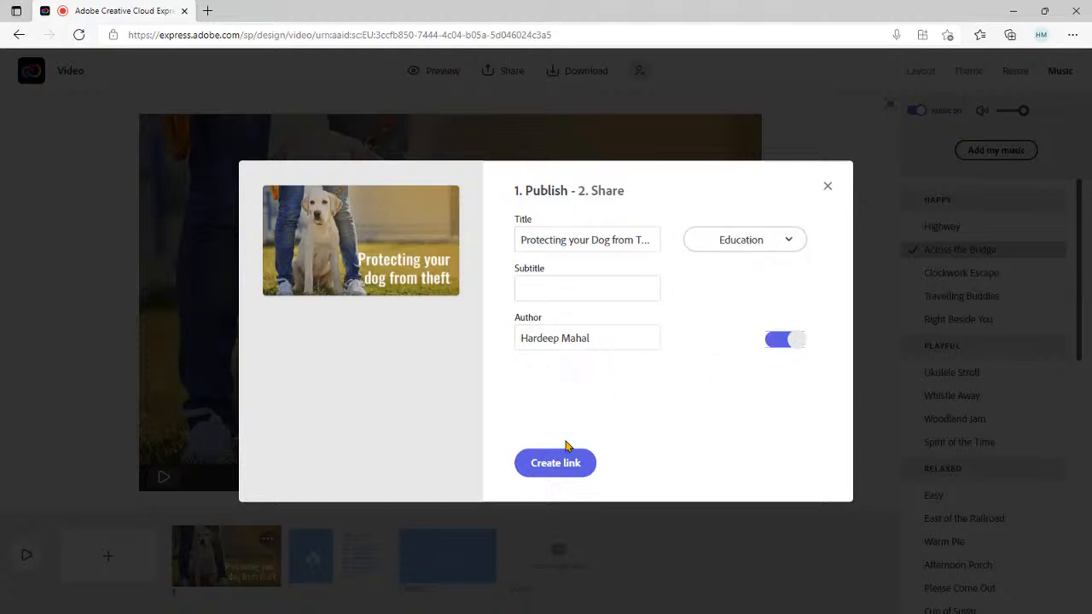
{"action": "left_click", "coordinate": [791, 342]}
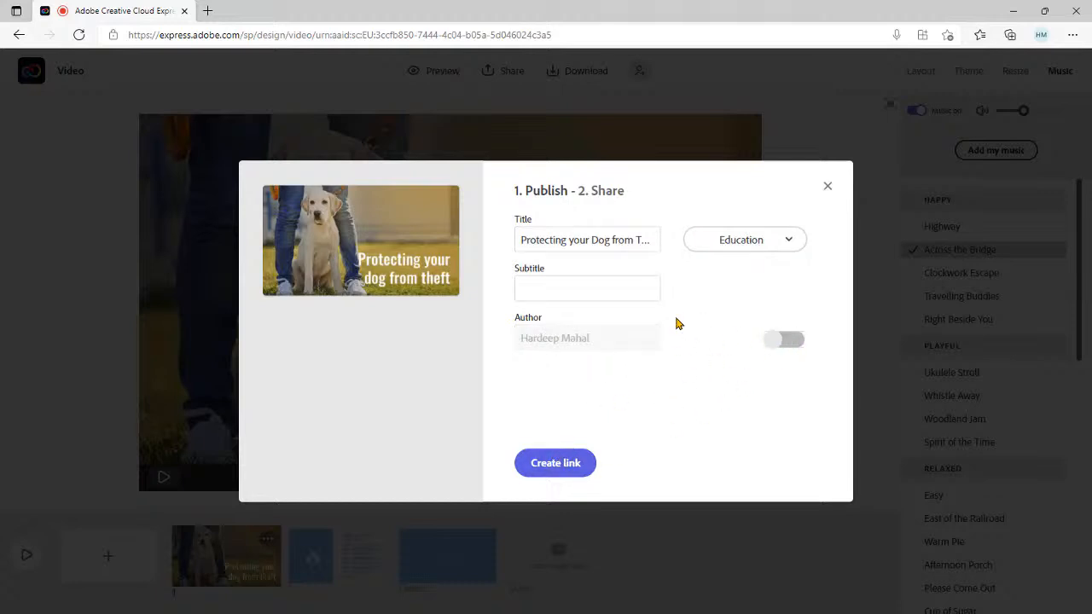
- Create the video's shareable link, copy it, and close the publishing dialog
{"action": "left_click", "coordinate": [573, 469]}
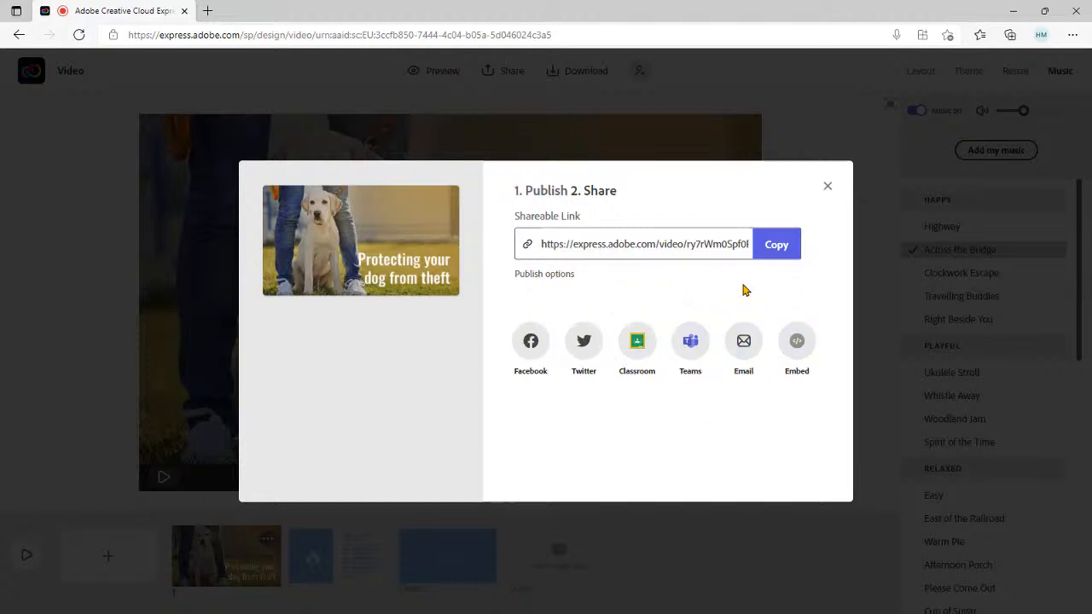
{"action": "left_click", "coordinate": [778, 249]}
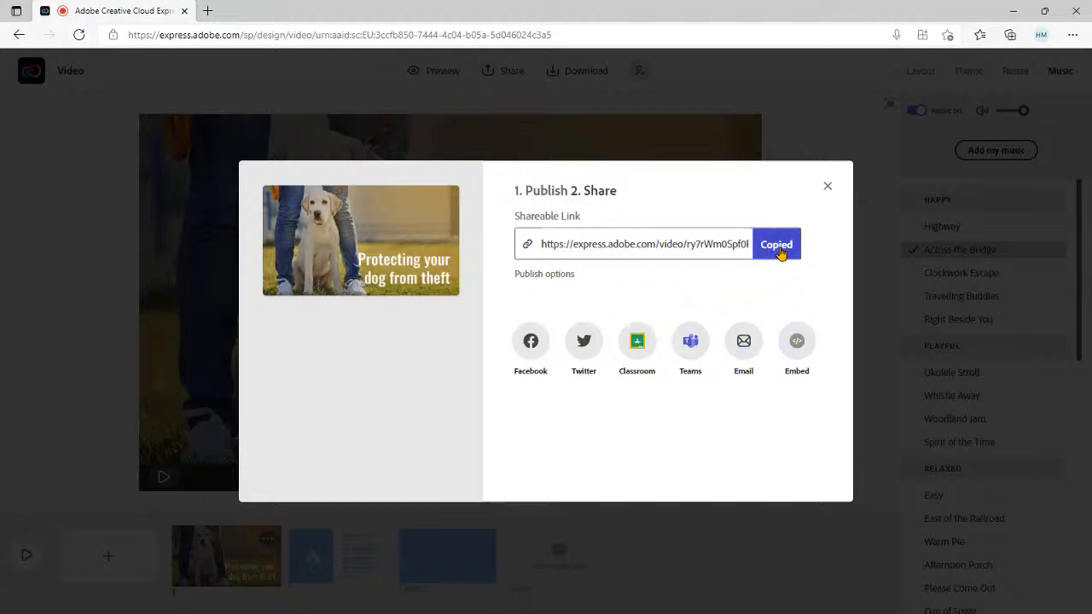
{"action": "left_click", "coordinate": [827, 186]}
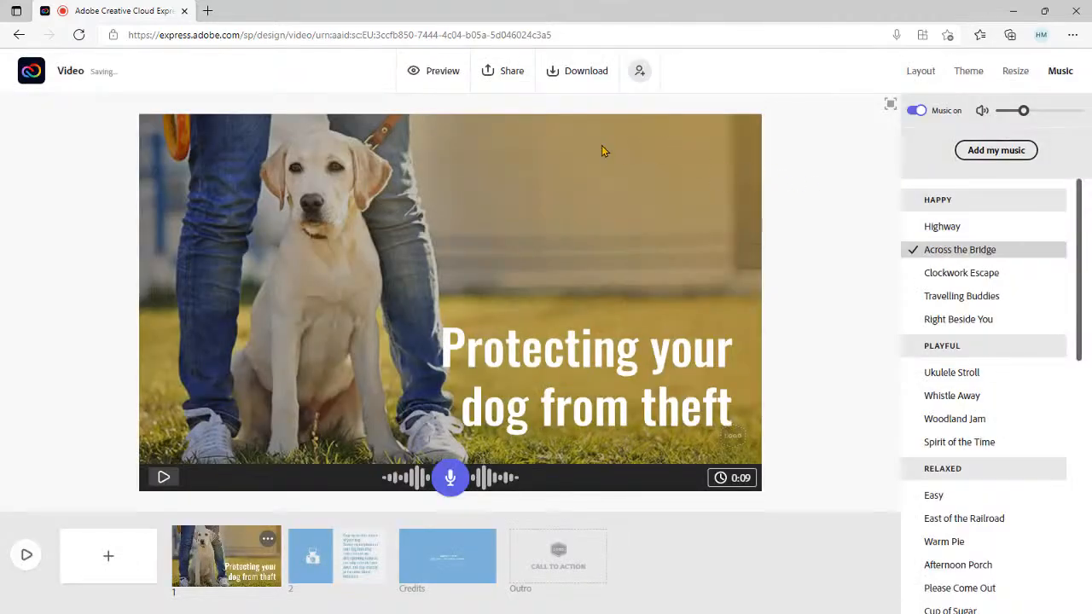
- Open the National Pet Month web page from the saved projects and go to its end, below the Labrador pros and cons section
{"action": "left_click", "coordinate": [28, 71]}
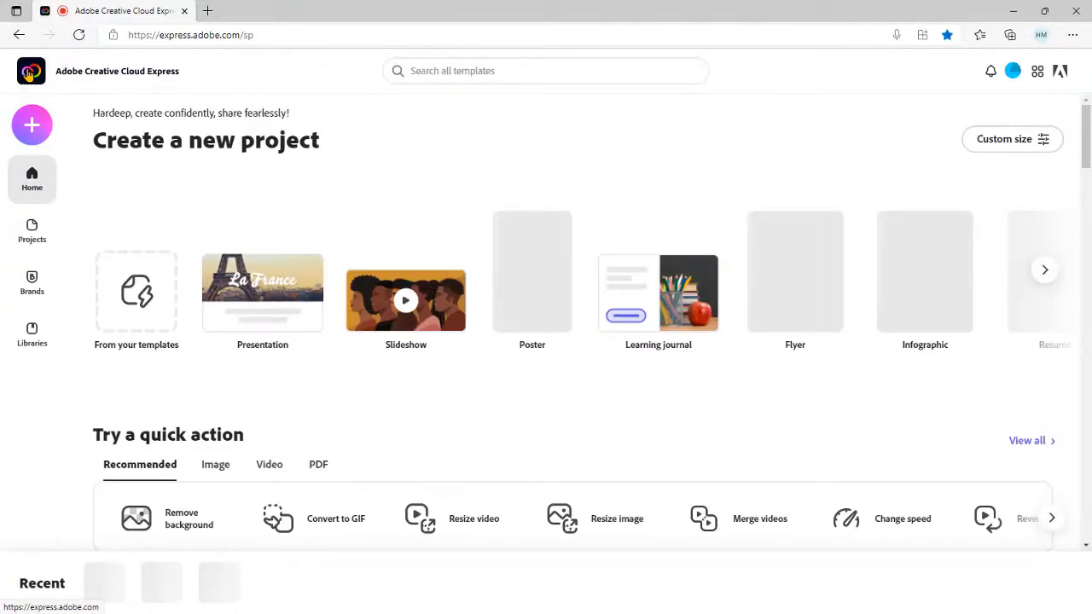
{"action": "left_click", "coordinate": [36, 231]}
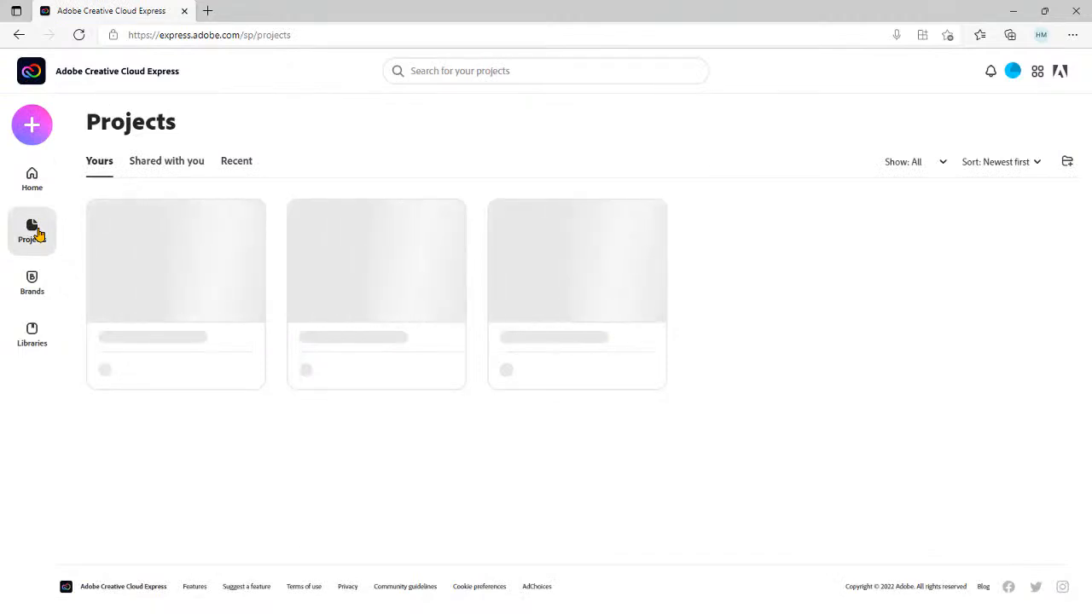
{"action": "left_click", "coordinate": [378, 285]}
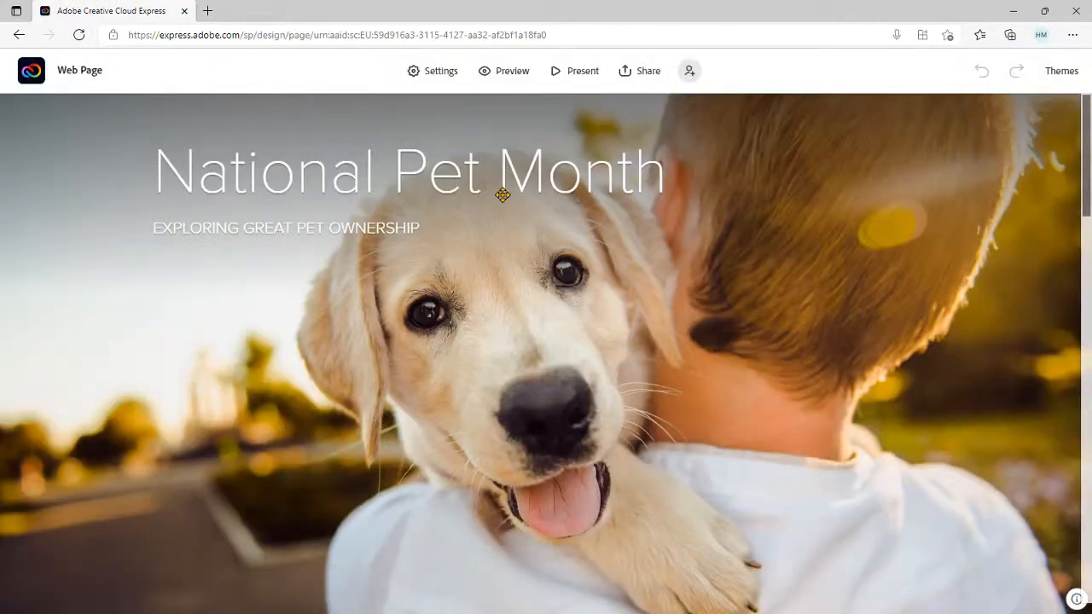
{"action": "scroll", "coordinate": [644, 254], "scroll_direction": "down", "scroll_amount": 8}
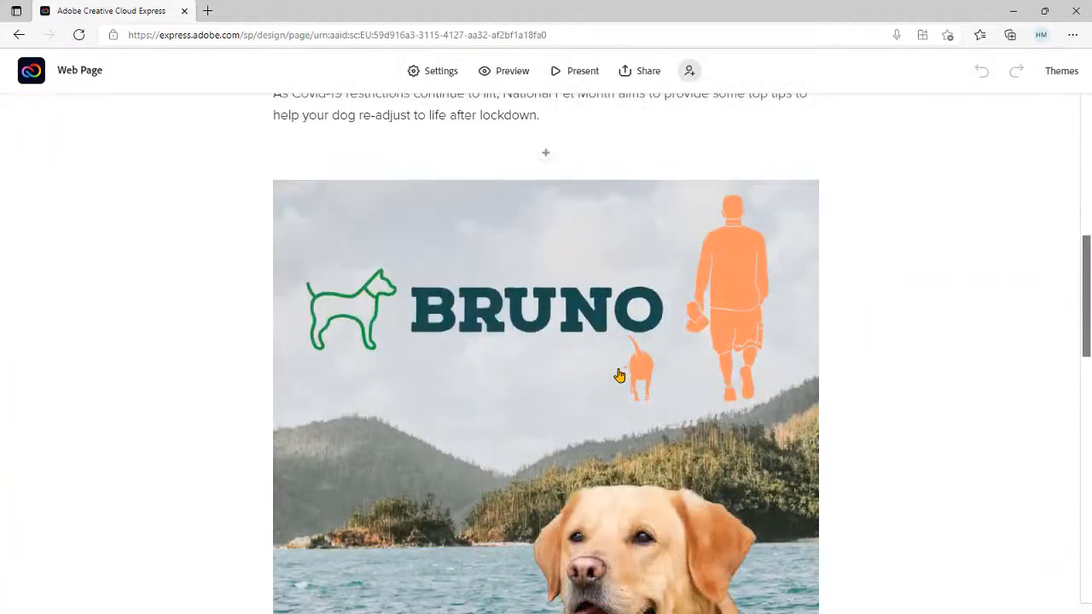
{"action": "scroll", "coordinate": [620, 376], "scroll_direction": "down", "scroll_amount": 7}
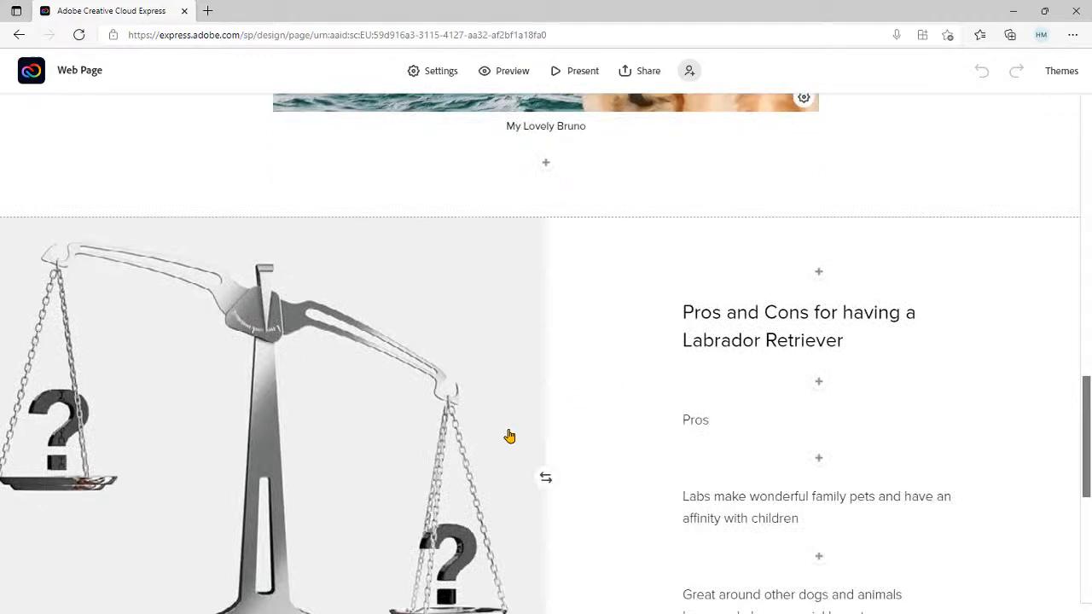
{"action": "scroll", "coordinate": [603, 423], "scroll_direction": "down", "scroll_amount": 4}
{"action": "scroll", "coordinate": [605, 422], "scroll_direction": "down", "scroll_amount": 2}
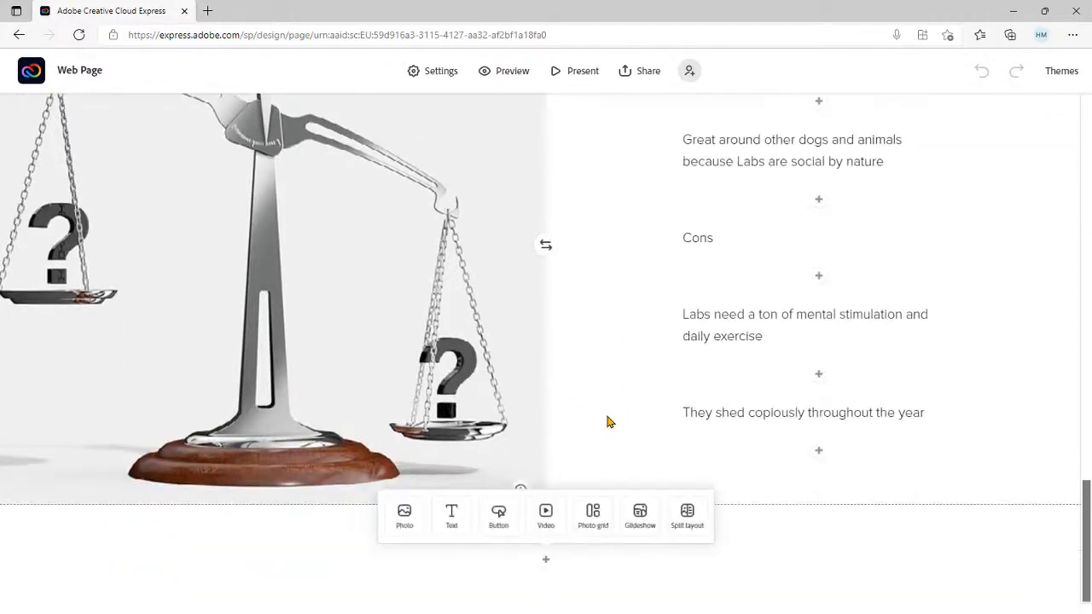
- Embed the published video below the Labrador pros and cons section, using its copied link
{"action": "left_click", "coordinate": [550, 521]}
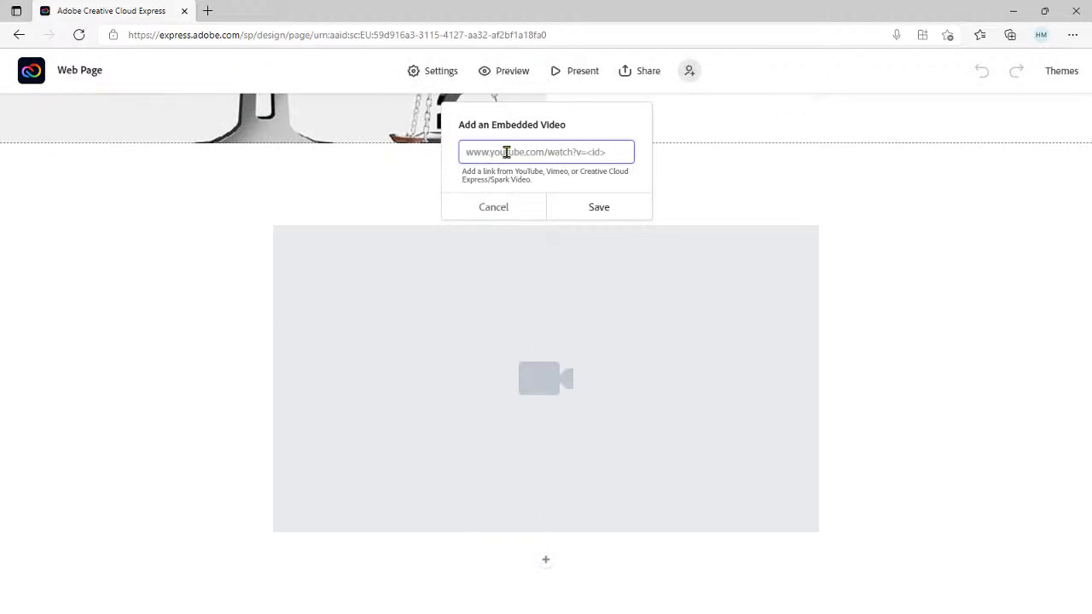
{"action": "key", "text": "ctrl+v"}
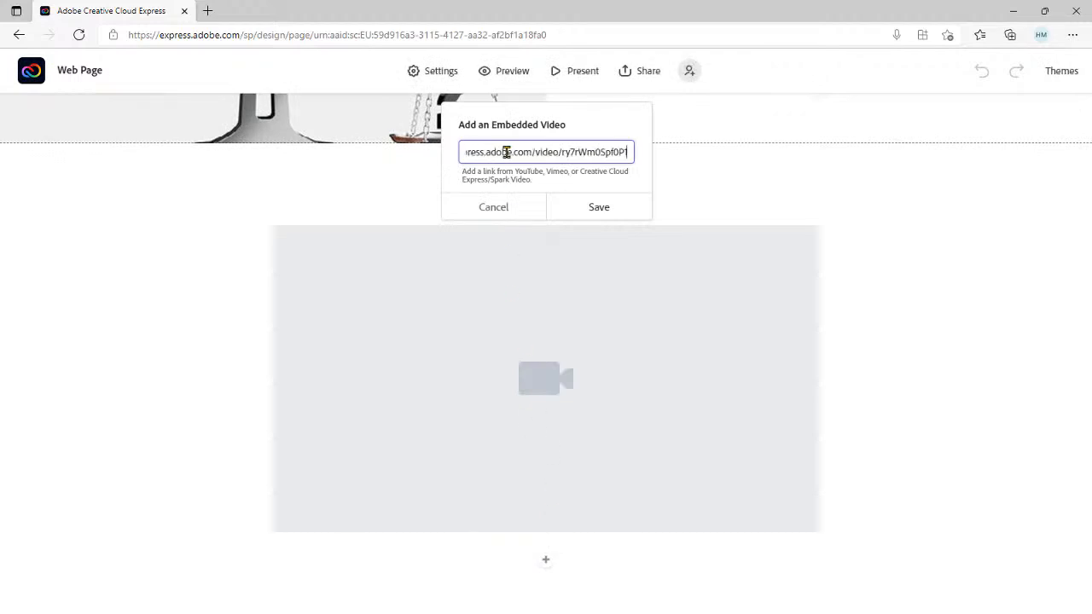
{"action": "left_click", "coordinate": [599, 209]}
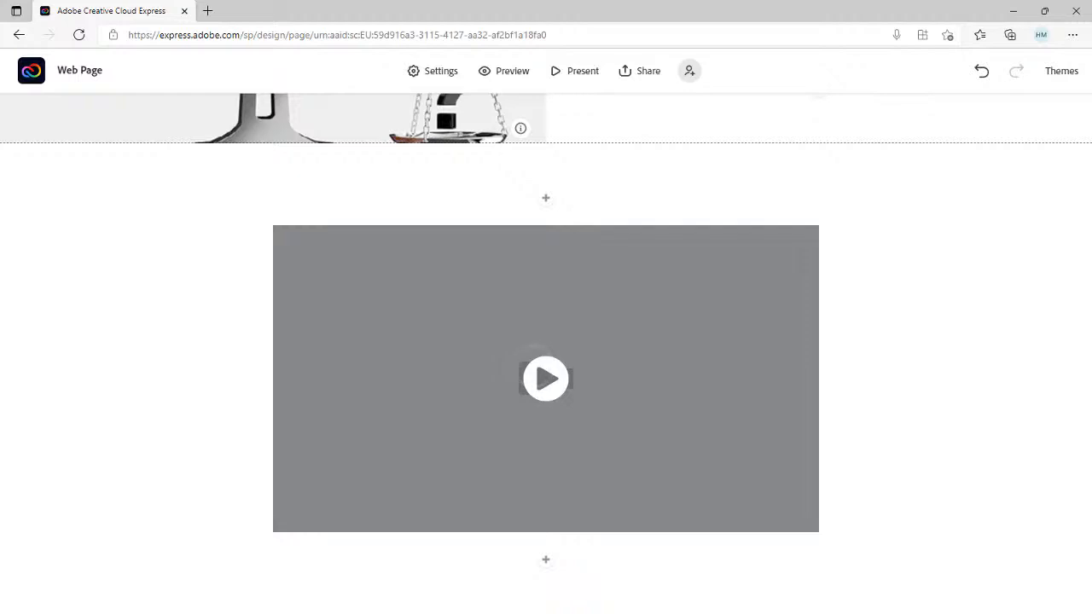
- Add the centred text "Links to useful resources for more information." below the embedded video
{"action": "left_click", "coordinate": [546, 561]}
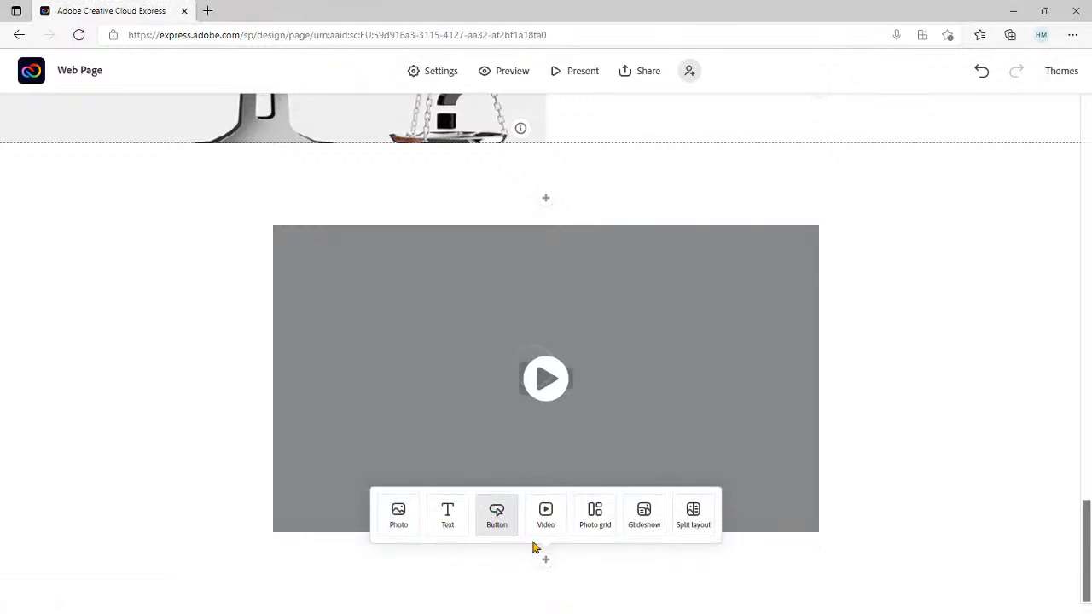
{"action": "left_click", "coordinate": [447, 515]}
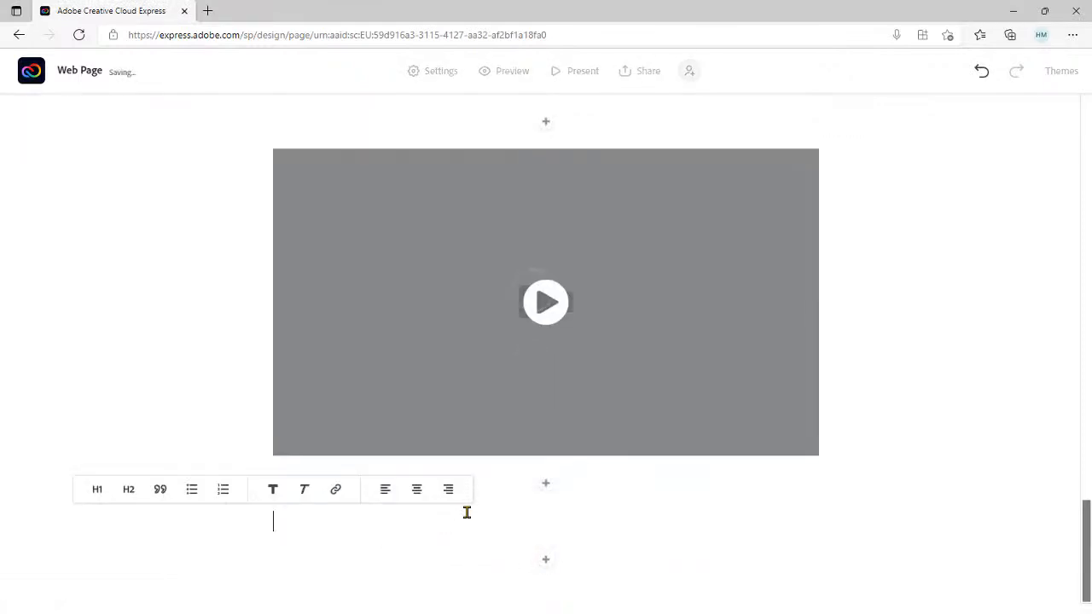
{"action": "type", "text": "Links to useful resources for more information."}
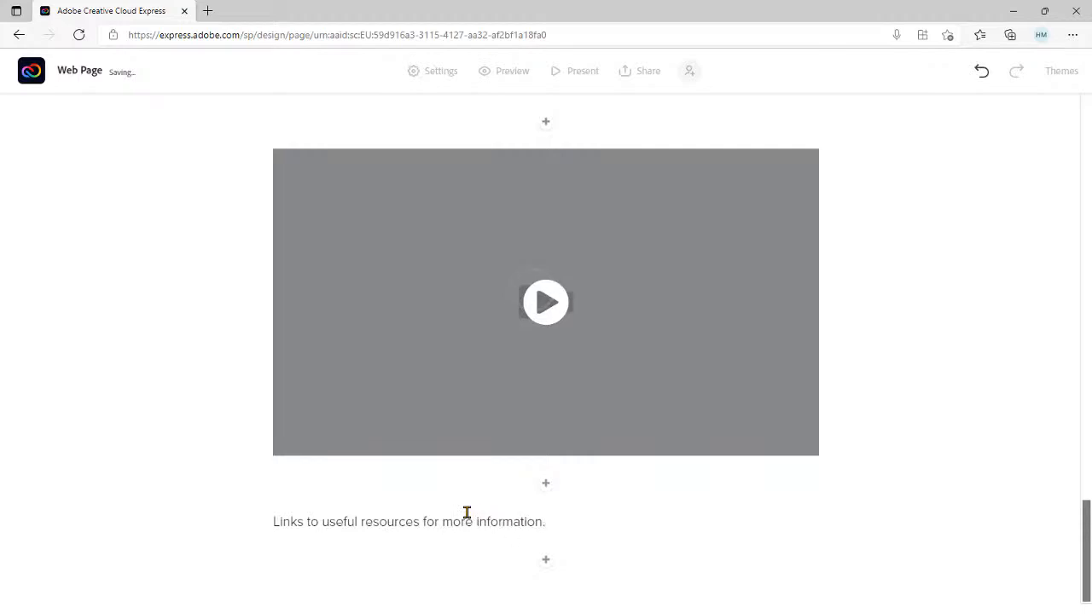
{"action": "left_click", "coordinate": [483, 520]}
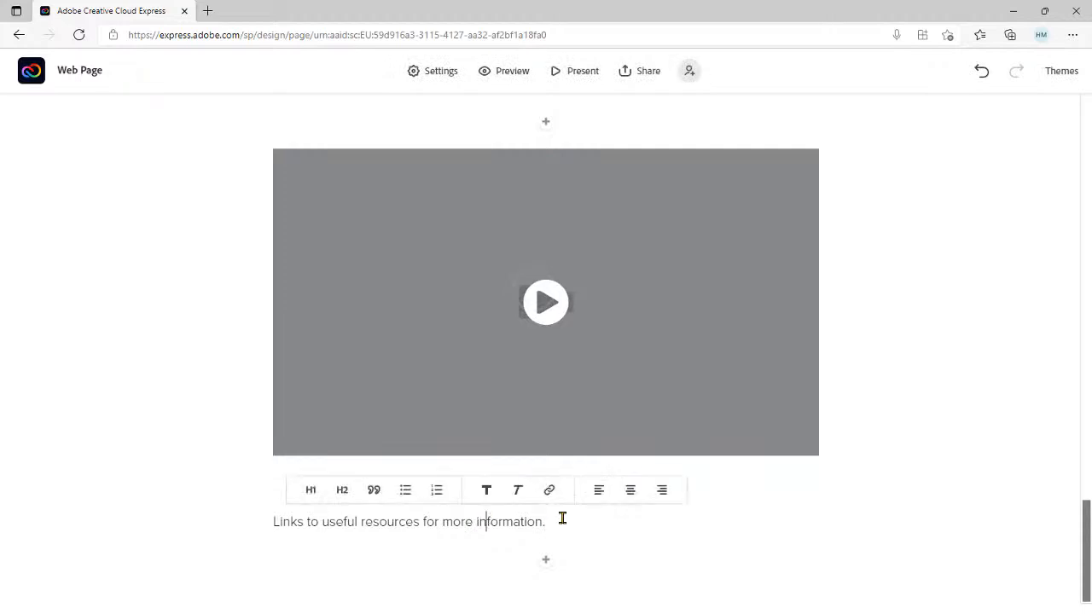
{"action": "left_click", "coordinate": [628, 492]}
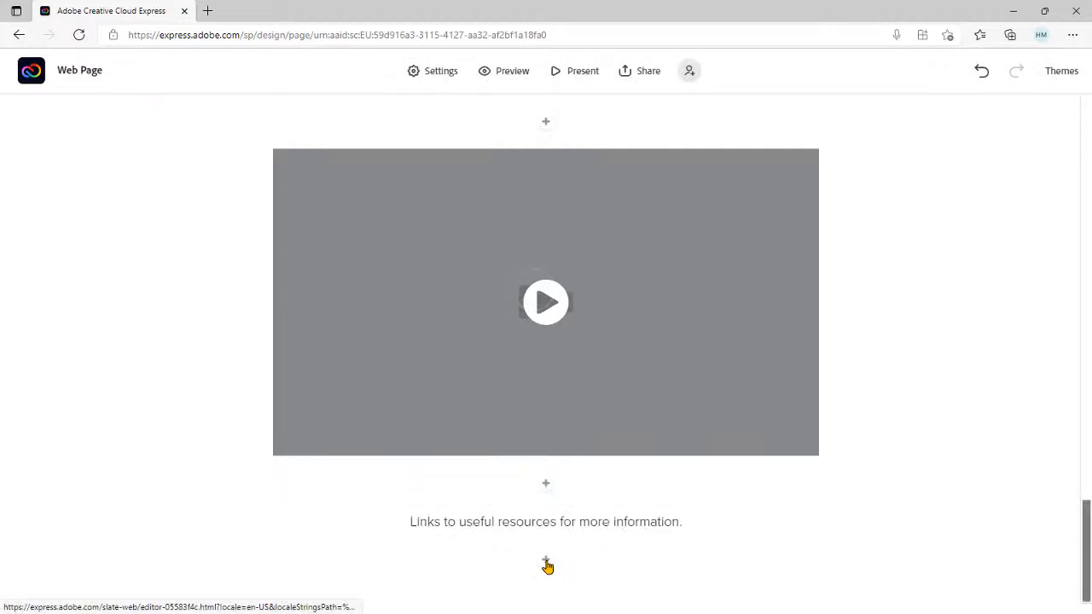
{"action": "left_click", "coordinate": [546, 565]}
{"action": "left_click", "coordinate": [497, 518]}
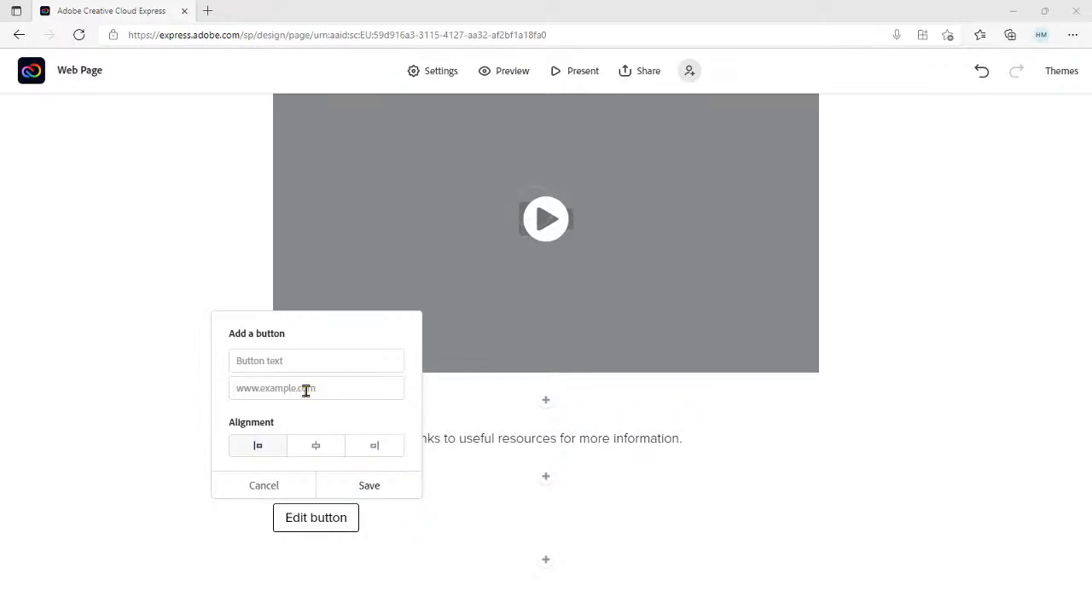
{"action": "left_click", "coordinate": [275, 388]}
{"action": "key", "text": "ctrl+v"}
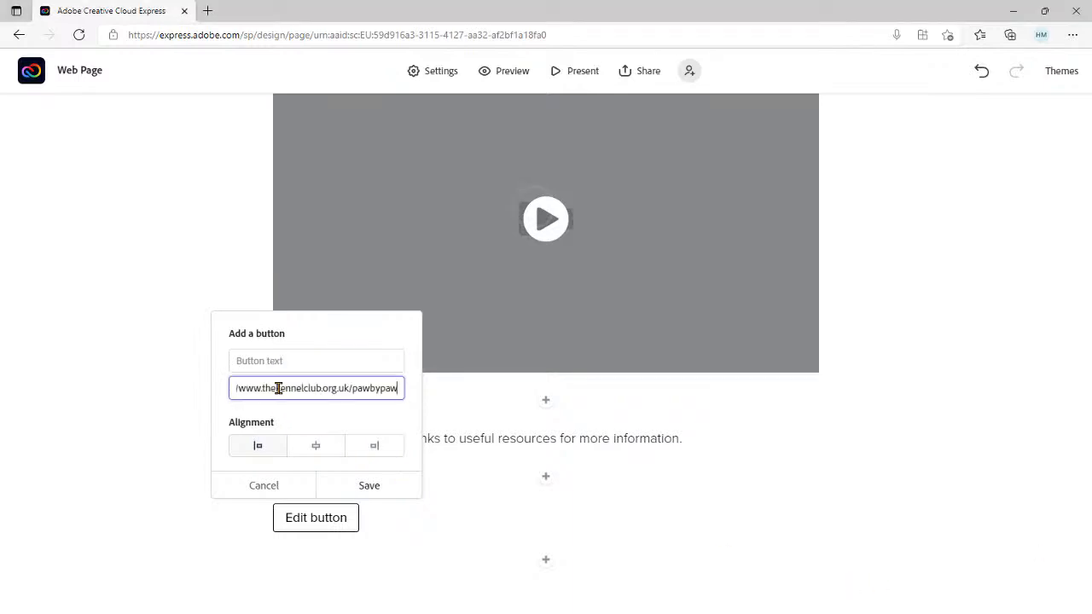
{"action": "left_click", "coordinate": [299, 360]}
{"action": "type", "text": "The kennel Club"}
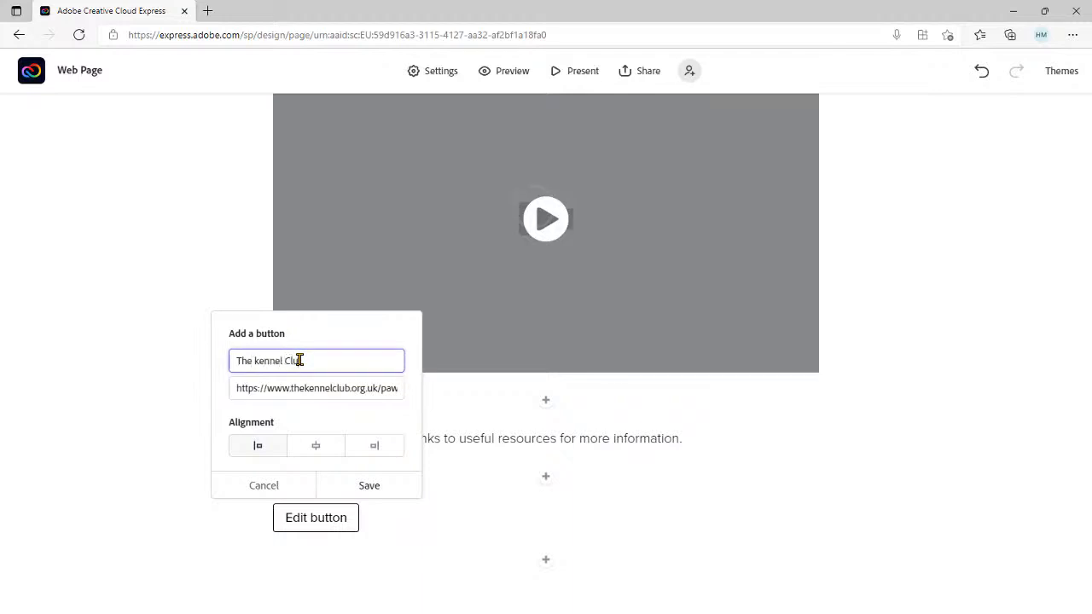
{"action": "left_click", "coordinate": [346, 448]}
{"action": "left_click", "coordinate": [316, 449]}
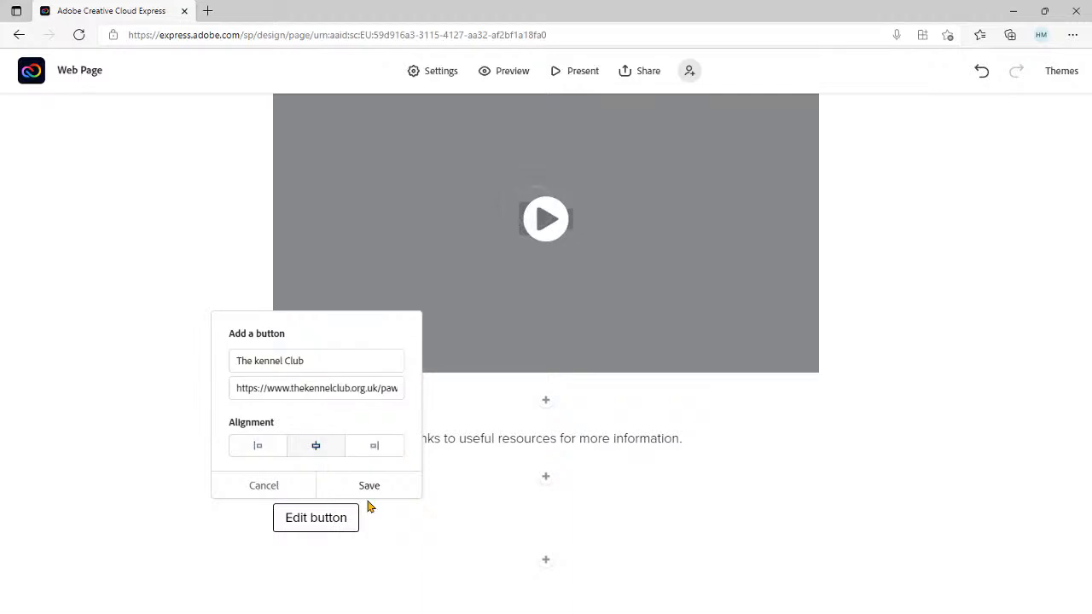
{"action": "left_click", "coordinate": [379, 492]}
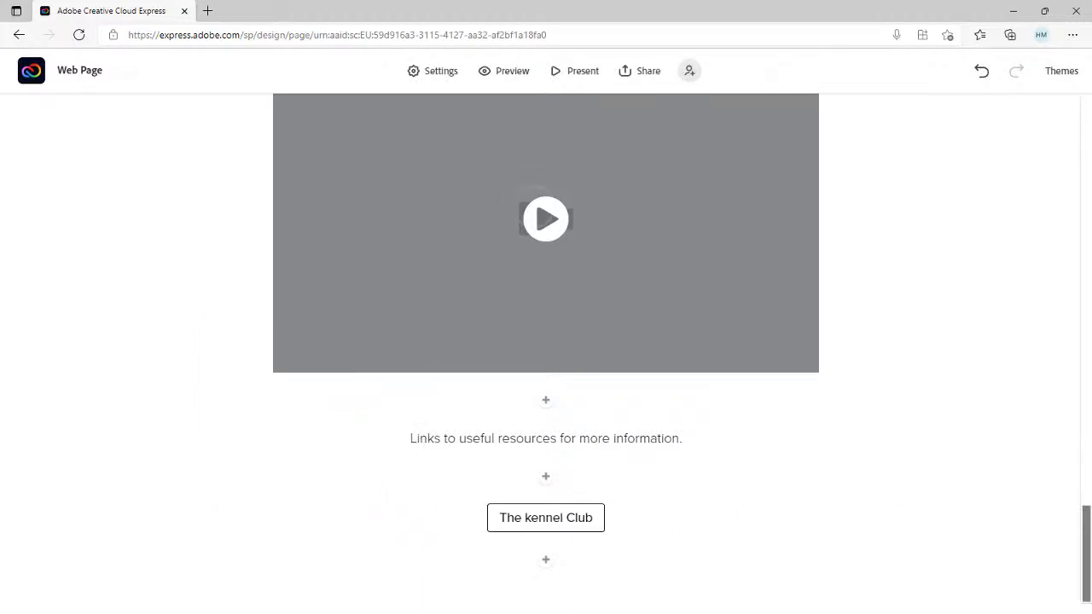
{"action": "left_click", "coordinate": [546, 562]}
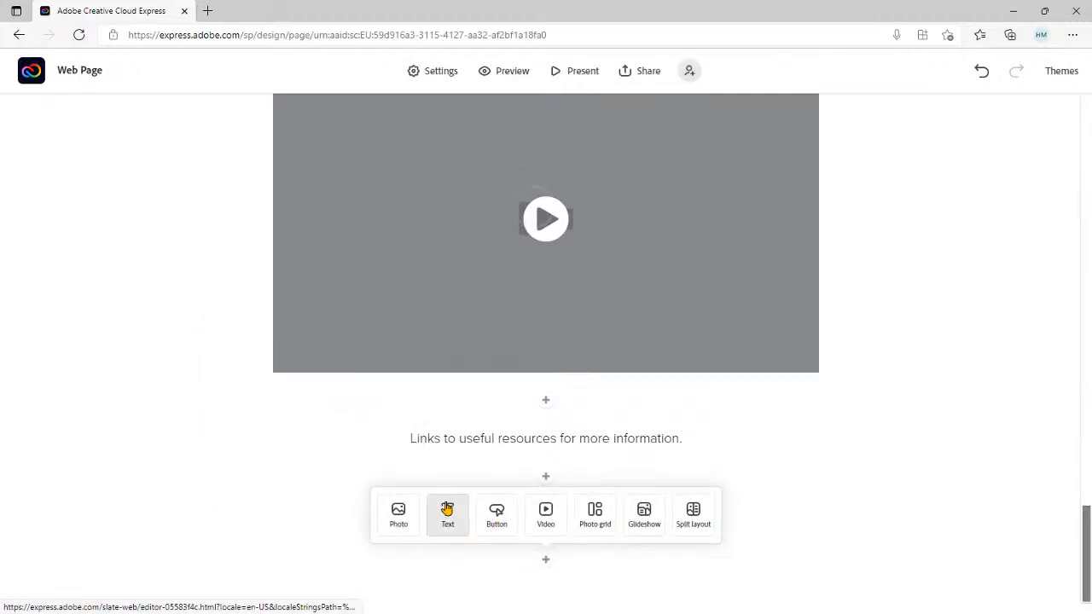
{"action": "left_click", "coordinate": [500, 516]}
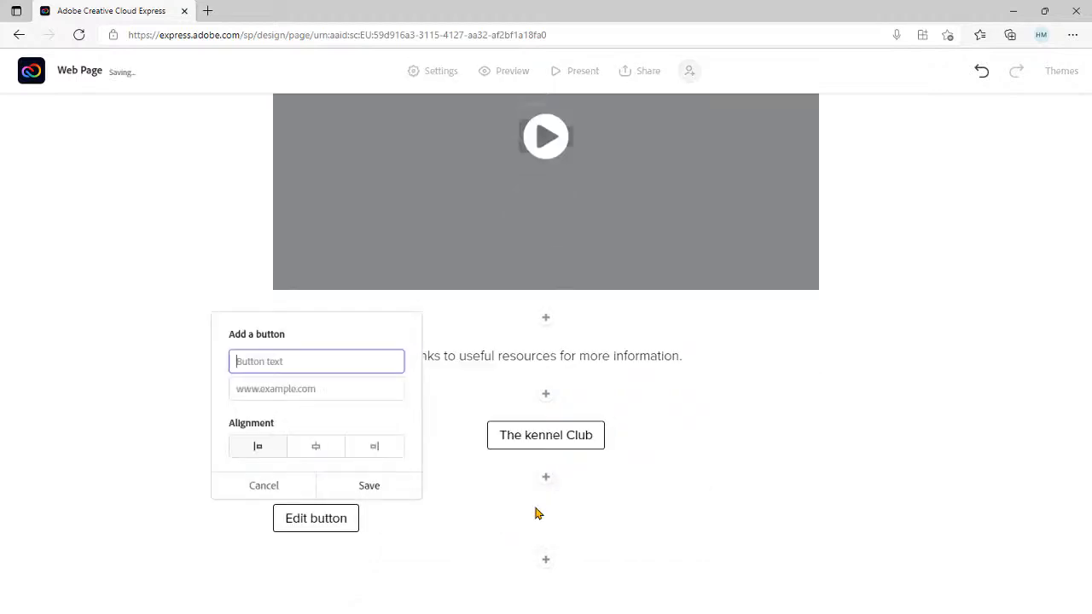
{"action": "key", "text": "alt+Tab"}
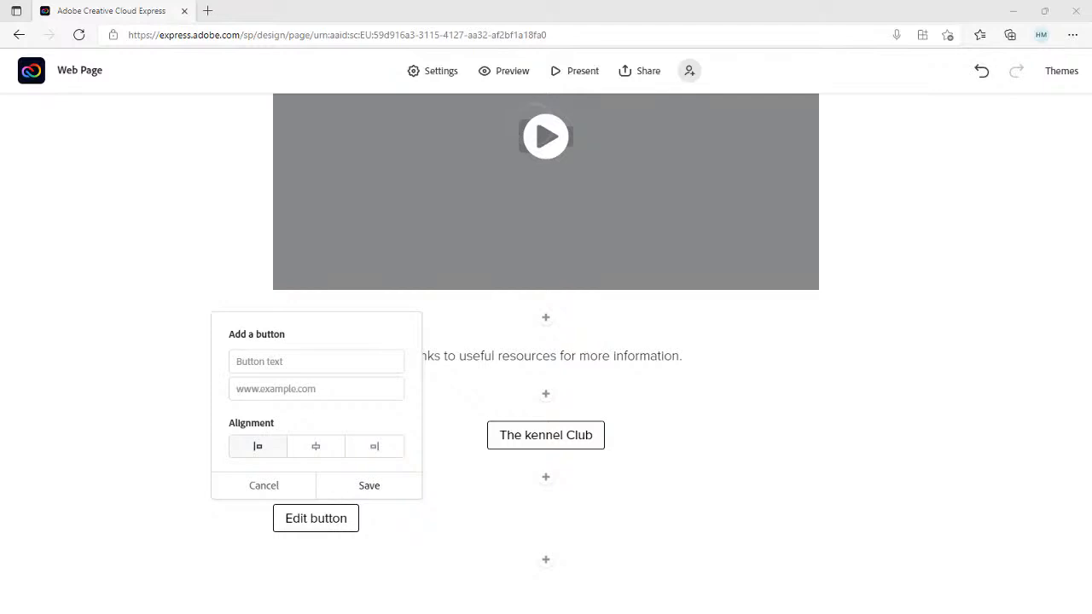
{"action": "left_click", "coordinate": [294, 362]}
{"action": "type", "text": "National Pet Month Webpage"}
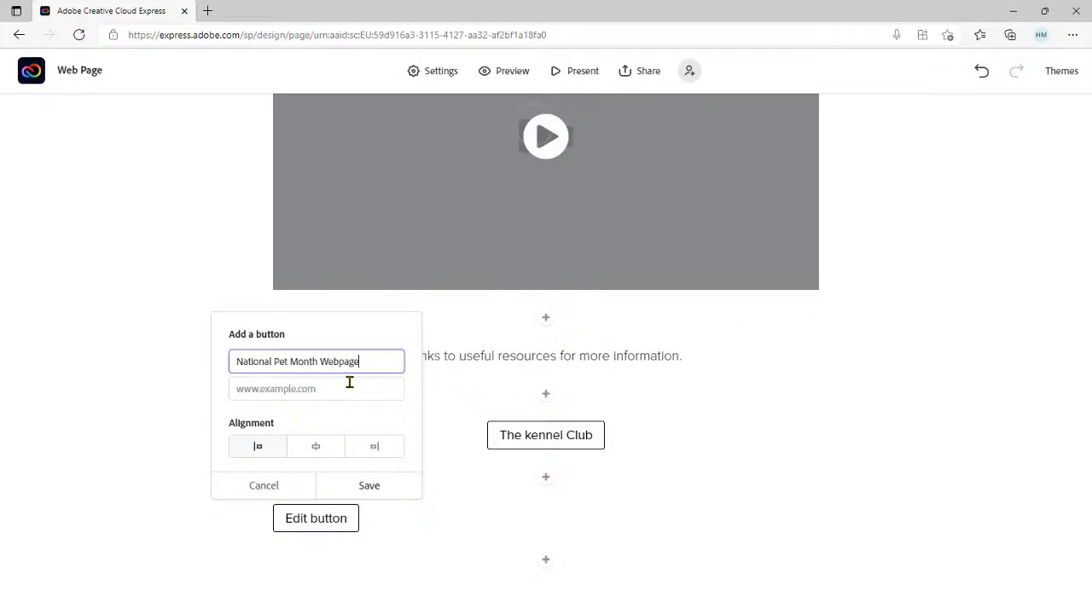
{"action": "left_click", "coordinate": [349, 382]}
{"action": "type", "text": "https://www.nationalpetmonth.org.uk/"}
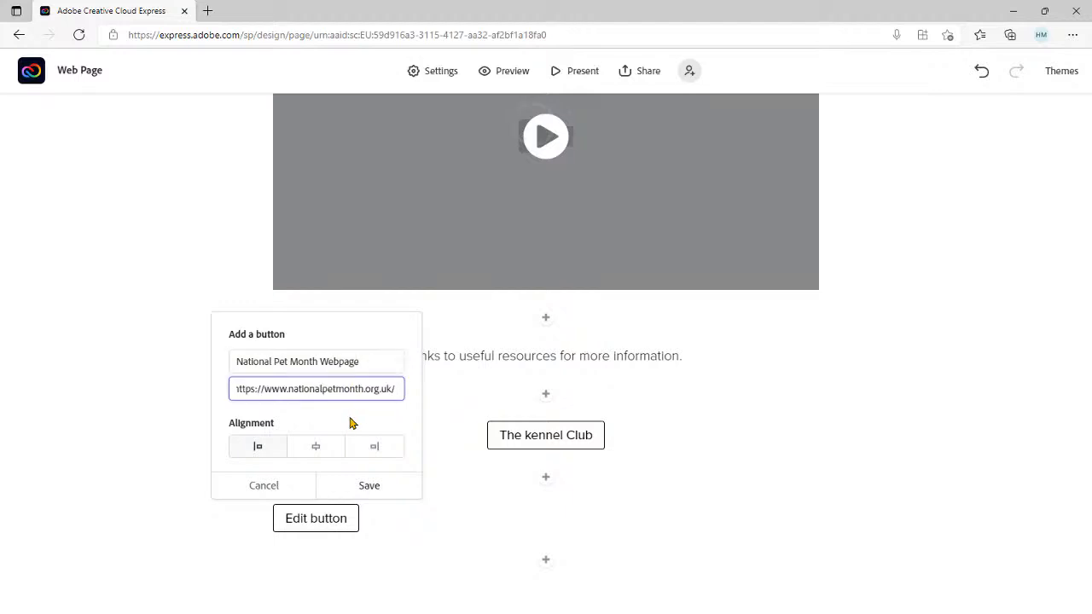
{"action": "left_click", "coordinate": [320, 452]}
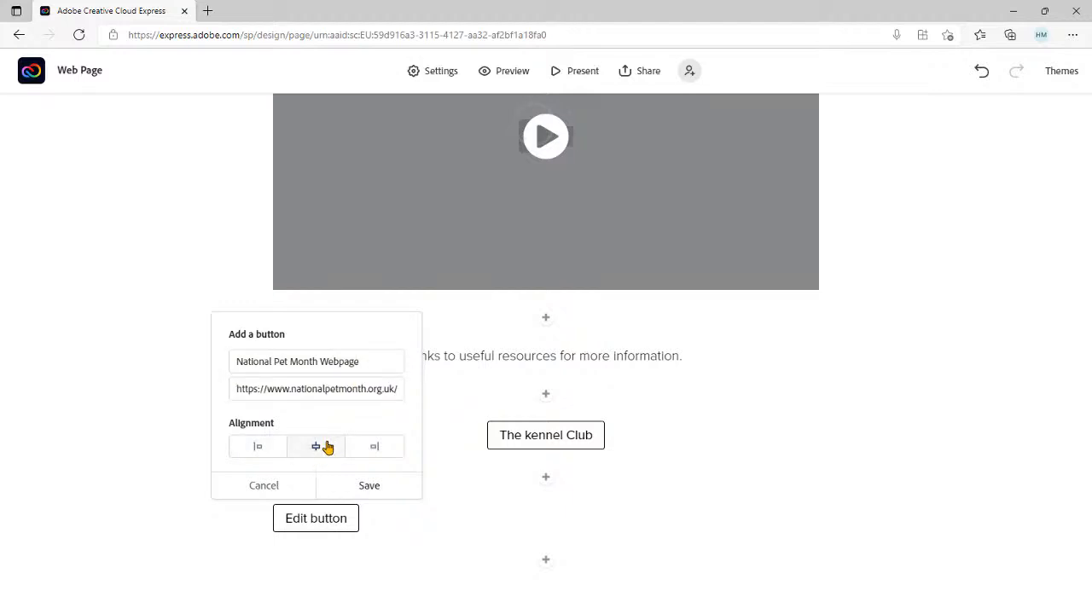
{"action": "left_click", "coordinate": [383, 488]}
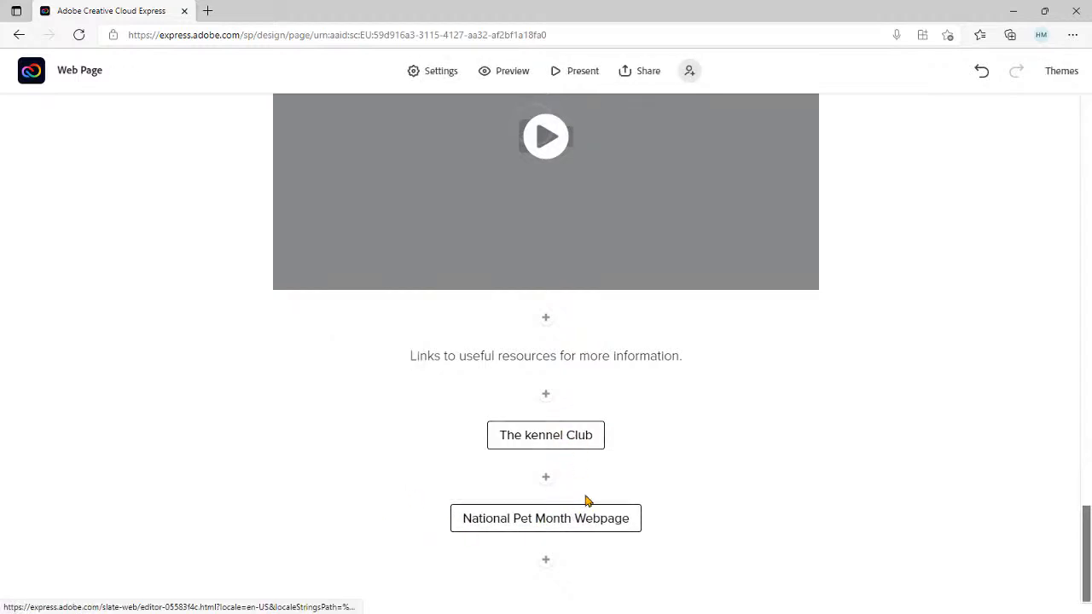
- Reload the web page project and check the embedded video's thumbnail near the end of the page
{"action": "scroll", "coordinate": [611, 377], "scroll_direction": "up", "scroll_amount": 2}
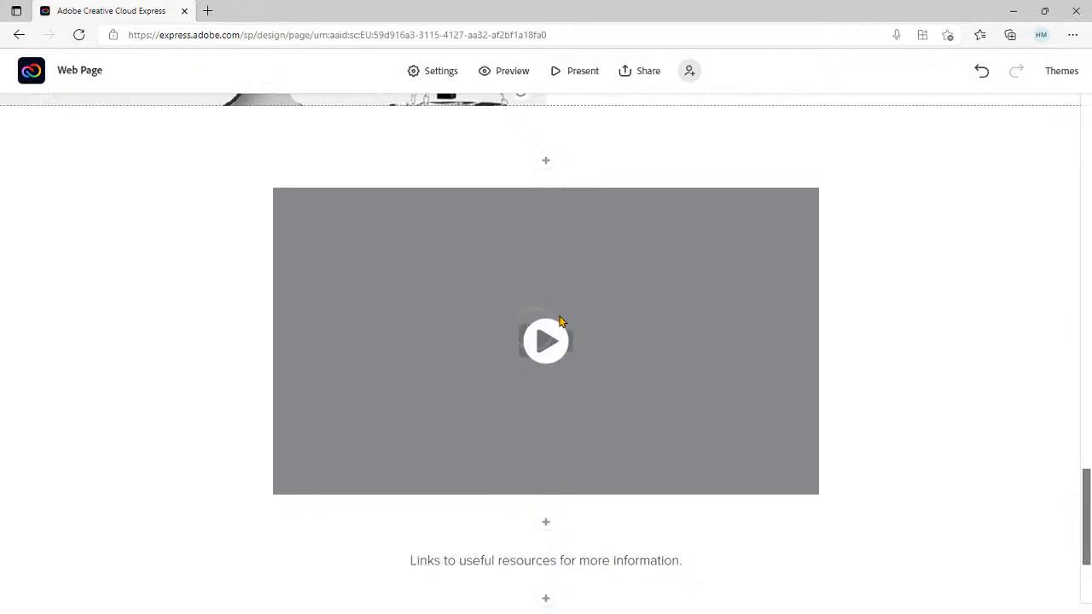
{"action": "left_click", "coordinate": [77, 36]}
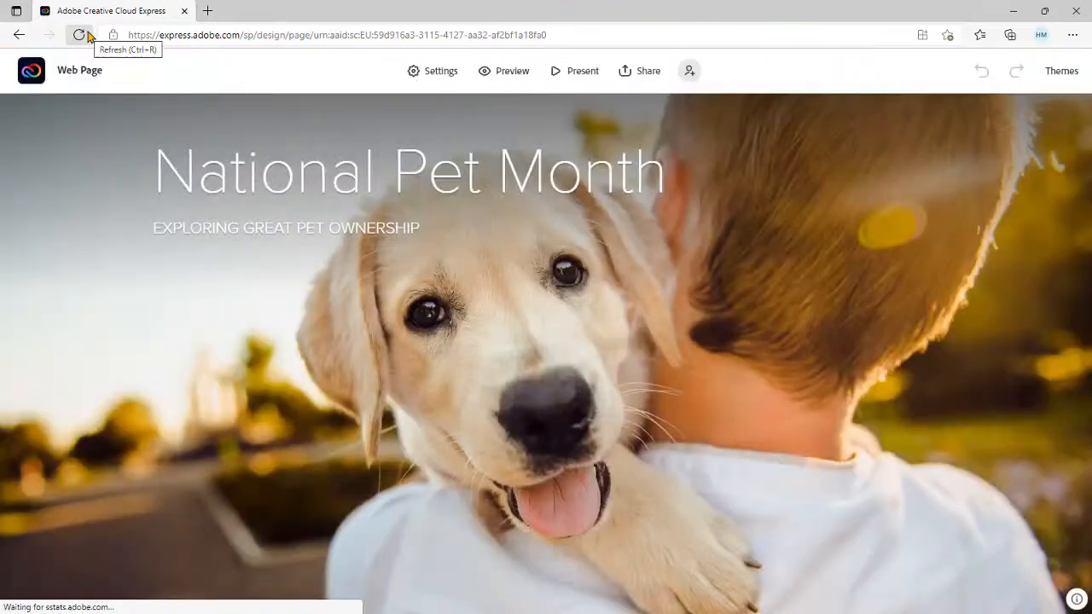
{"action": "scroll", "coordinate": [677, 307], "scroll_direction": "down", "scroll_amount": 5}
{"action": "scroll", "coordinate": [677, 307], "scroll_direction": "down", "scroll_amount": 10}
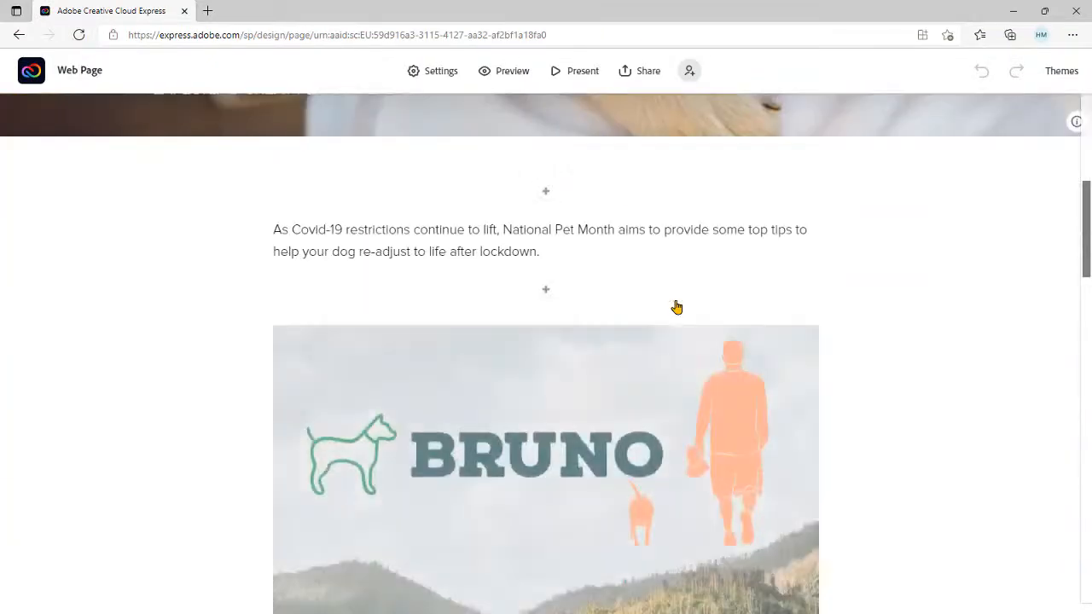
{"action": "scroll", "coordinate": [677, 307], "scroll_direction": "down", "scroll_amount": 10}
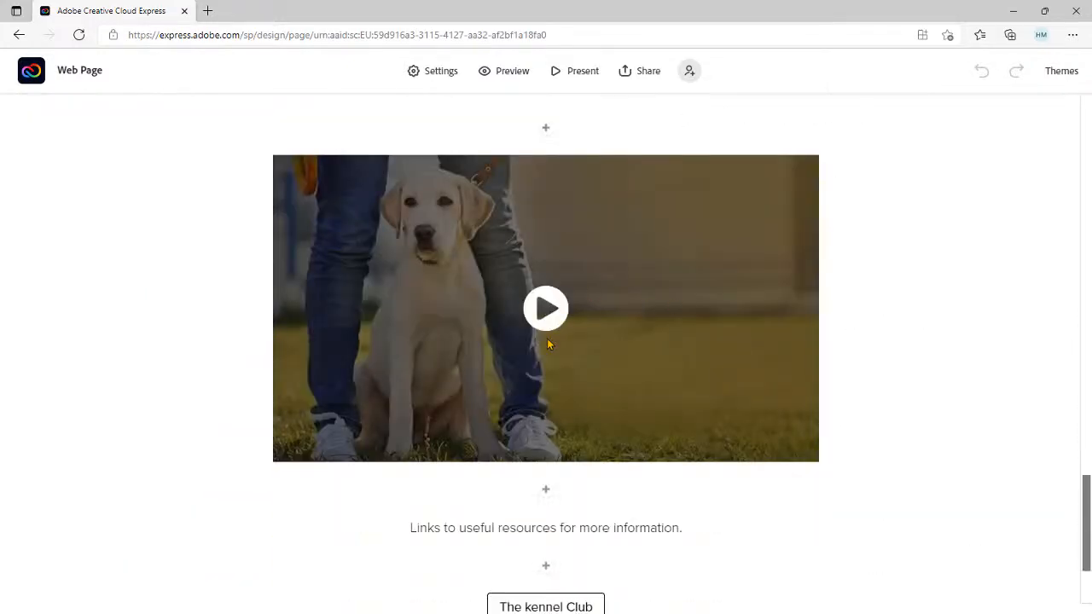
{"action": "scroll", "coordinate": [512, 338], "scroll_direction": "down", "scroll_amount": 3}
{"action": "scroll", "coordinate": [766, 385], "scroll_direction": "up", "scroll_amount": 10}
{"action": "scroll", "coordinate": [765, 378], "scroll_direction": "up", "scroll_amount": 10}
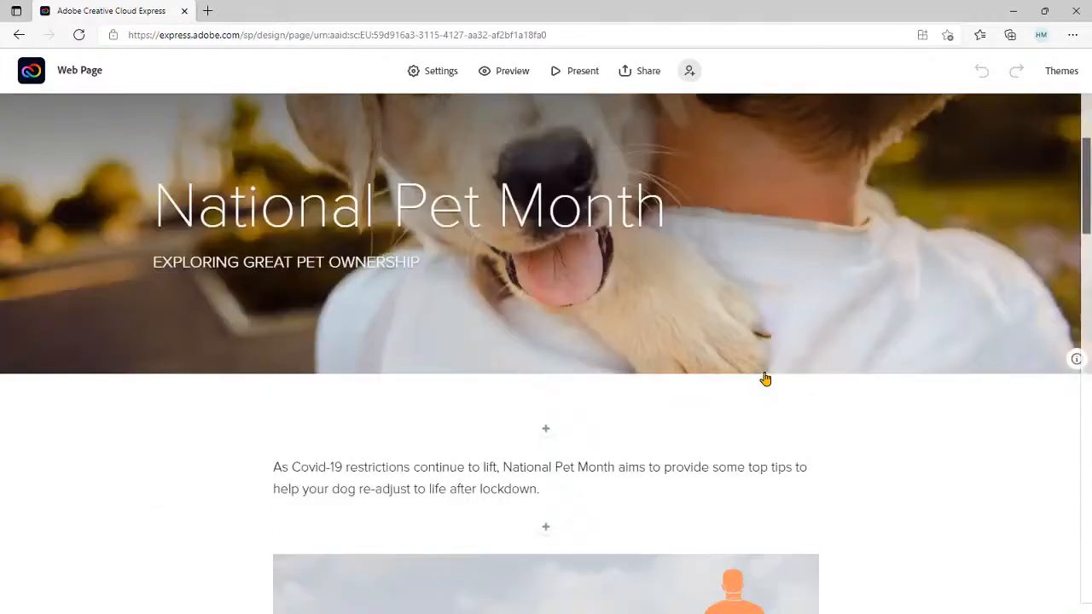
- Preview the web page and look through it from the title to the embedded video
{"action": "left_click", "coordinate": [512, 73]}
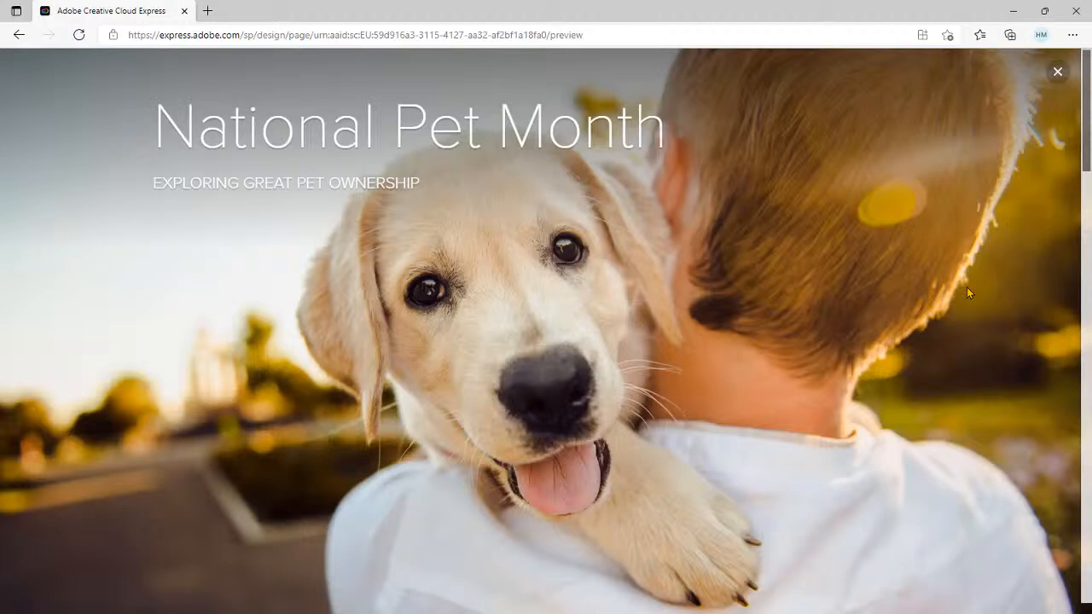
{"action": "scroll", "coordinate": [968, 292], "scroll_direction": "down", "scroll_amount": 5}
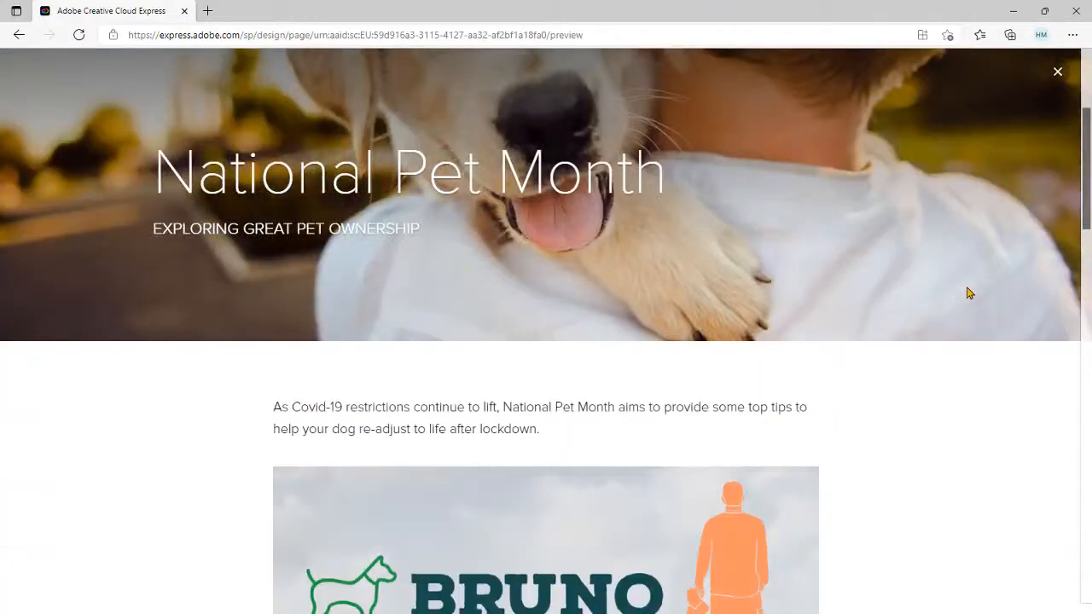
{"action": "scroll", "coordinate": [968, 293], "scroll_direction": "down", "scroll_amount": 2}
{"action": "scroll", "coordinate": [968, 292], "scroll_direction": "down", "scroll_amount": 3}
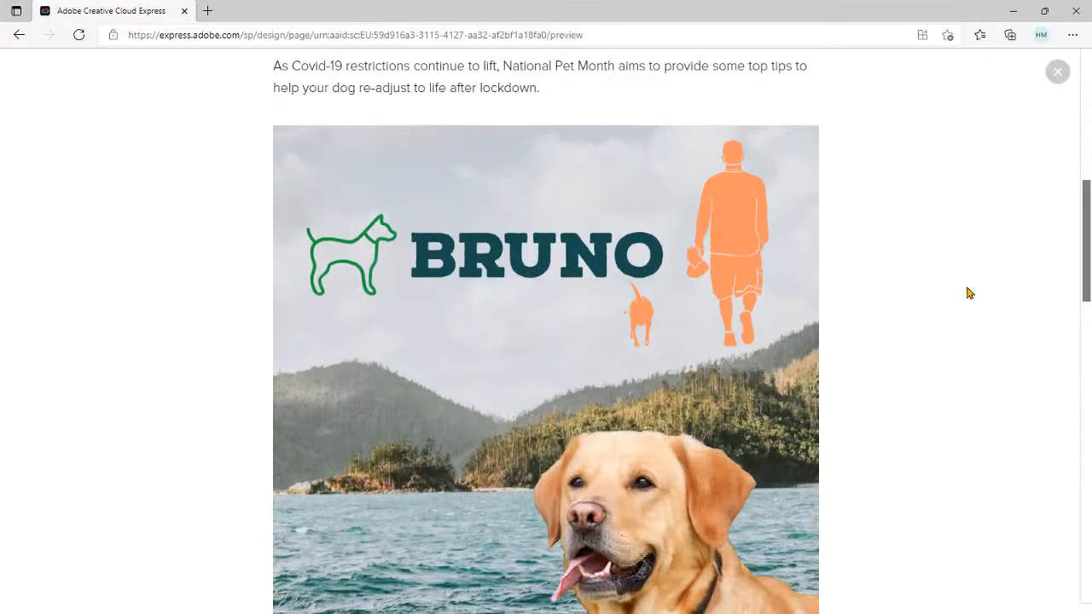
{"action": "scroll", "coordinate": [968, 292], "scroll_direction": "down", "scroll_amount": 1}
{"action": "scroll", "coordinate": [968, 293], "scroll_direction": "down", "scroll_amount": 8}
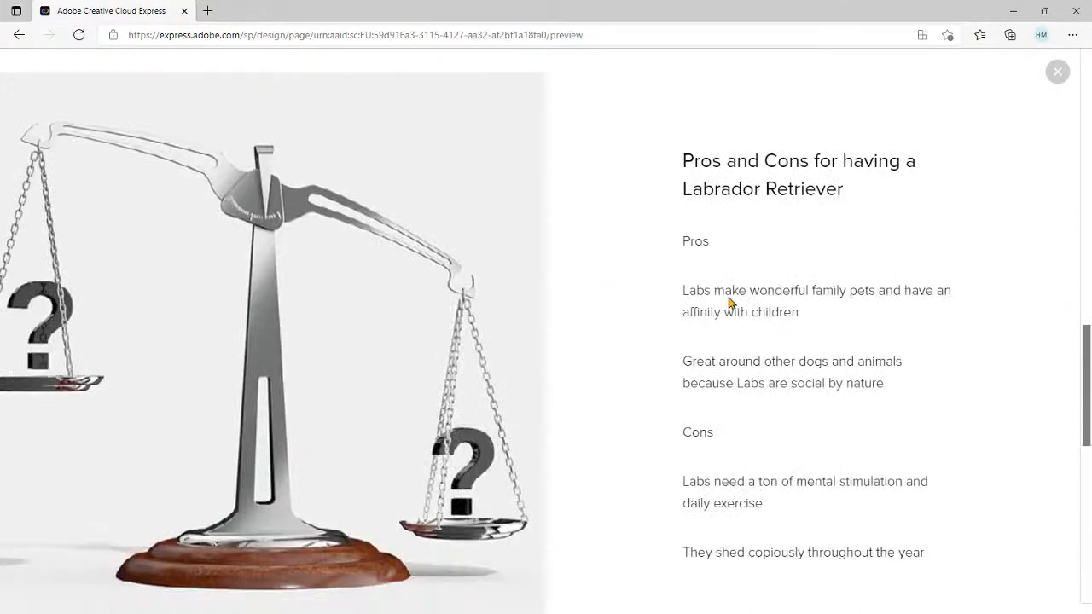
{"action": "scroll", "coordinate": [923, 380], "scroll_direction": "down", "scroll_amount": 4}
{"action": "scroll", "coordinate": [925, 379], "scroll_direction": "down", "scroll_amount": 4}
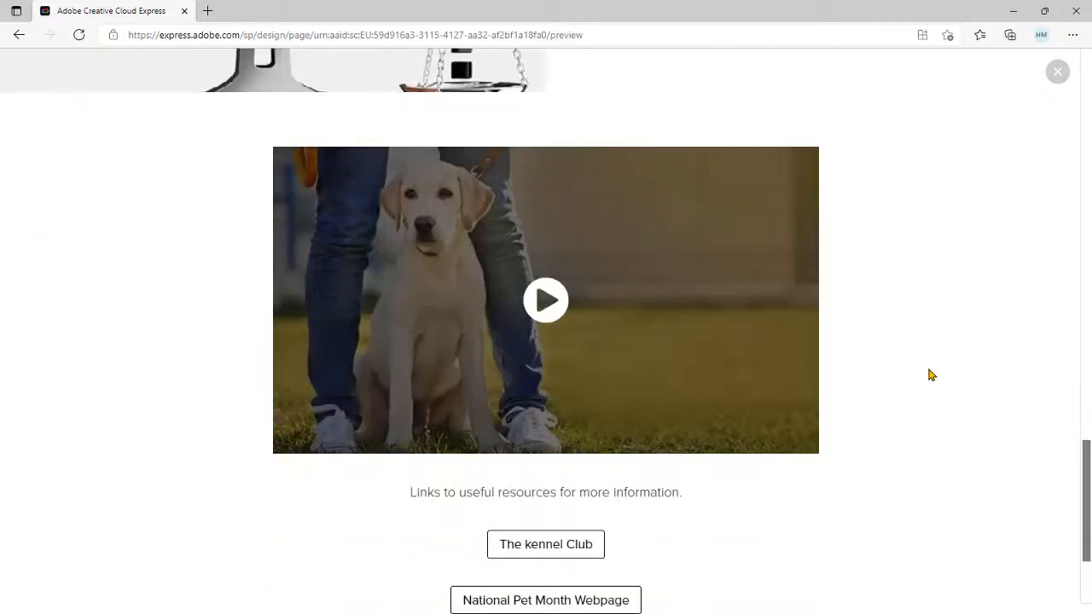
- Play the embedded video in the preview, close the player, and examine the link buttons and credits below it
{"action": "left_click", "coordinate": [547, 305]}
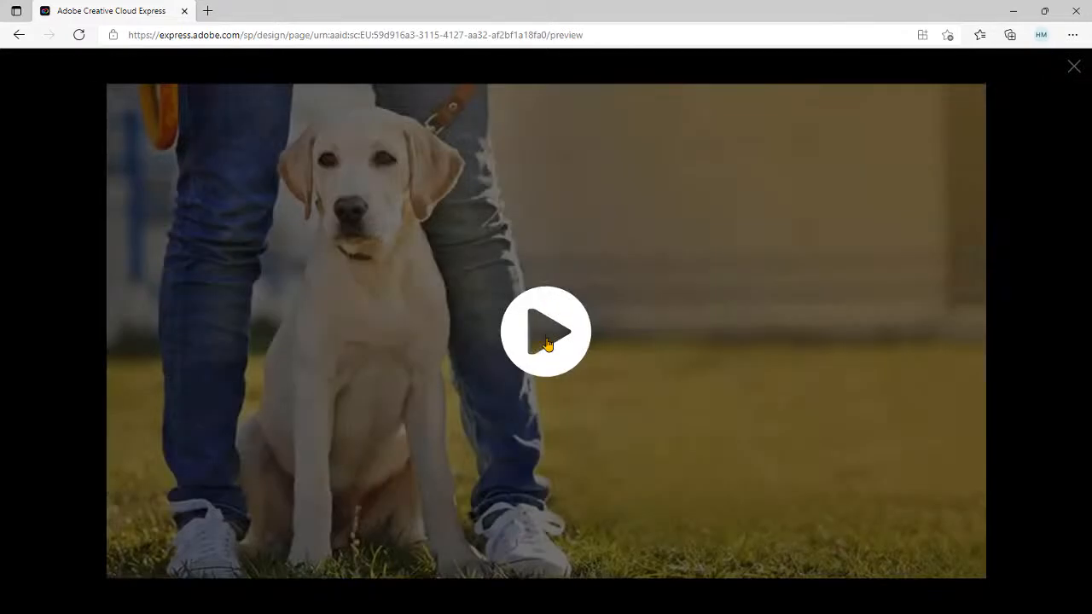
{"action": "left_click", "coordinate": [546, 341]}
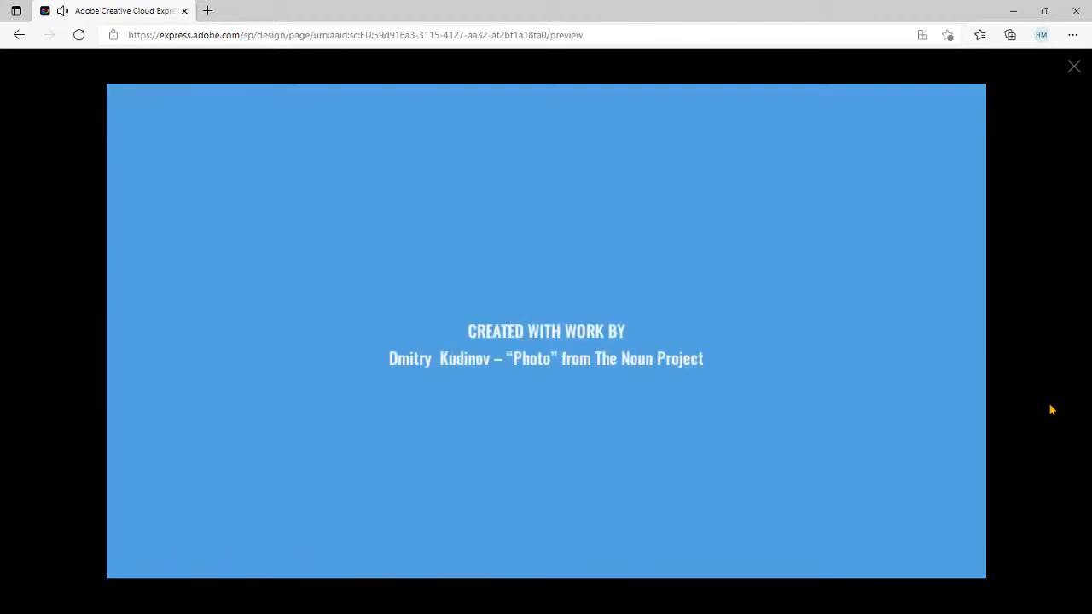
{"action": "left_click", "coordinate": [1073, 69]}
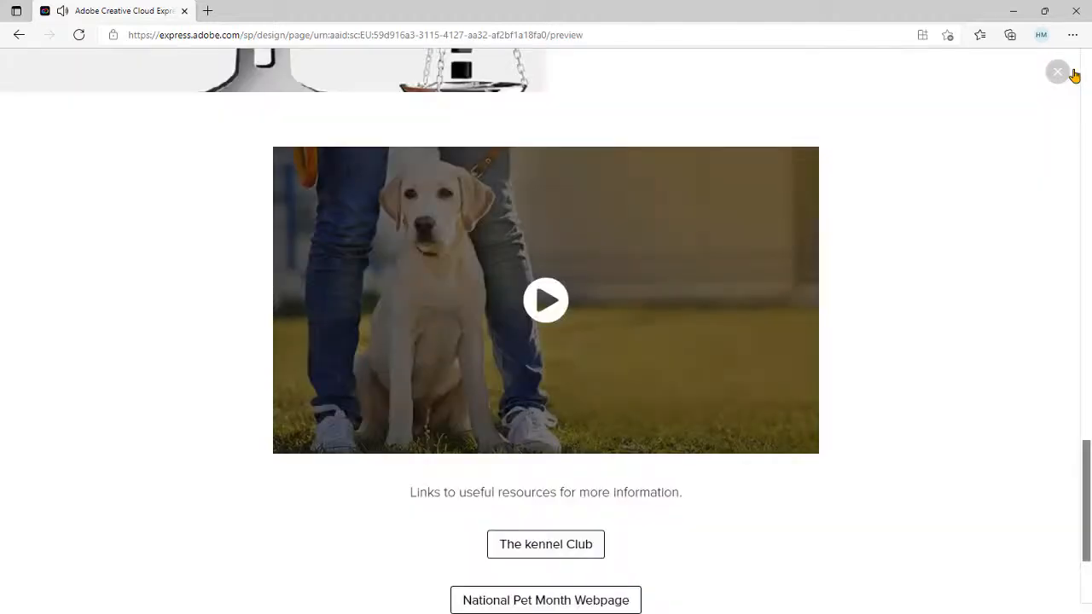
{"action": "scroll", "coordinate": [772, 492], "scroll_direction": "down", "scroll_amount": 2}
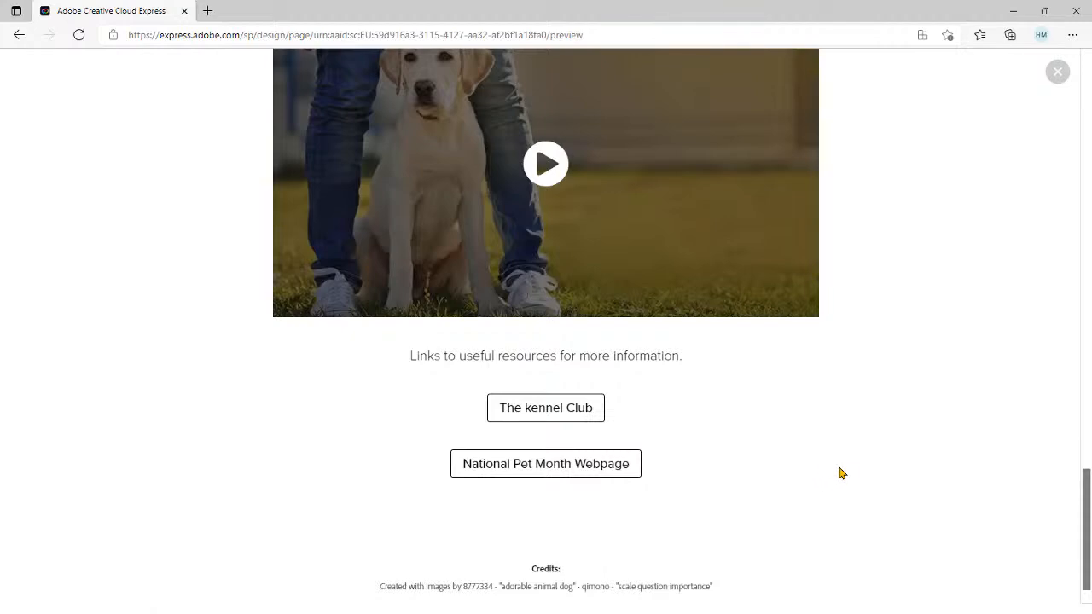
{"action": "scroll", "coordinate": [845, 475], "scroll_direction": "up", "scroll_amount": 3}
{"action": "scroll", "coordinate": [844, 475], "scroll_direction": "up", "scroll_amount": 4}
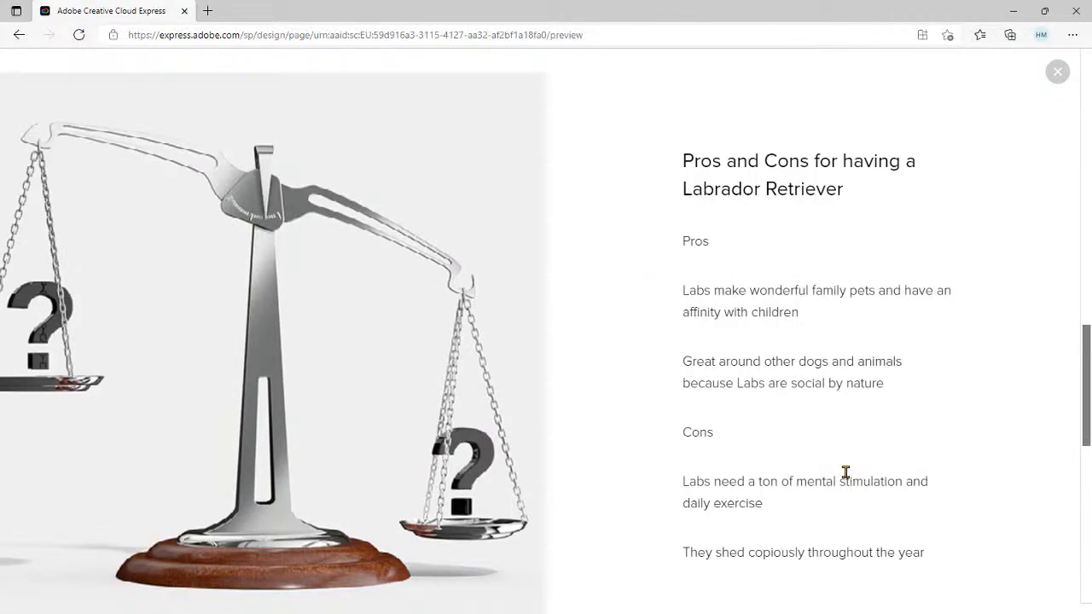
- Look back through the previewed page from the pros and cons section, past the Bruno image, to the title
{"action": "scroll", "coordinate": [845, 471], "scroll_direction": "up", "scroll_amount": 4}
{"action": "scroll", "coordinate": [847, 476], "scroll_direction": "up", "scroll_amount": 2}
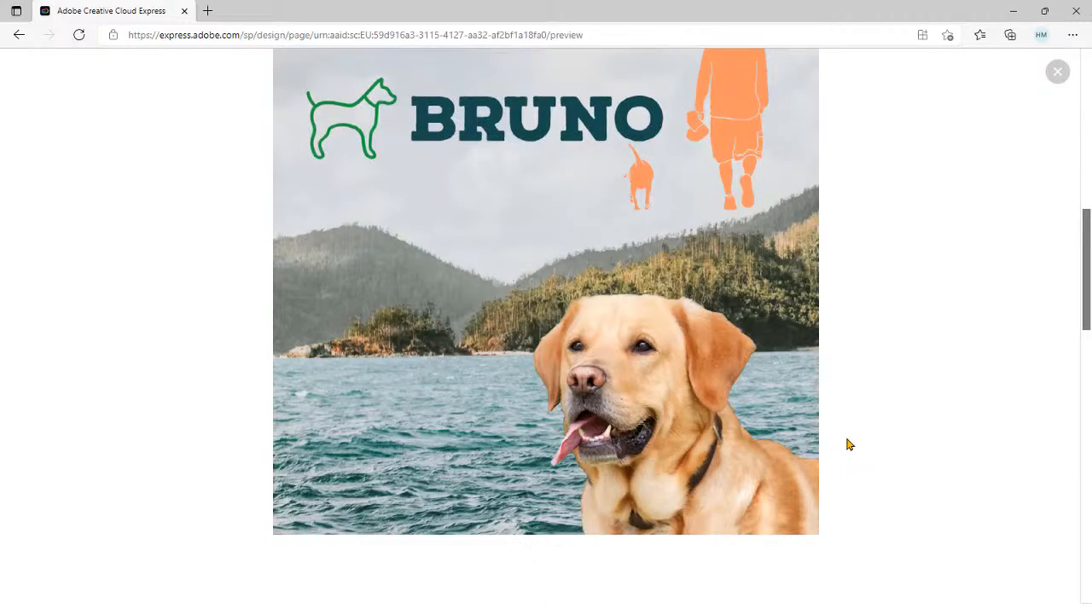
{"action": "scroll", "coordinate": [845, 445], "scroll_direction": "up", "scroll_amount": 5}
{"action": "scroll", "coordinate": [848, 444], "scroll_direction": "up", "scroll_amount": 3}
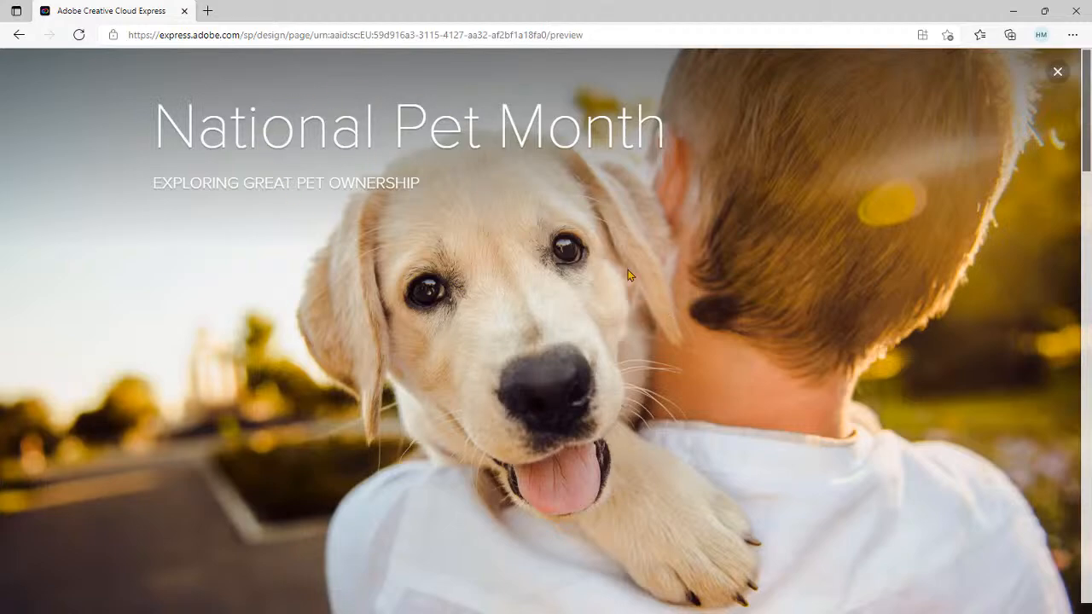
- Review the previewed page once more from the title to the resource link buttons, return to the title, and exit the preview
{"action": "scroll", "coordinate": [801, 330], "scroll_direction": "down", "scroll_amount": 6}
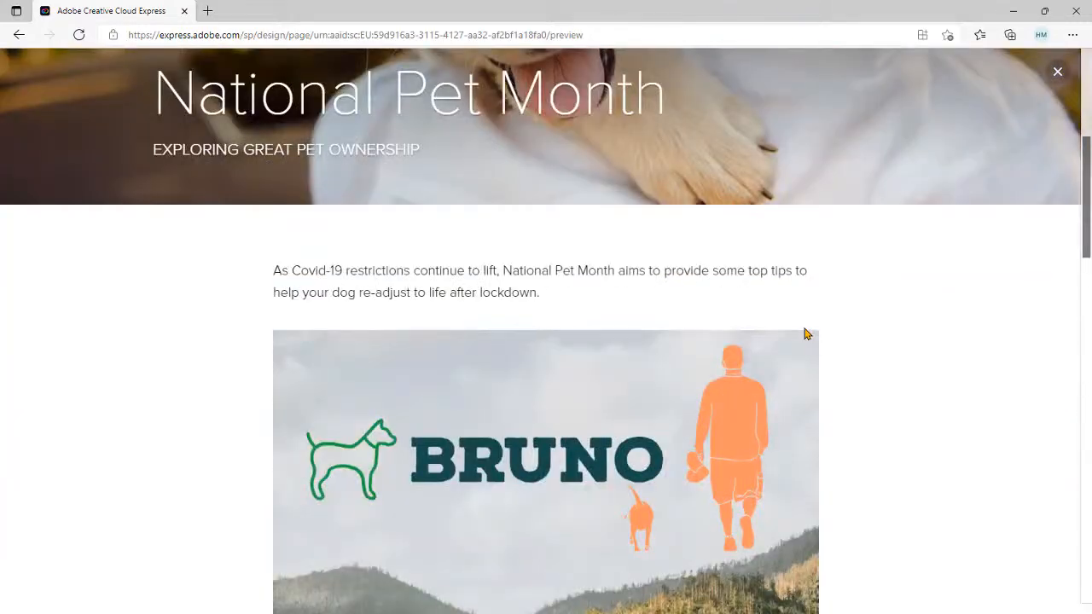
{"action": "scroll", "coordinate": [767, 410], "scroll_direction": "down", "scroll_amount": 4}
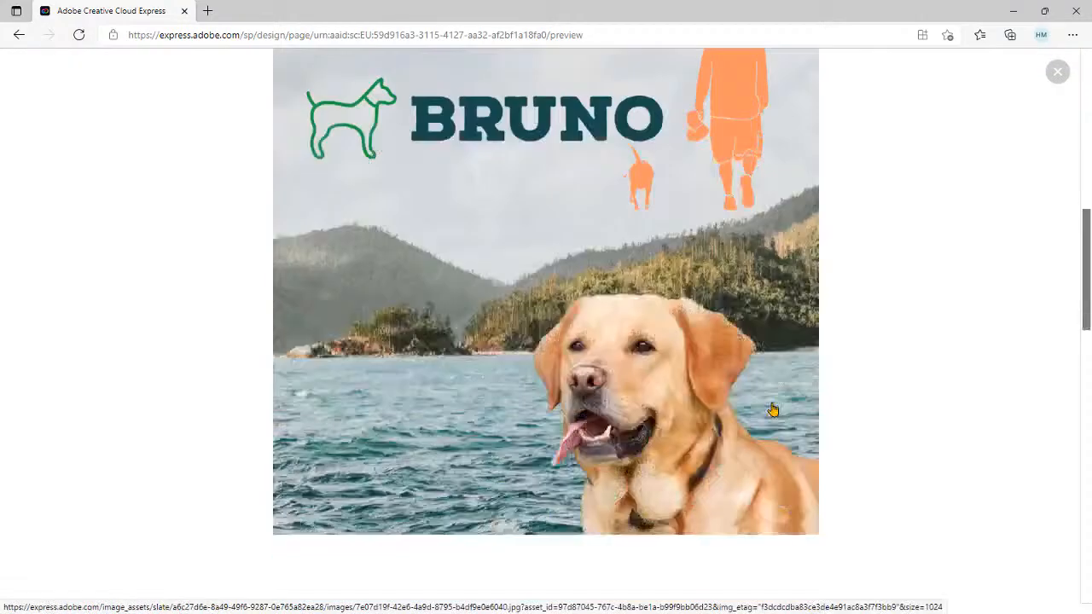
{"action": "scroll", "coordinate": [776, 403], "scroll_direction": "down", "scroll_amount": 5}
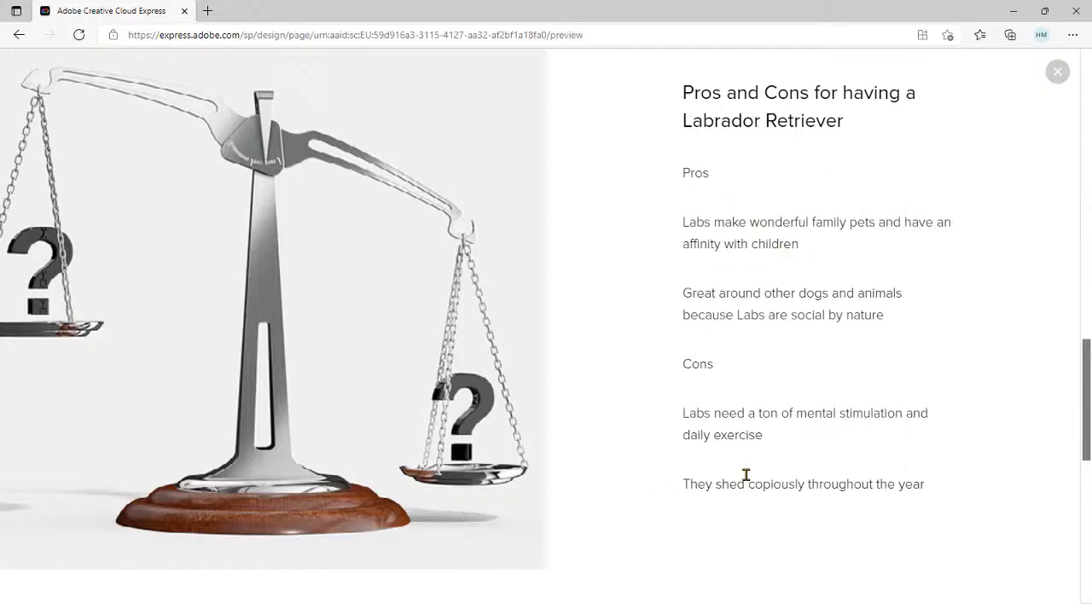
{"action": "scroll", "coordinate": [847, 477], "scroll_direction": "down", "scroll_amount": 1}
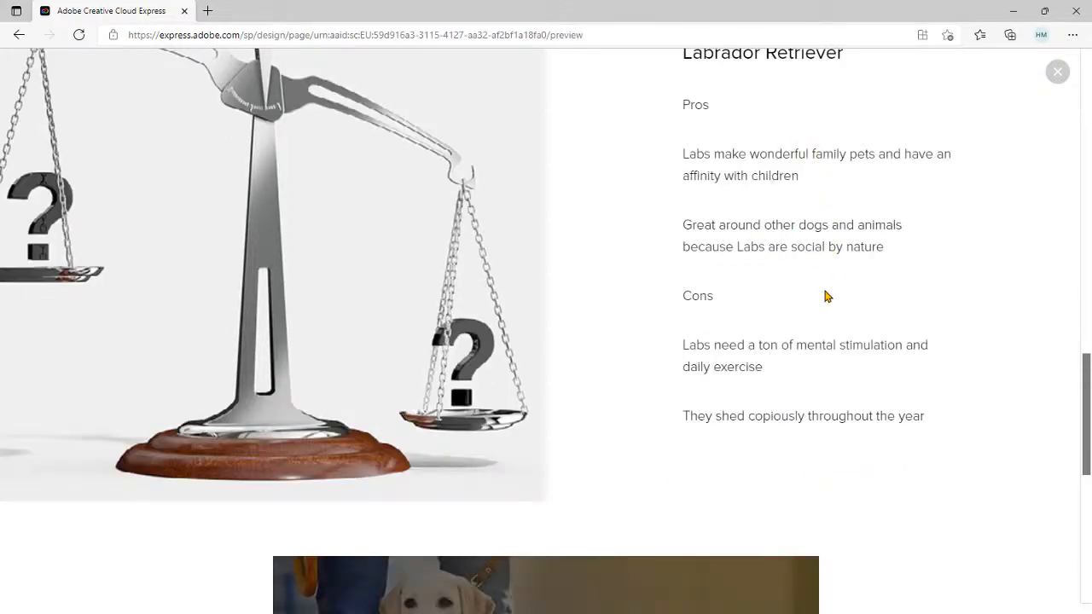
{"action": "scroll", "coordinate": [824, 296], "scroll_direction": "down", "scroll_amount": 5}
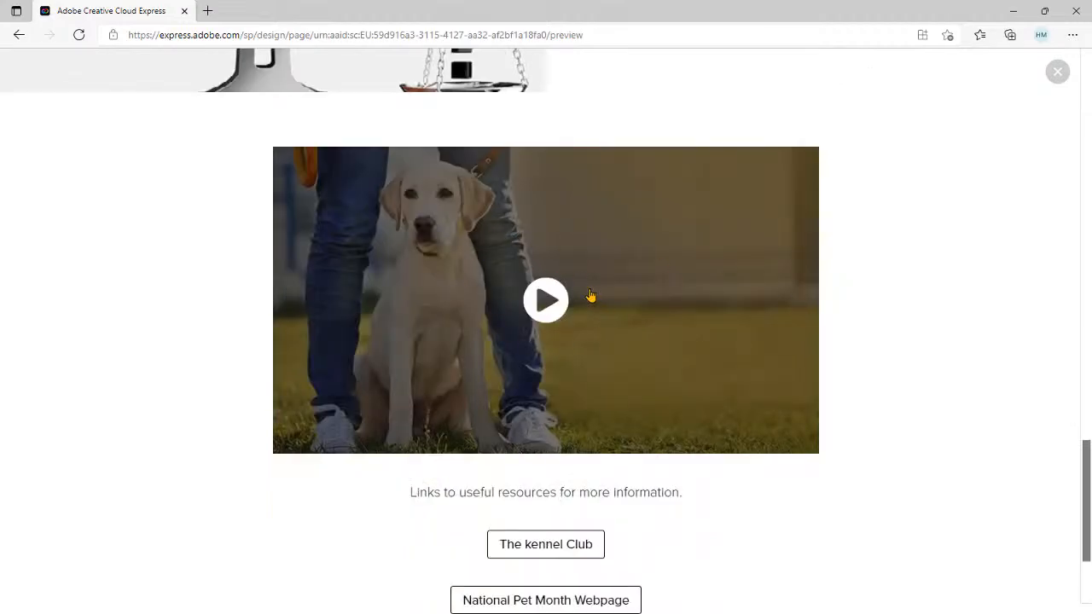
{"action": "scroll", "coordinate": [554, 320], "scroll_direction": "up", "scroll_amount": 15}
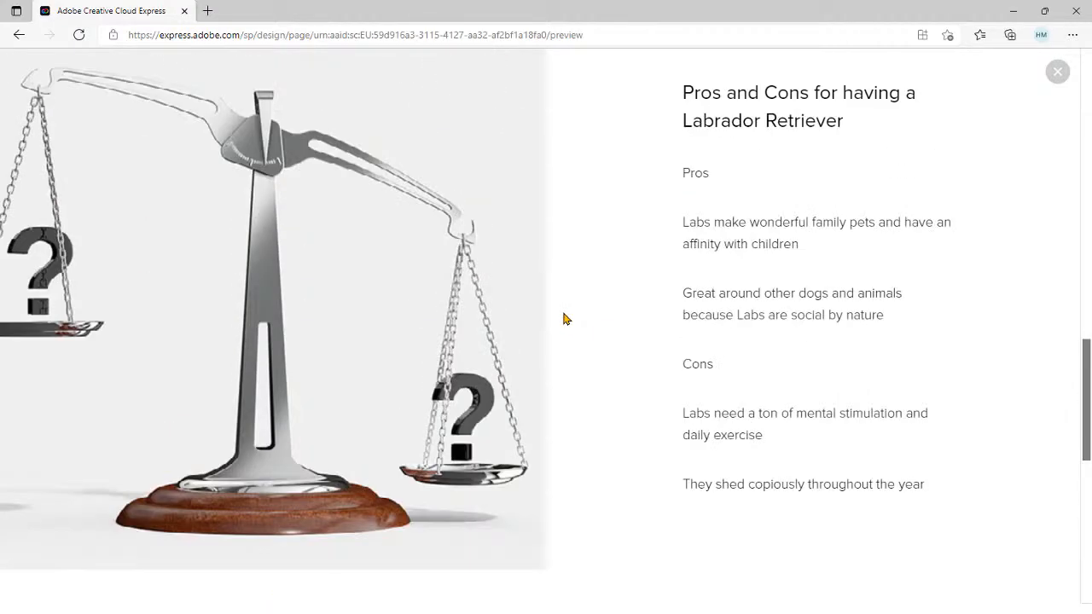
{"action": "scroll", "coordinate": [567, 319], "scroll_direction": "up", "scroll_amount": 3}
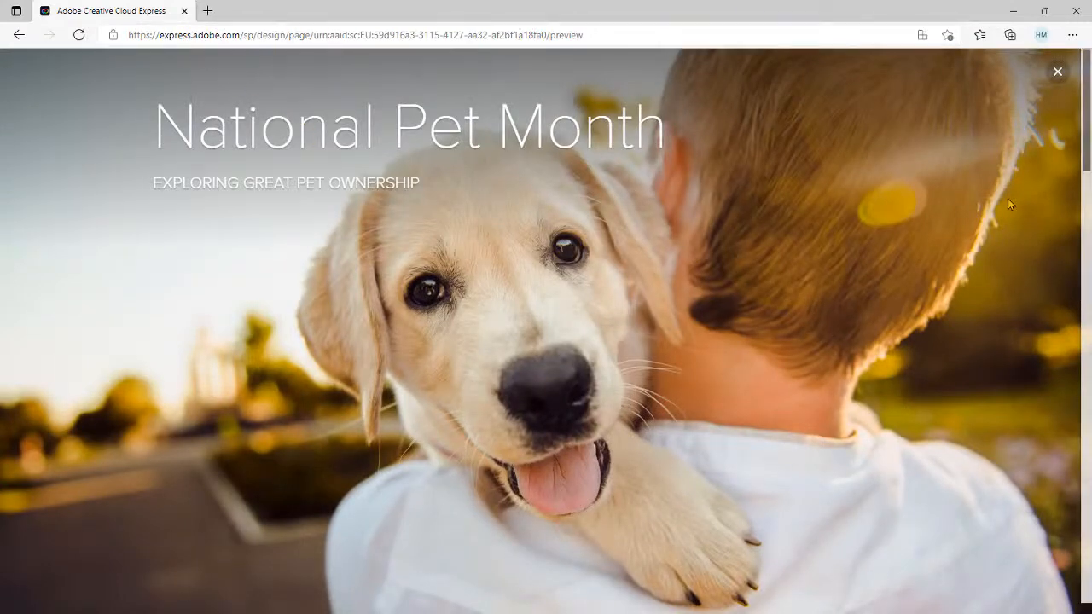
{"action": "left_click", "coordinate": [1057, 72]}
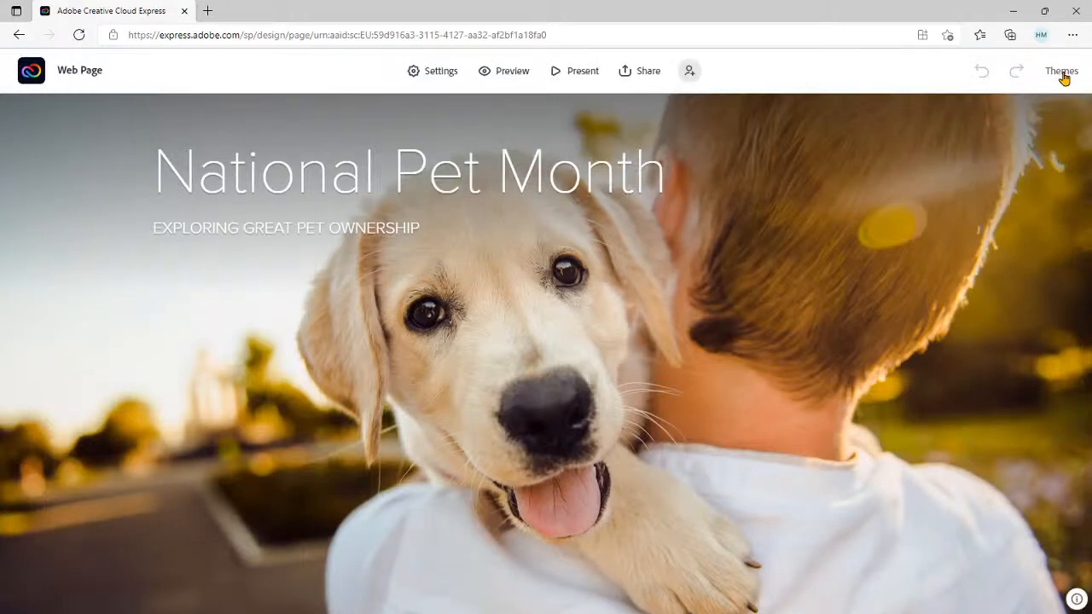